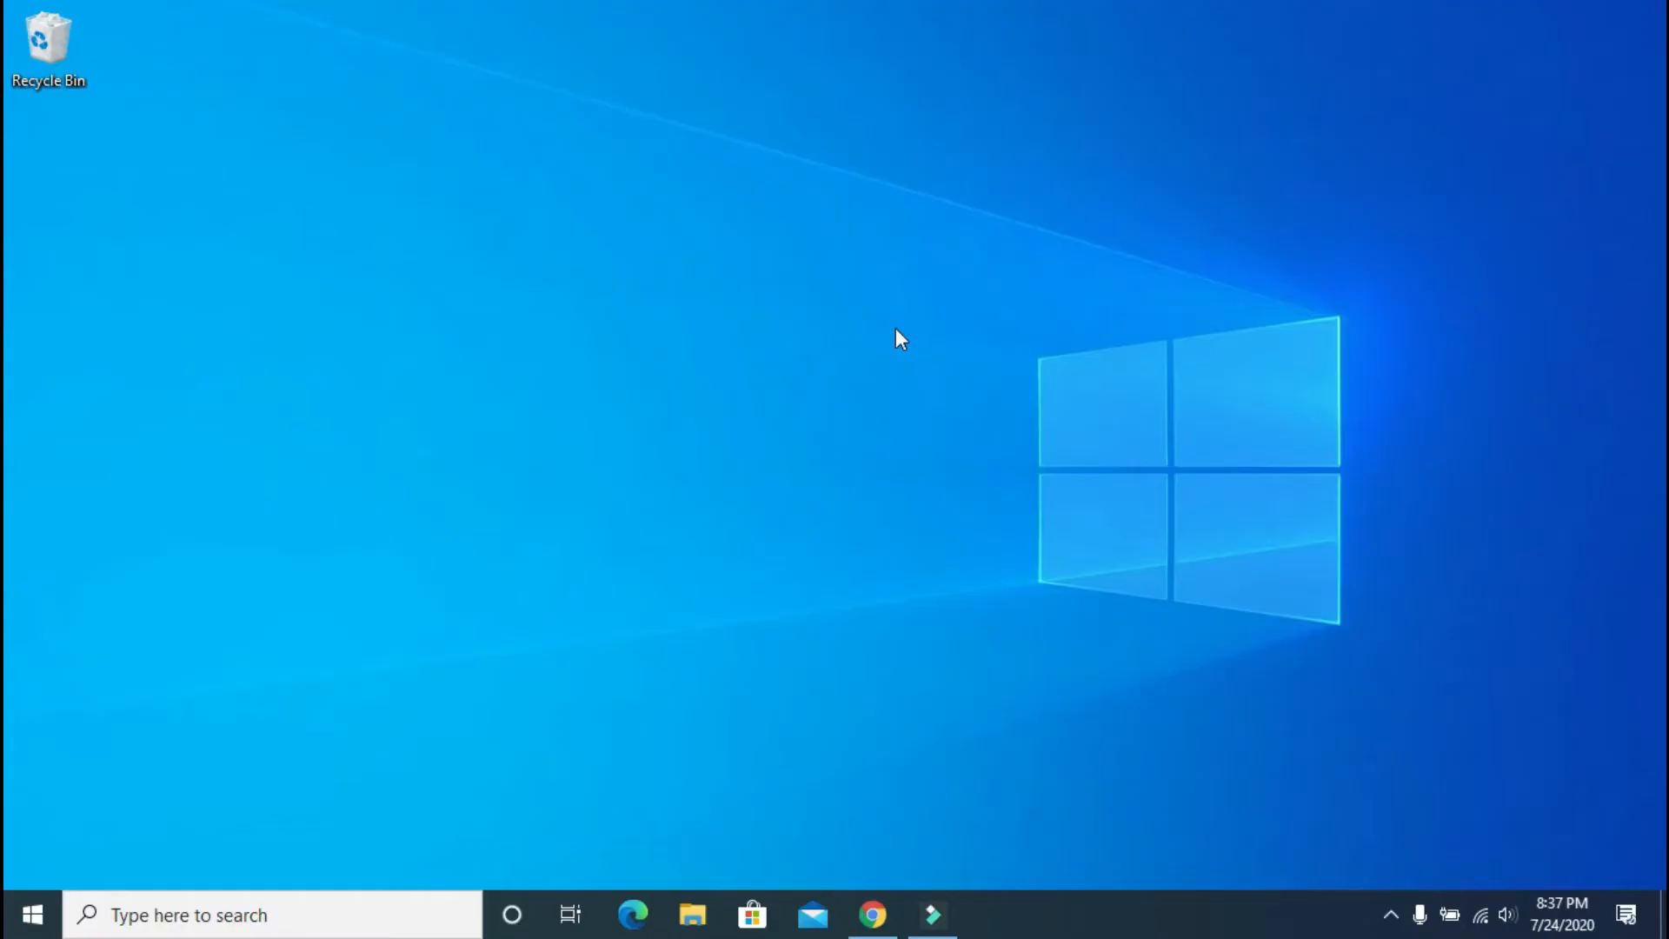
Step: Run winver to confirm Windows 10 Version 2004 (OS Build 19041.388), then close About Windows
{"action": "key", "text": "super+r"}
{"action": "key", "text": "Return"}
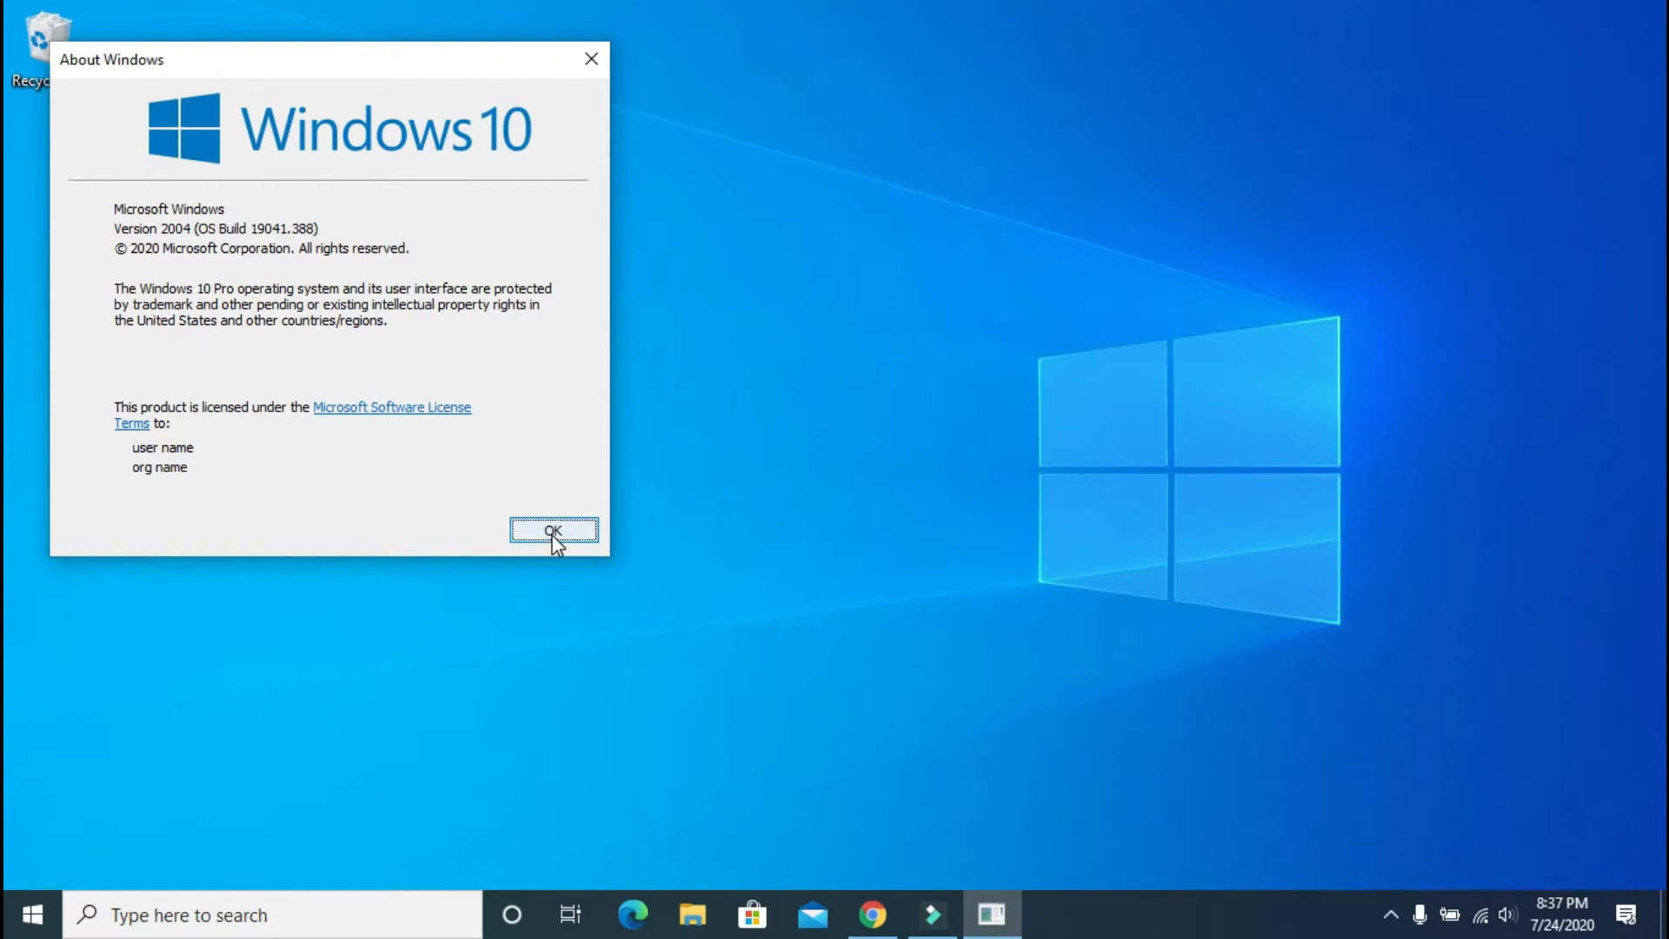
{"action": "left_click", "coordinate": [554, 539]}
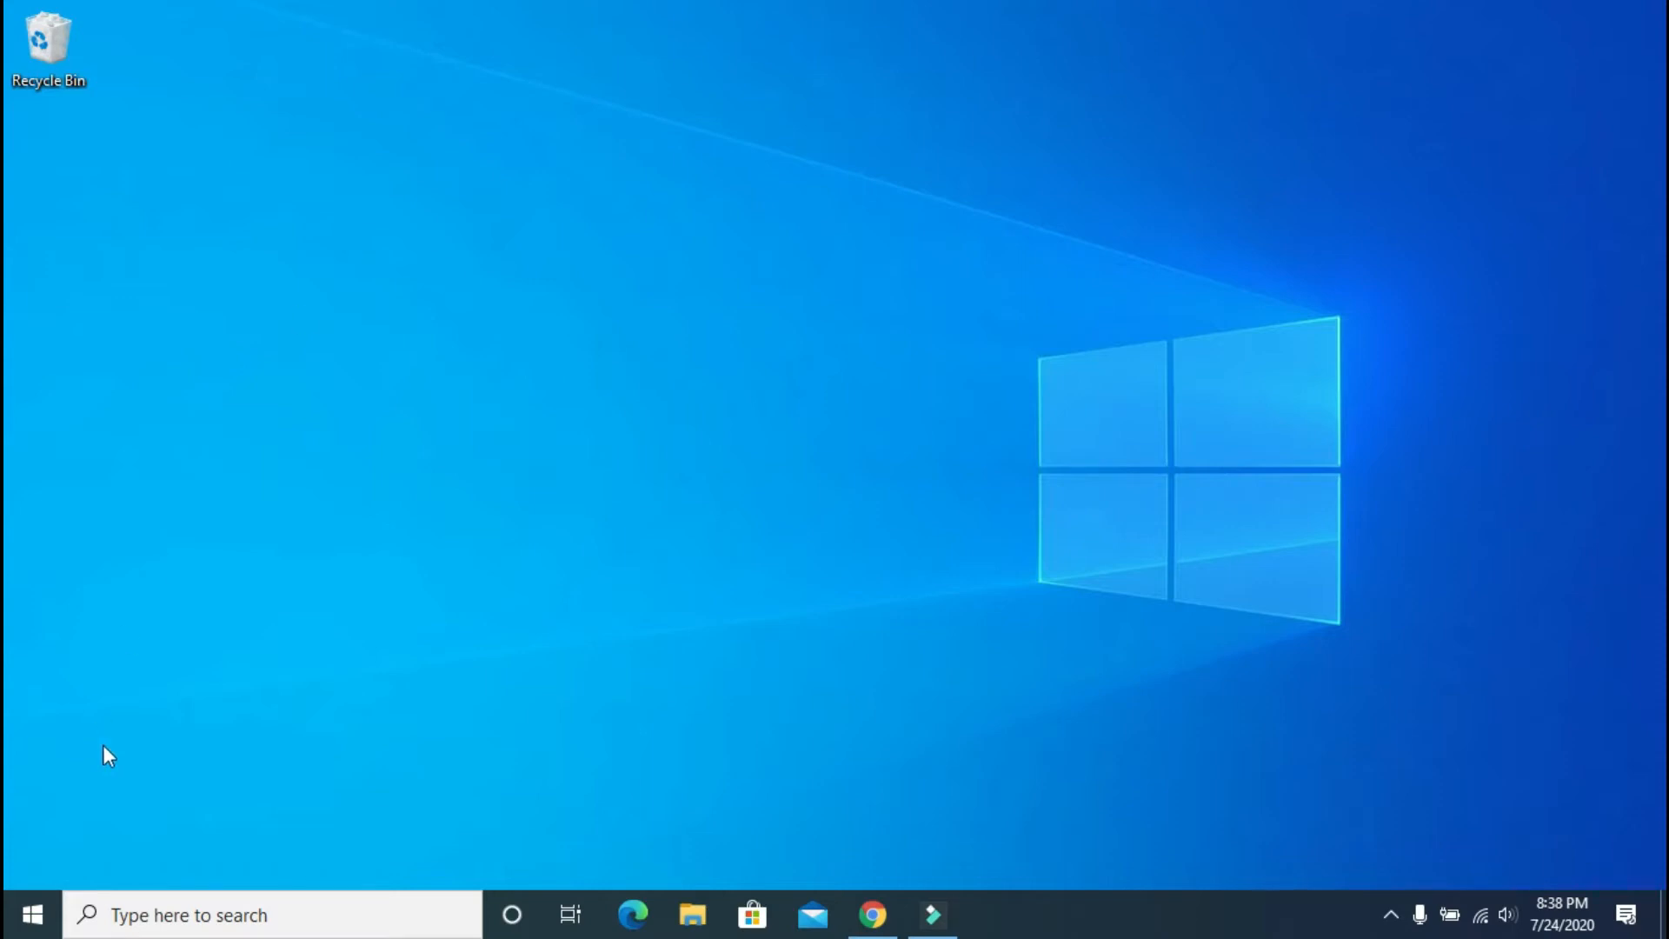
Step: Search for cmd and launch Command Prompt as administrator
{"action": "left_click", "coordinate": [48, 924]}
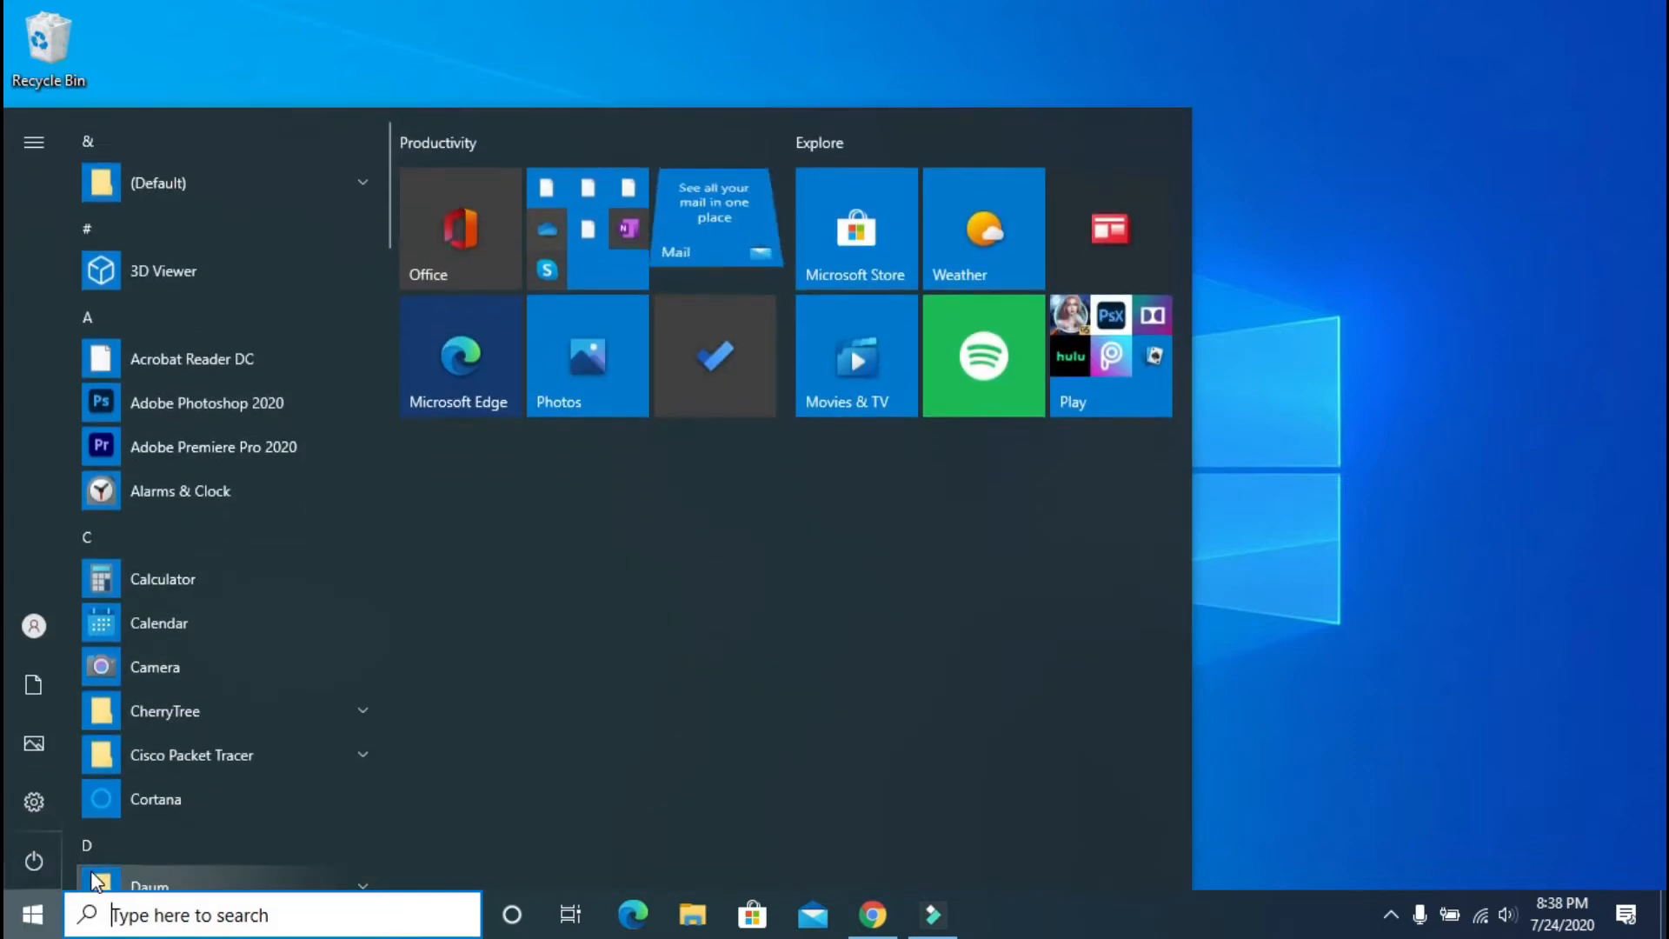
{"action": "type", "text": "cmd"}
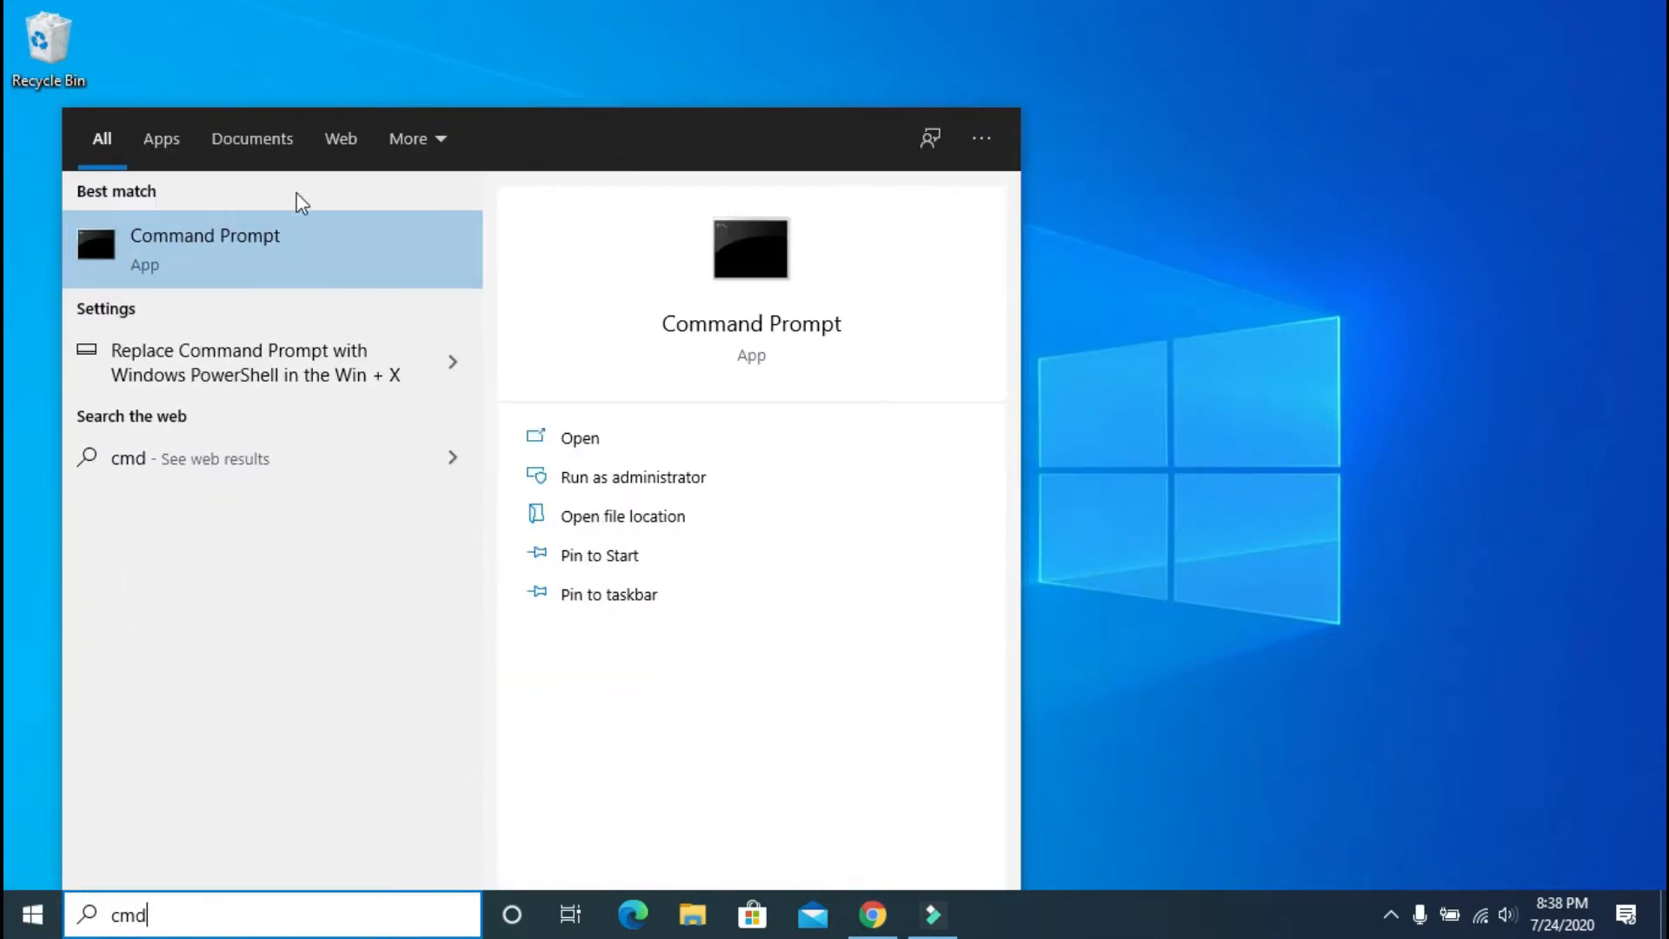
{"action": "right_click", "coordinate": [237, 240]}
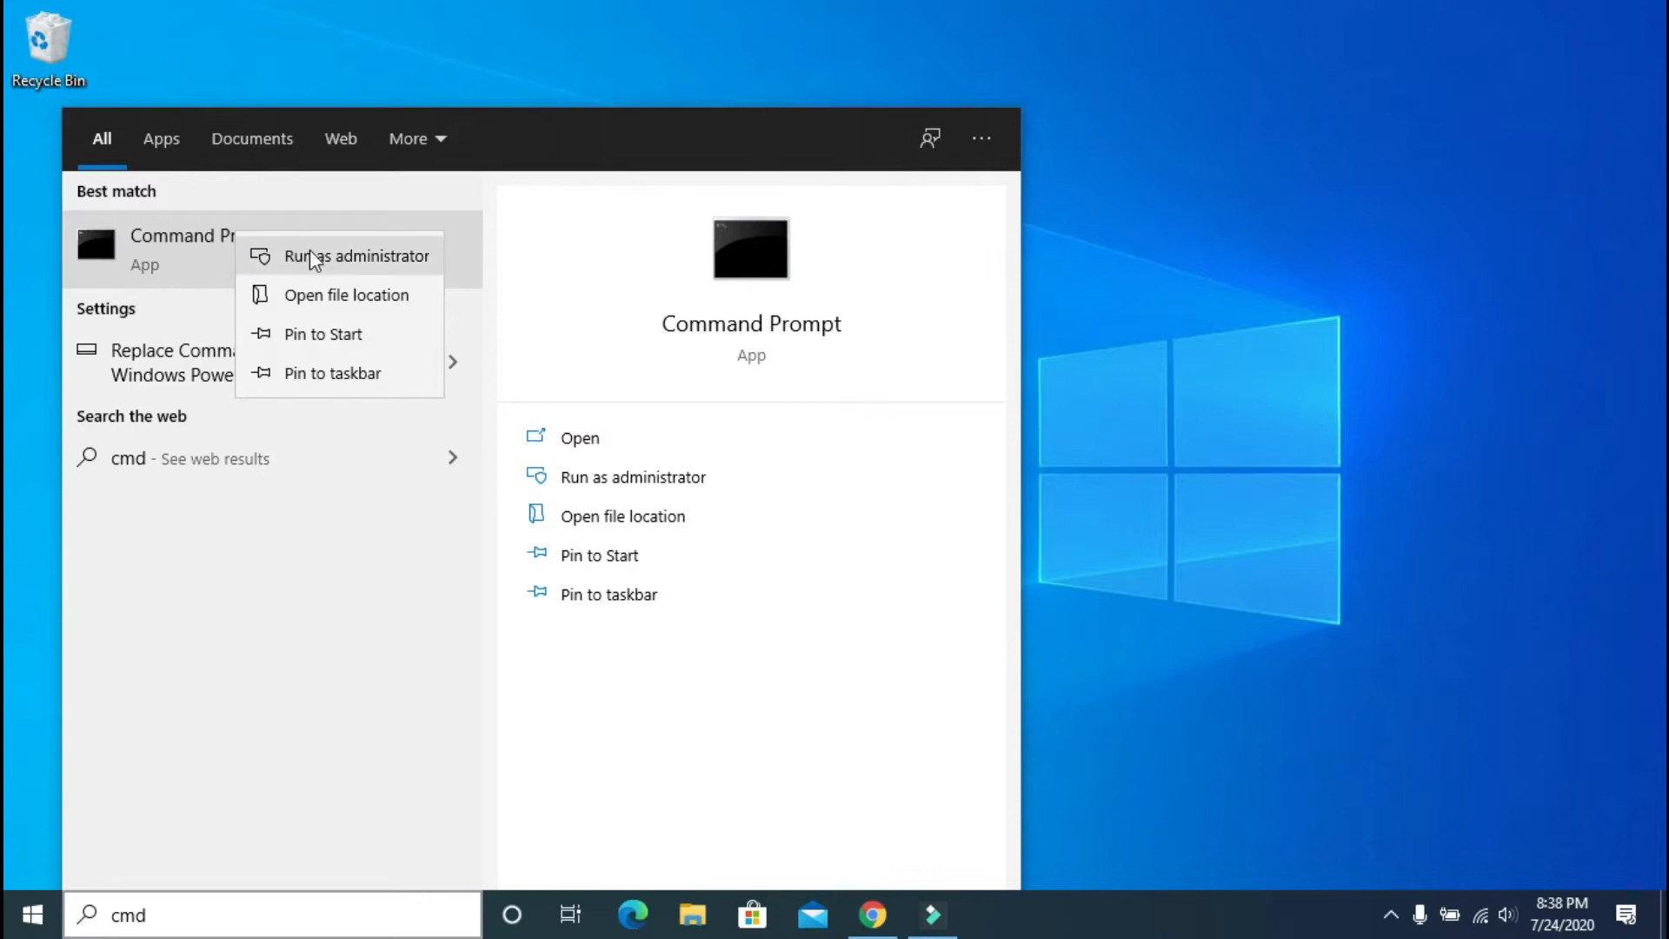
{"action": "left_click", "coordinate": [355, 261]}
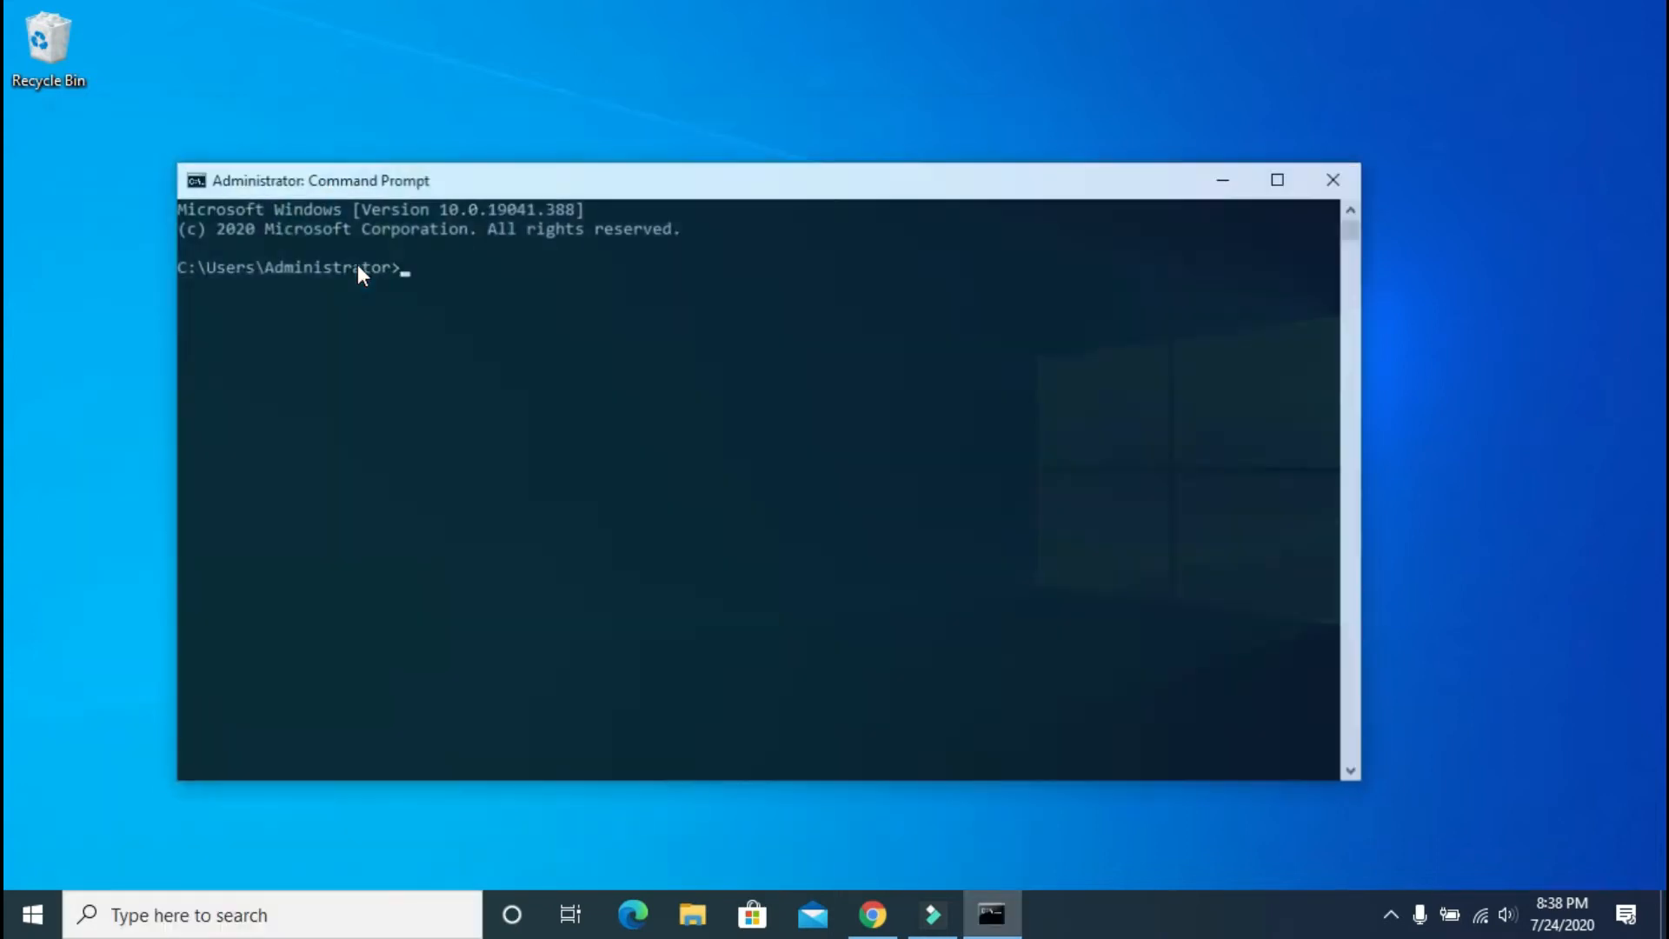
Step: Run net user in the elevated console to list the local user accounts
{"action": "left_click", "coordinate": [510, 227]}
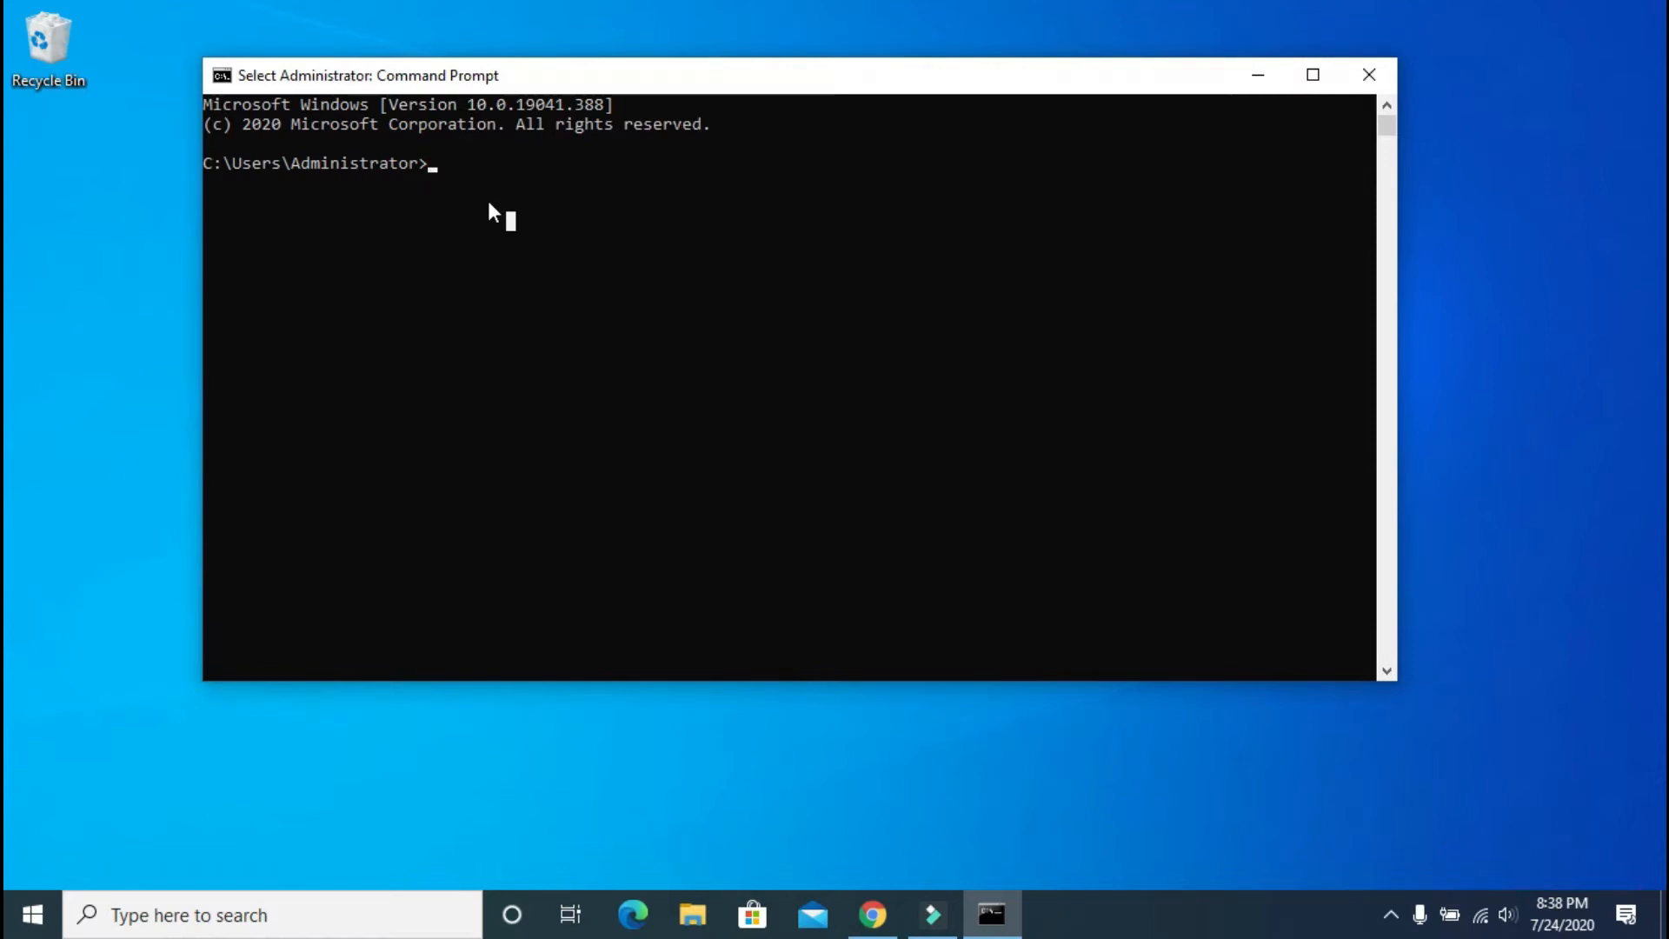
{"action": "key", "text": "Escape"}
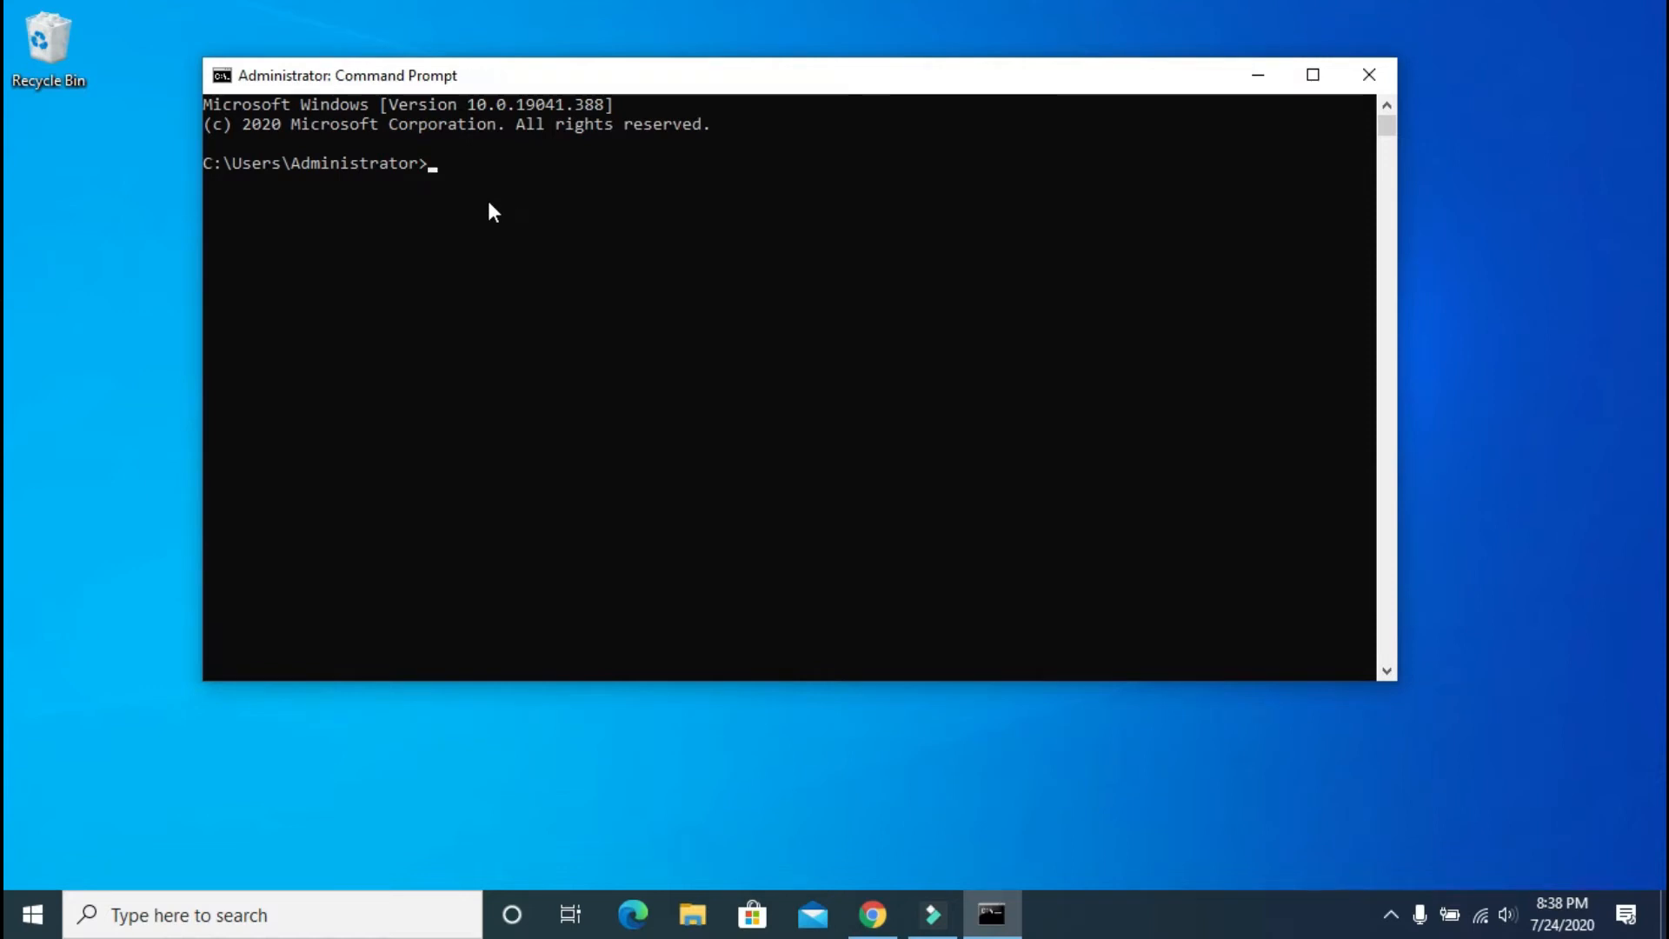
{"action": "type", "text": "net user"}
{"action": "key", "text": "Return"}
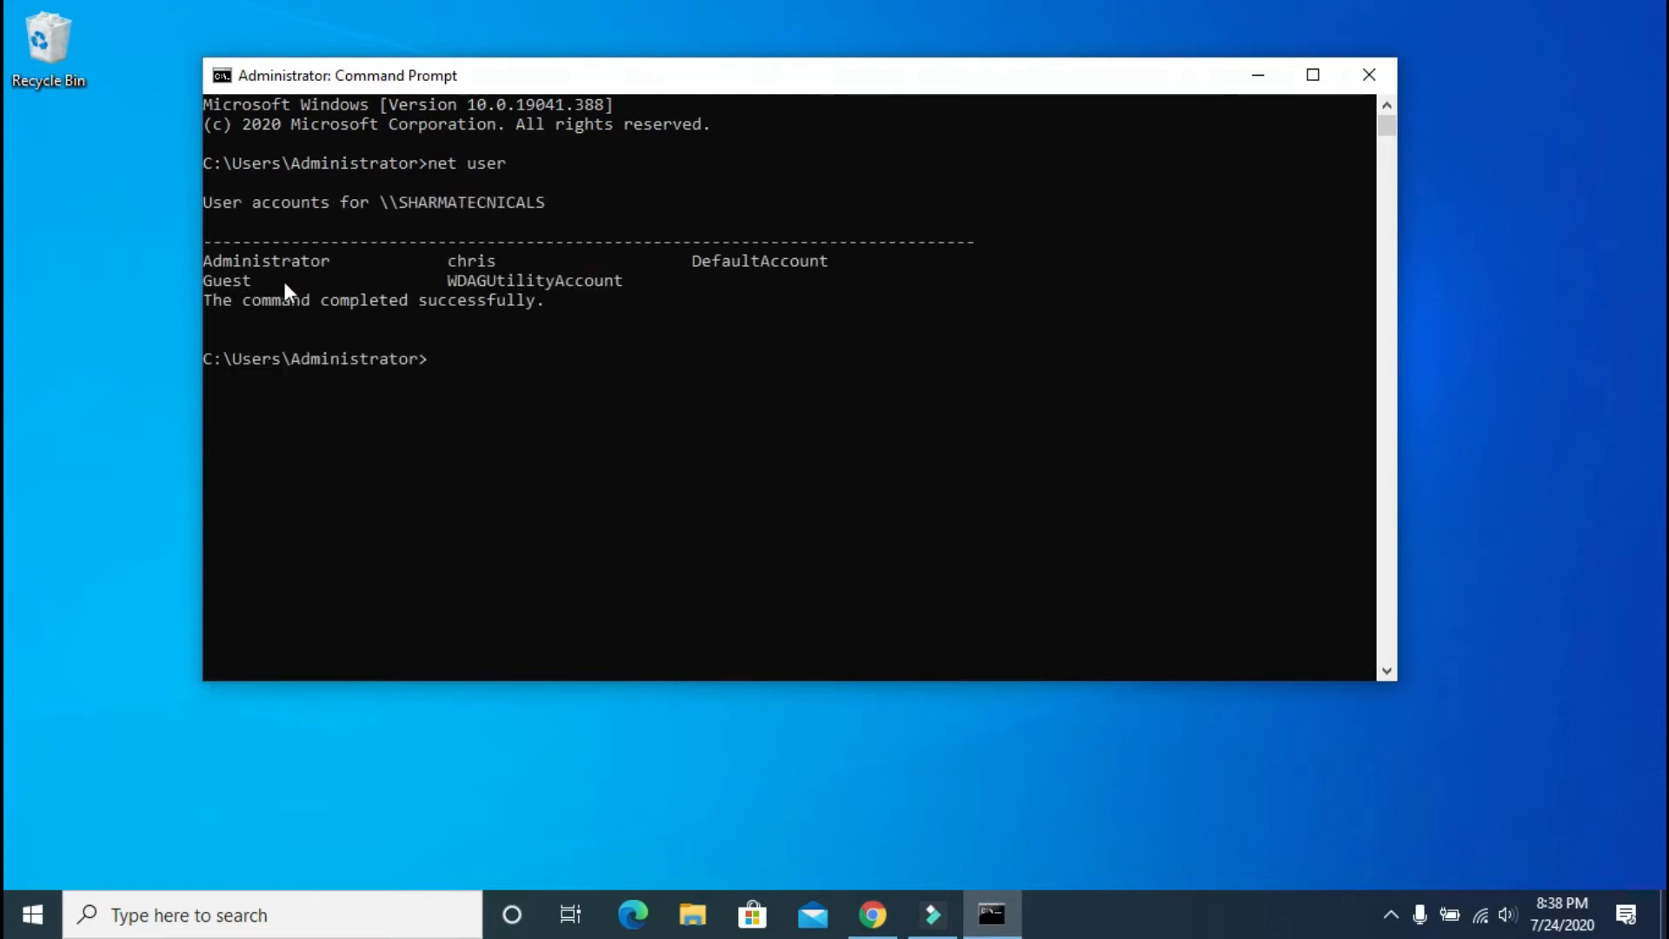
Step: Select the listed account names, then recall net user and append Administrator
{"action": "left_click_drag", "start_coordinate": [248, 261], "coordinate": [356, 261]}
{"action": "double_click", "coordinate": [451, 262]}
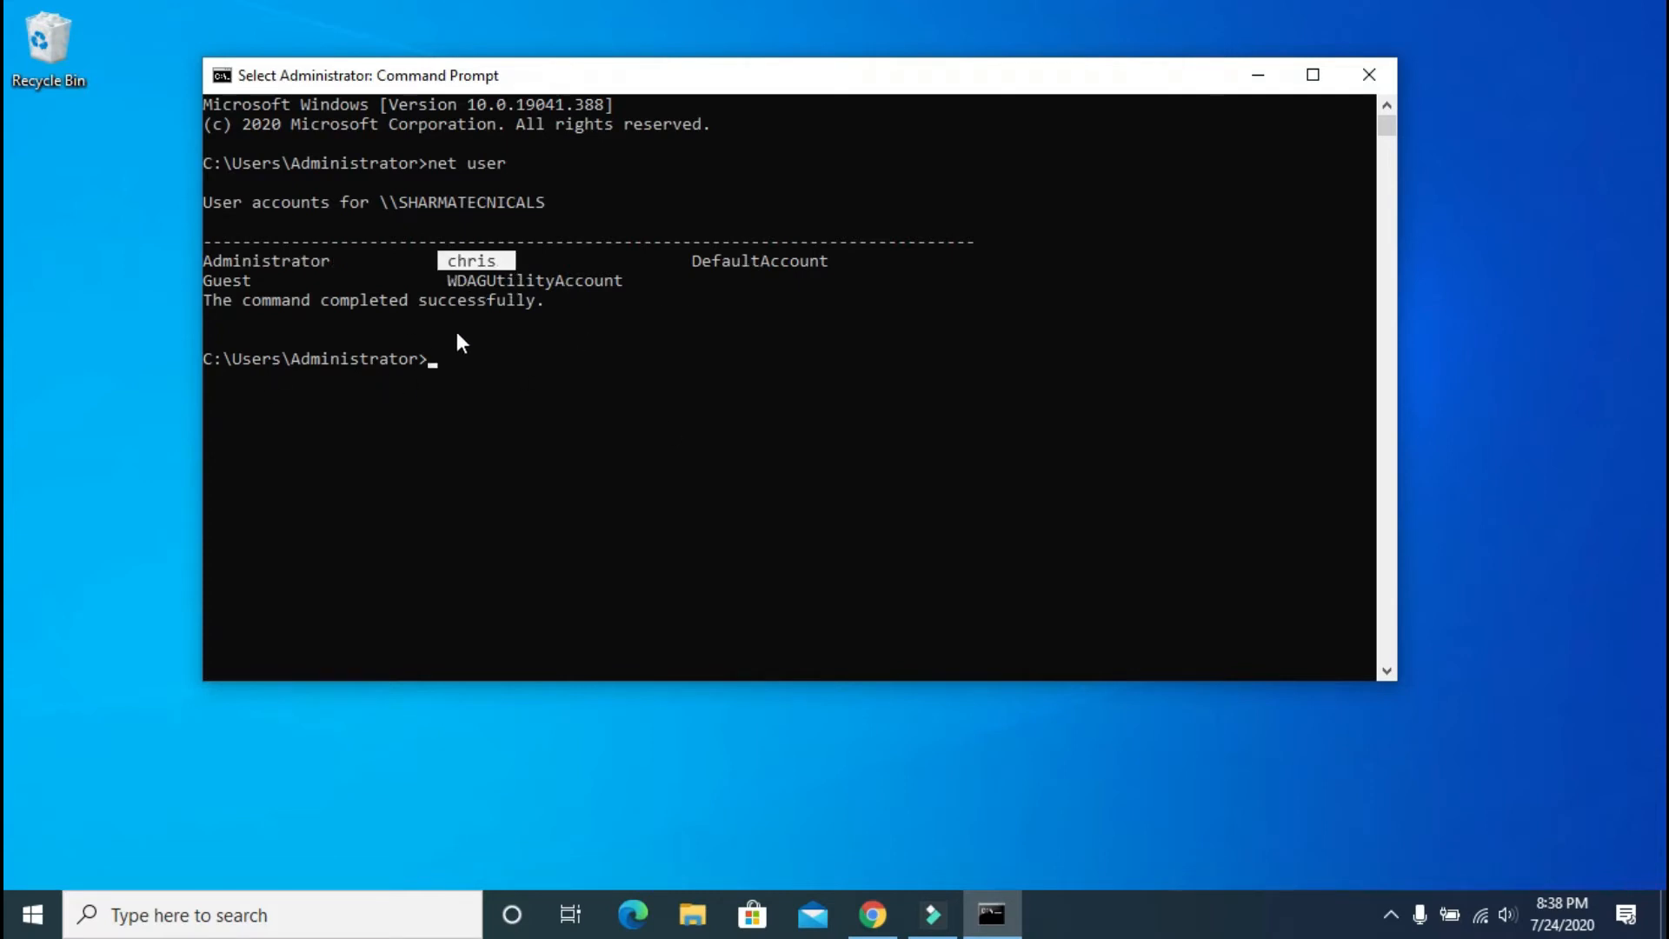
{"action": "left_click_drag", "start_coordinate": [211, 264], "coordinate": [337, 268]}
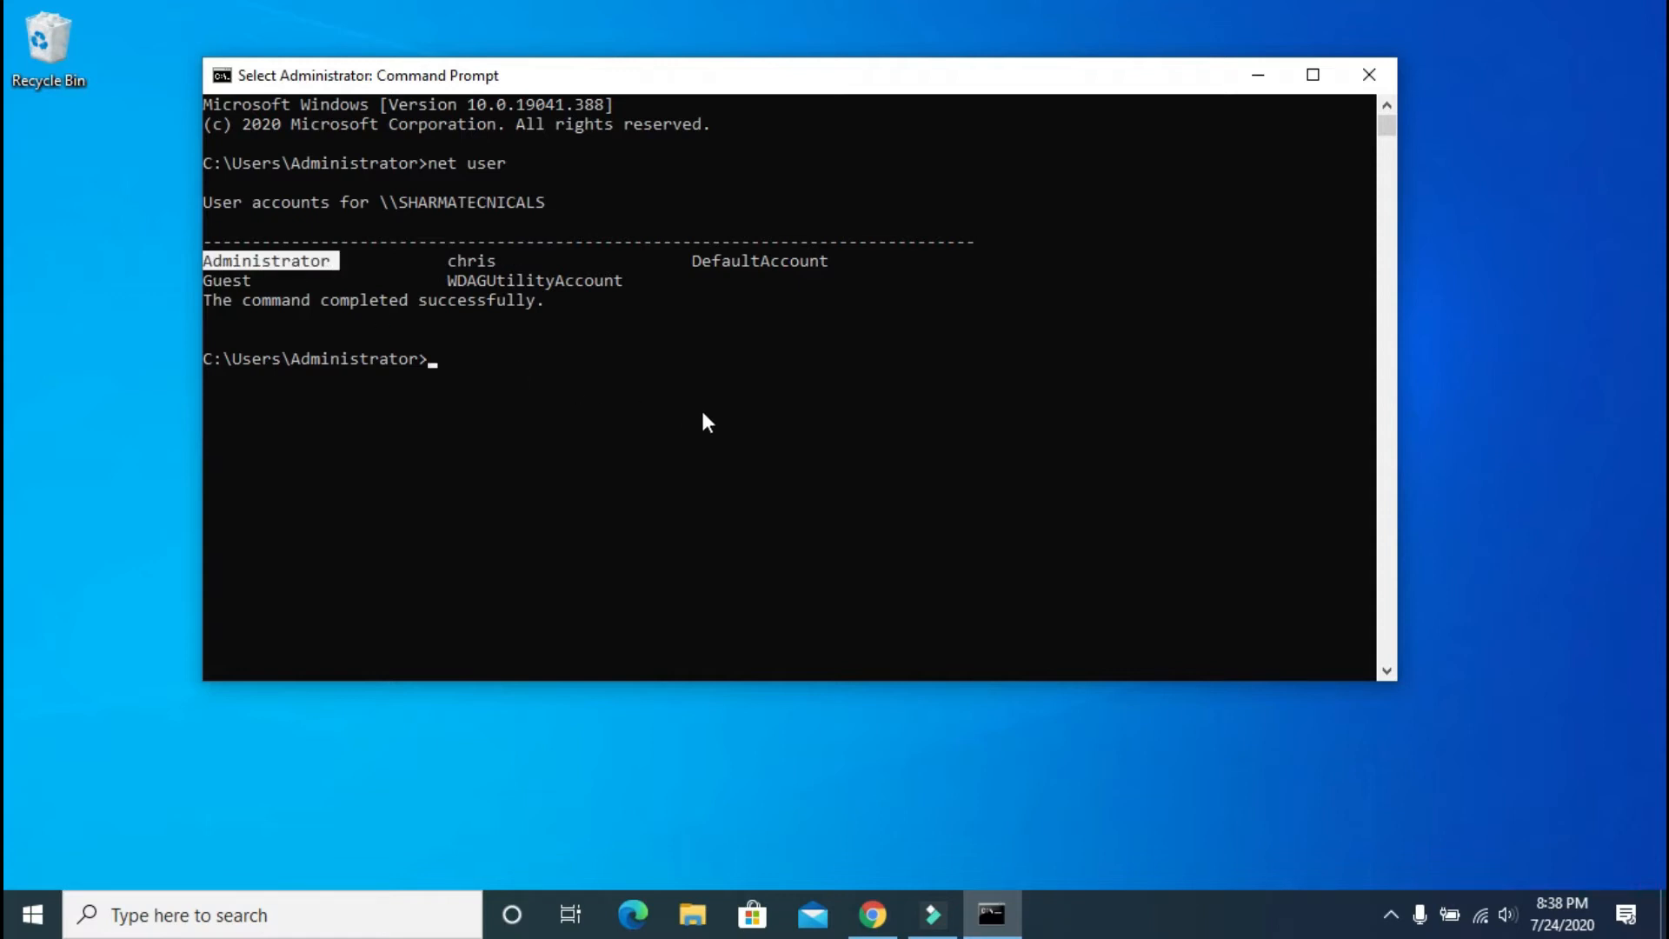
{"action": "key", "text": "Up"}
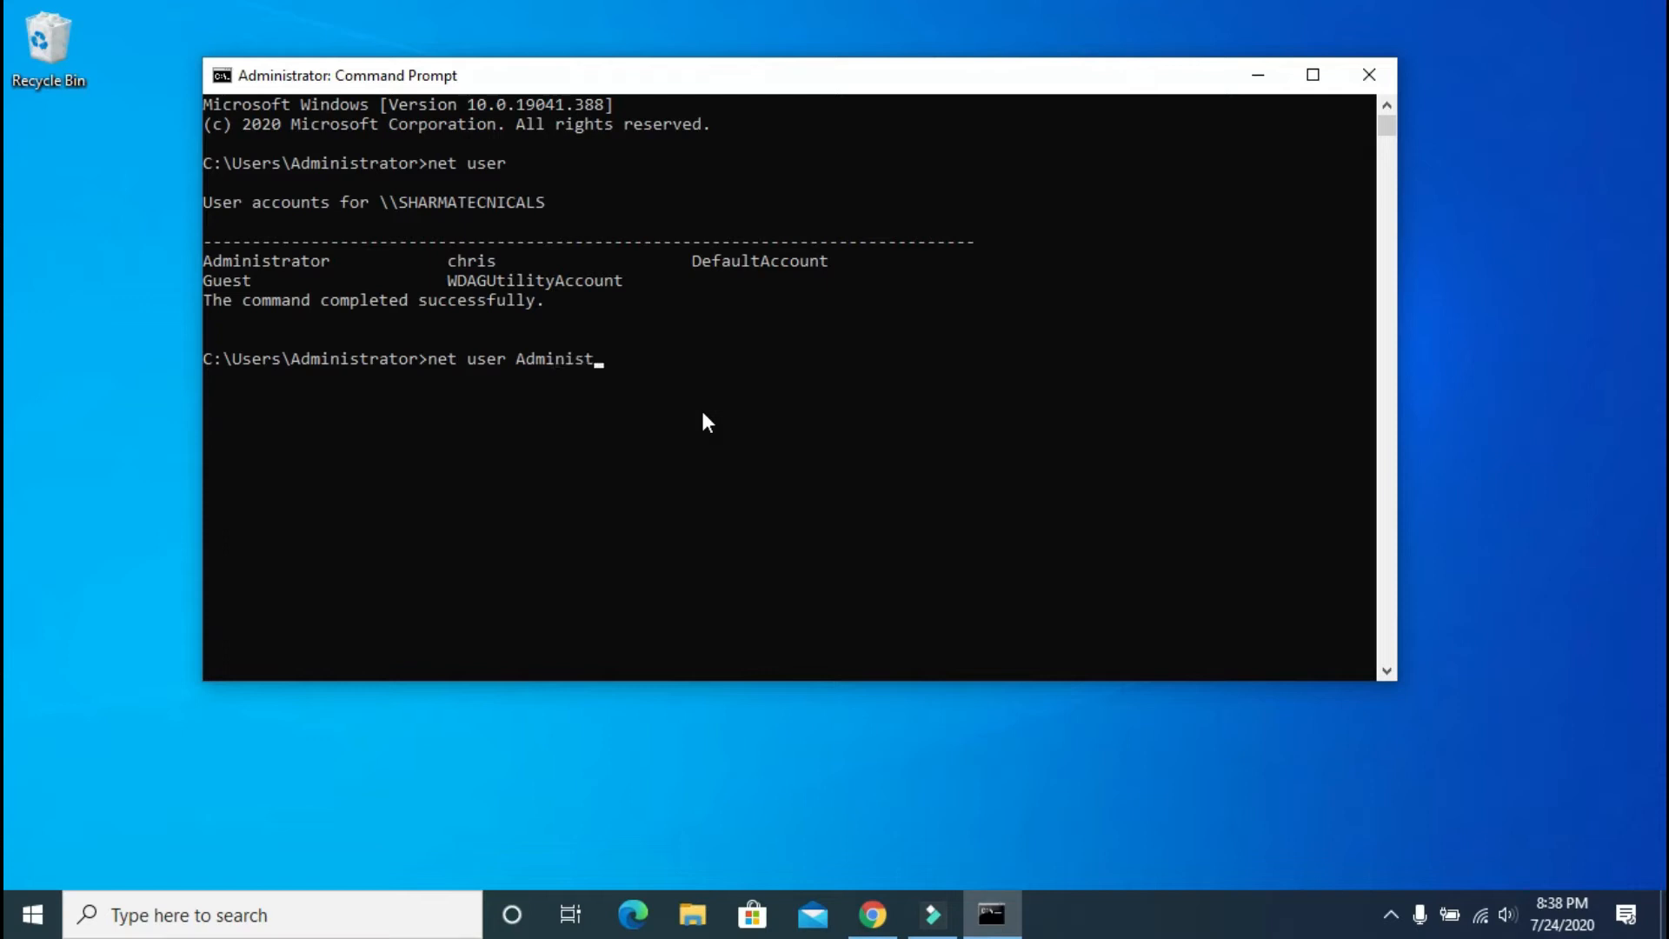
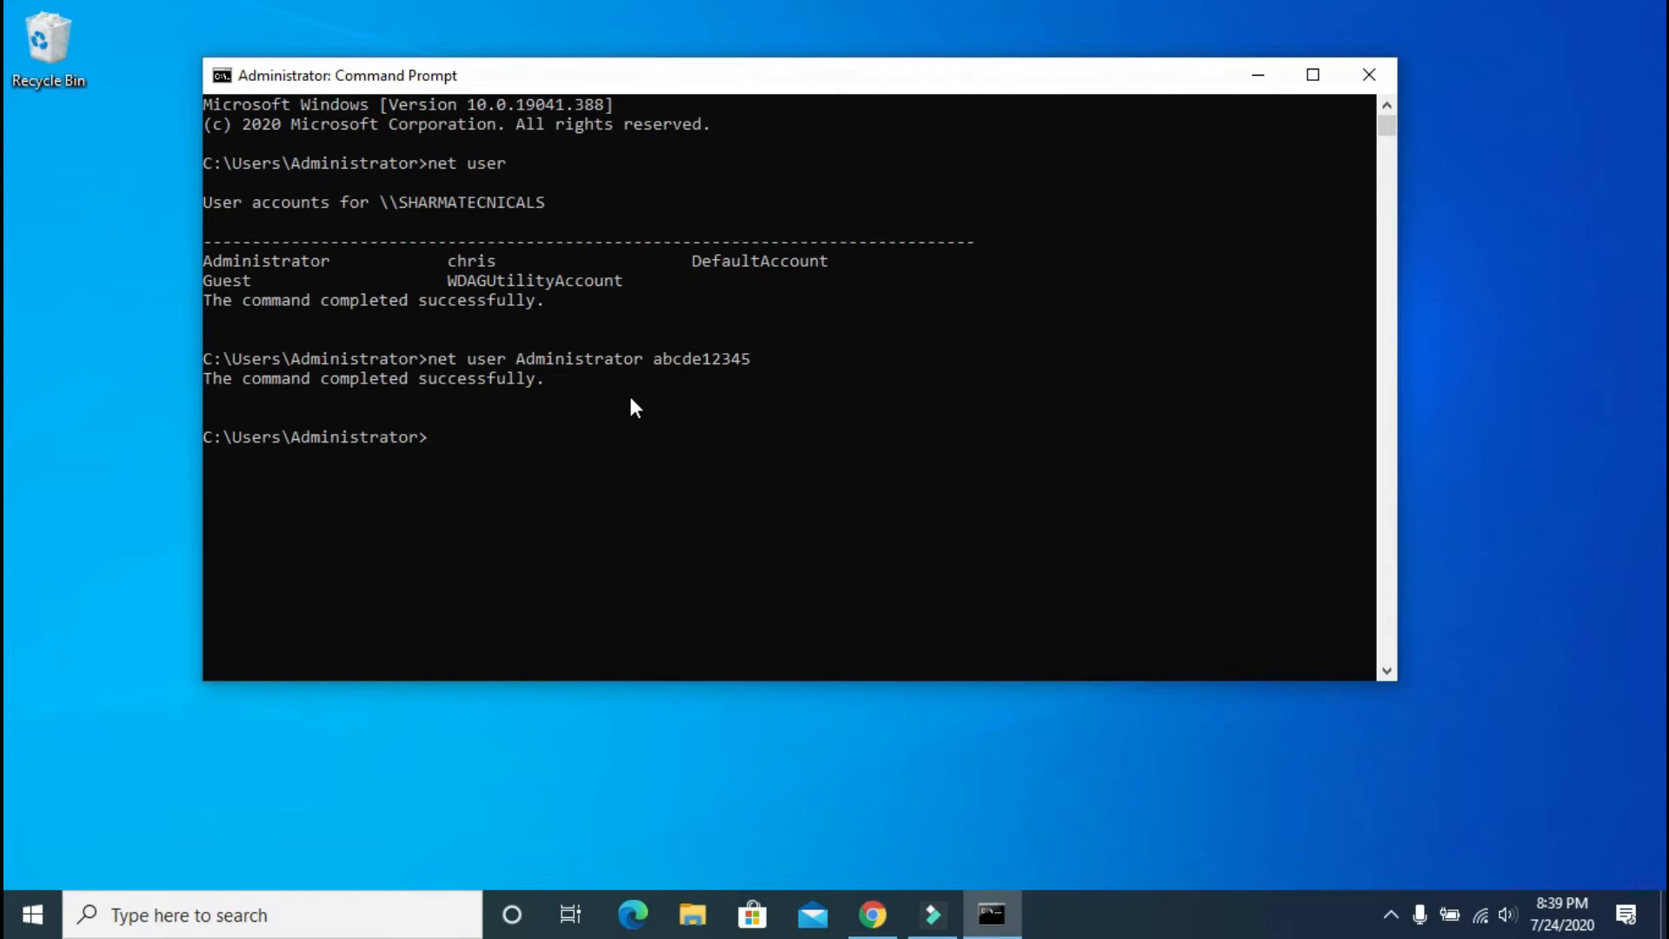
Step: Close the Command Prompt window, leaving Task Manager's compact list of running apps
{"action": "left_click", "coordinate": [1370, 74]}
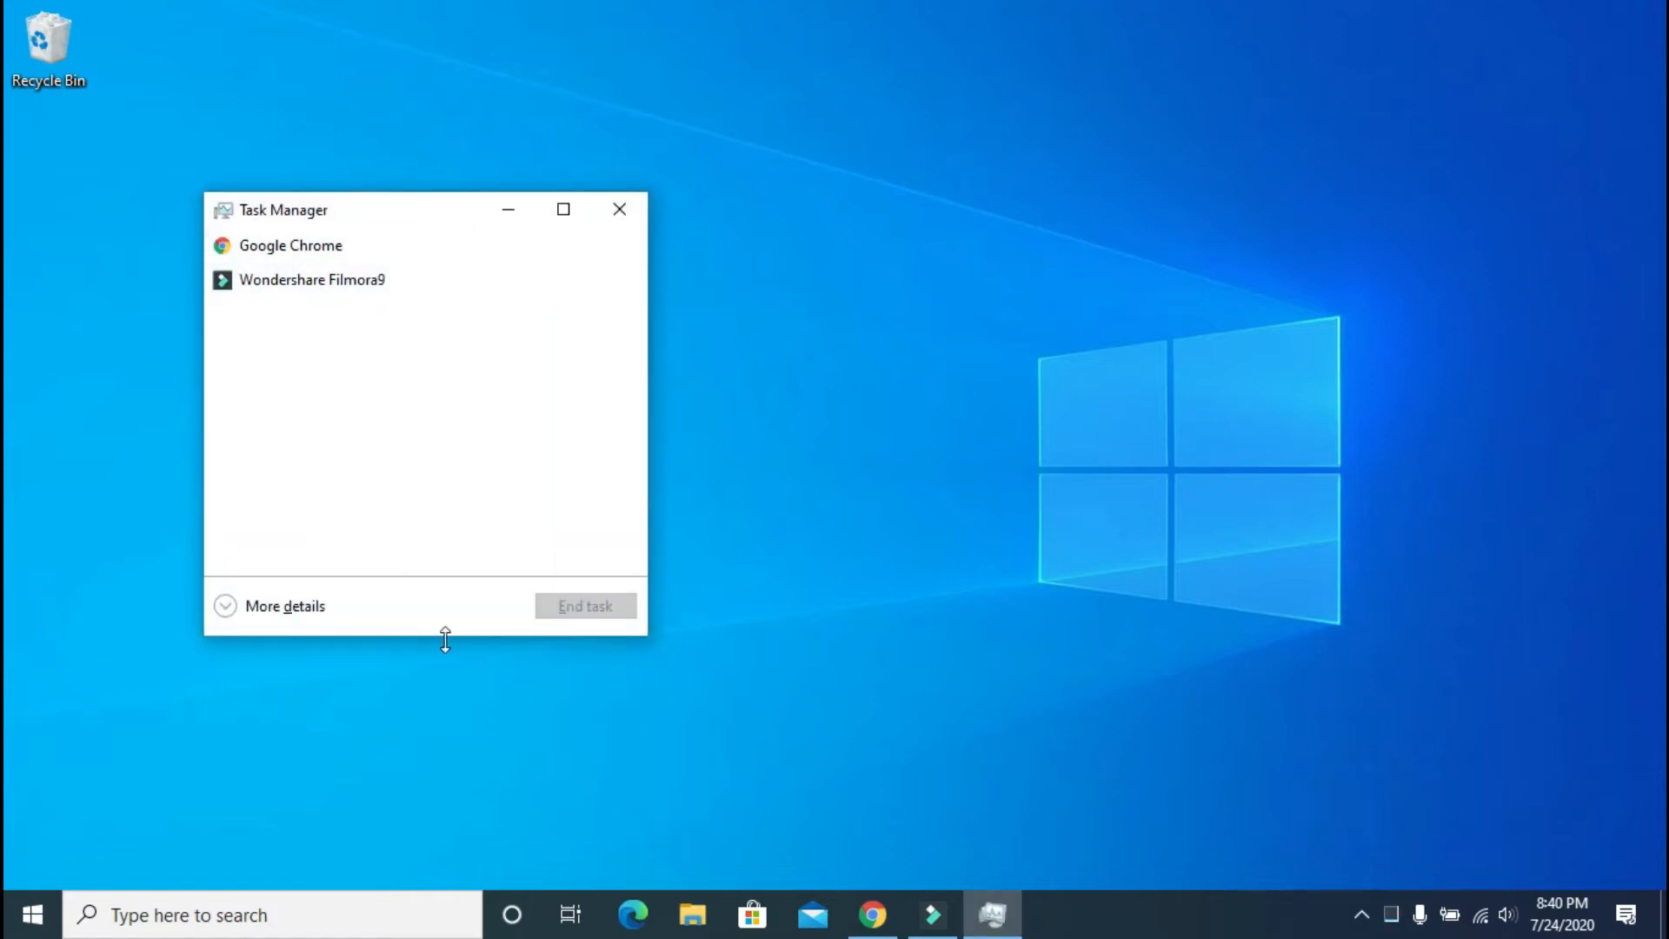
Step: Expand Task Manager to full details, maximize it, browse processes, and show the CPU performance graph
{"action": "left_click", "coordinate": [304, 613]}
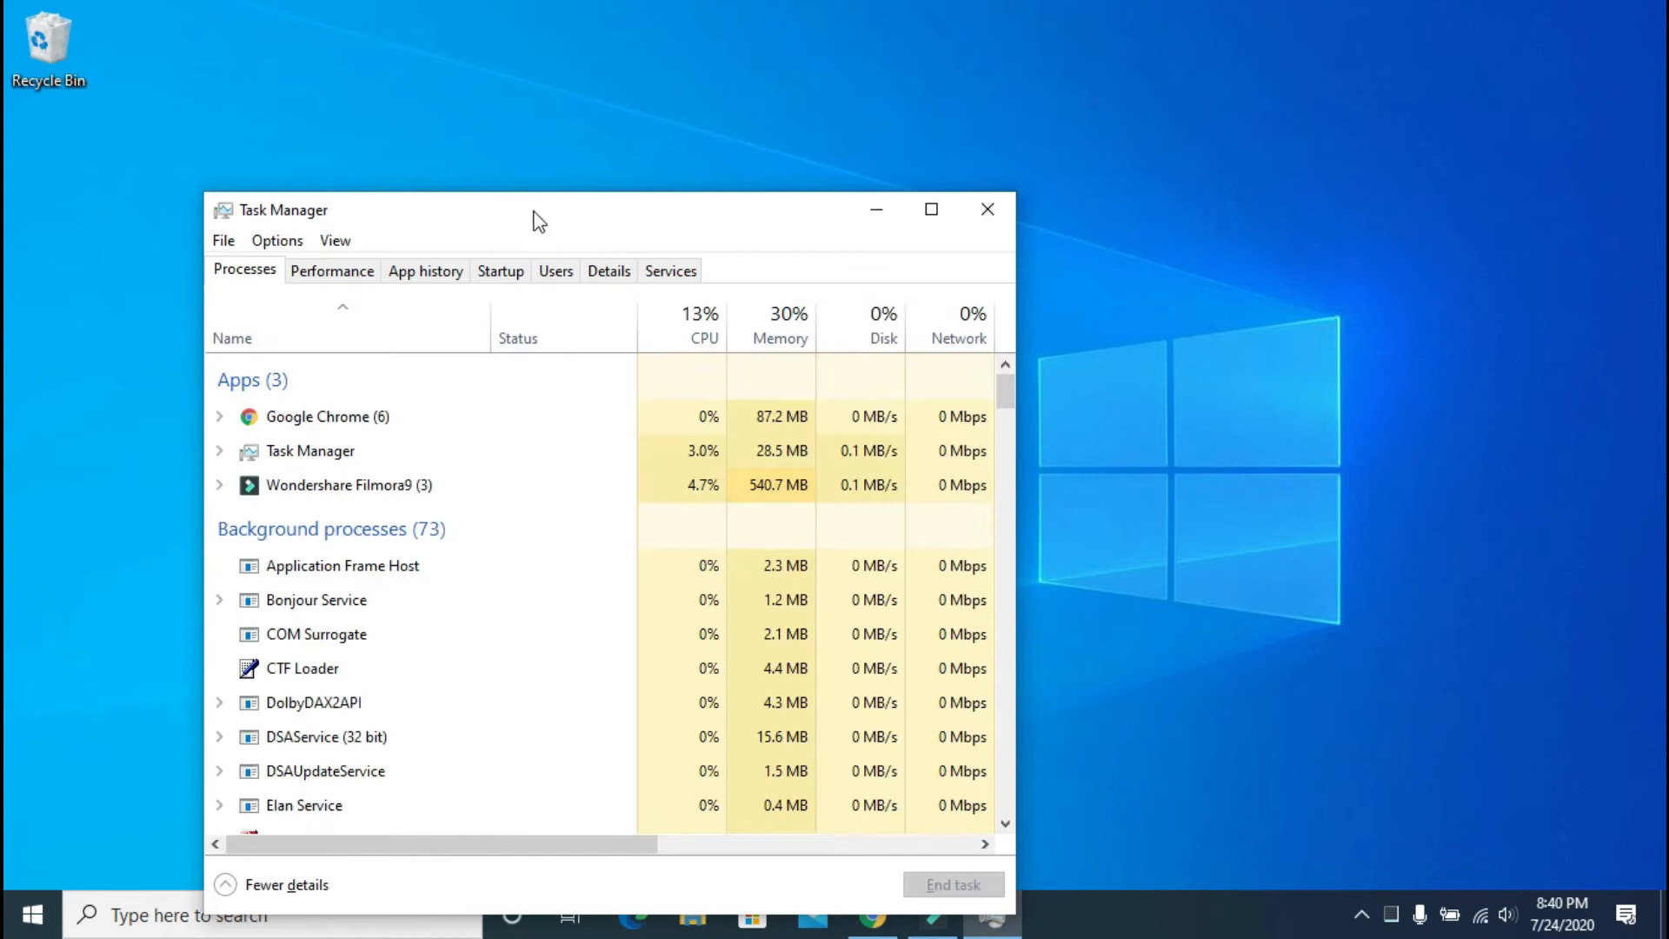
{"action": "left_click_drag", "start_coordinate": [609, 217], "coordinate": [683, 5]}
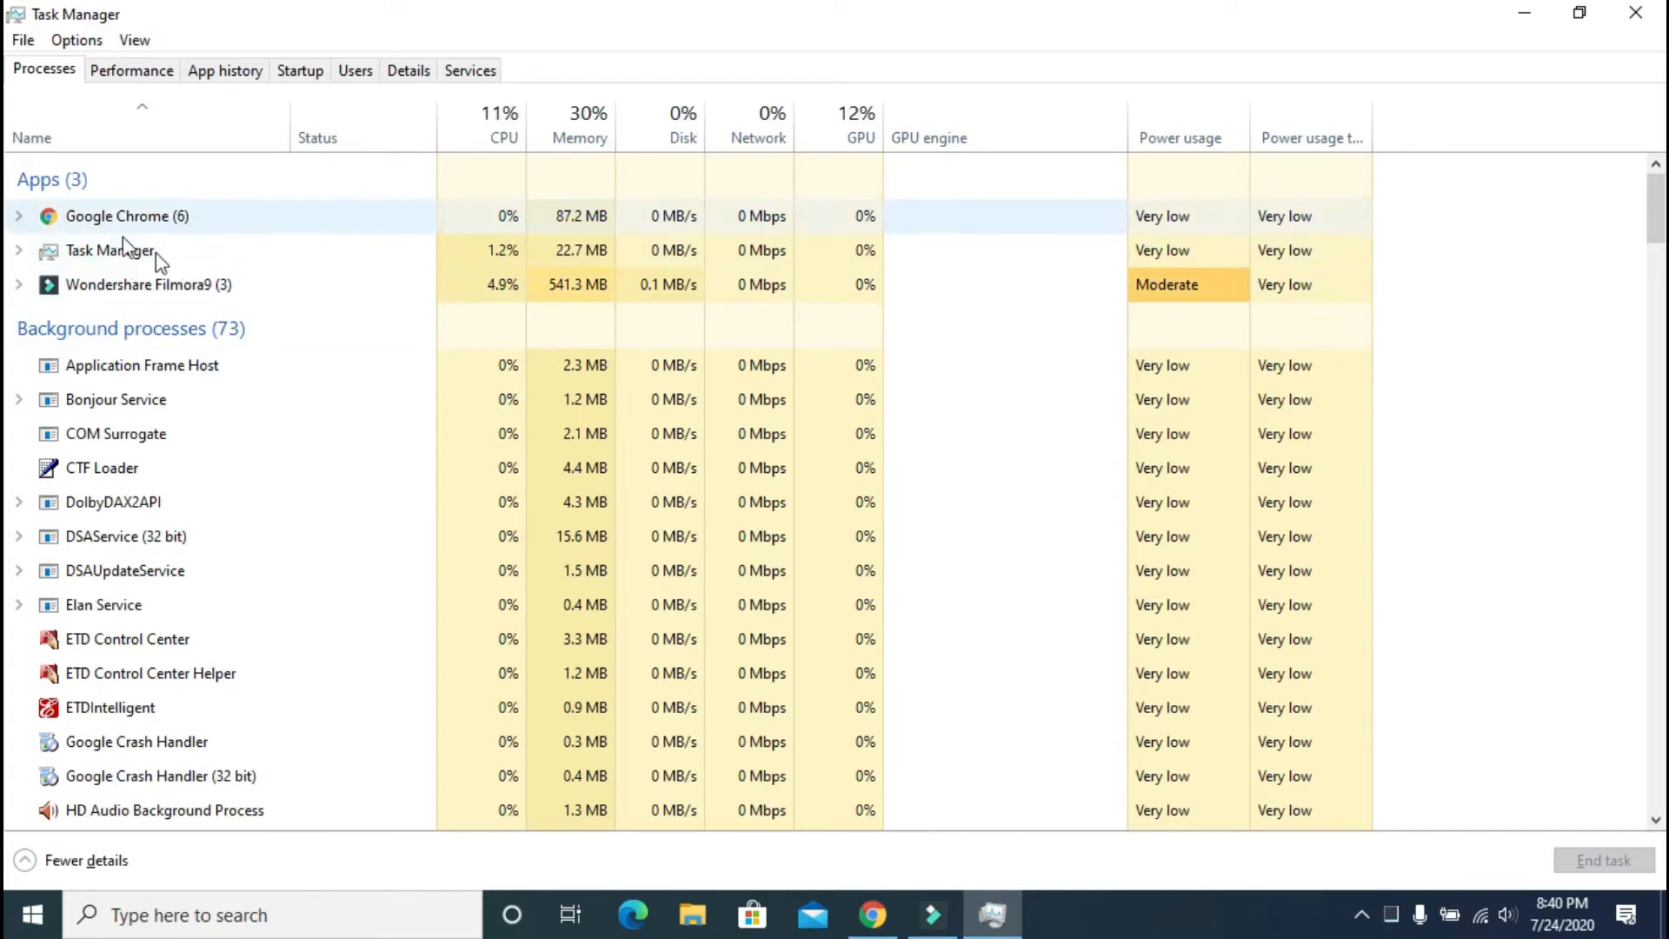
{"action": "scroll", "coordinate": [243, 645], "scroll_direction": "down", "scroll_amount": 5}
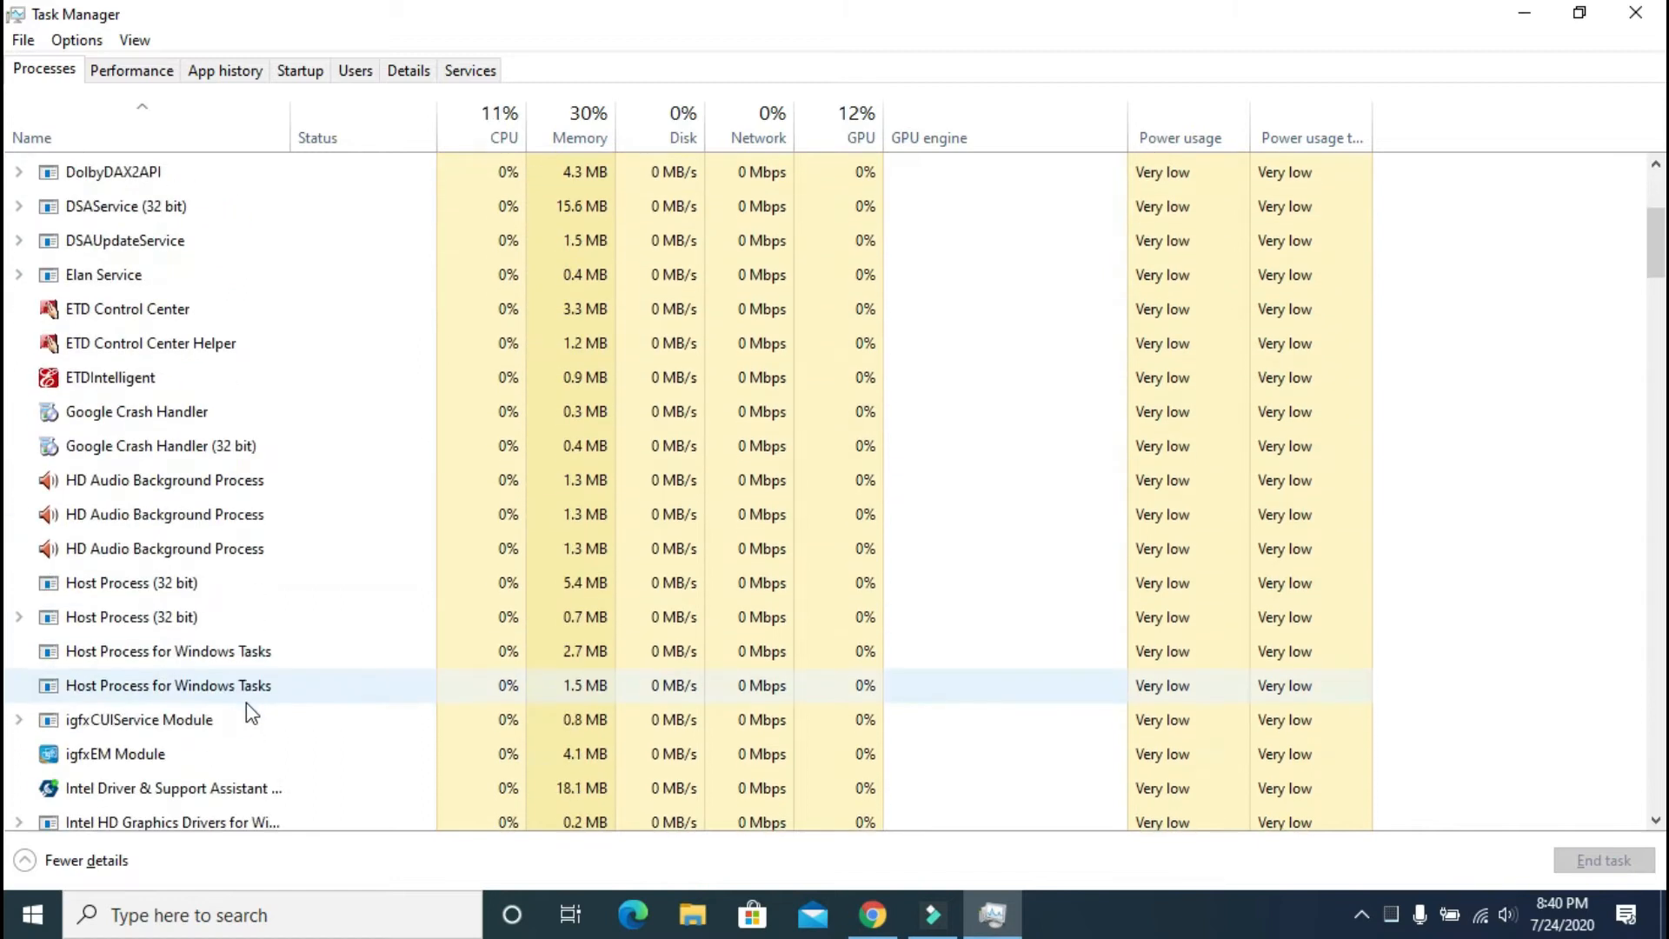
{"action": "scroll", "coordinate": [265, 753], "scroll_direction": "down", "scroll_amount": 10}
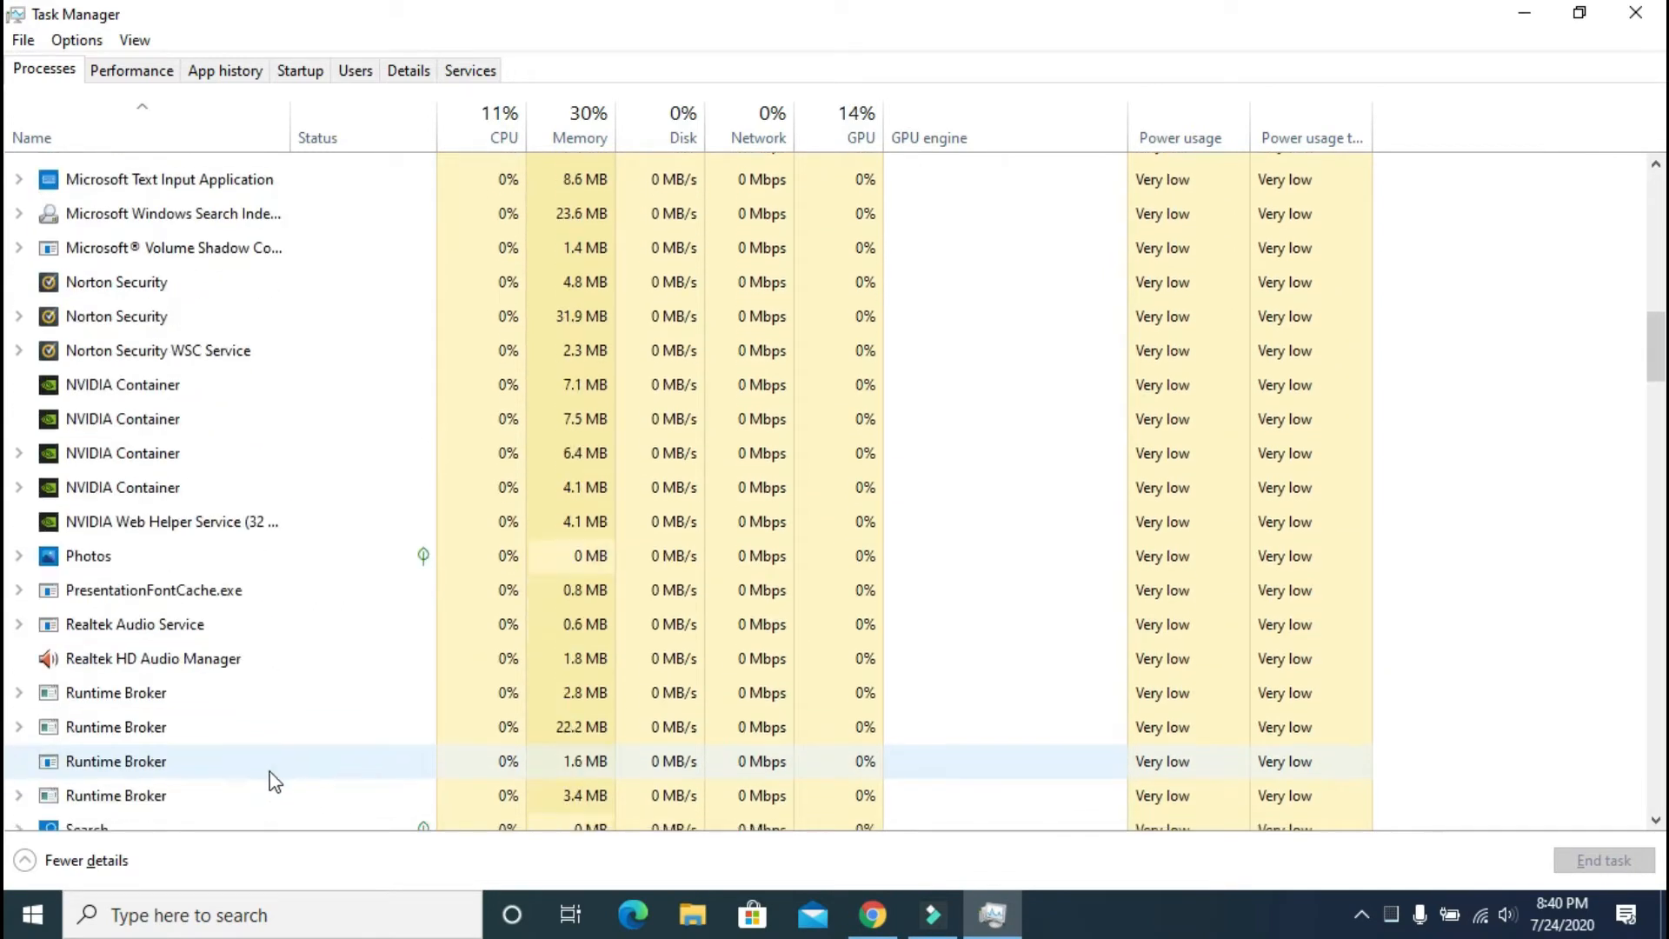
{"action": "scroll", "coordinate": [295, 748], "scroll_direction": "down", "scroll_amount": 10}
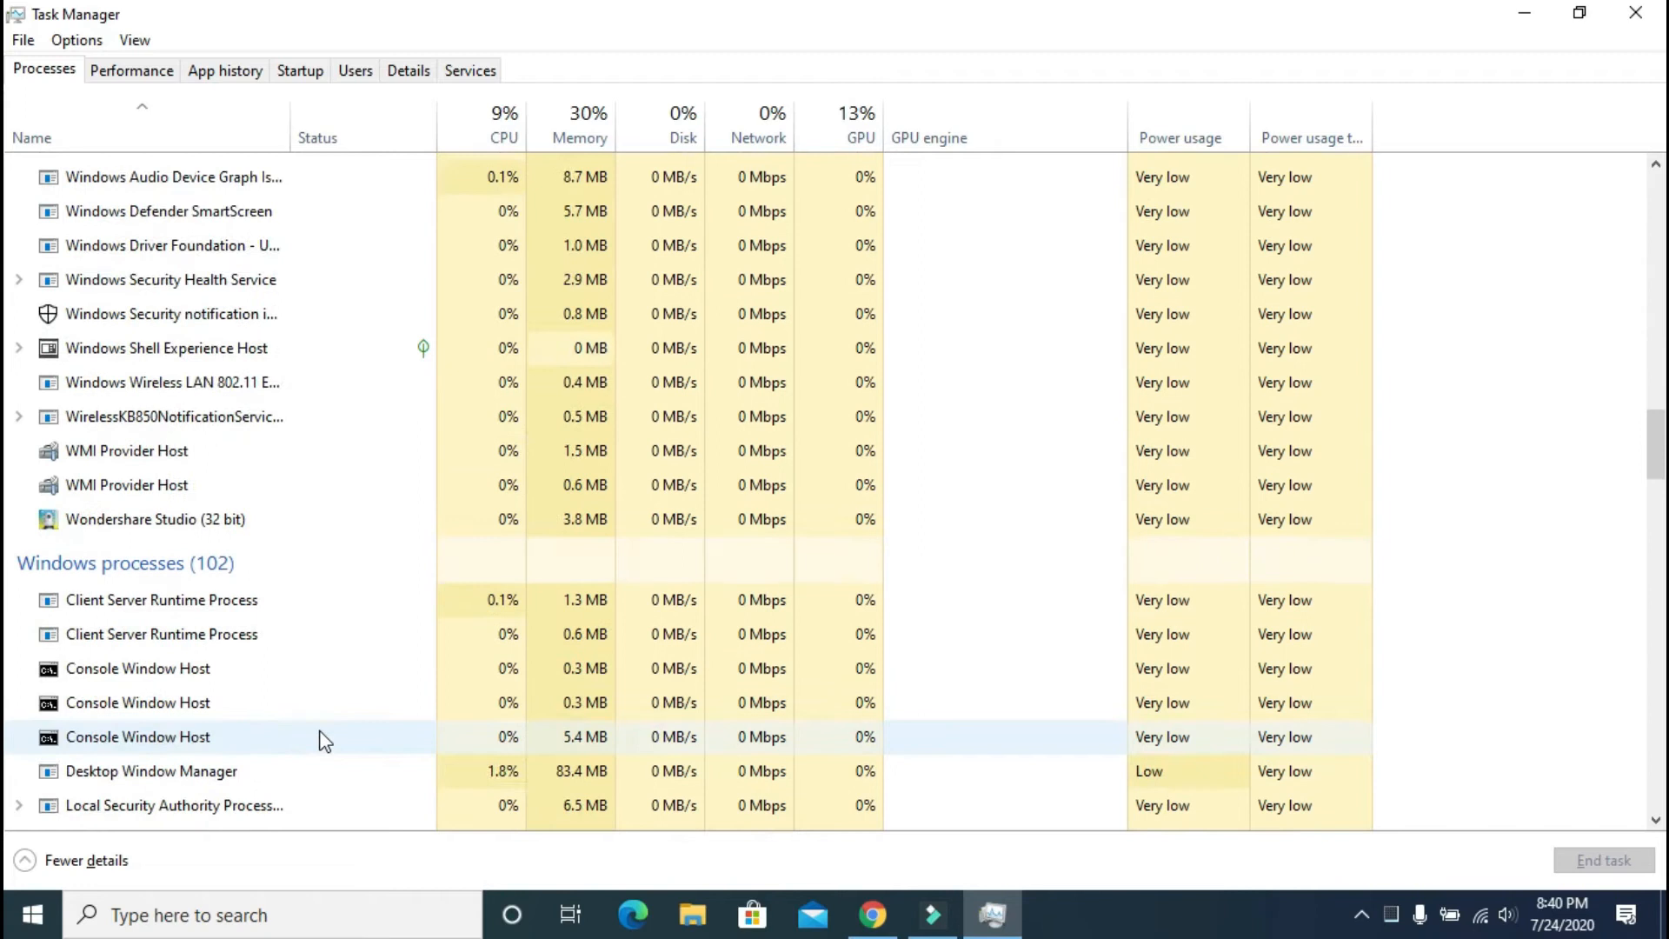
{"action": "scroll", "coordinate": [320, 741], "scroll_direction": "up", "scroll_amount": 8}
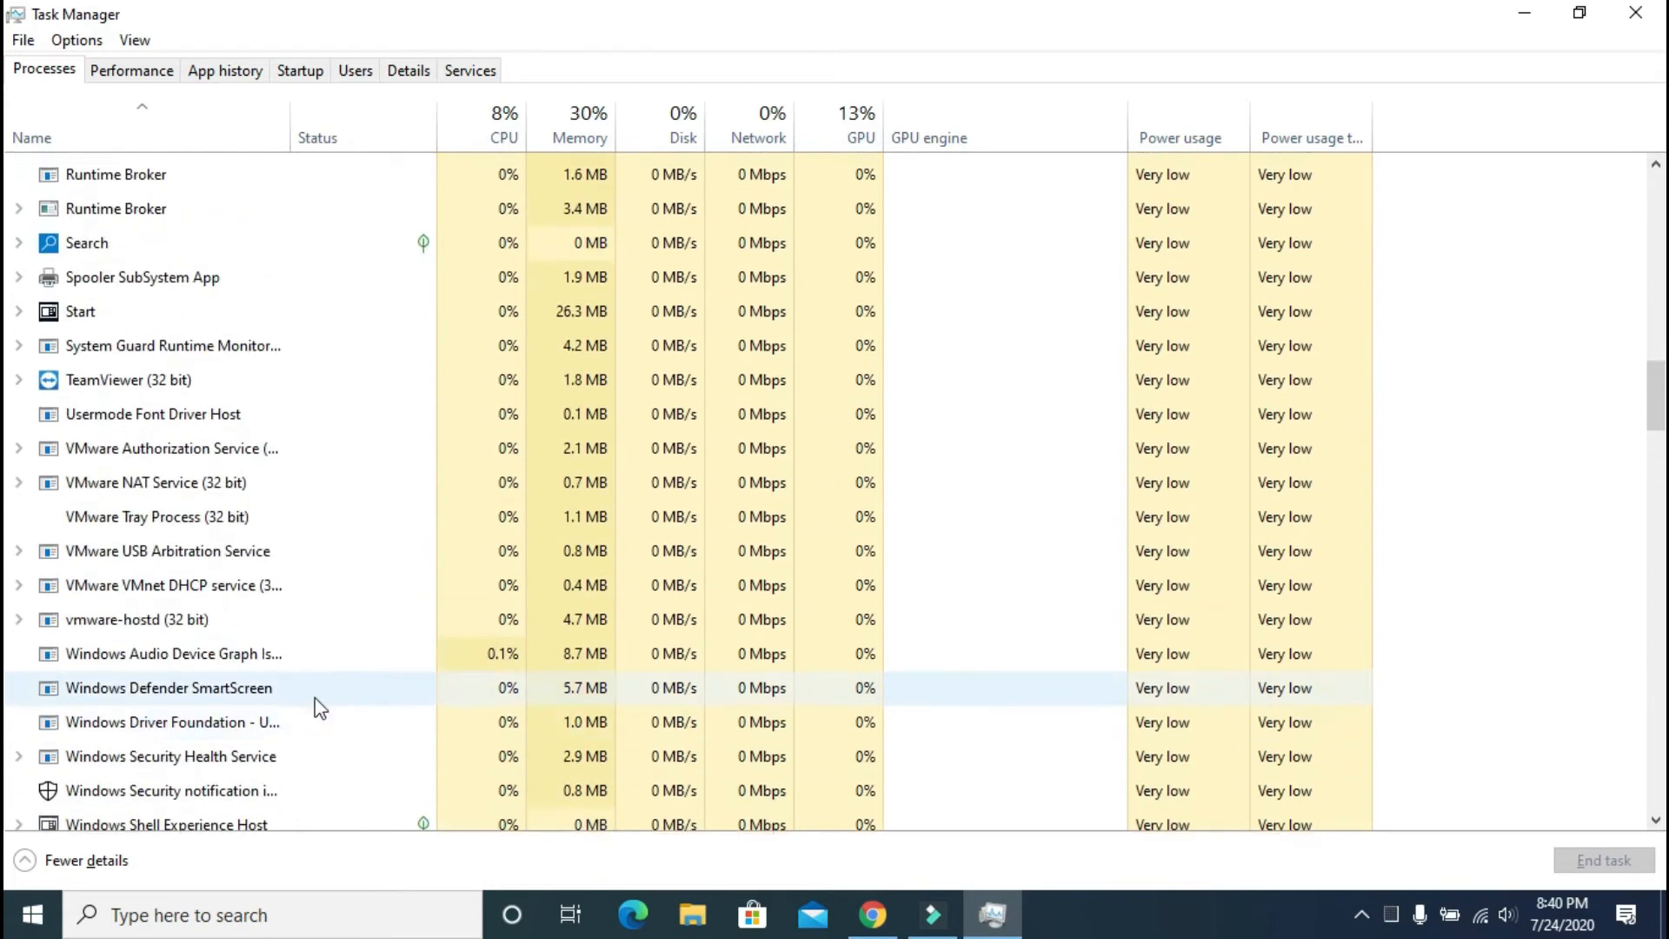
{"action": "left_click", "coordinate": [139, 71]}
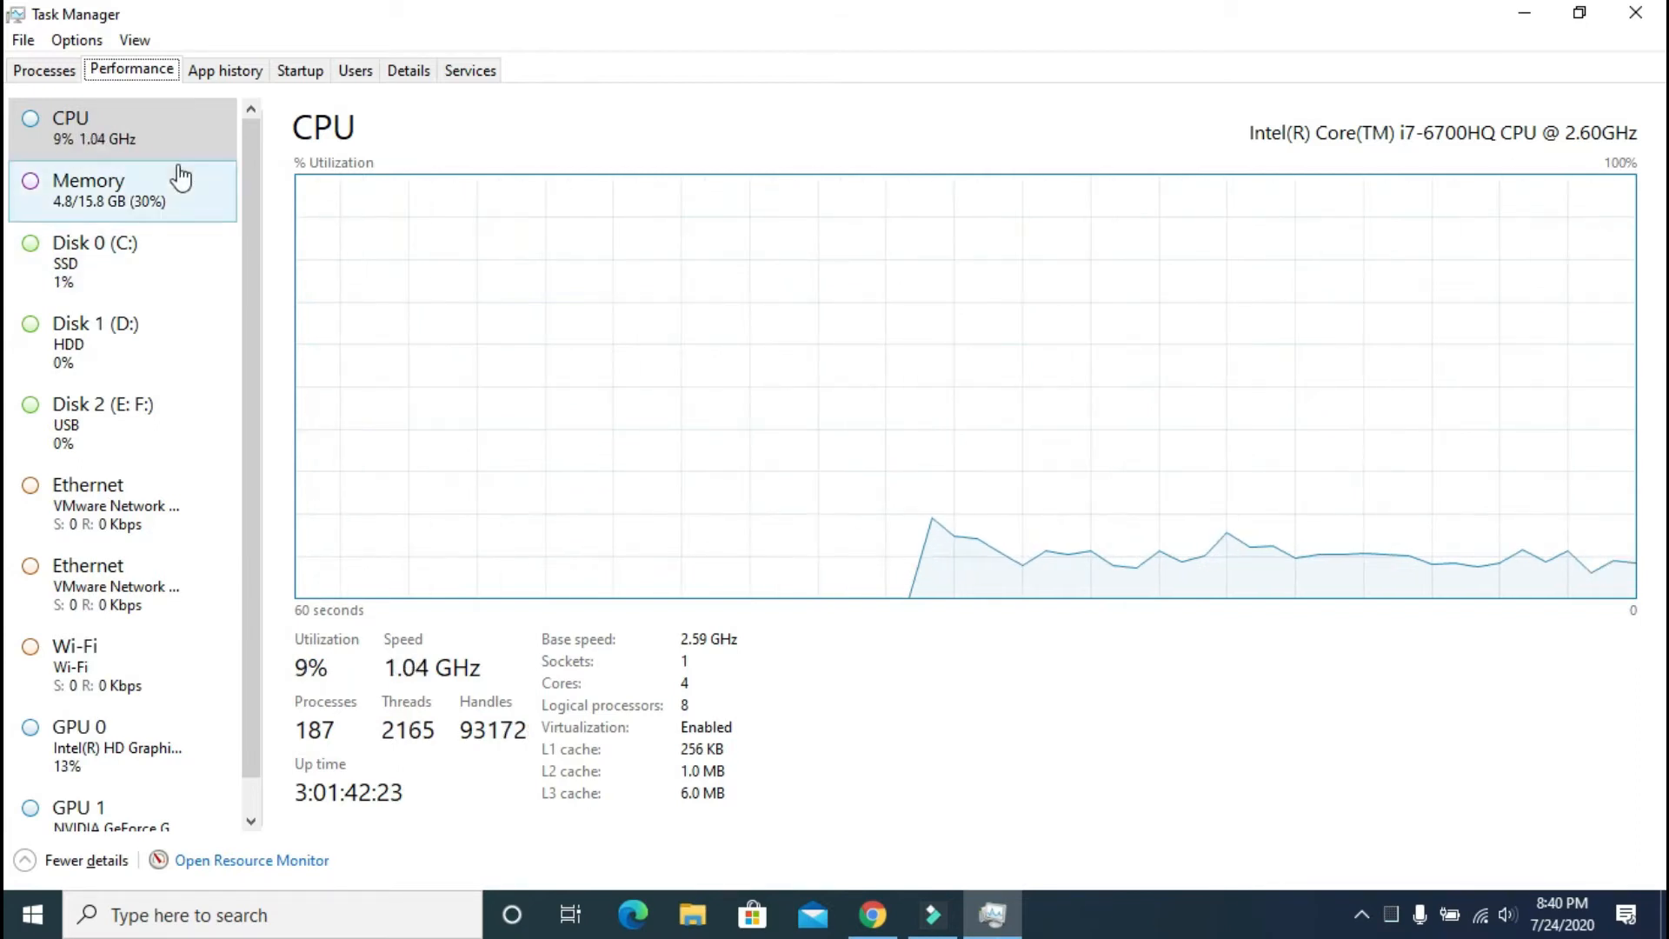
Step: View the Memory, Disk 0–2, both Ethernet and Wi-Fi performance pages
{"action": "left_click", "coordinate": [157, 207]}
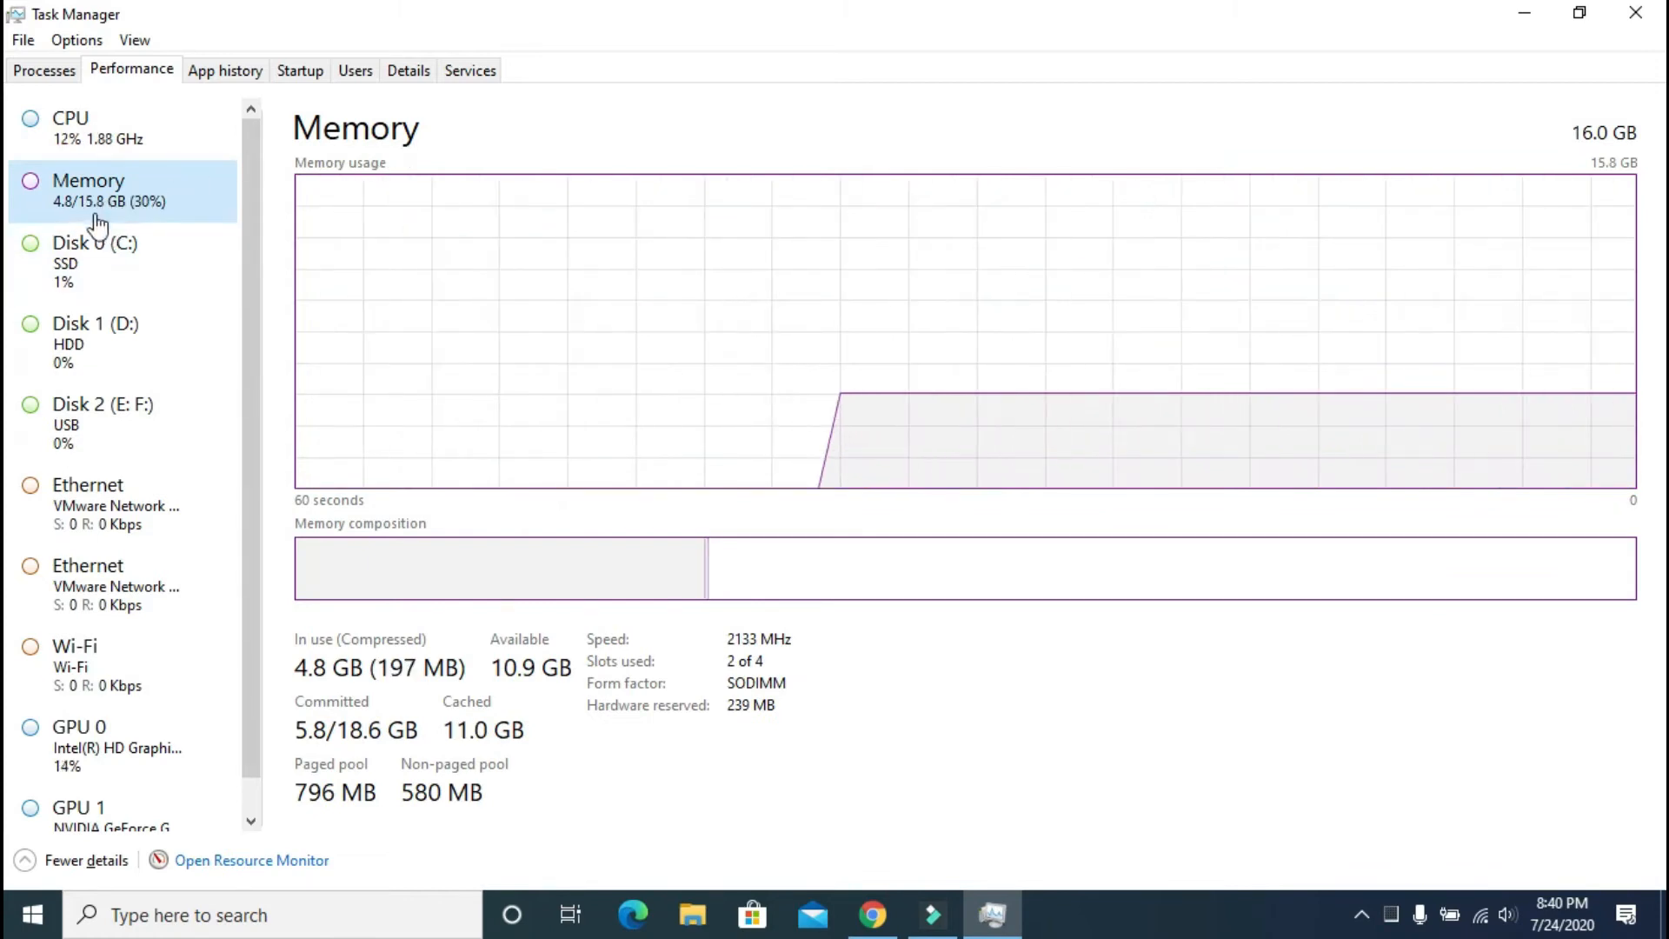
{"action": "left_click", "coordinate": [117, 265]}
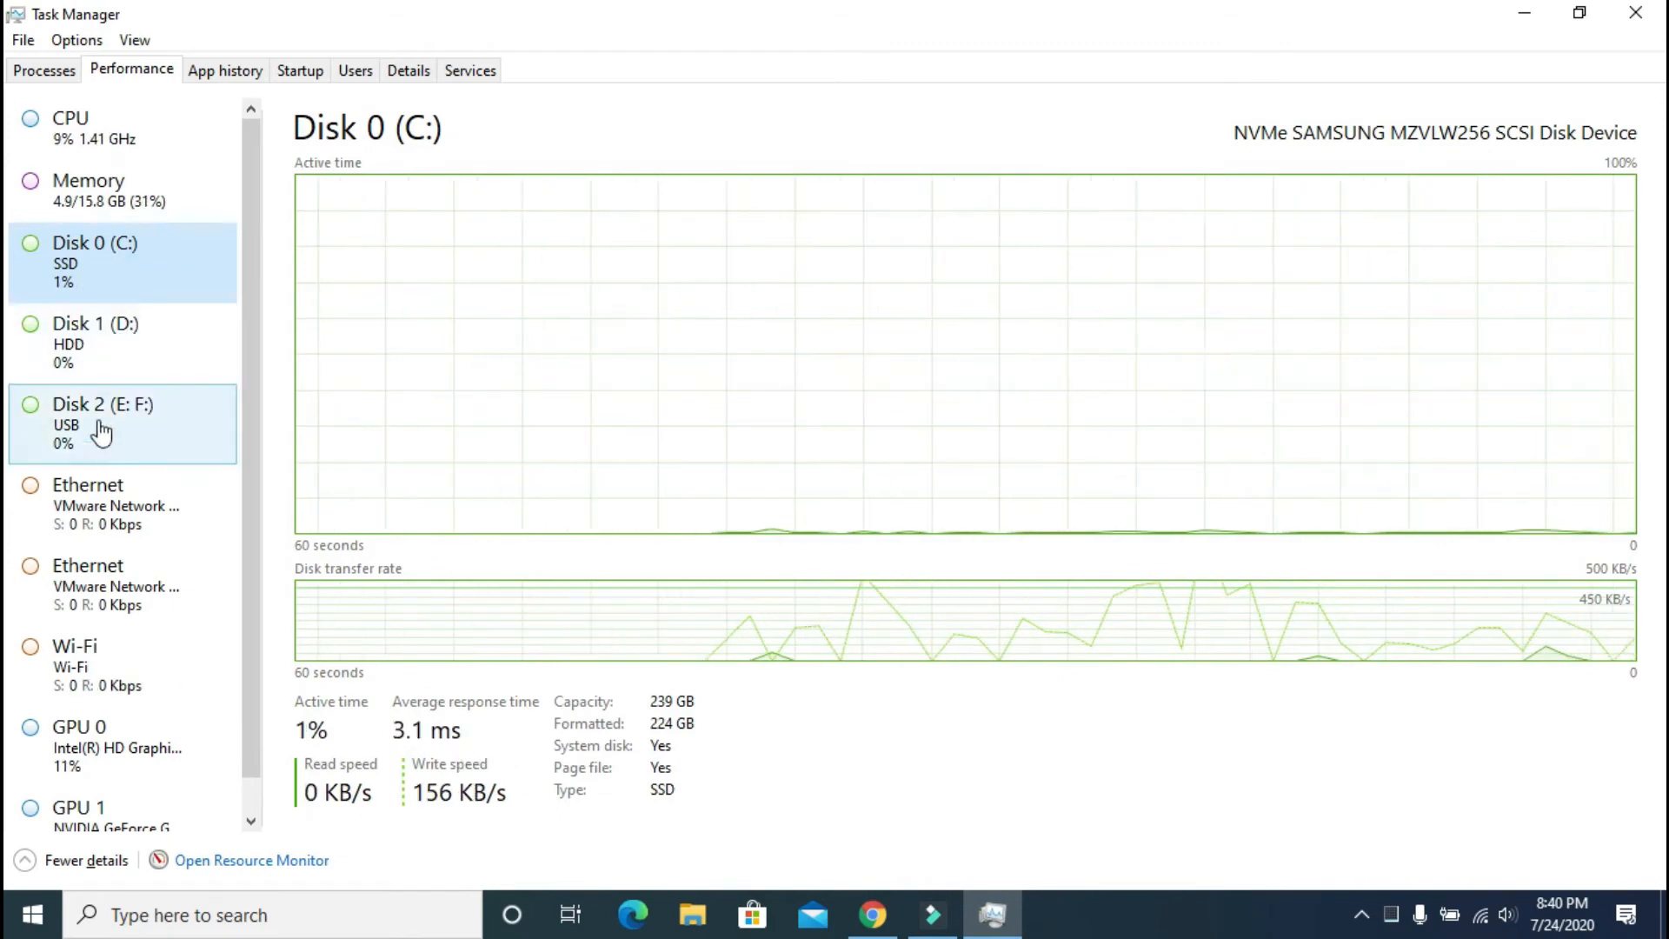
{"action": "left_click", "coordinate": [91, 361]}
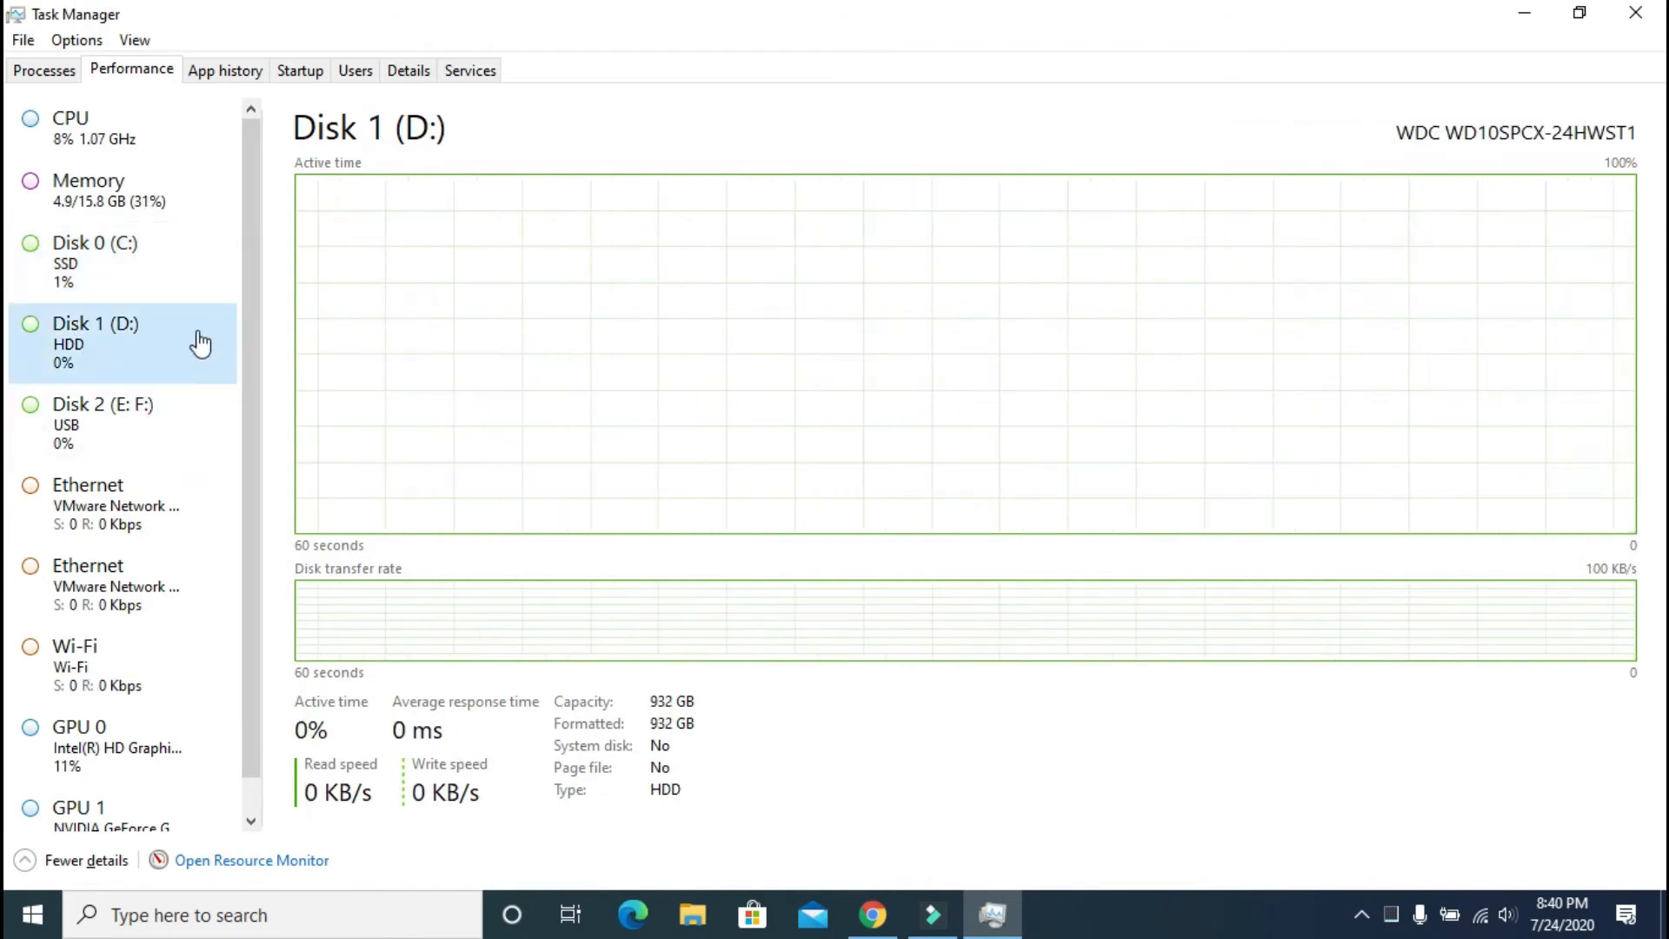
{"action": "left_click", "coordinate": [68, 420]}
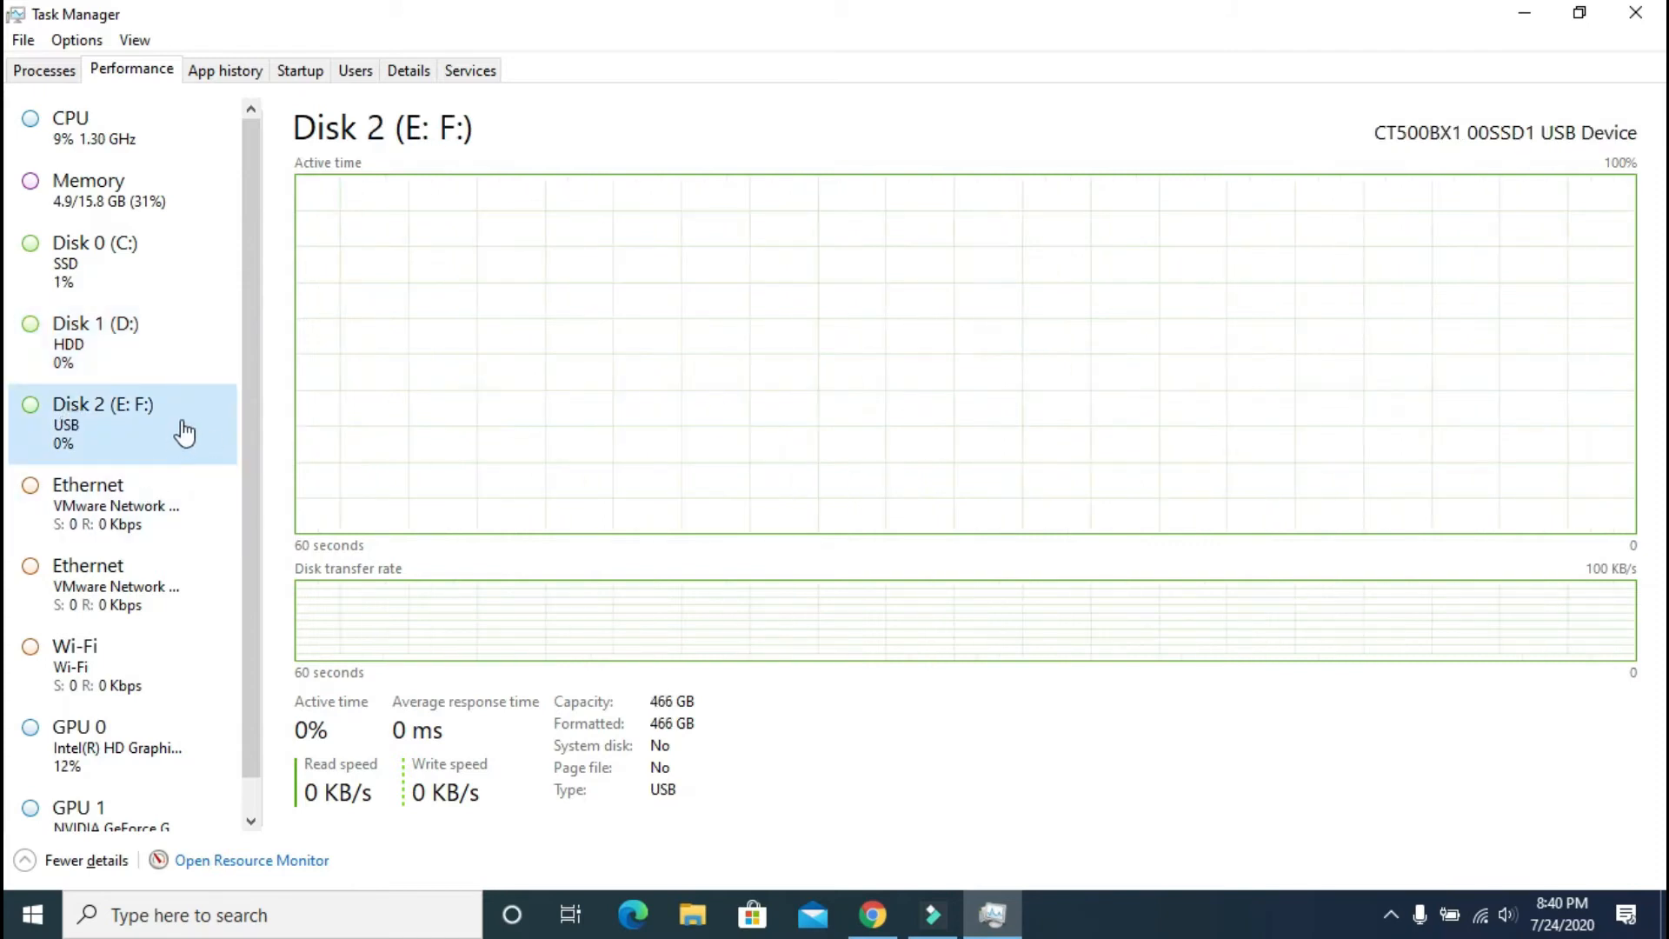
{"action": "left_click", "coordinate": [163, 519]}
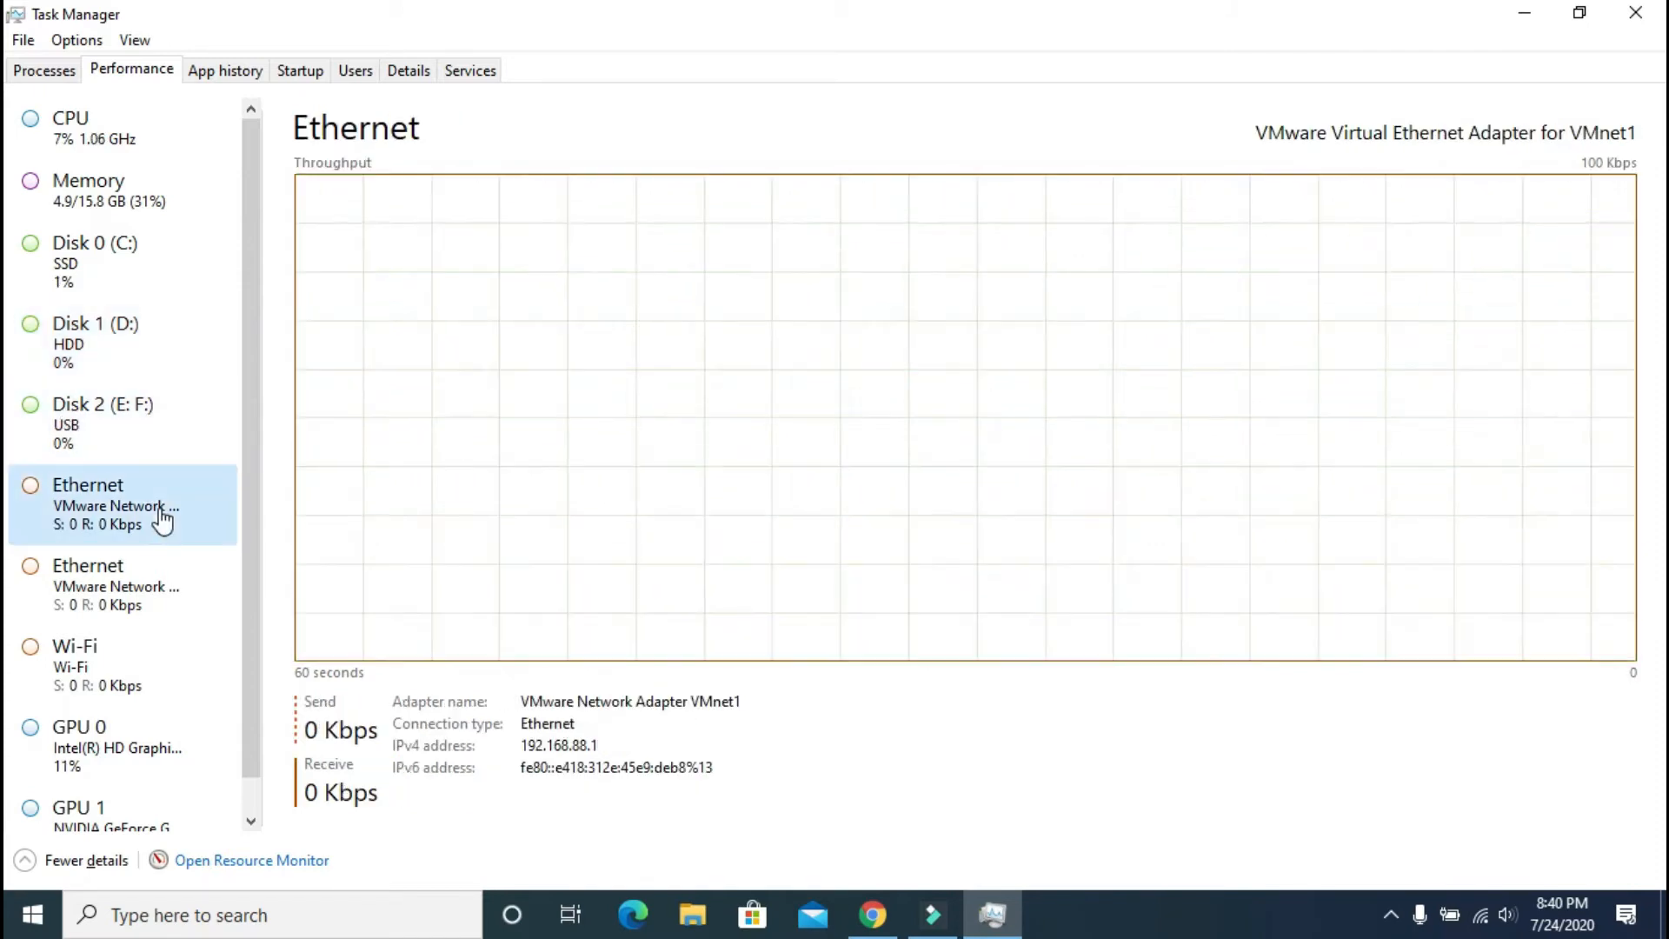
{"action": "left_click", "coordinate": [142, 610]}
{"action": "left_click", "coordinate": [126, 666]}
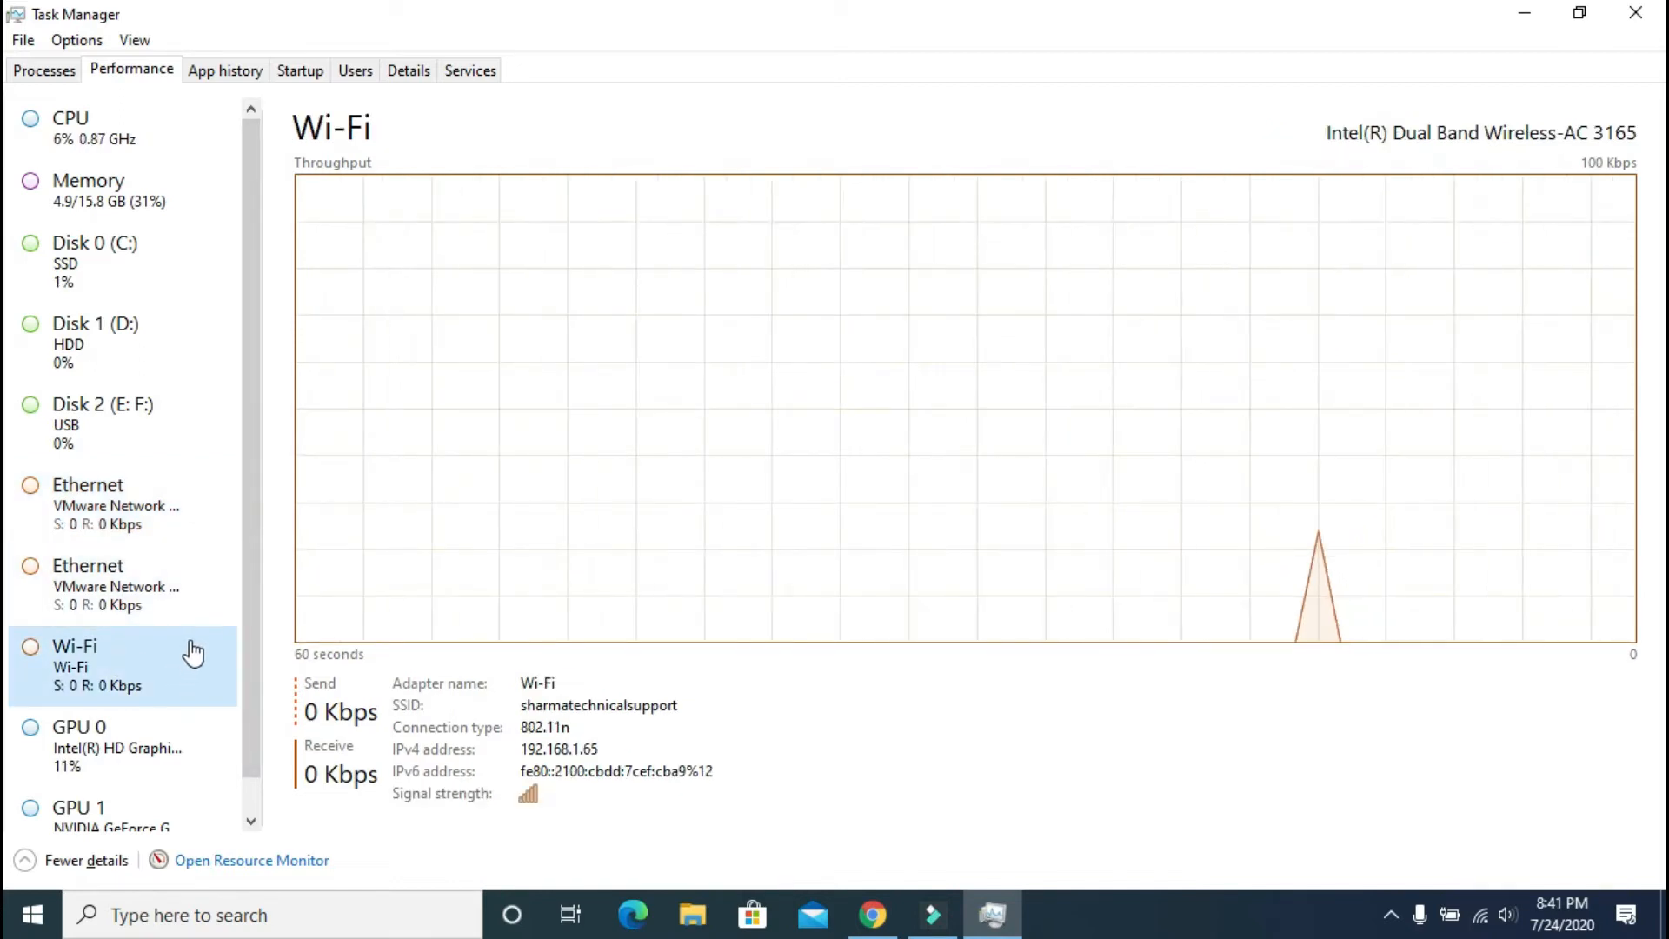
Step: Compare the Intel GPU 0 and NVIDIA GPU 1 usage details
{"action": "scroll", "coordinate": [193, 652], "scroll_direction": "down", "scroll_amount": 1}
{"action": "left_click", "coordinate": [106, 715]}
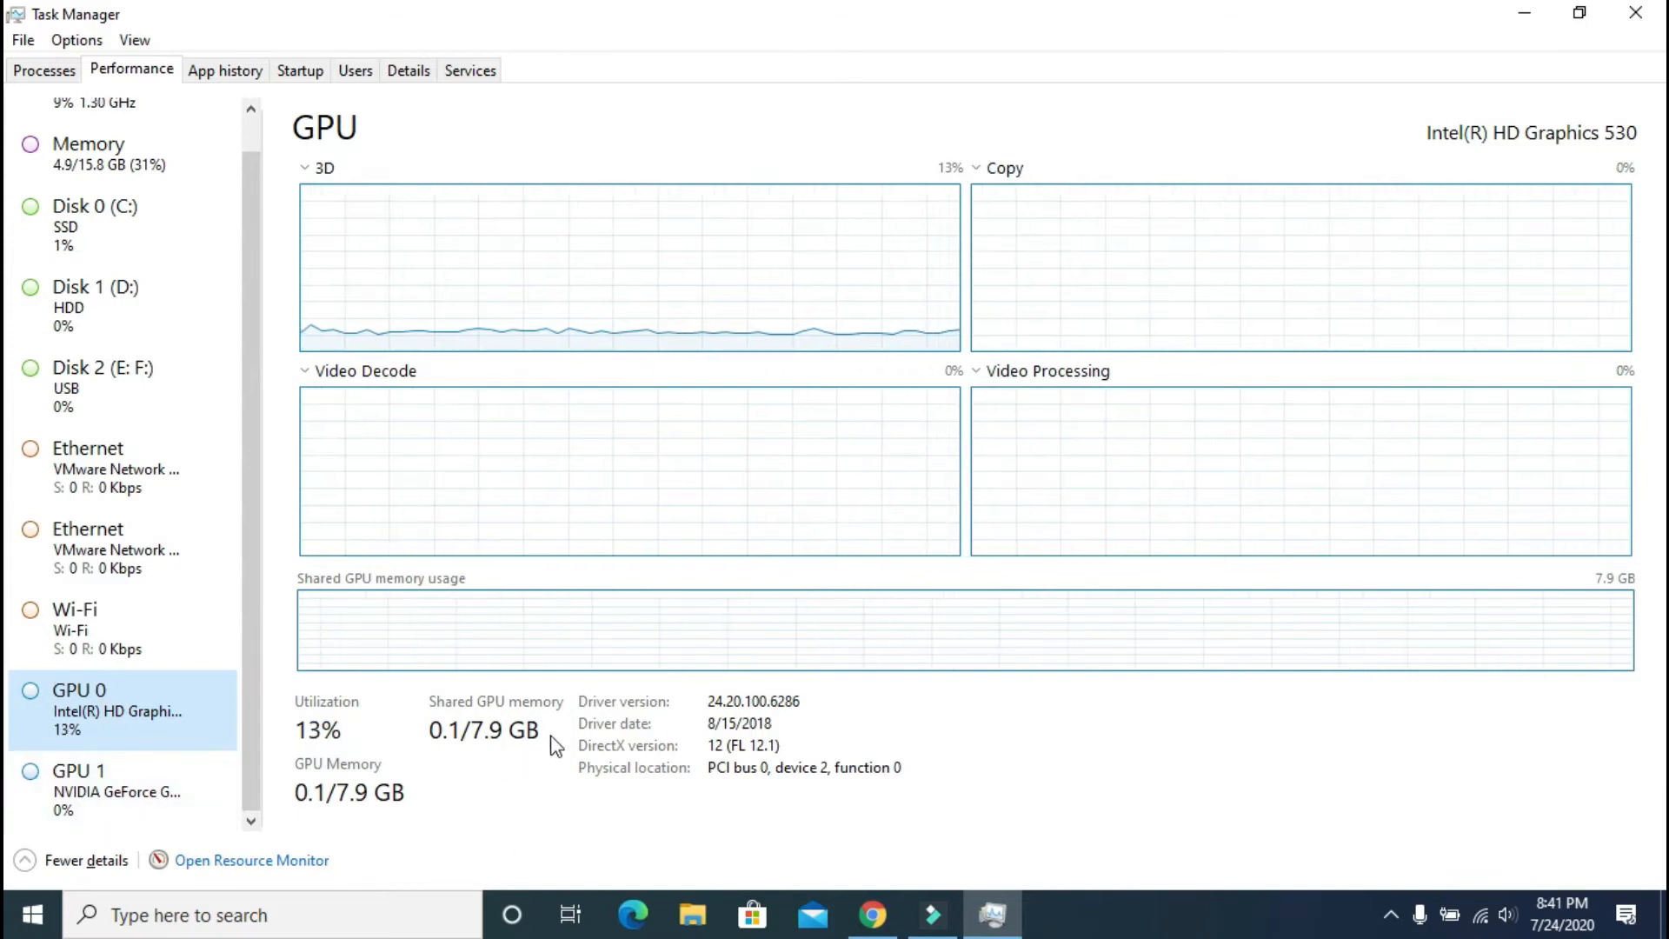
{"action": "left_click", "coordinate": [116, 805]}
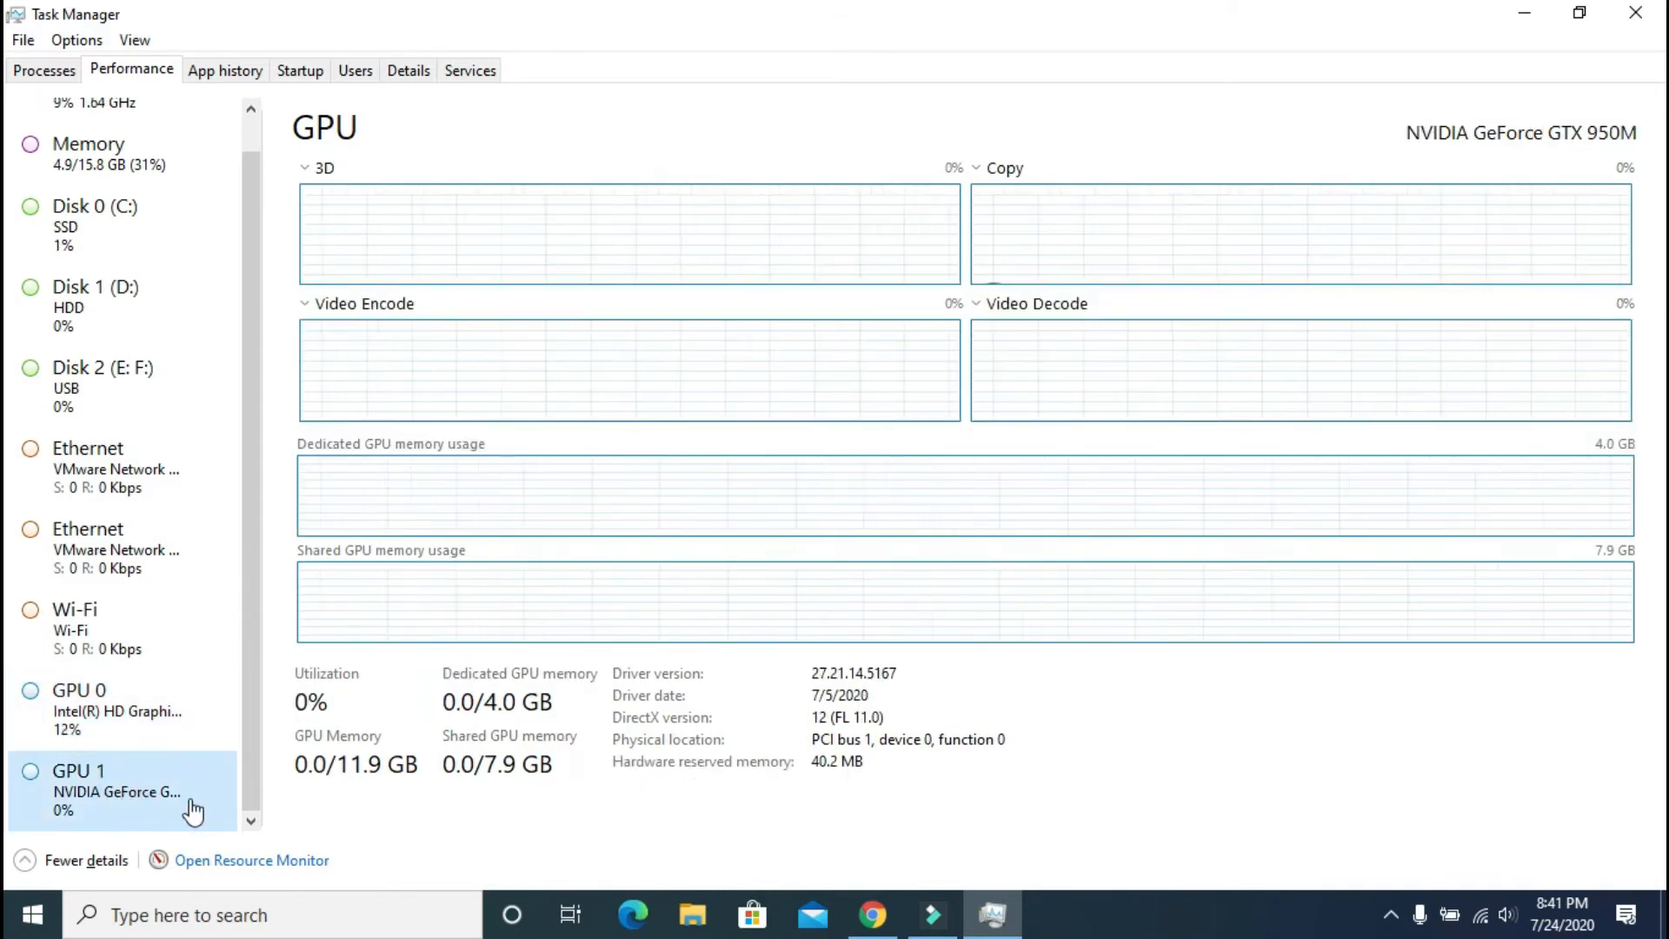
{"action": "left_click", "coordinate": [109, 709]}
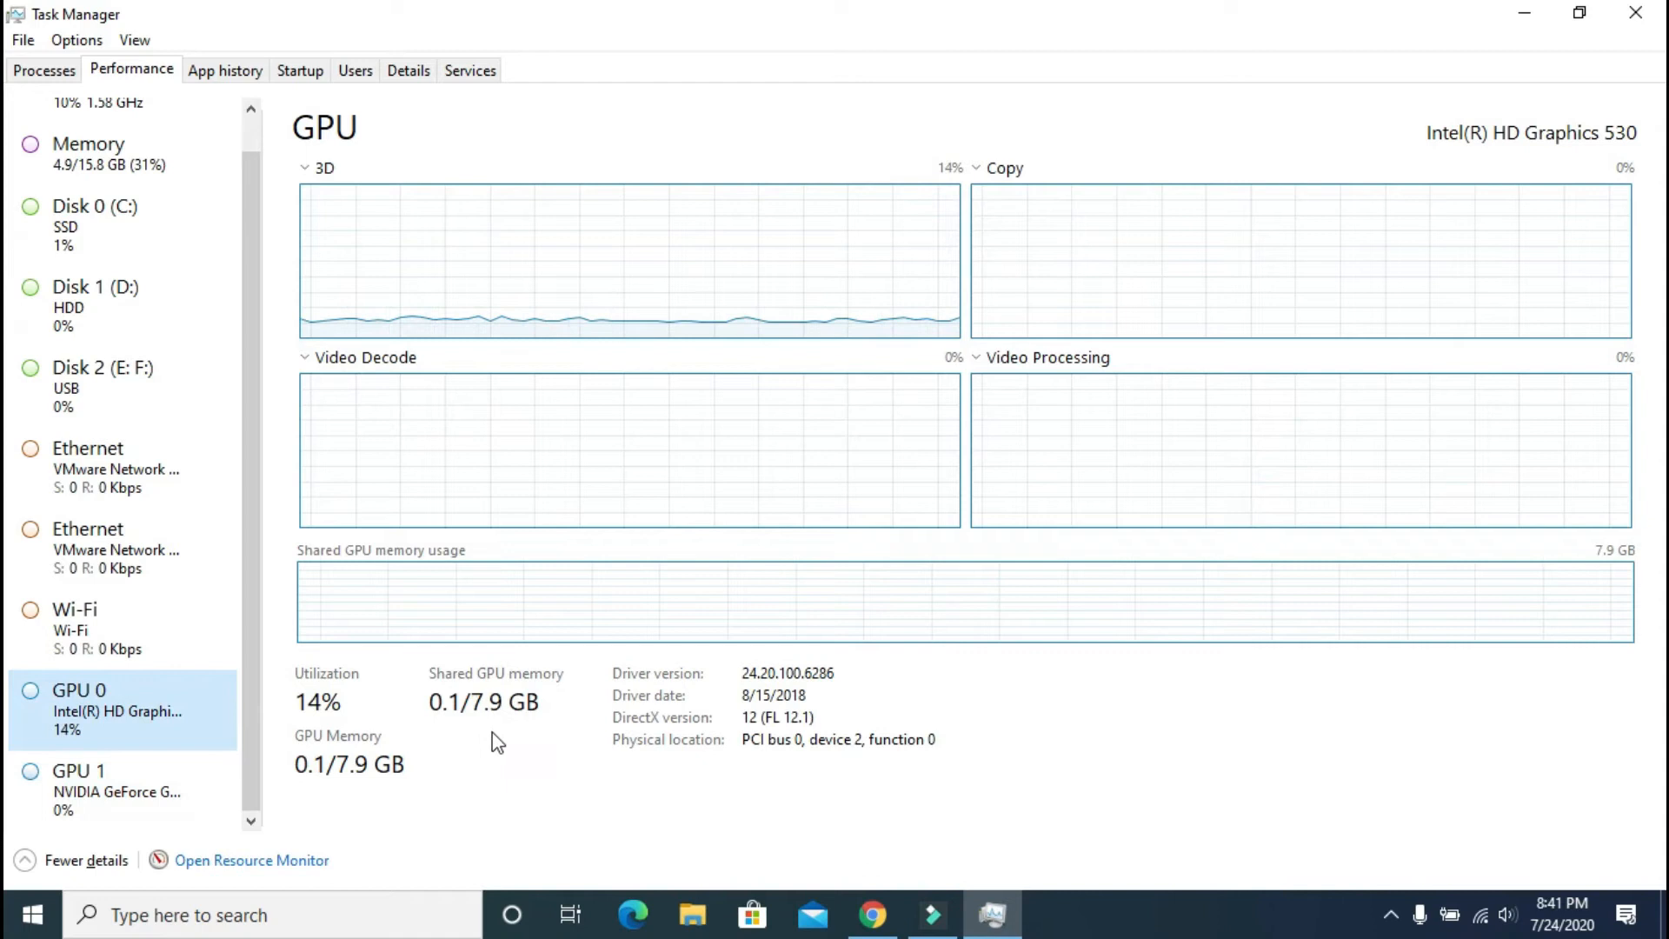
{"action": "left_click", "coordinate": [148, 787]}
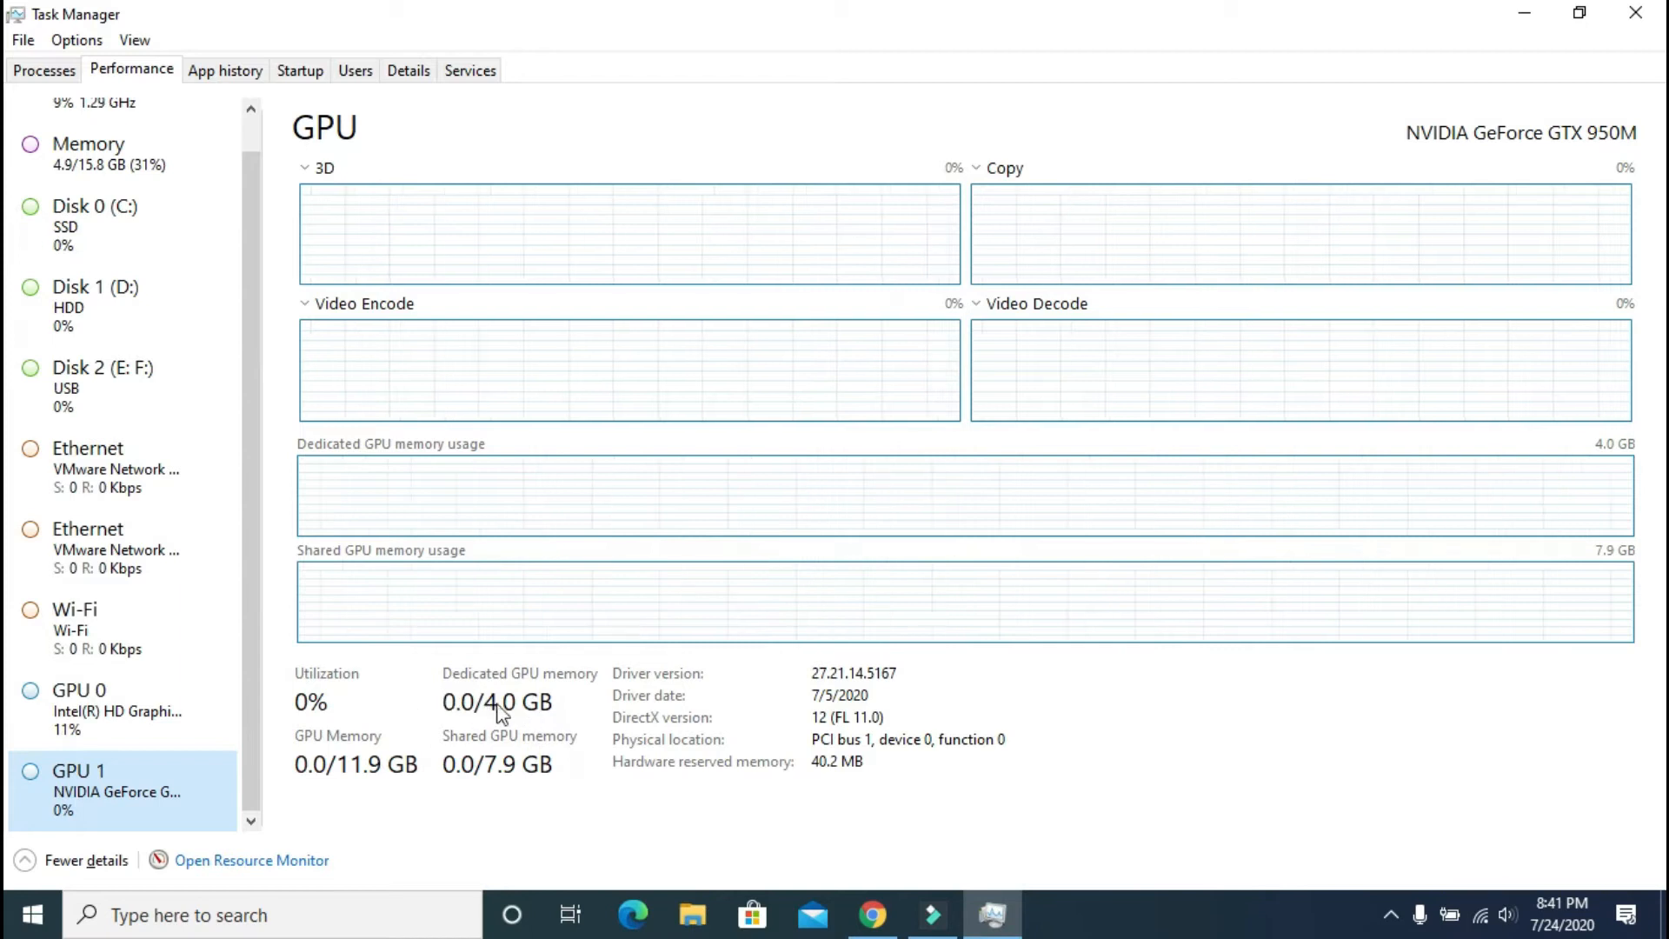
{"action": "left_click", "coordinate": [113, 726]}
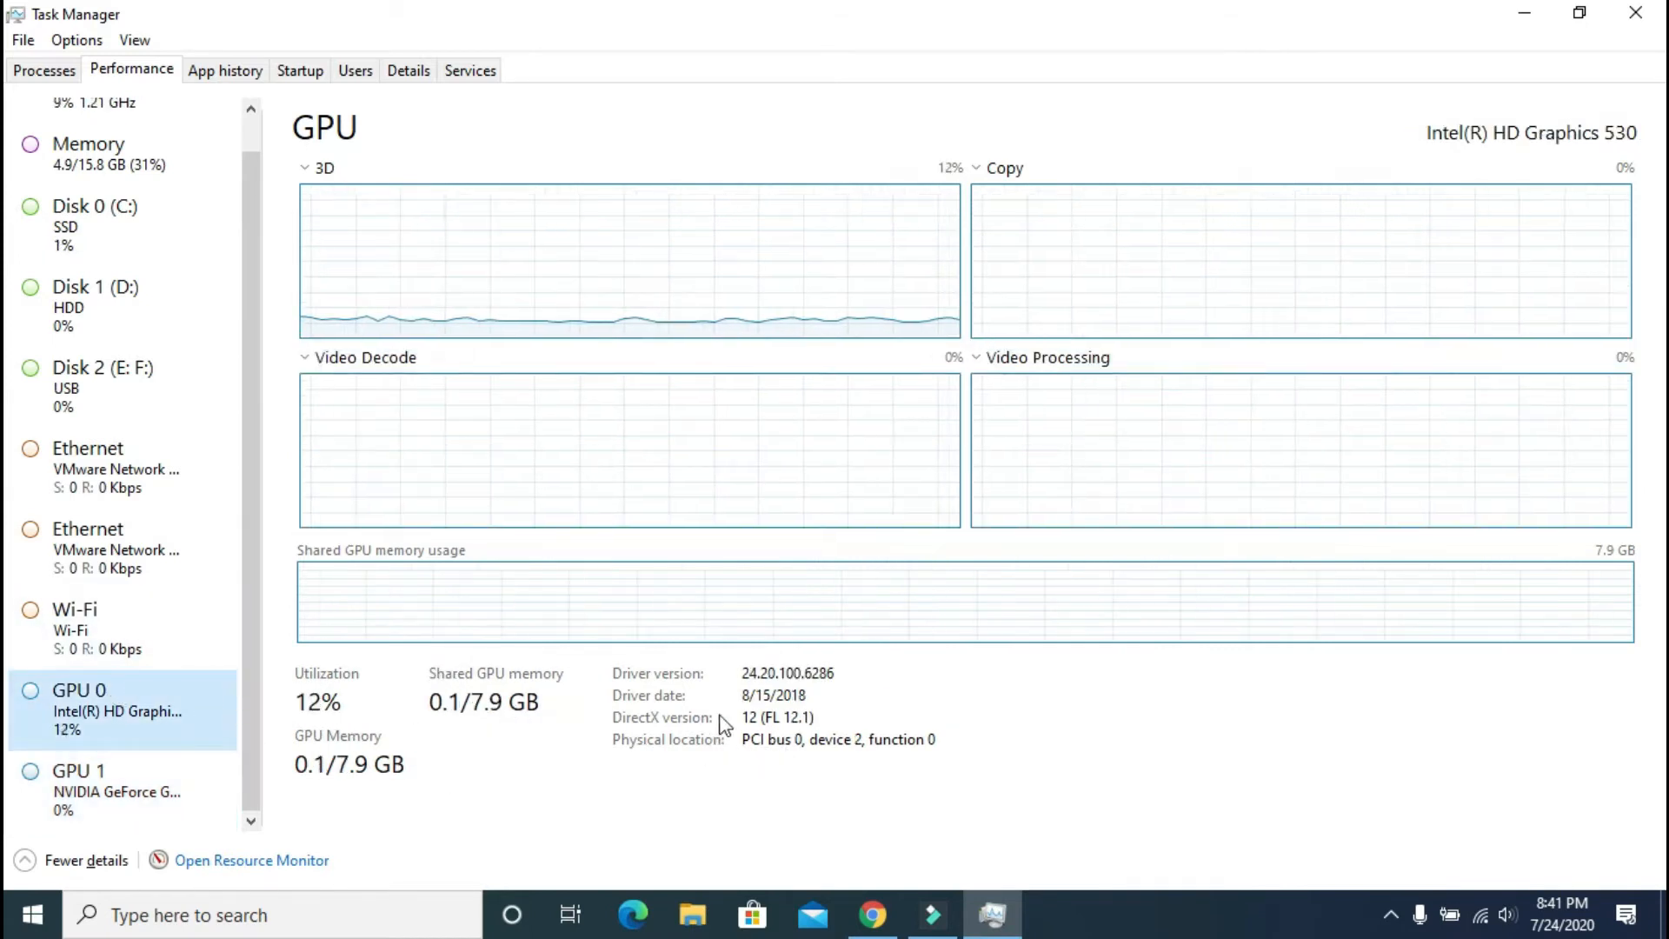
{"action": "left_click", "coordinate": [106, 783]}
{"action": "left_click", "coordinate": [111, 719]}
Step: Revisit the second Ethernet adapter and the Disk 2, Disk 1 and Disk 0 pages
{"action": "left_click", "coordinate": [131, 546]}
{"action": "left_click", "coordinate": [93, 380]}
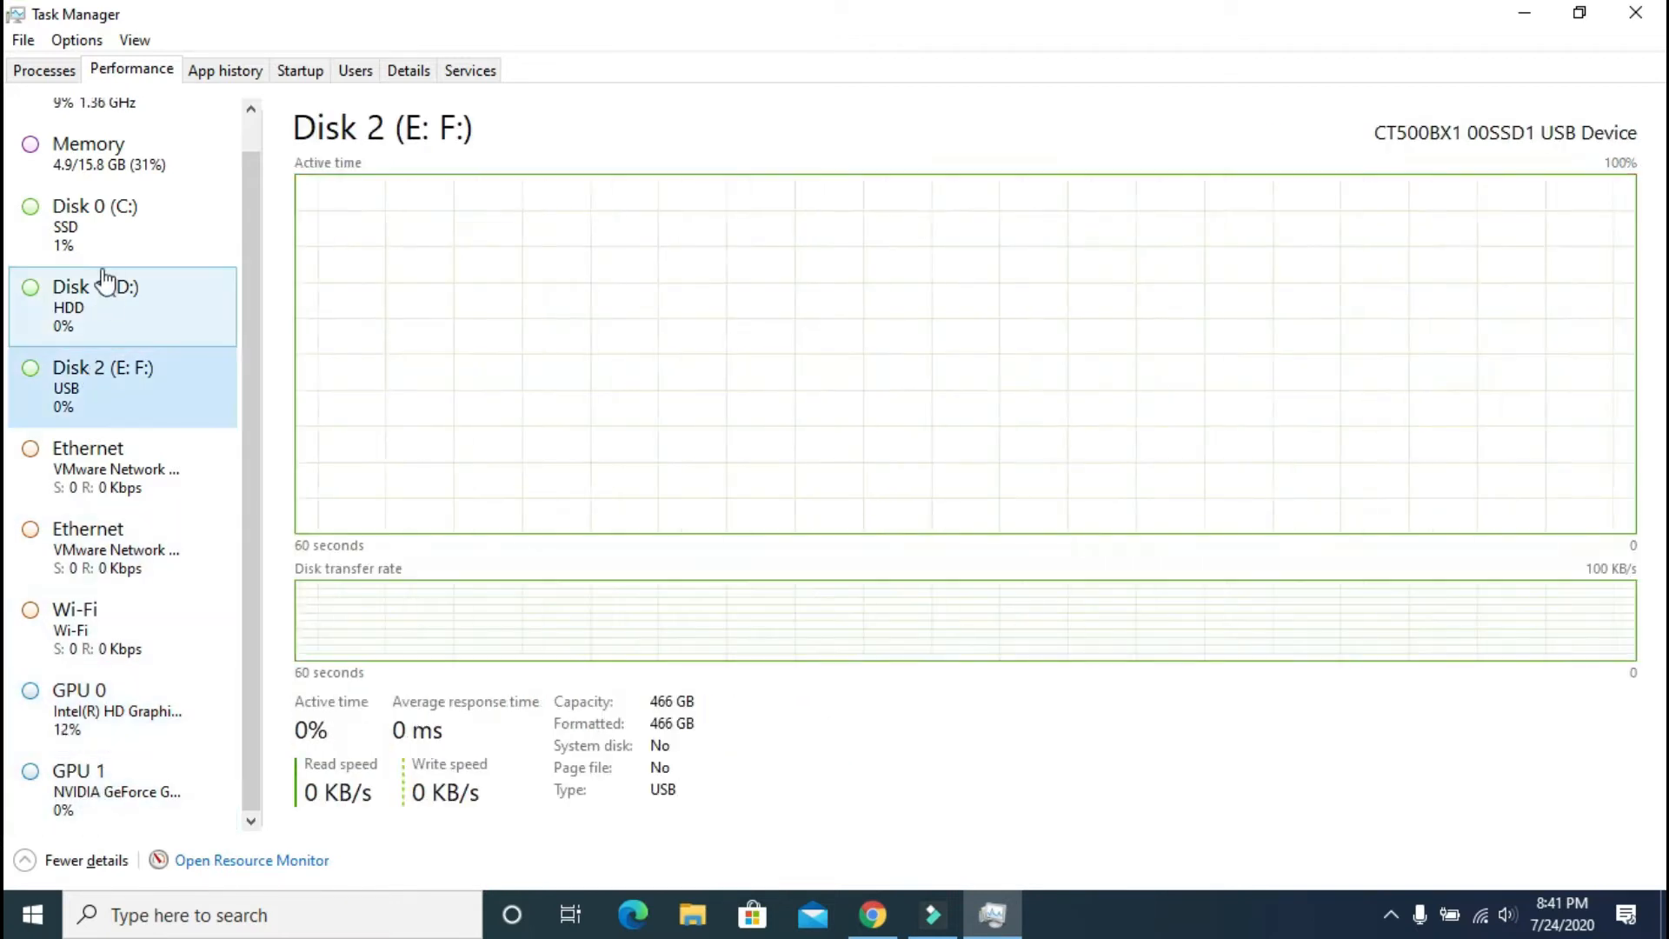
{"action": "left_click", "coordinate": [91, 296]}
{"action": "left_click", "coordinate": [86, 213]}
Step: Select Wondershare Filmora9 in Processes, return to Performance, then close Task Manager
{"action": "left_click", "coordinate": [44, 70]}
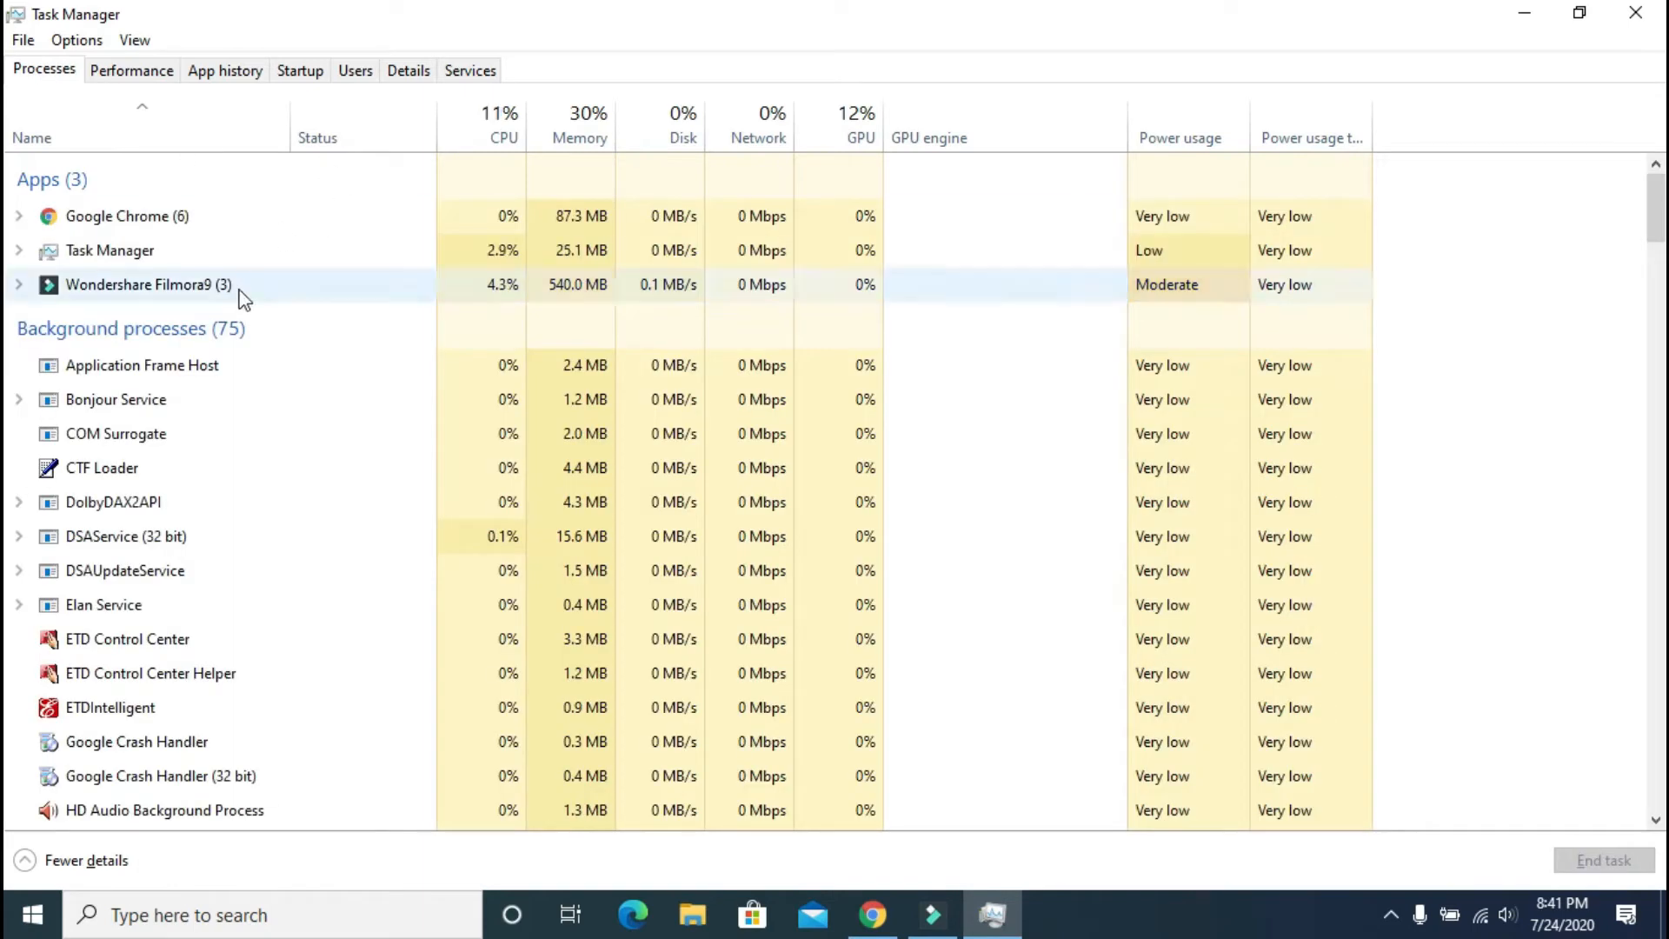
{"action": "left_click", "coordinate": [153, 287]}
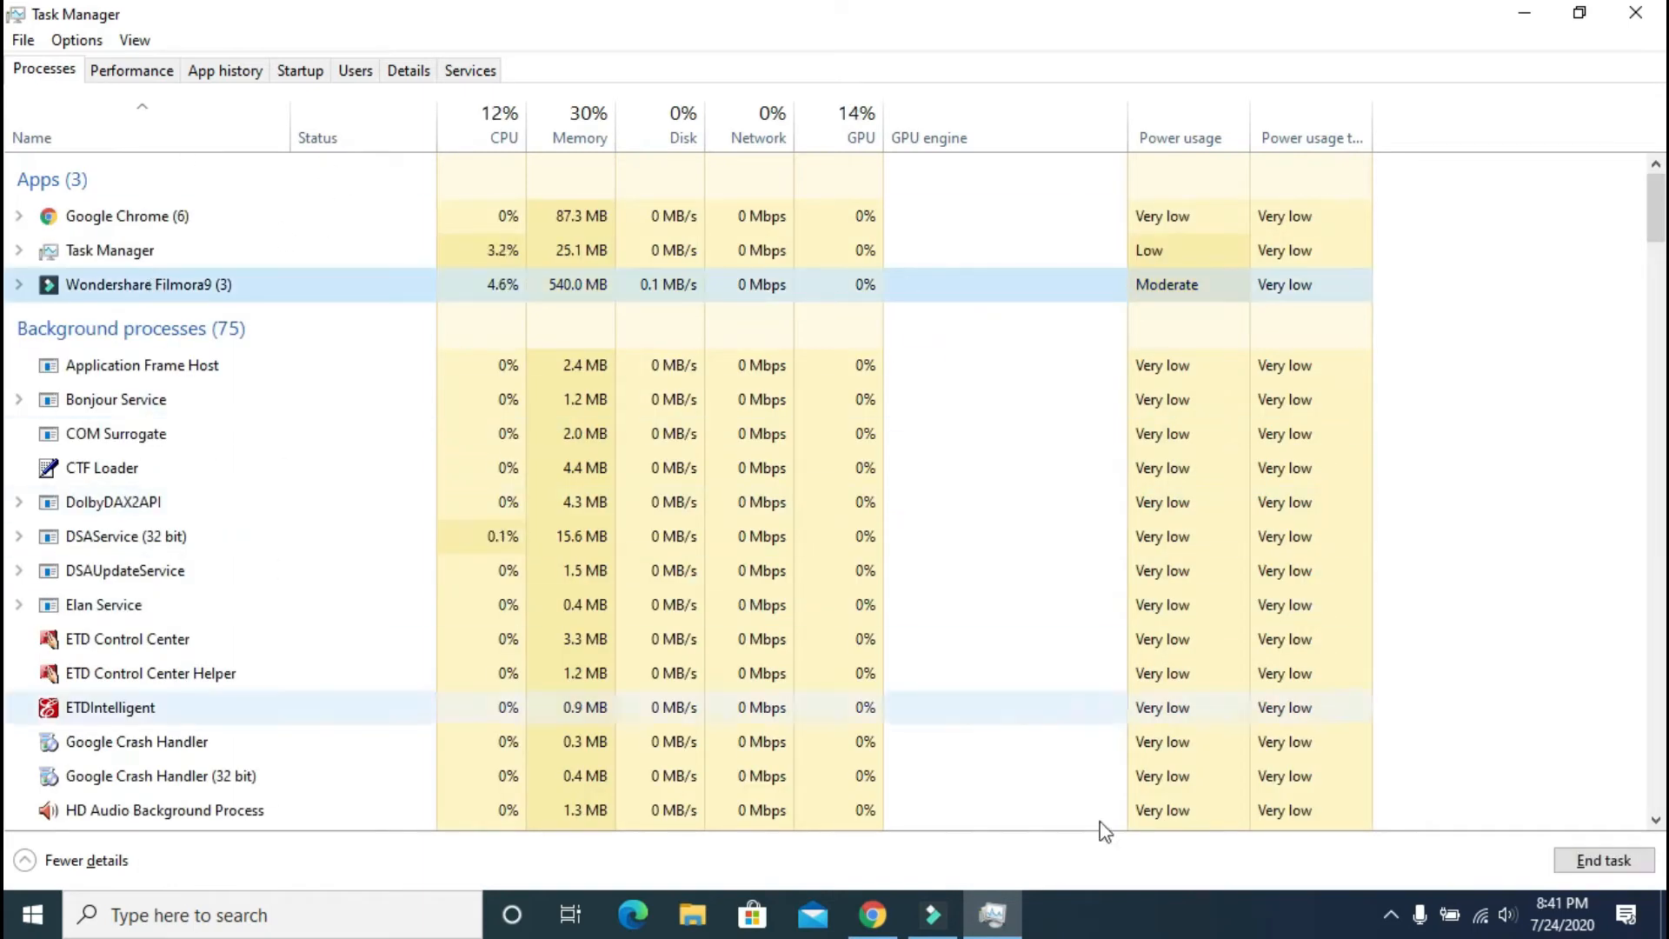
{"action": "left_click", "coordinate": [165, 71]}
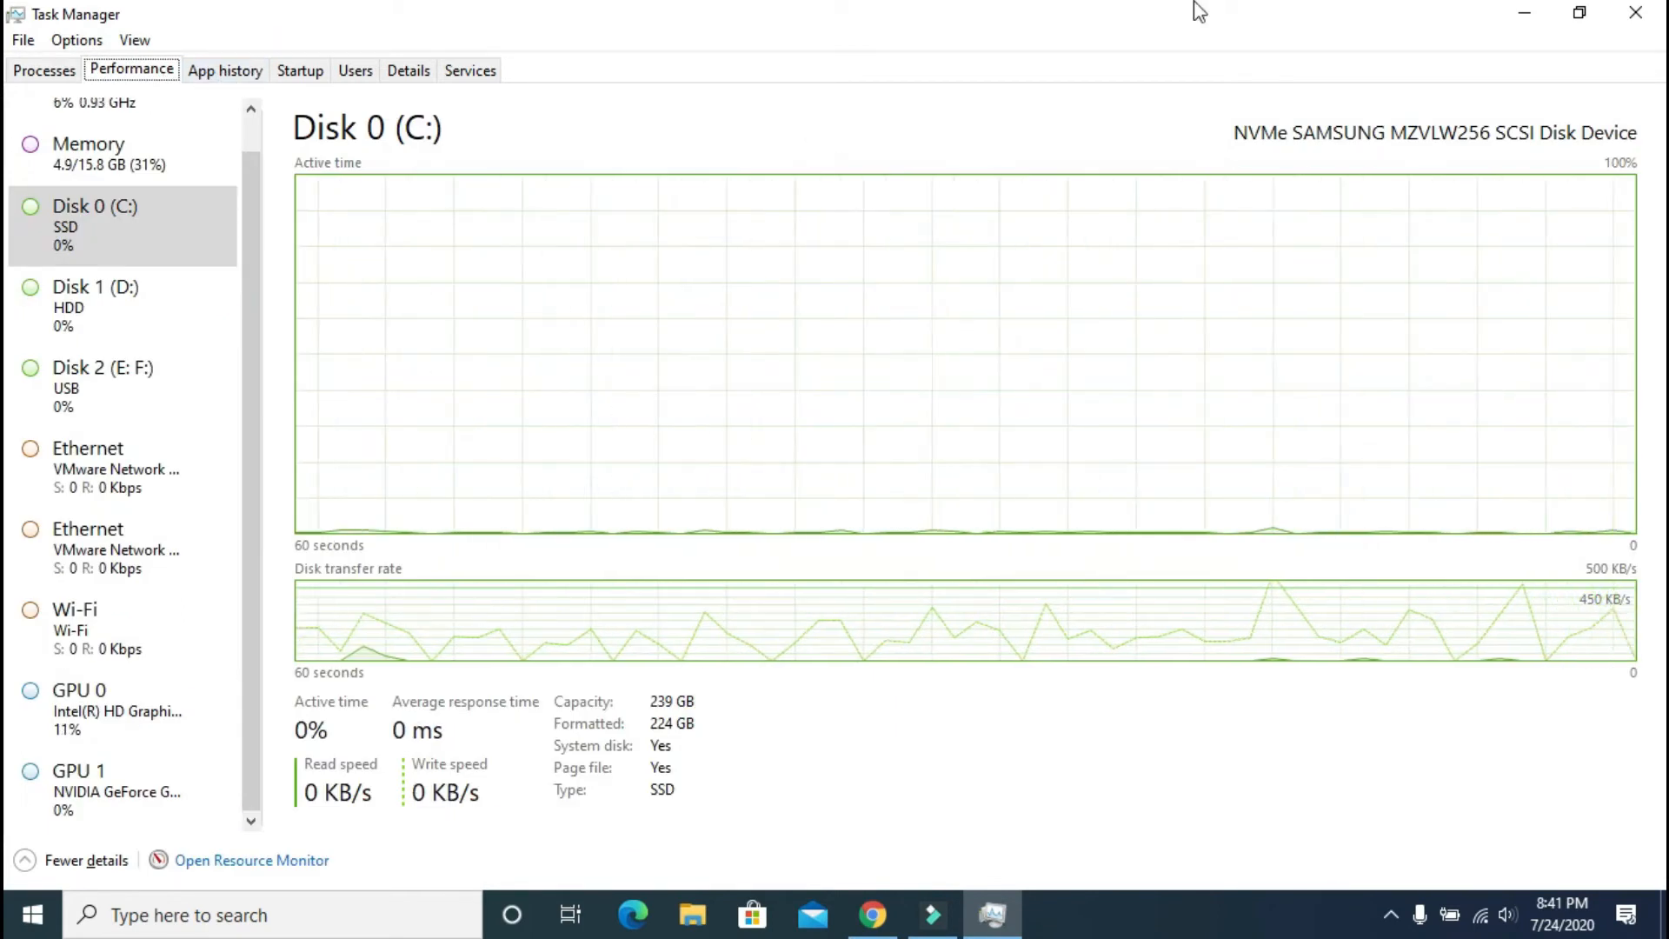
{"action": "left_click", "coordinate": [1638, 12]}
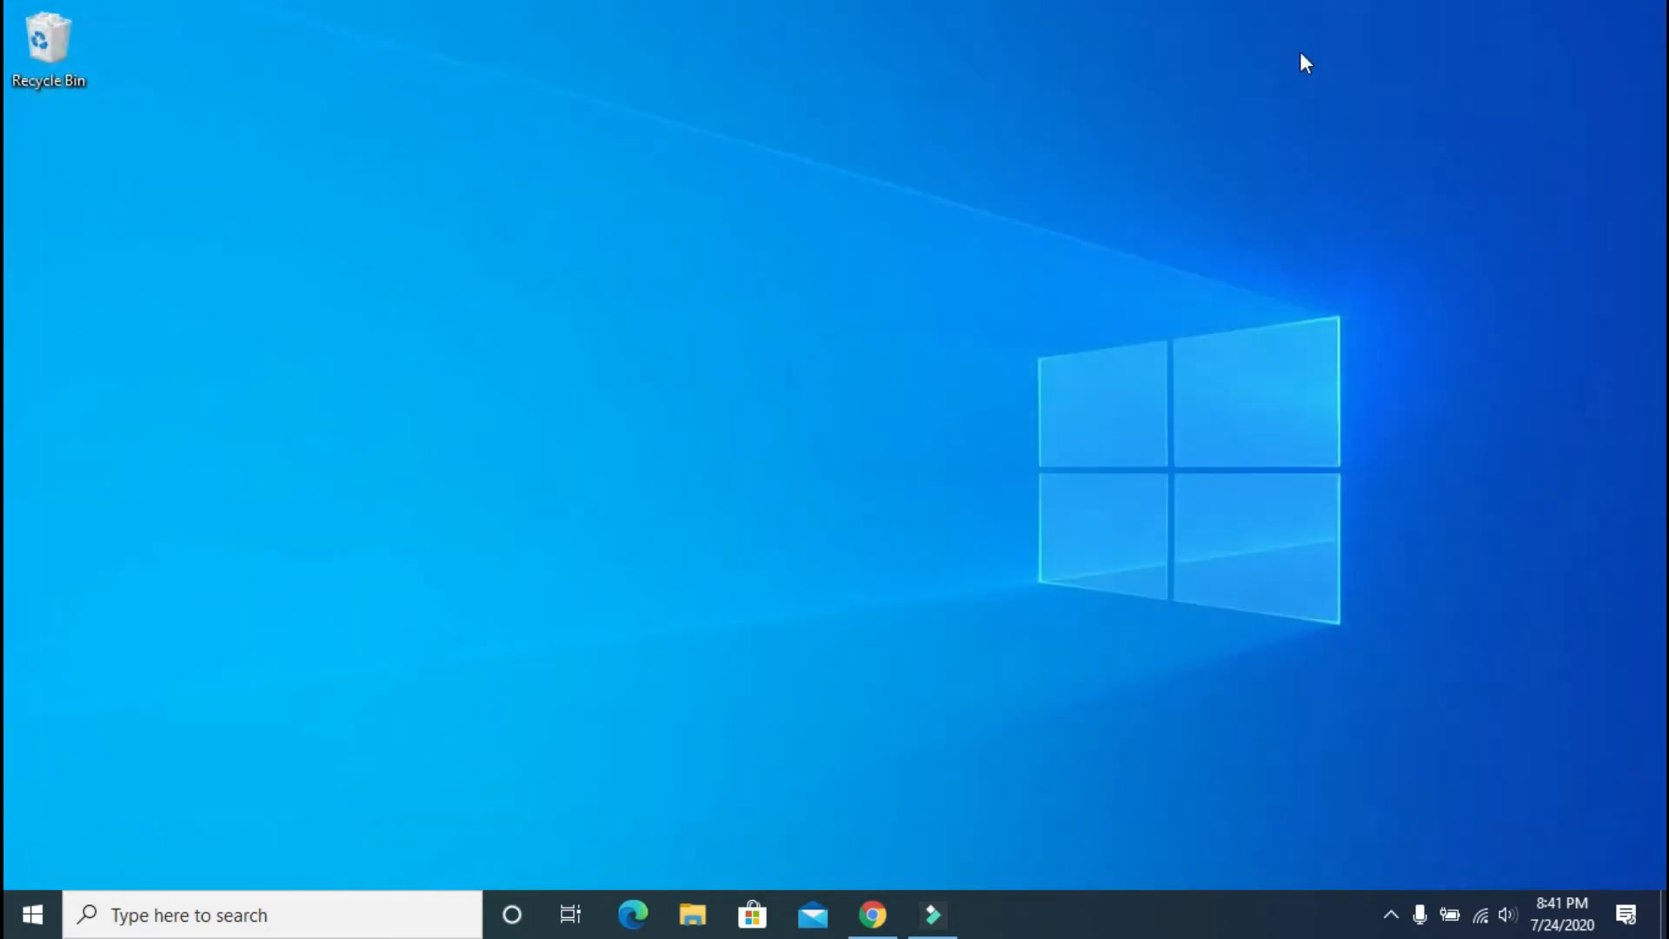
Step: Refresh the desktop and bring up the Start menu's sleep and shut down options
{"action": "right_click", "coordinate": [482, 233]}
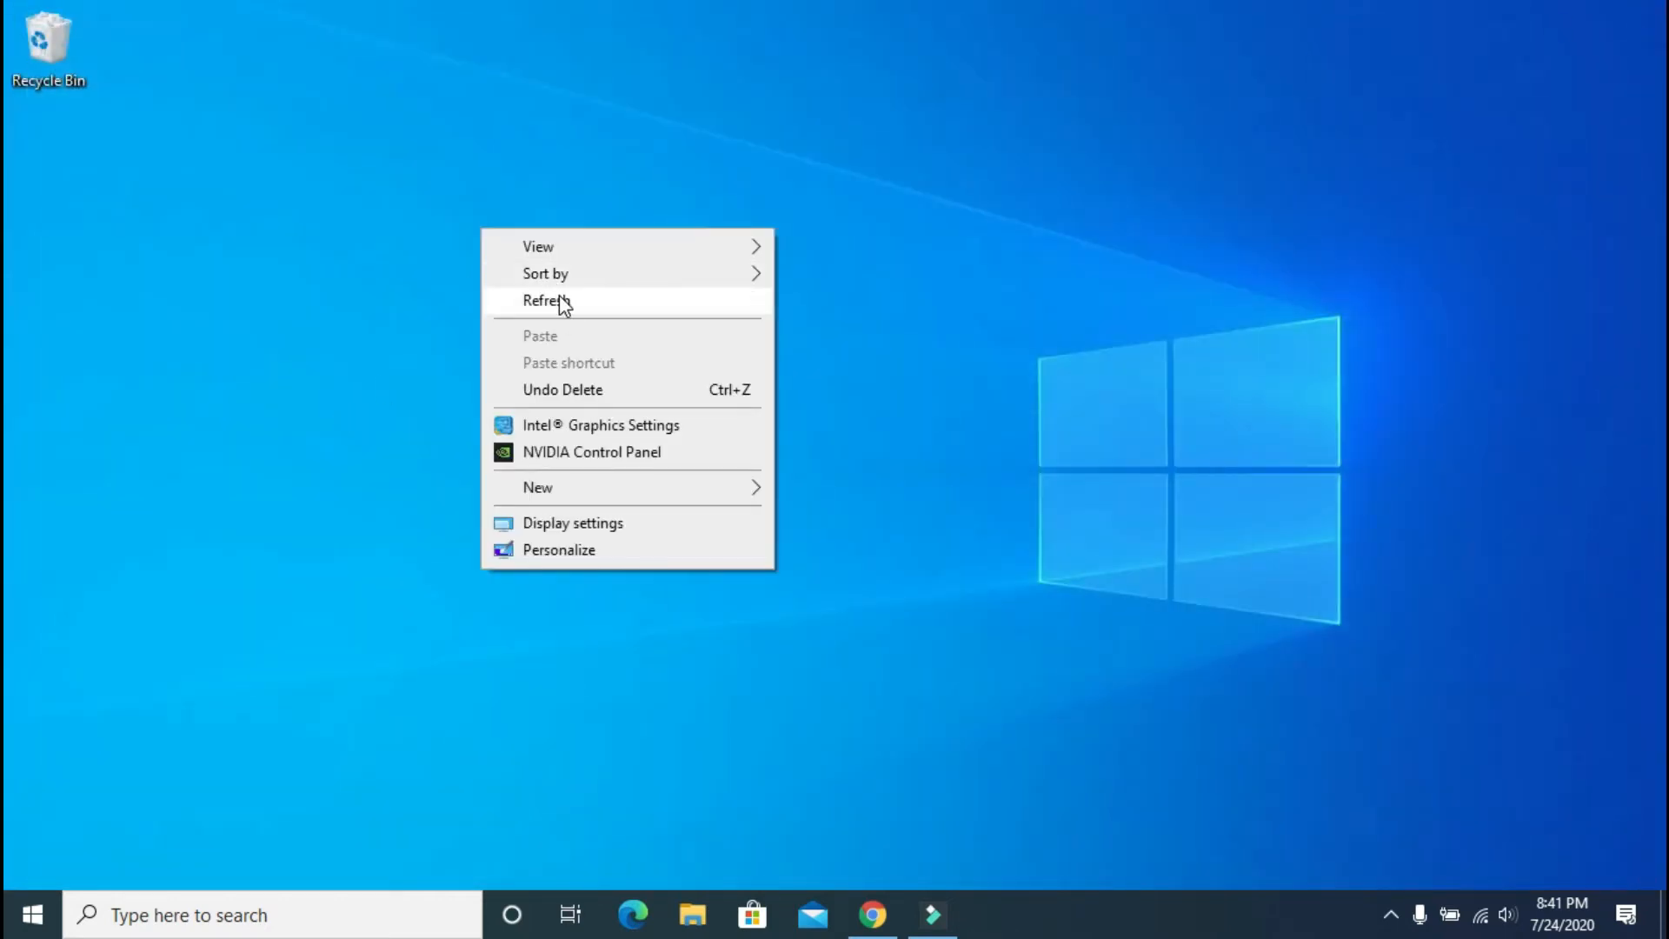
{"action": "left_click", "coordinate": [561, 293]}
{"action": "left_click", "coordinate": [32, 914]}
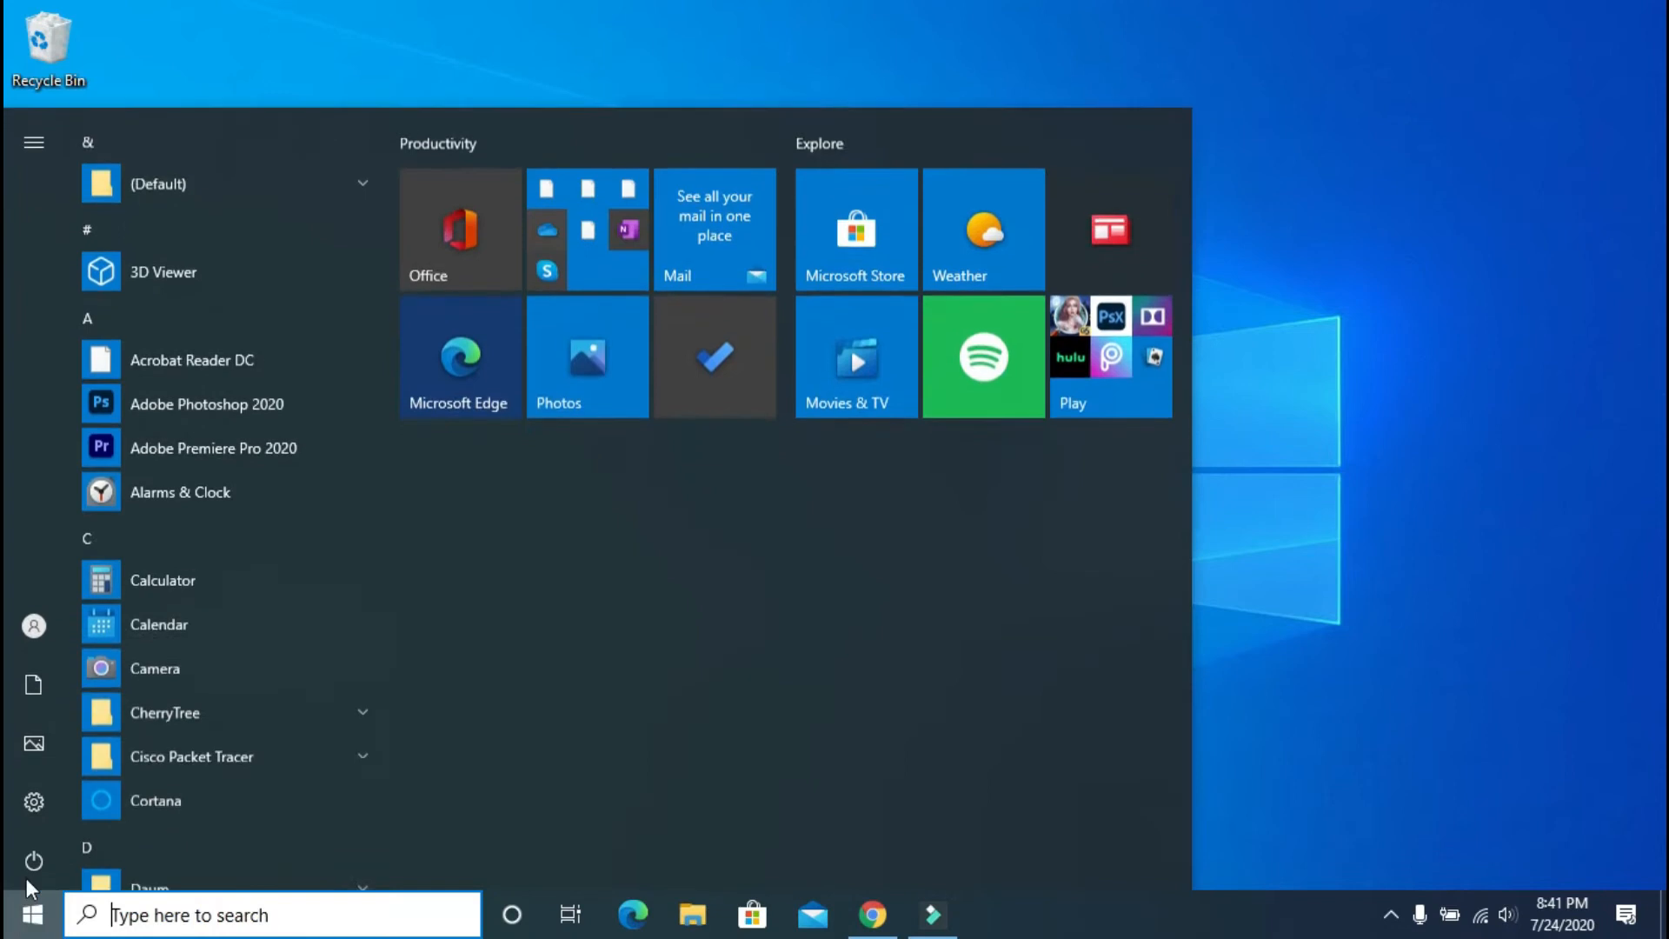
{"action": "mouse_move", "coordinate": [35, 857]}
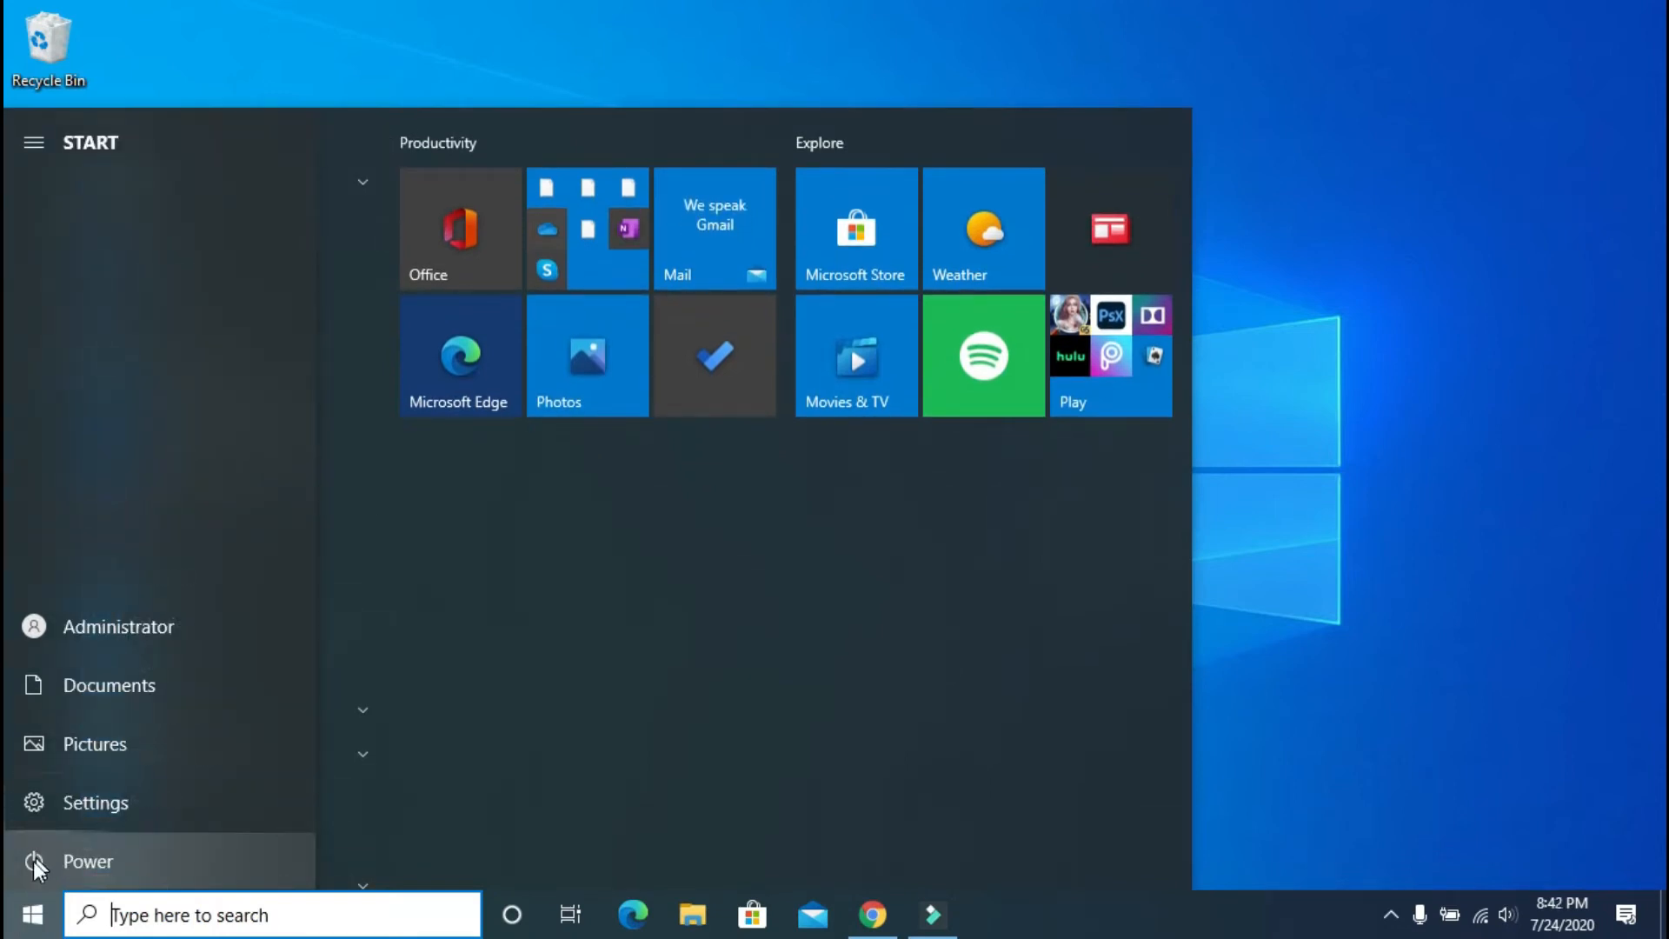
{"action": "left_click", "coordinate": [32, 863]}
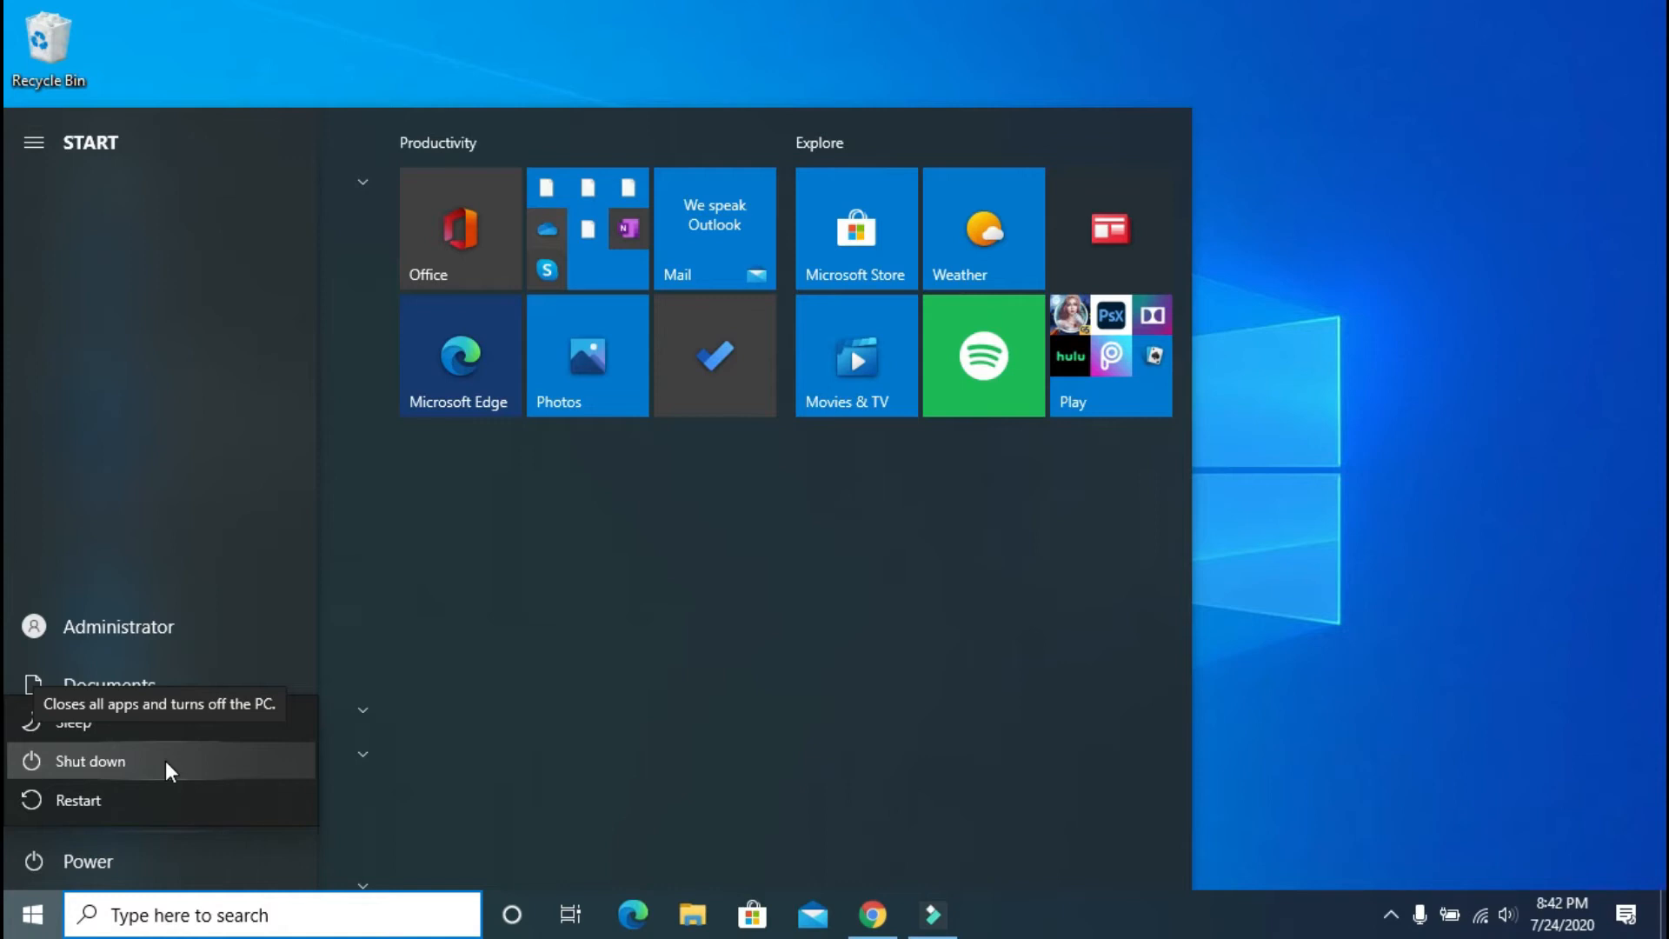
Step: Dismiss the power options without shutting down, then close Start back to the desktop
{"action": "left_click", "coordinate": [30, 931]}
{"action": "left_click", "coordinate": [30, 930]}
{"action": "left_click", "coordinate": [31, 931]}
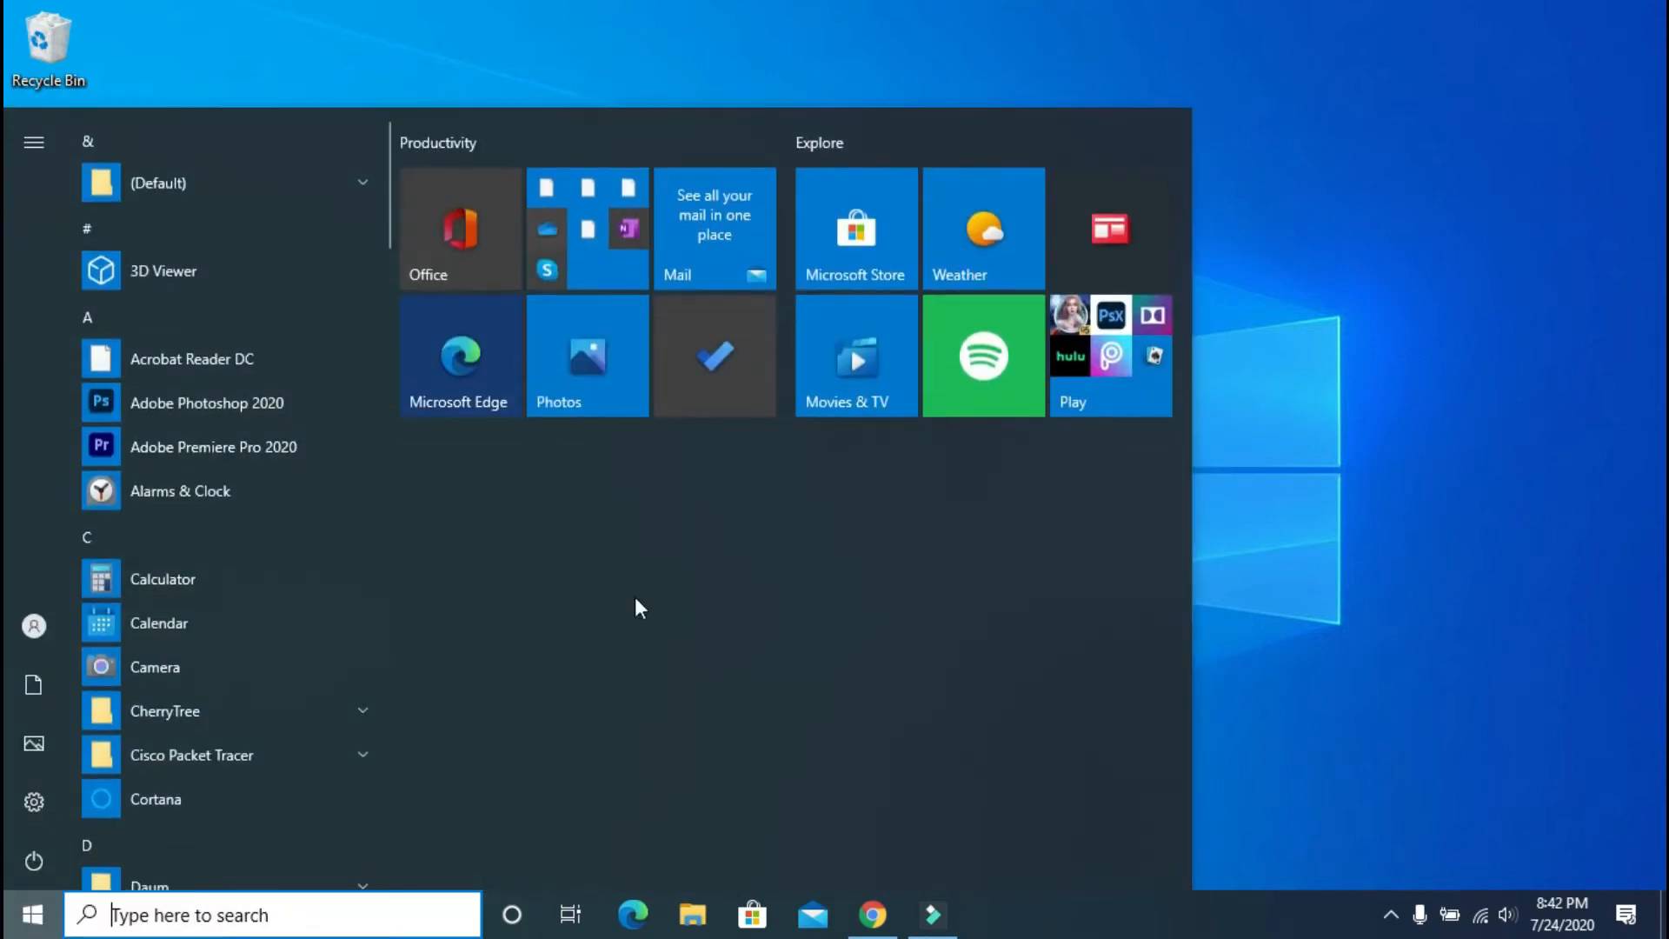
{"action": "left_click", "coordinate": [1422, 531]}
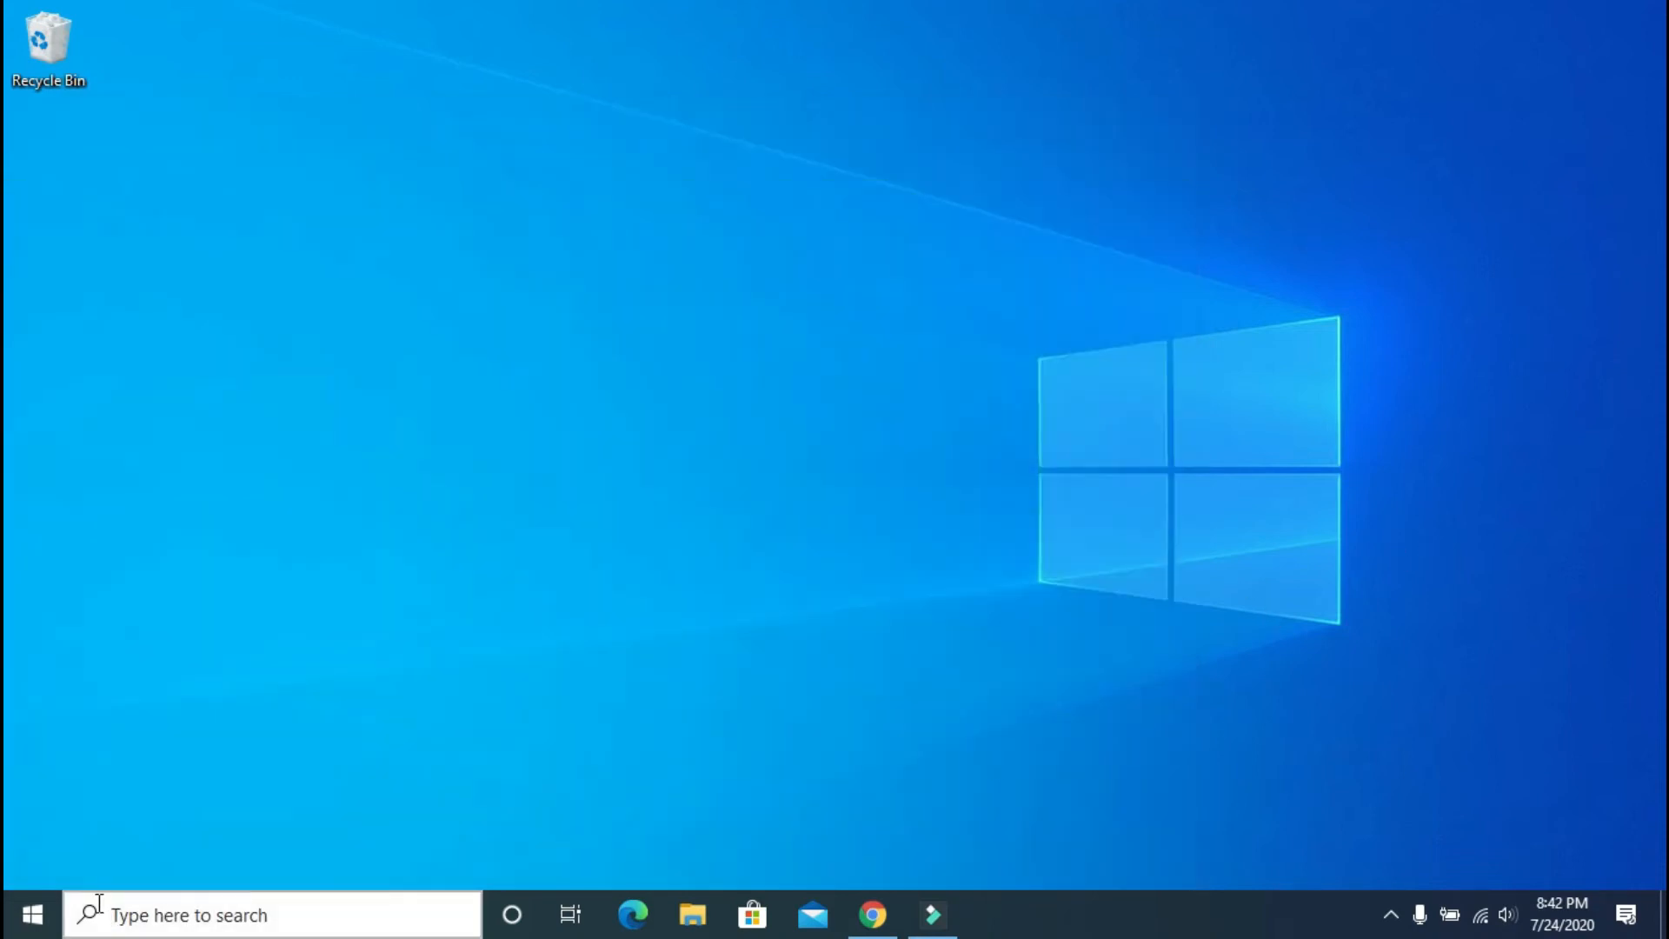
{"action": "right_click", "coordinate": [39, 923]}
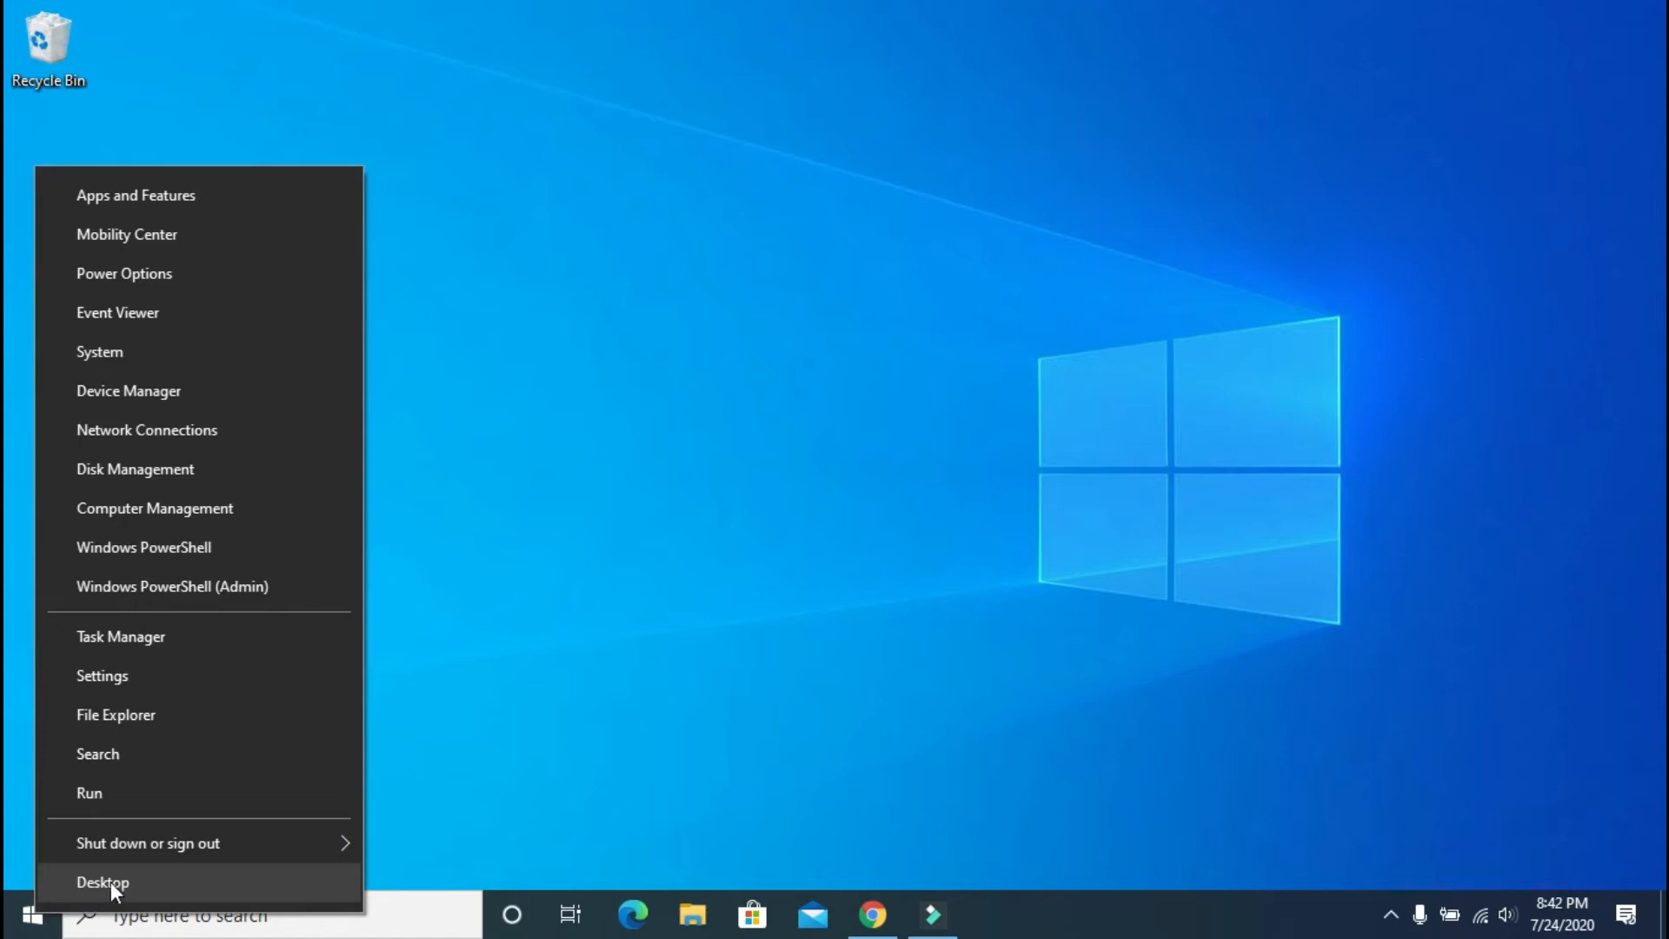
{"action": "mouse_move", "coordinate": [124, 845]}
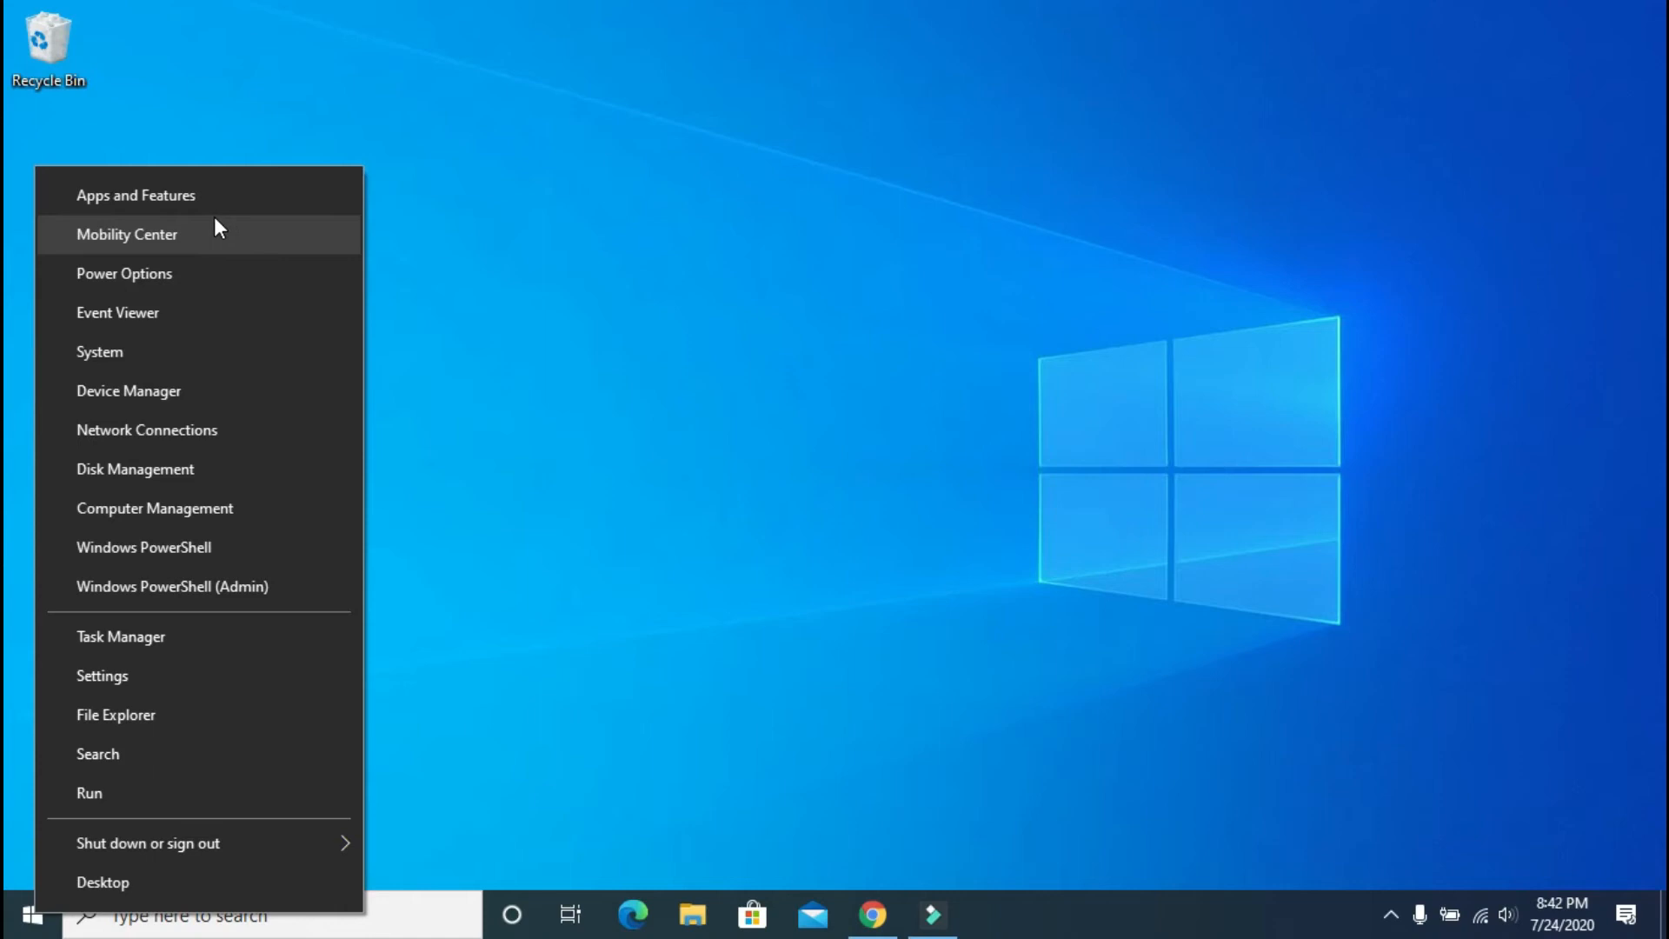
{"action": "left_click", "coordinate": [21, 915]}
{"action": "right_click", "coordinate": [28, 922]}
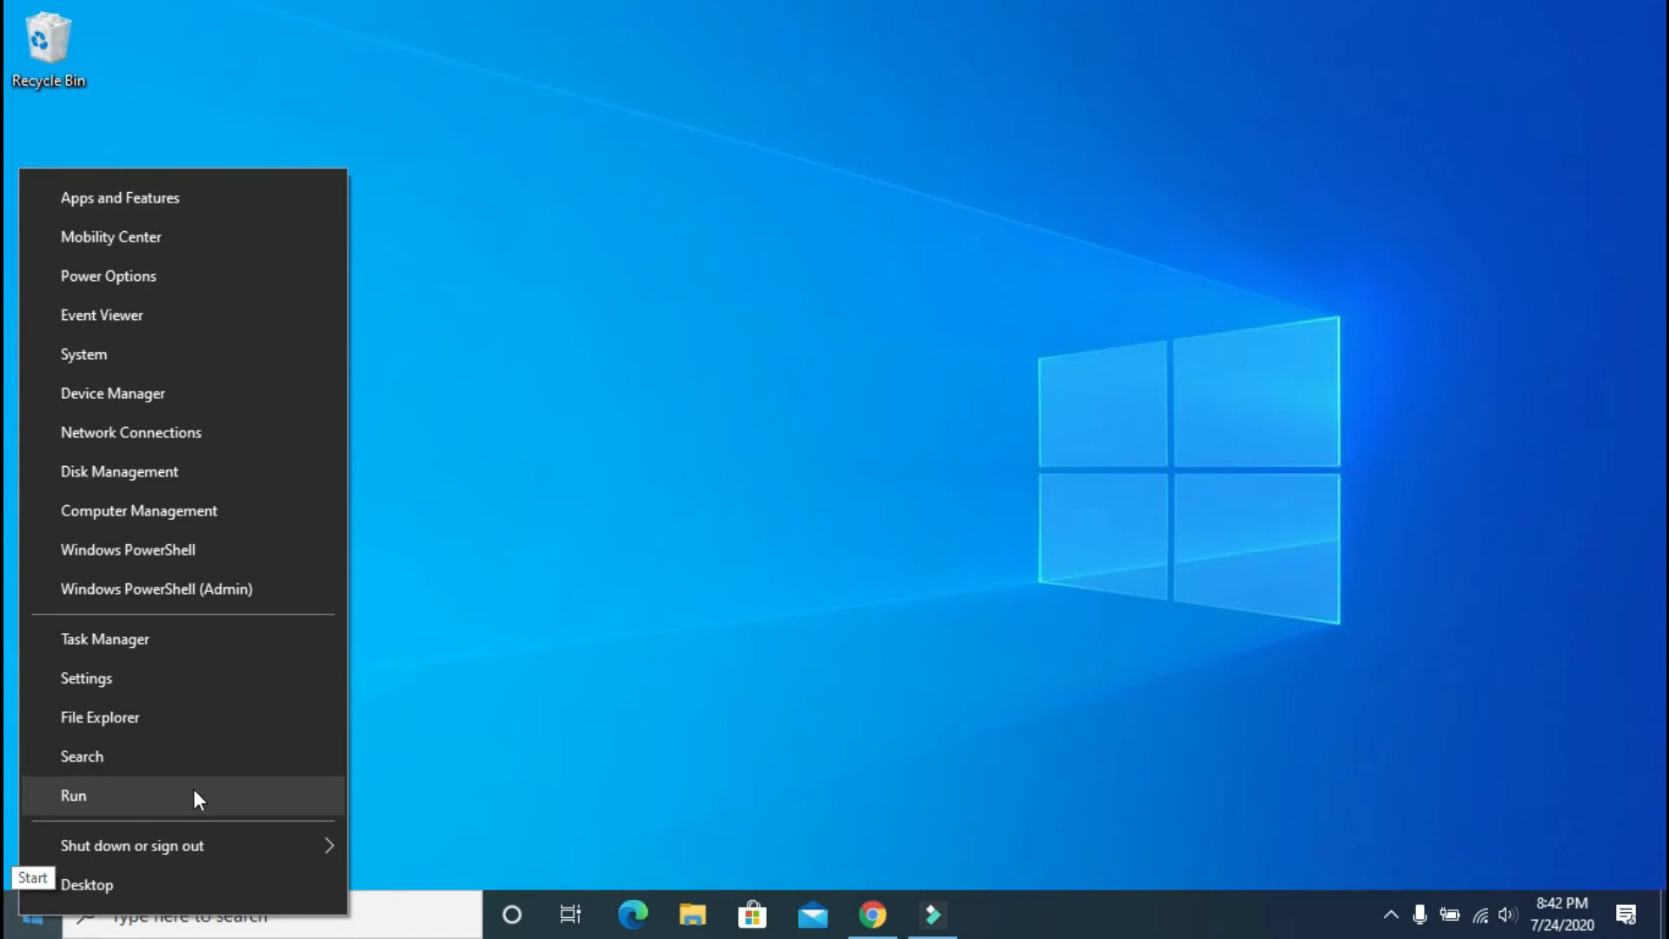
{"action": "left_click", "coordinate": [613, 337]}
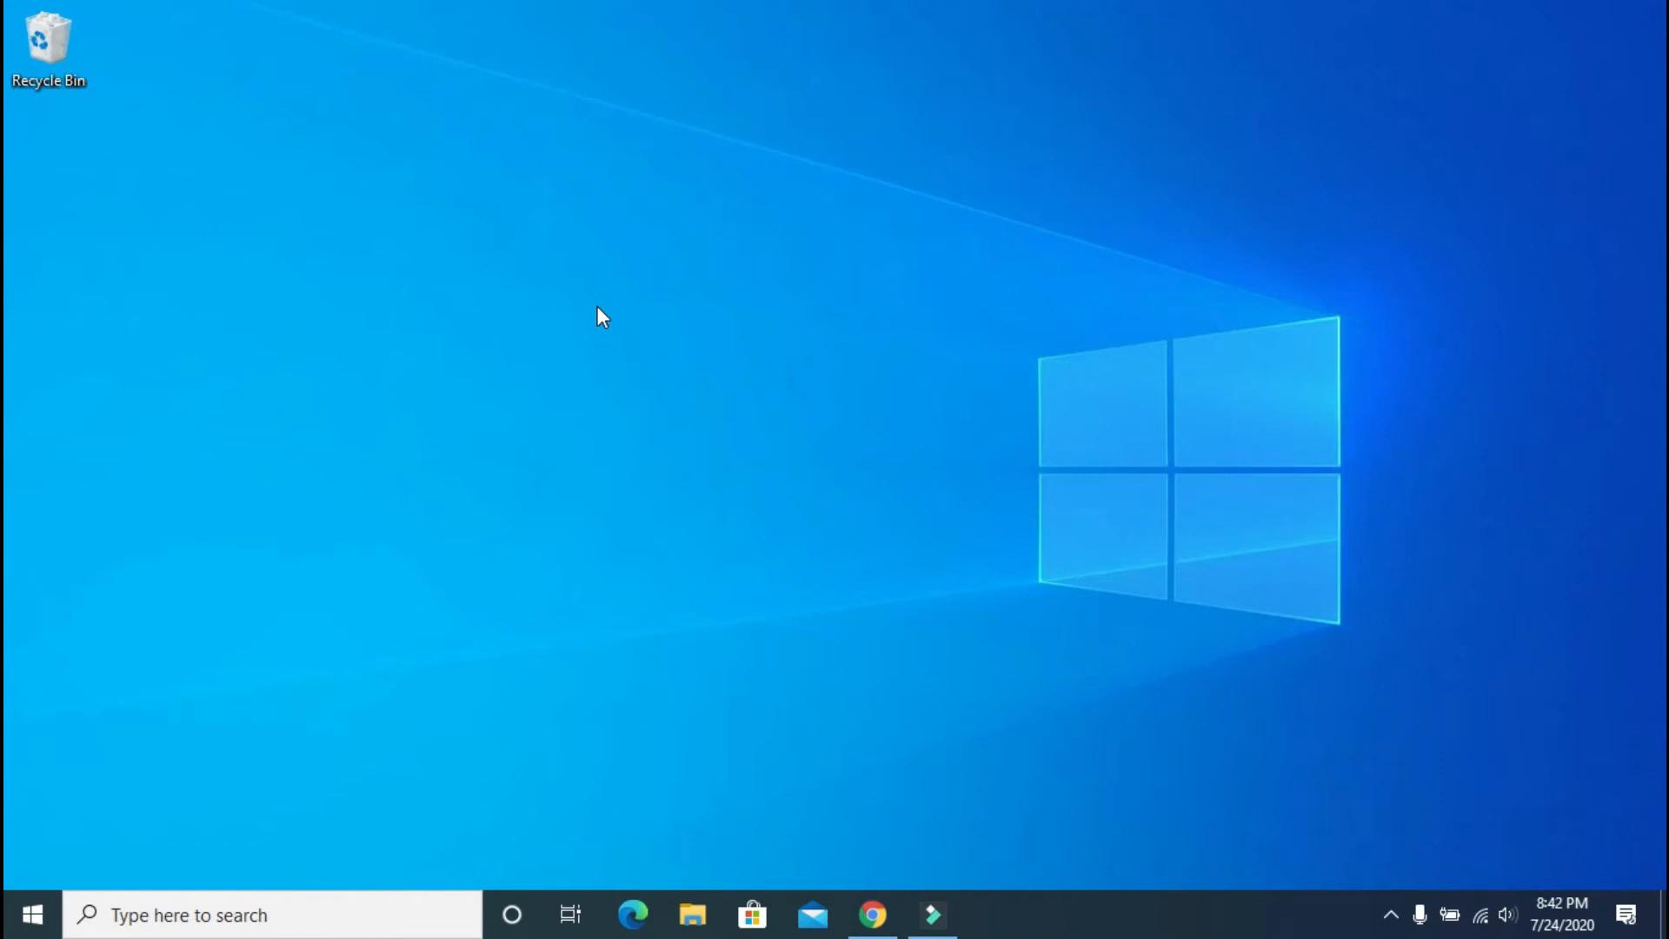
{"action": "right_click", "coordinate": [531, 260]}
{"action": "left_click", "coordinate": [664, 329]}
{"action": "right_click", "coordinate": [358, 254]}
{"action": "left_click", "coordinate": [408, 326]}
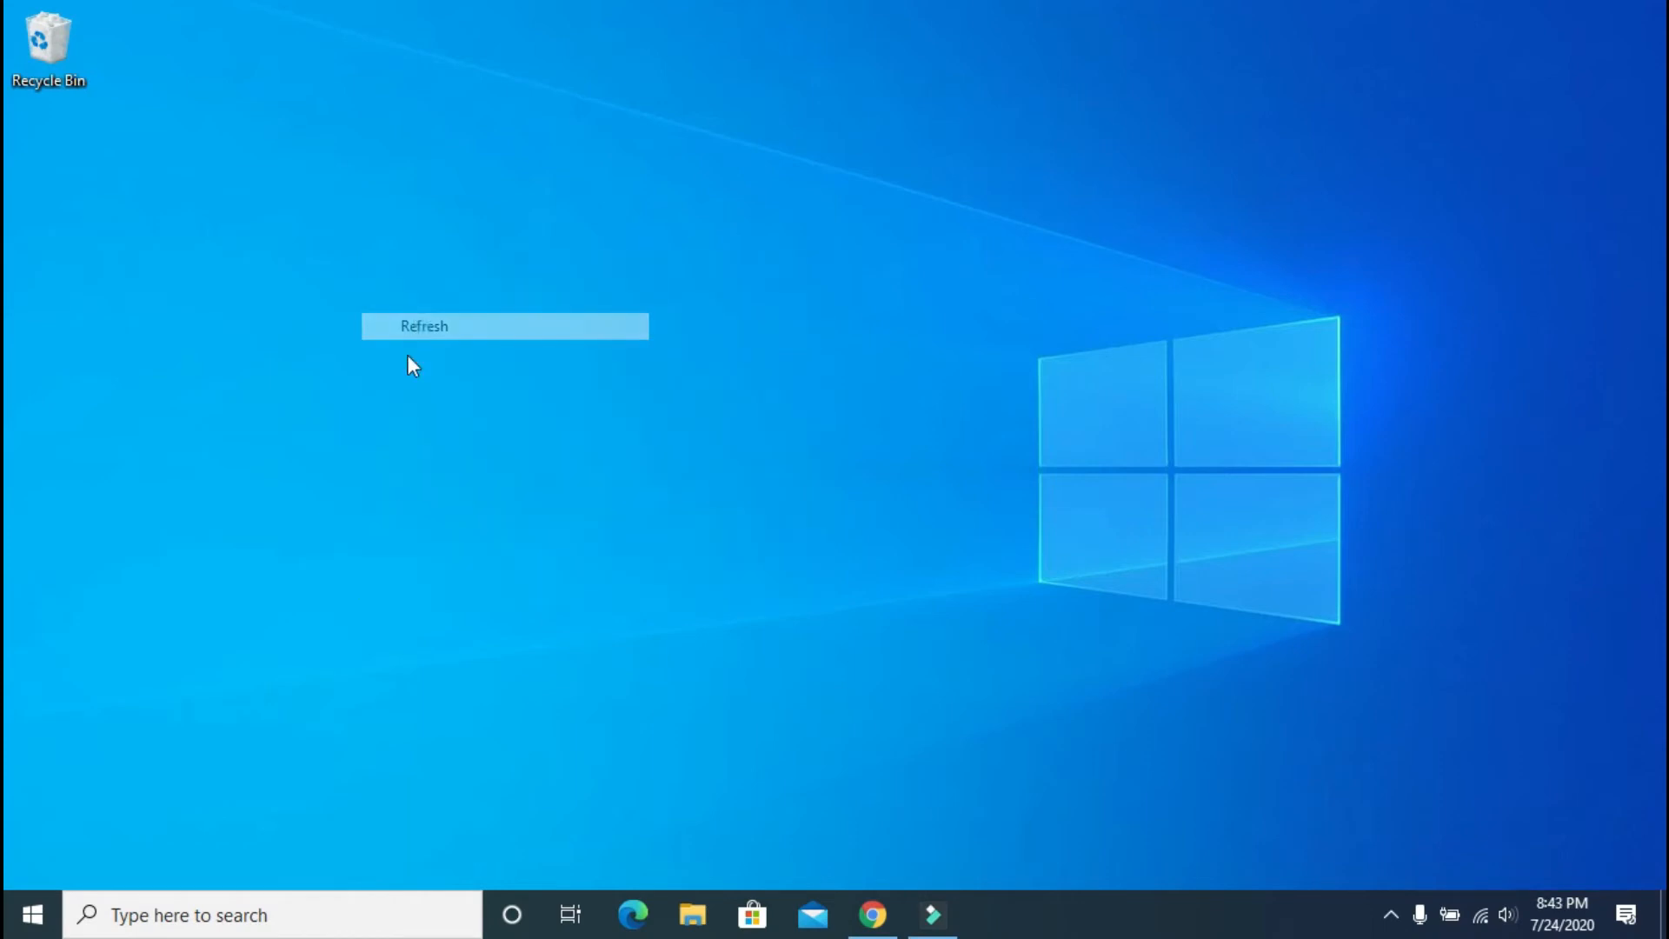
{"action": "left_click", "coordinate": [707, 930]}
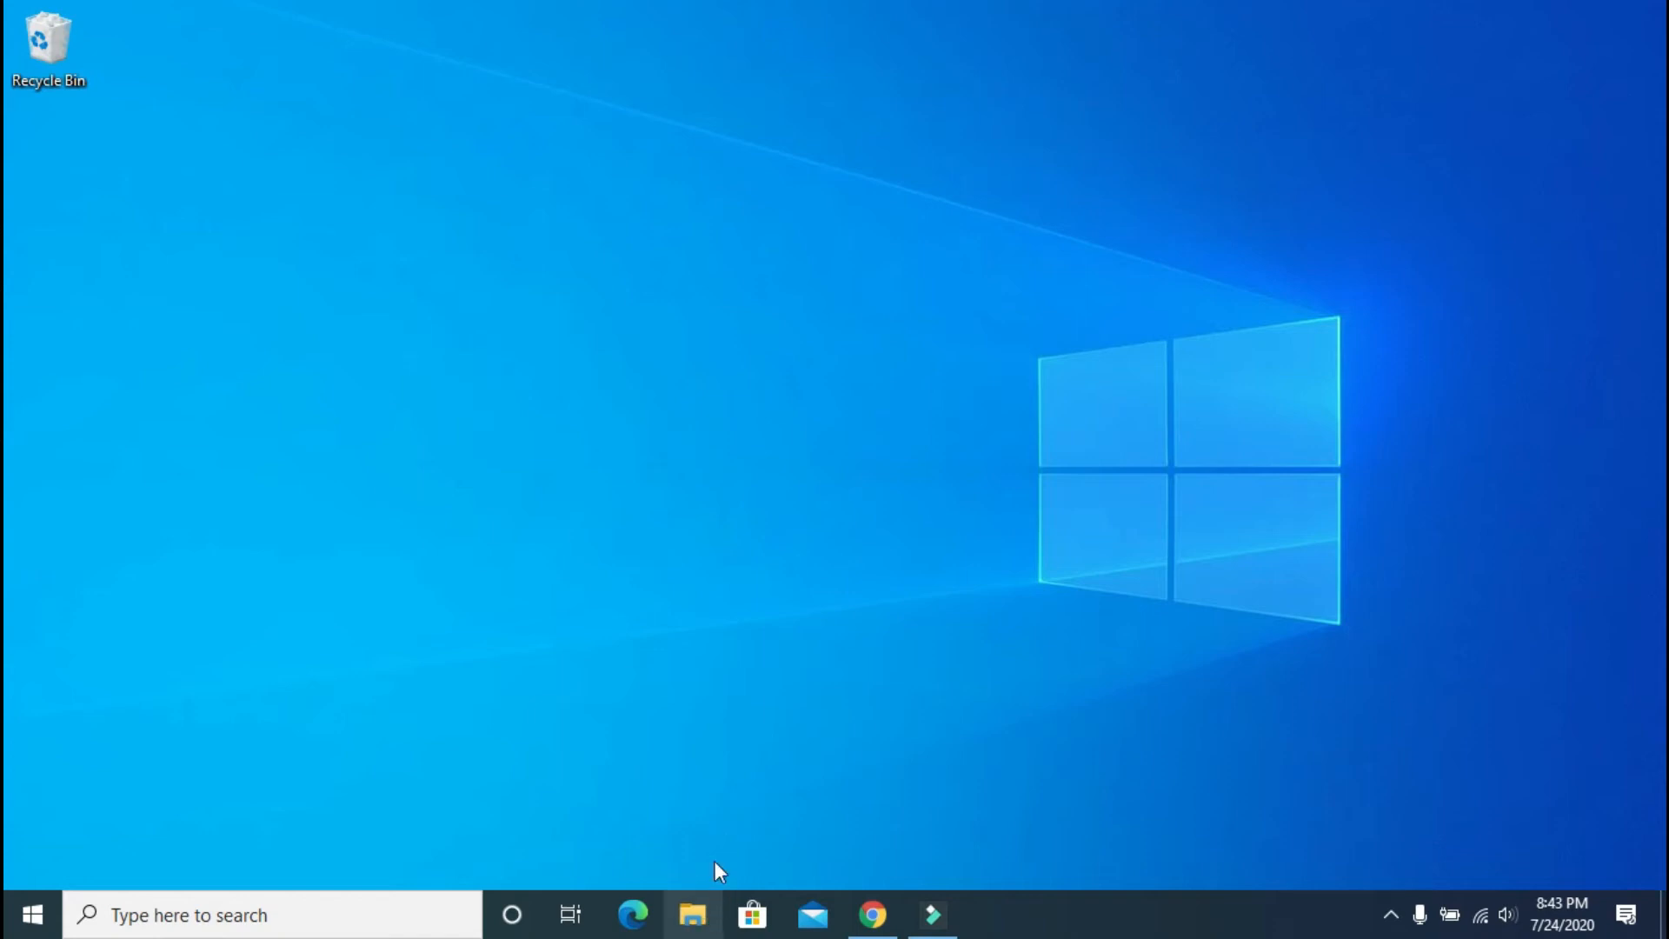
Step: Review This PC's folders and drives, close File Explorer, and open the Start menu
{"action": "left_click", "coordinate": [230, 496]}
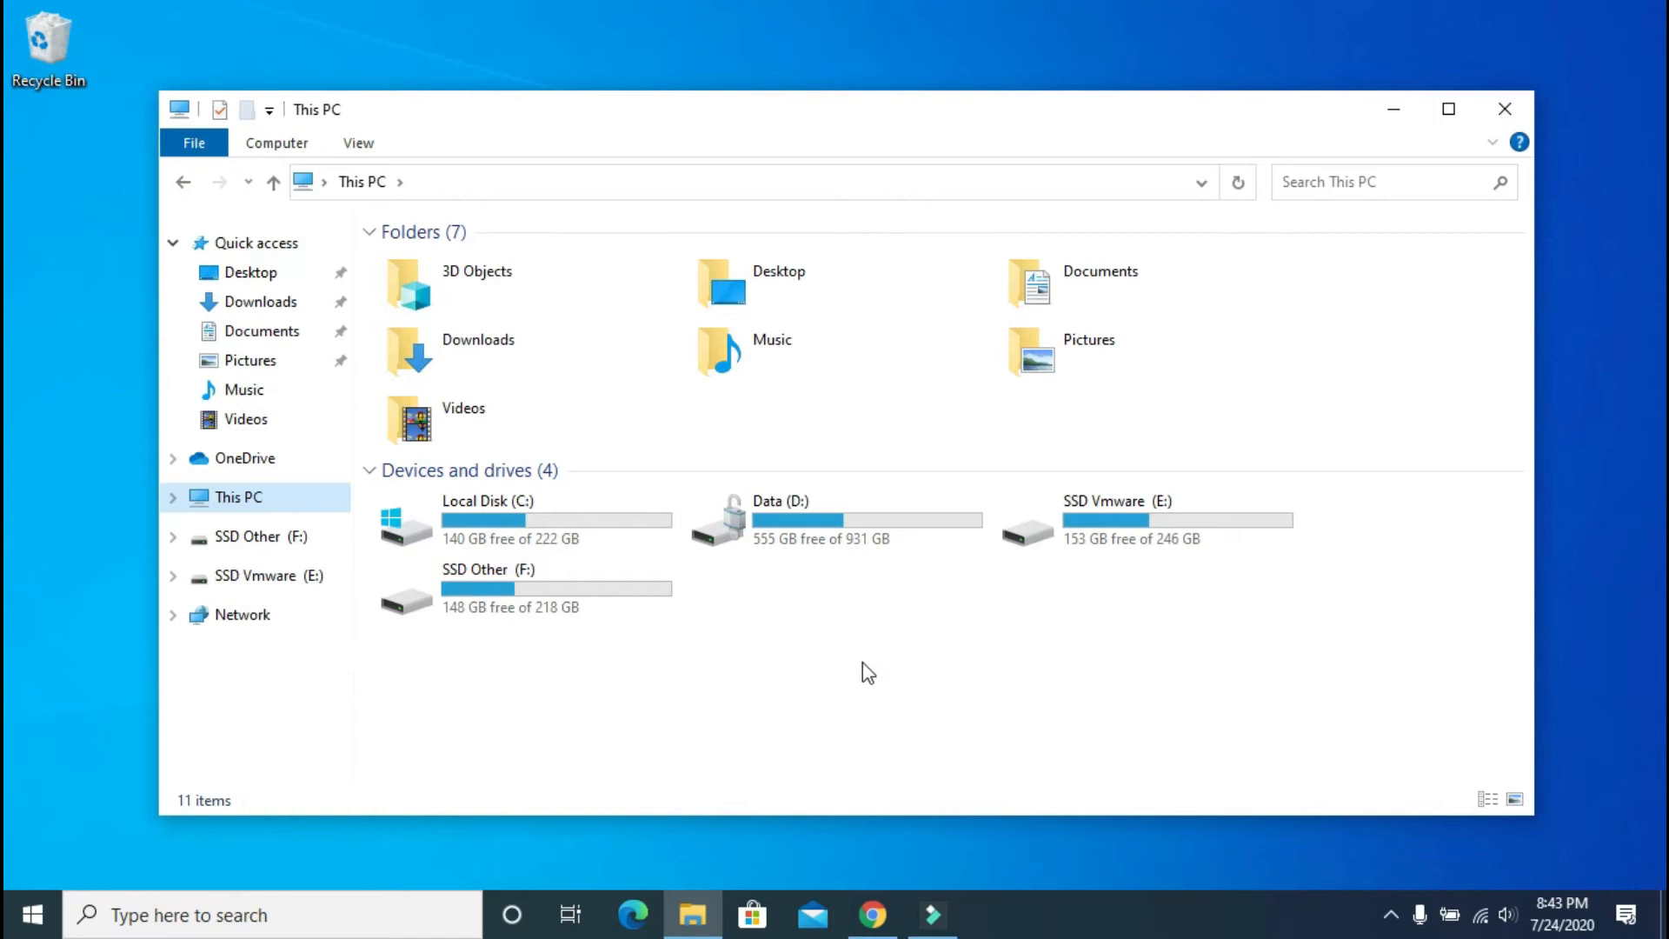
{"action": "left_click", "coordinate": [1505, 109]}
{"action": "key", "text": "super"}
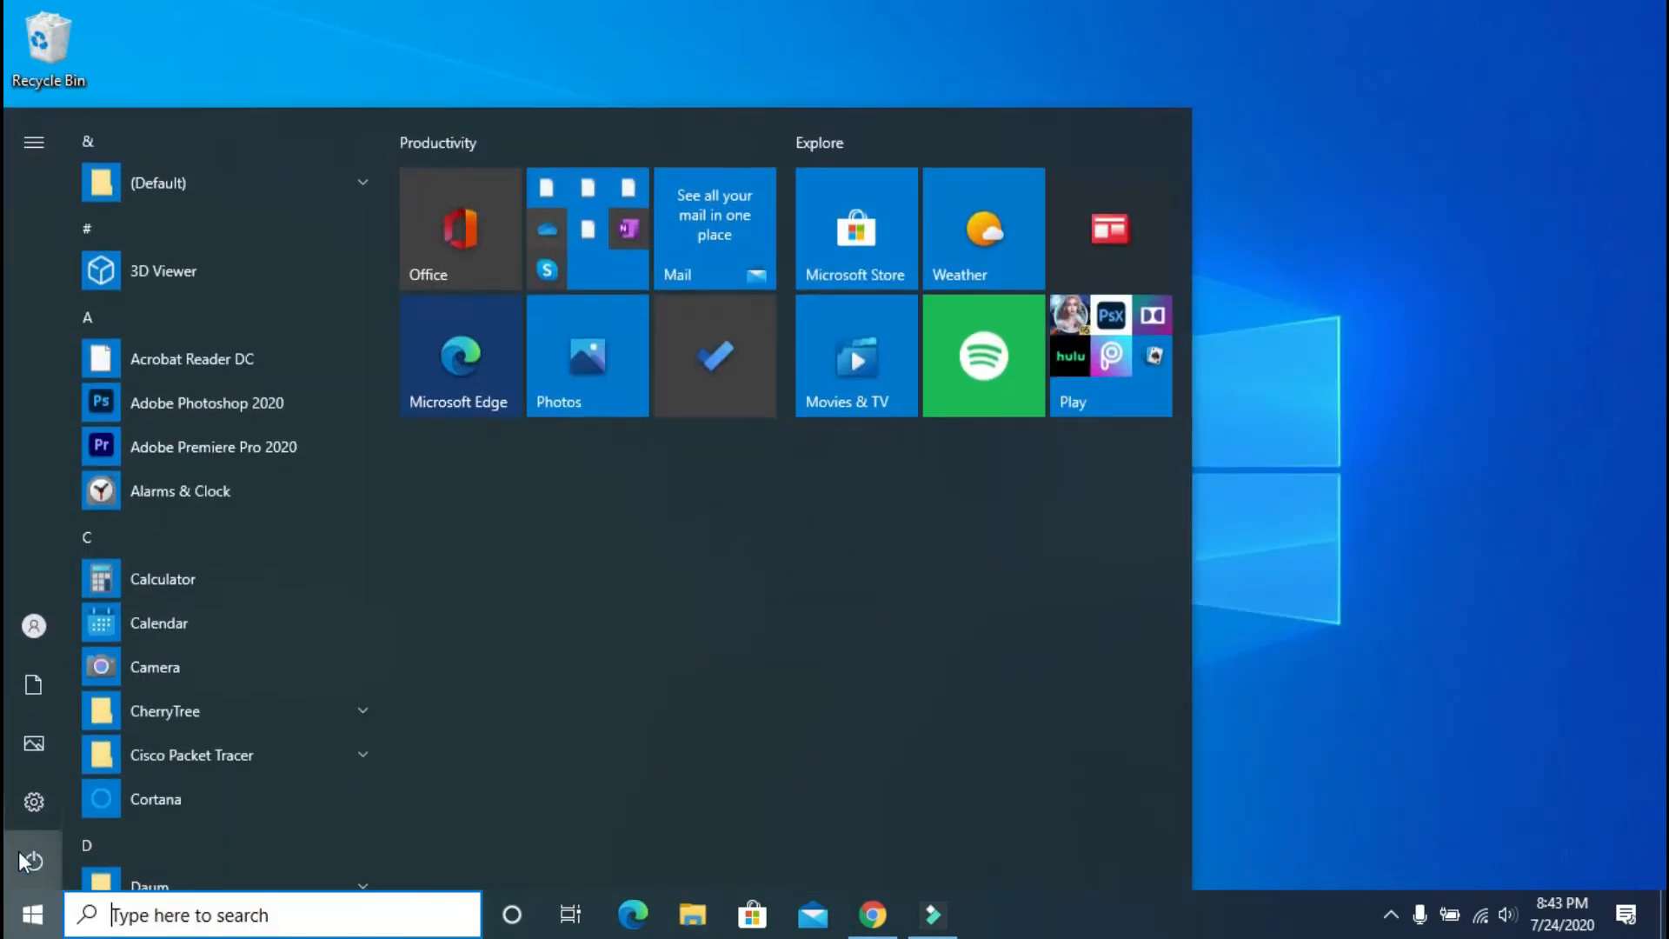
Step: Open Settings maximized and go to System > Storage to review Local Disk (C:) usage
{"action": "left_click", "coordinate": [19, 812]}
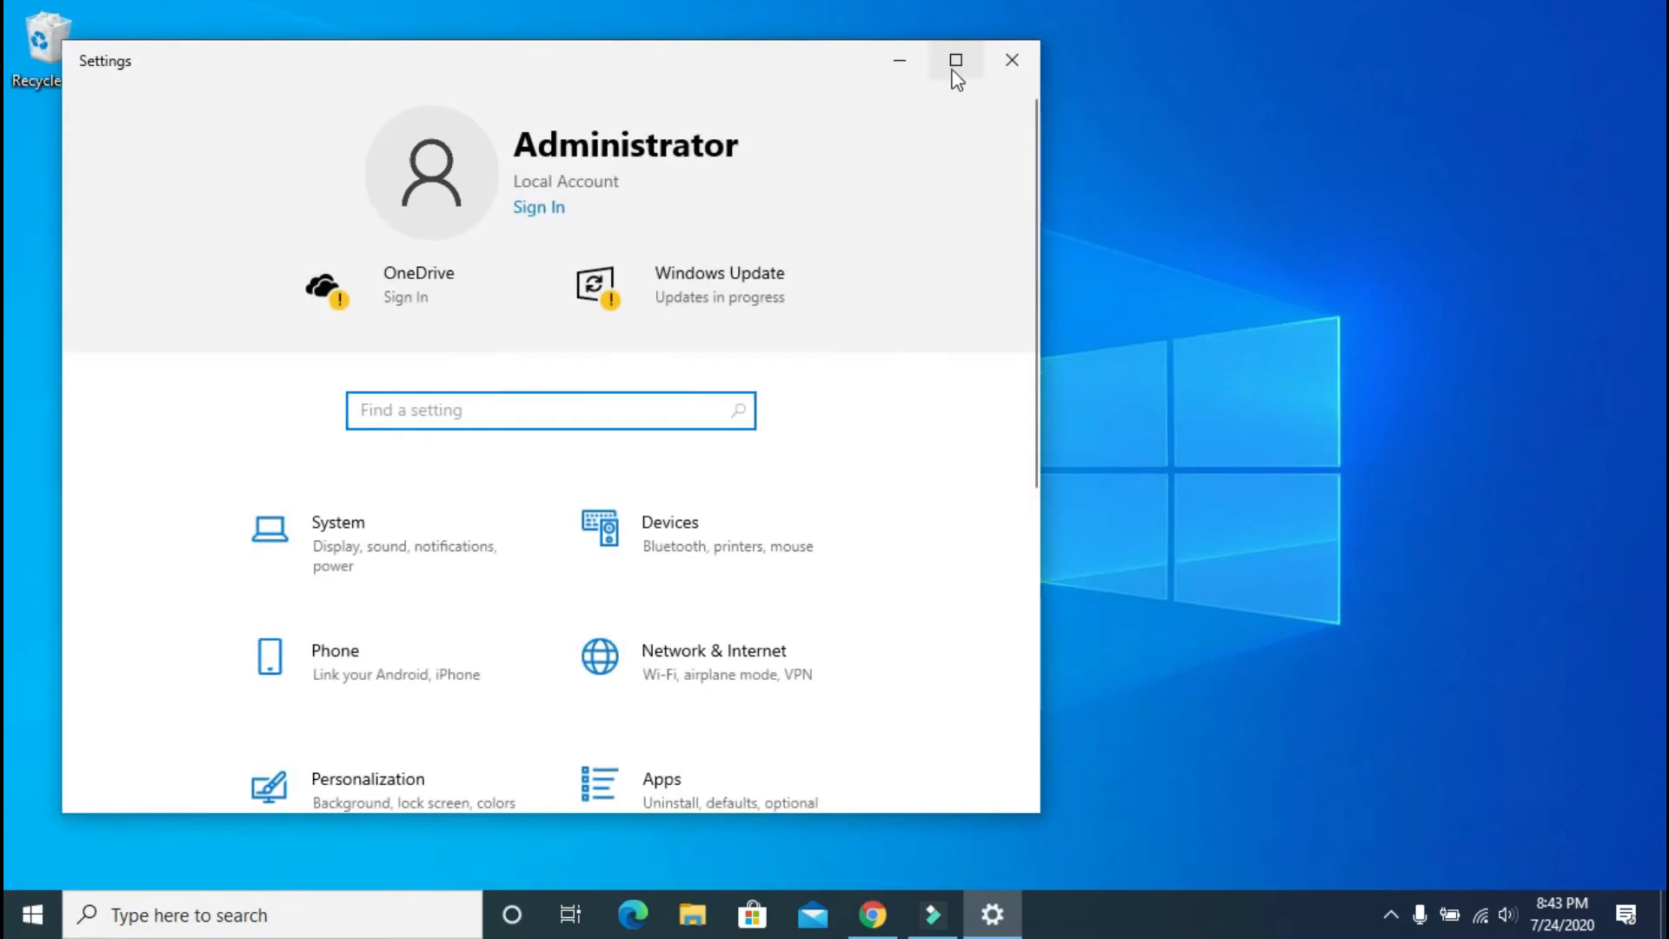
{"action": "left_click", "coordinate": [956, 61]}
{"action": "left_click", "coordinate": [178, 430]}
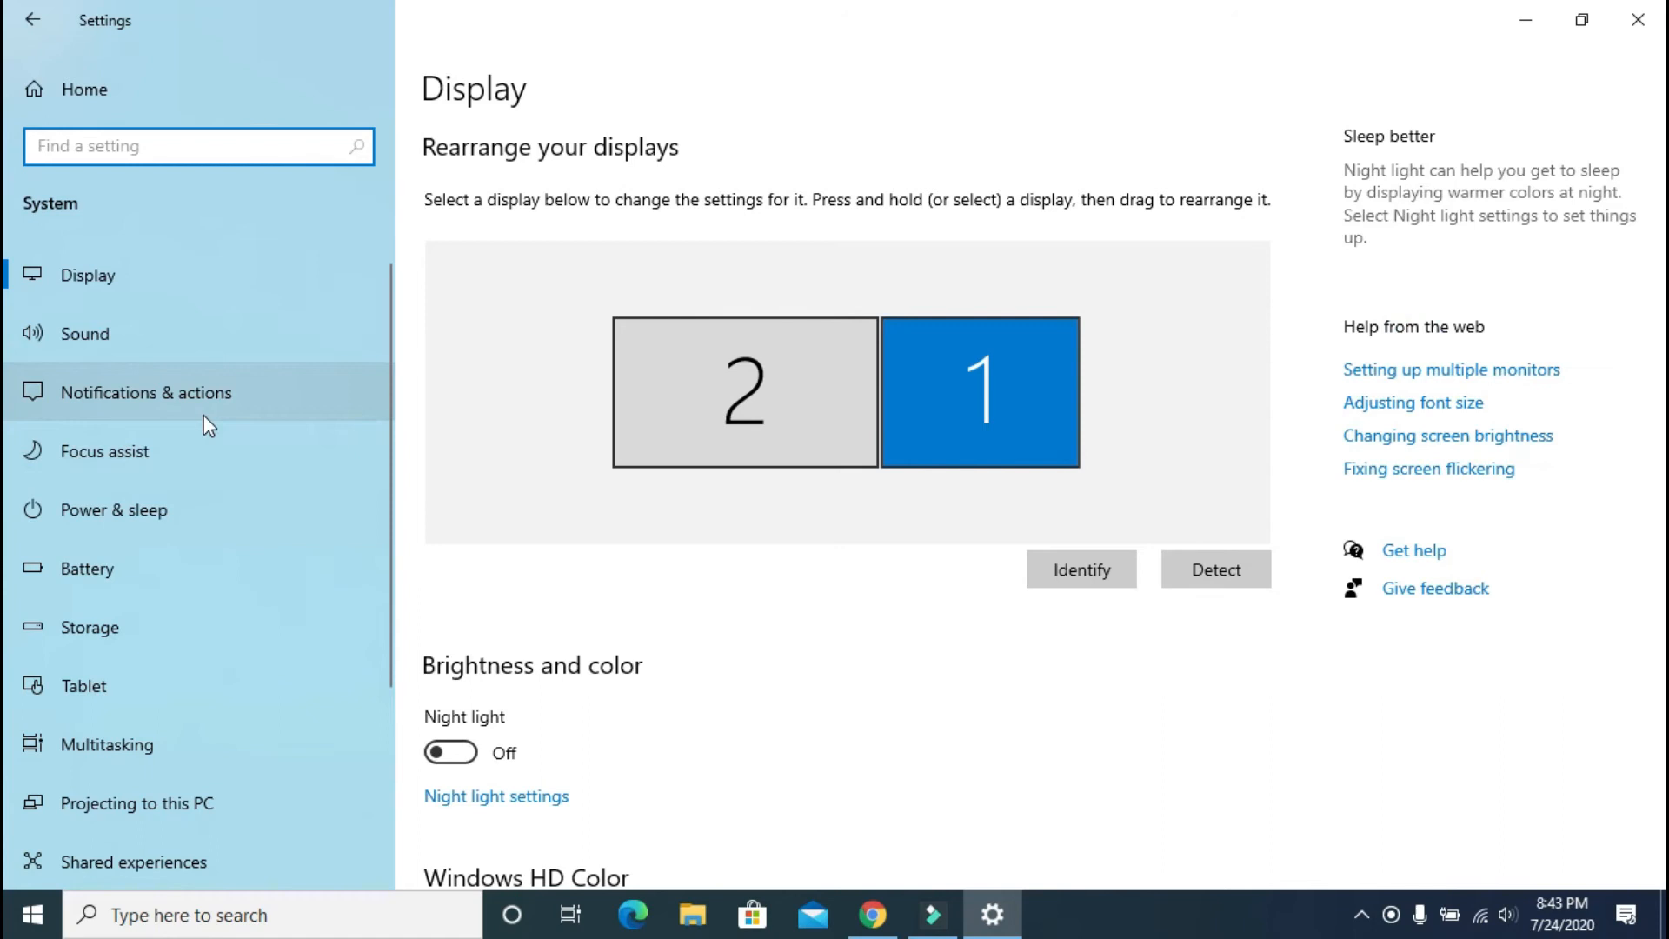
{"action": "left_click", "coordinate": [147, 628]}
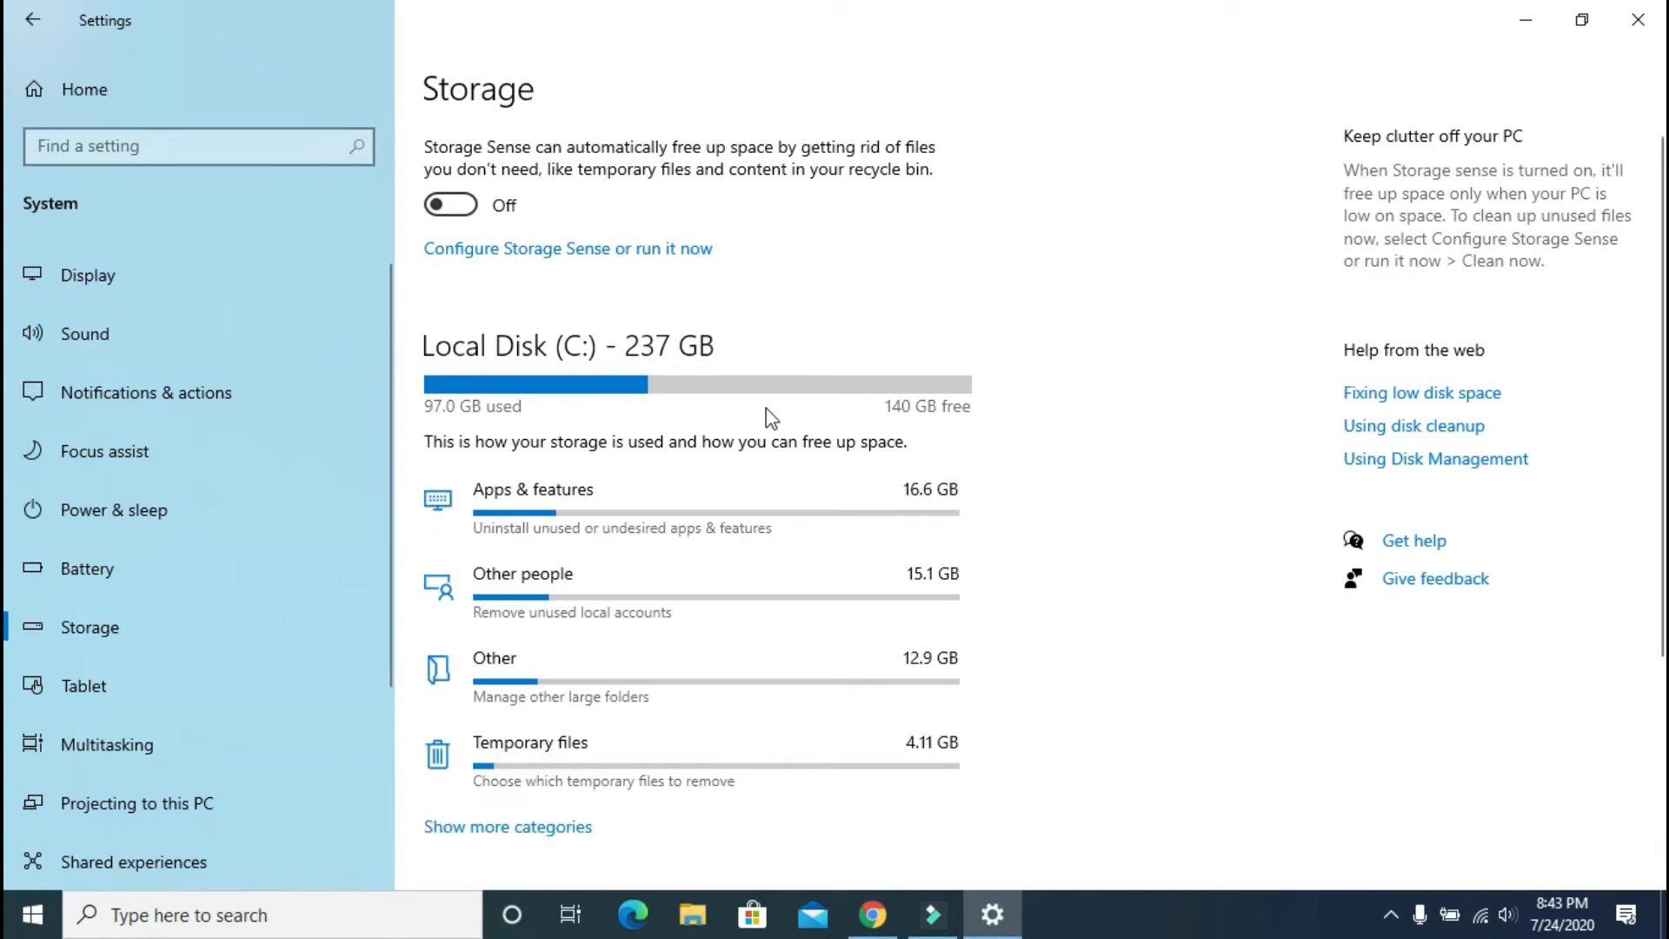
{"action": "scroll", "coordinate": [768, 417], "scroll_direction": "down", "scroll_amount": 3}
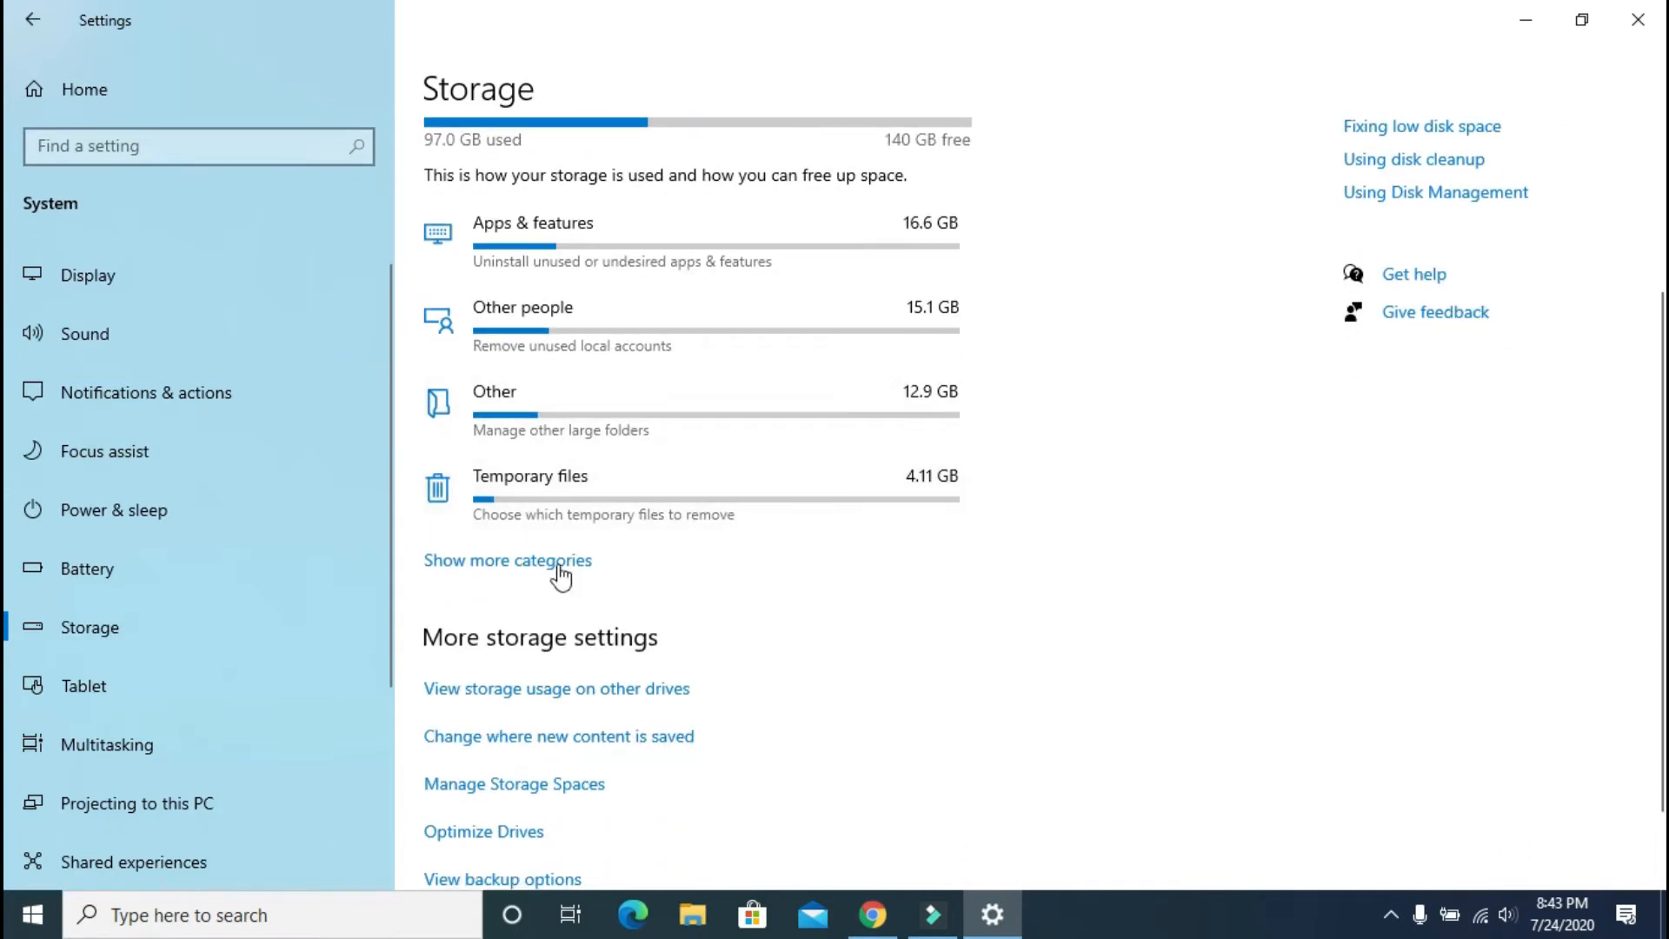
{"action": "scroll", "coordinate": [587, 531], "scroll_direction": "up", "scroll_amount": 1}
{"action": "scroll", "coordinate": [573, 509], "scroll_direction": "up", "scroll_amount": 2}
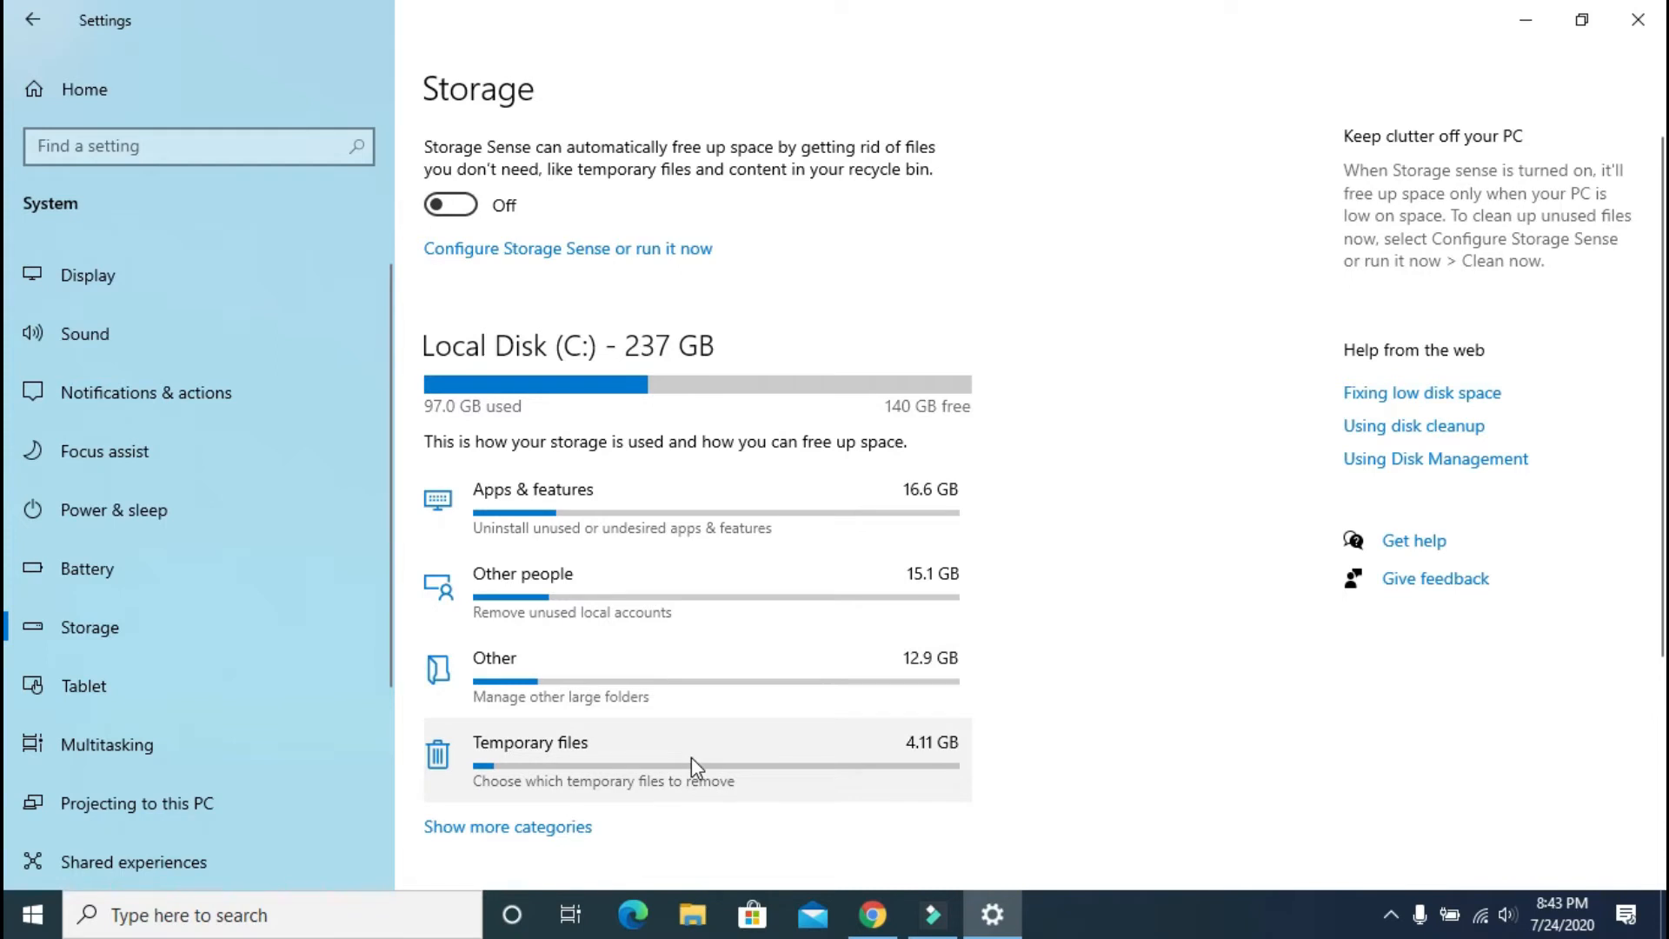
{"action": "left_click", "coordinate": [605, 500]}
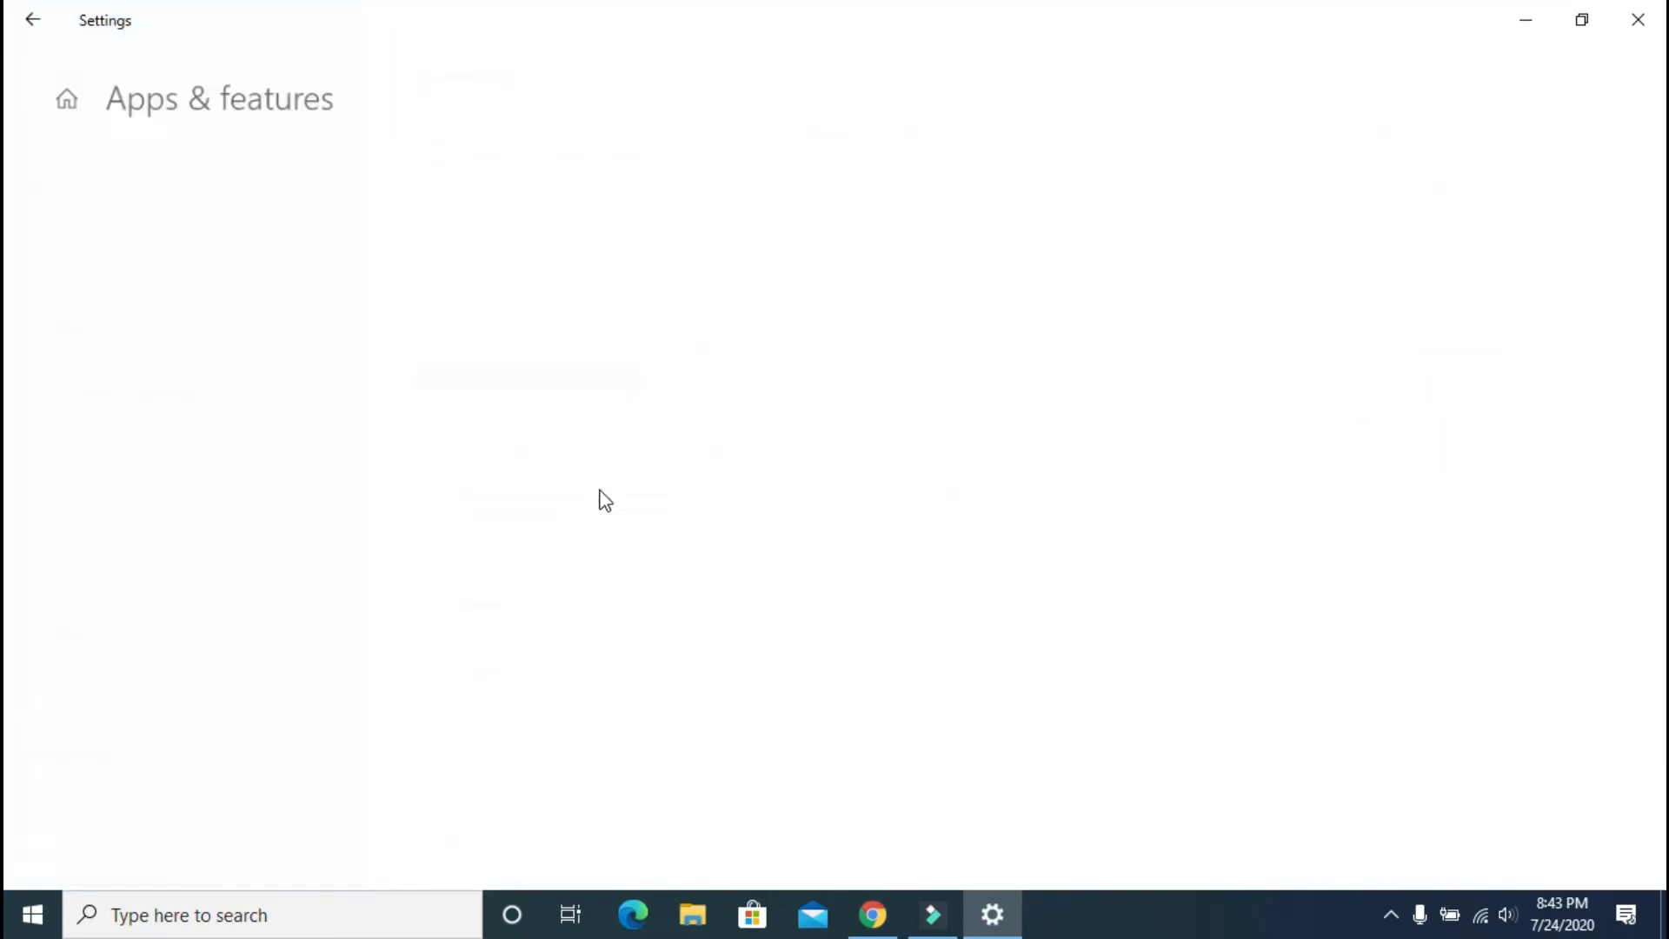
{"action": "scroll", "coordinate": [354, 622], "scroll_direction": "down", "scroll_amount": 3}
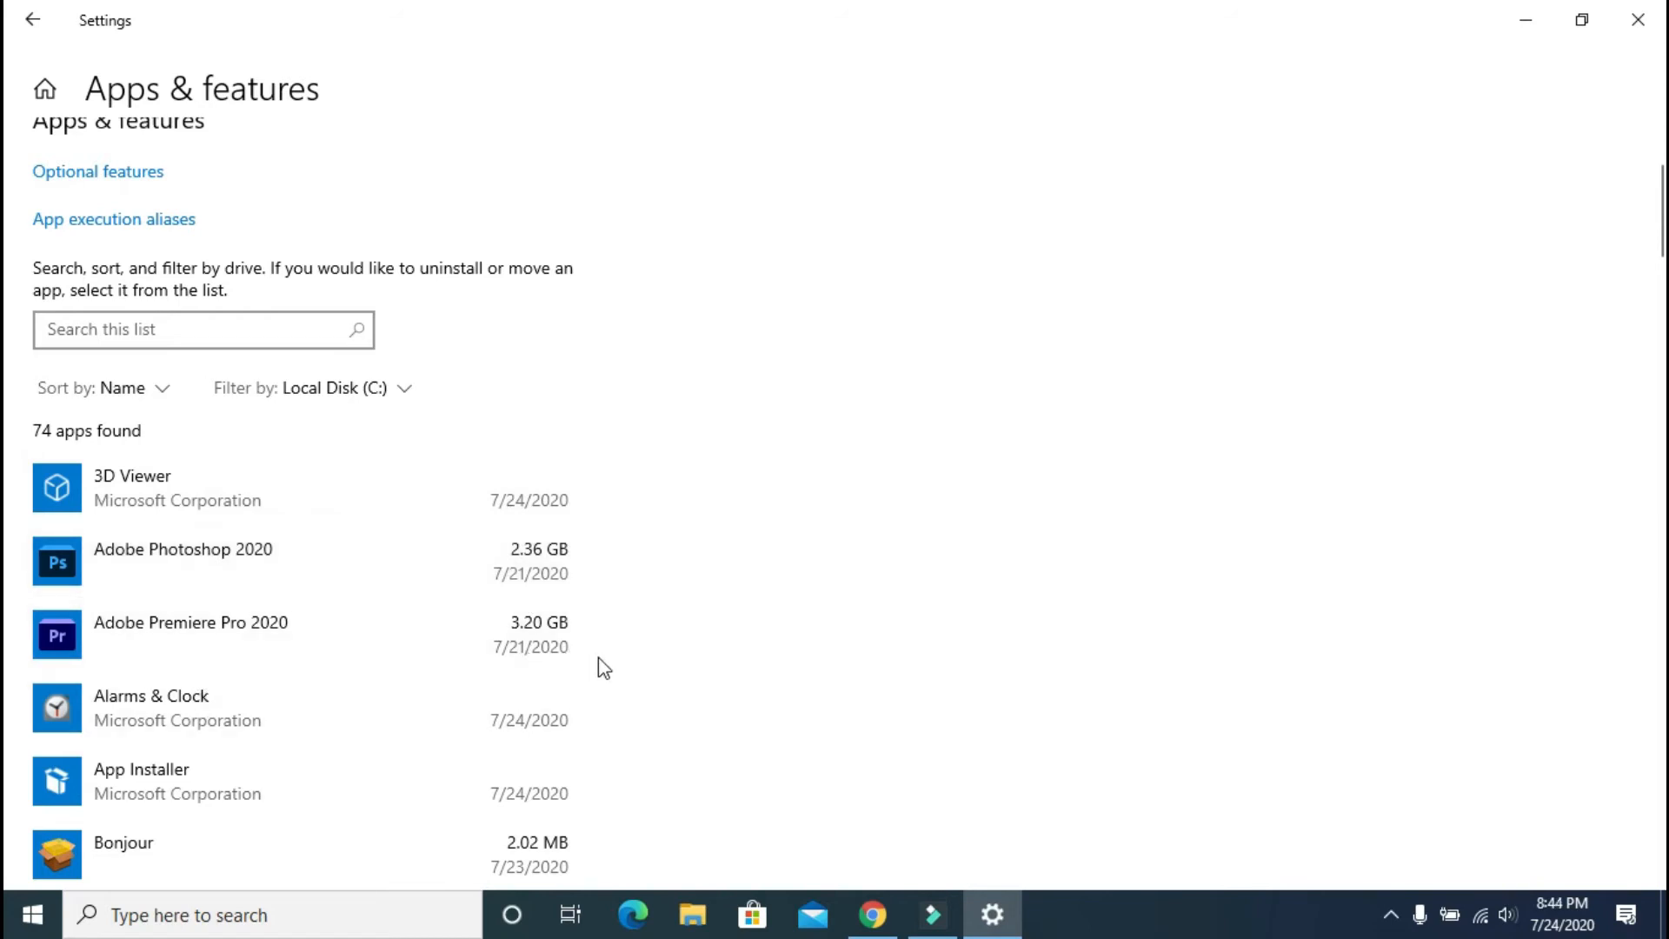
{"action": "left_click", "coordinate": [168, 331]}
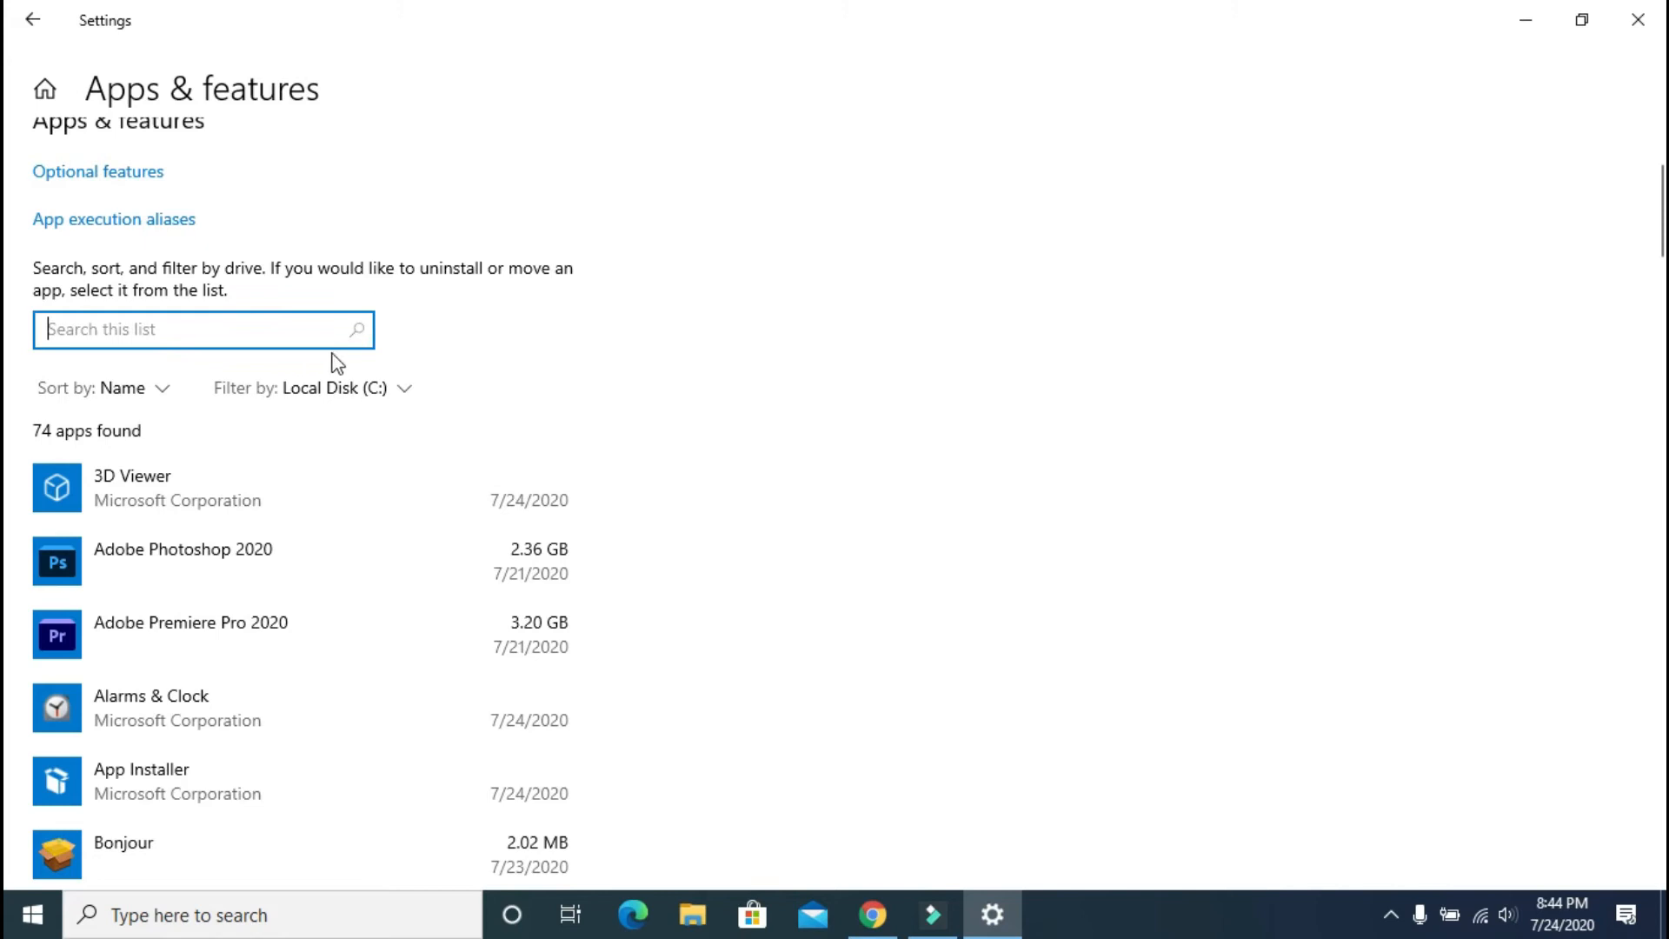
{"action": "left_click", "coordinate": [156, 392]}
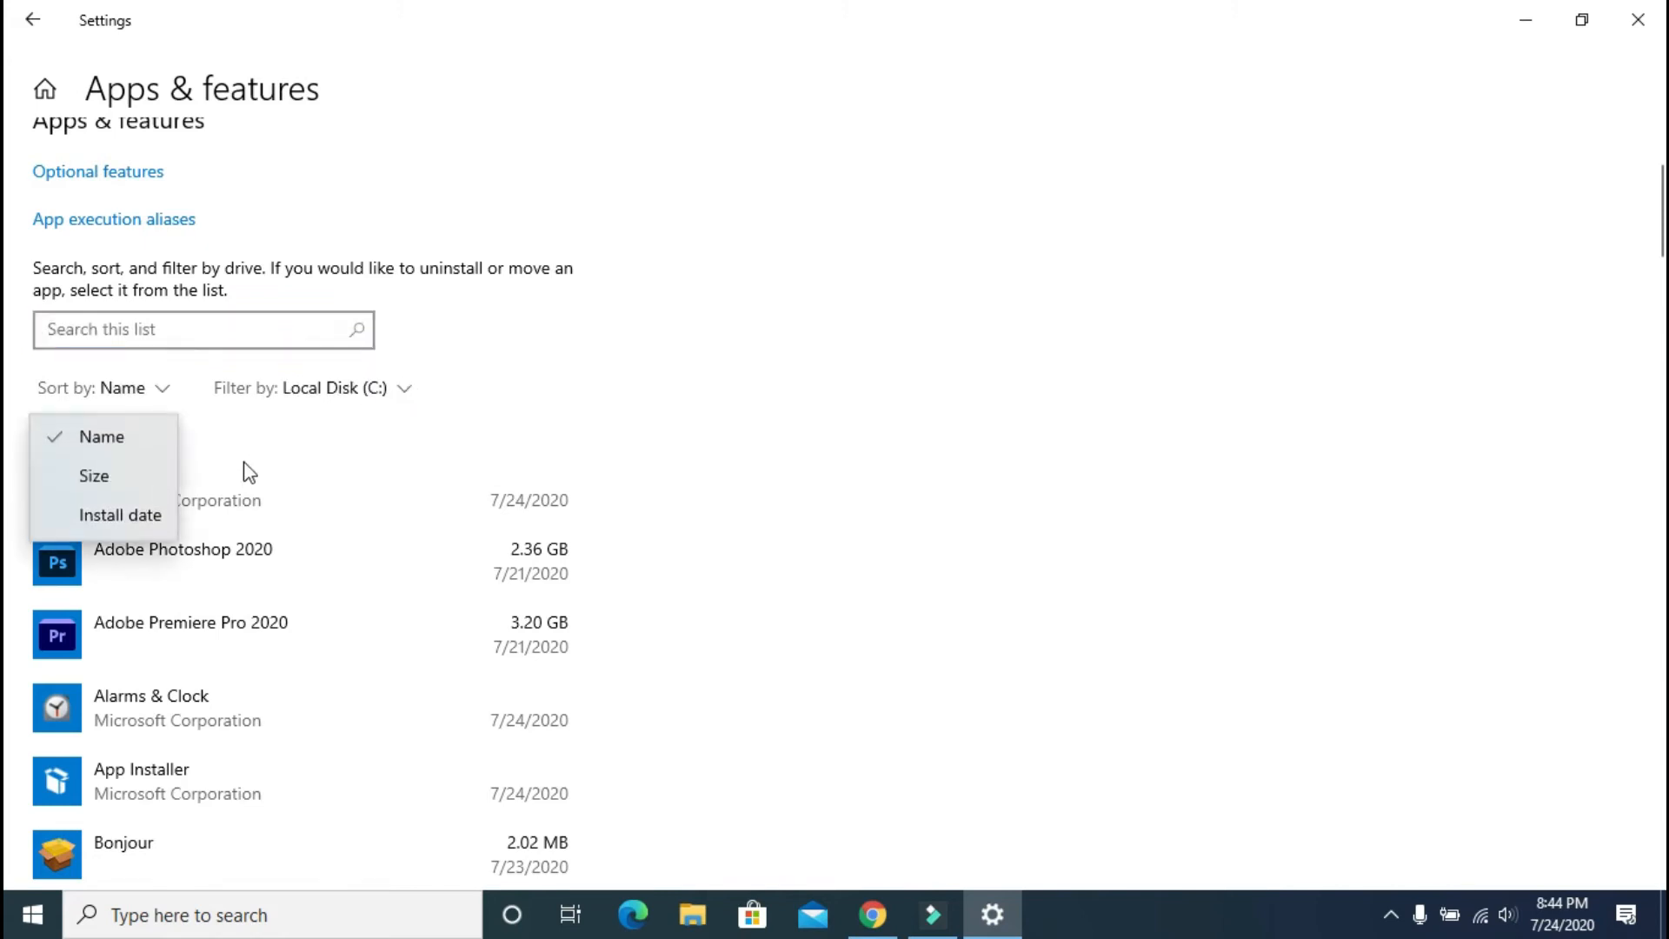
{"action": "left_click", "coordinate": [95, 475]}
{"action": "scroll", "coordinate": [447, 552], "scroll_direction": "up", "scroll_amount": 3}
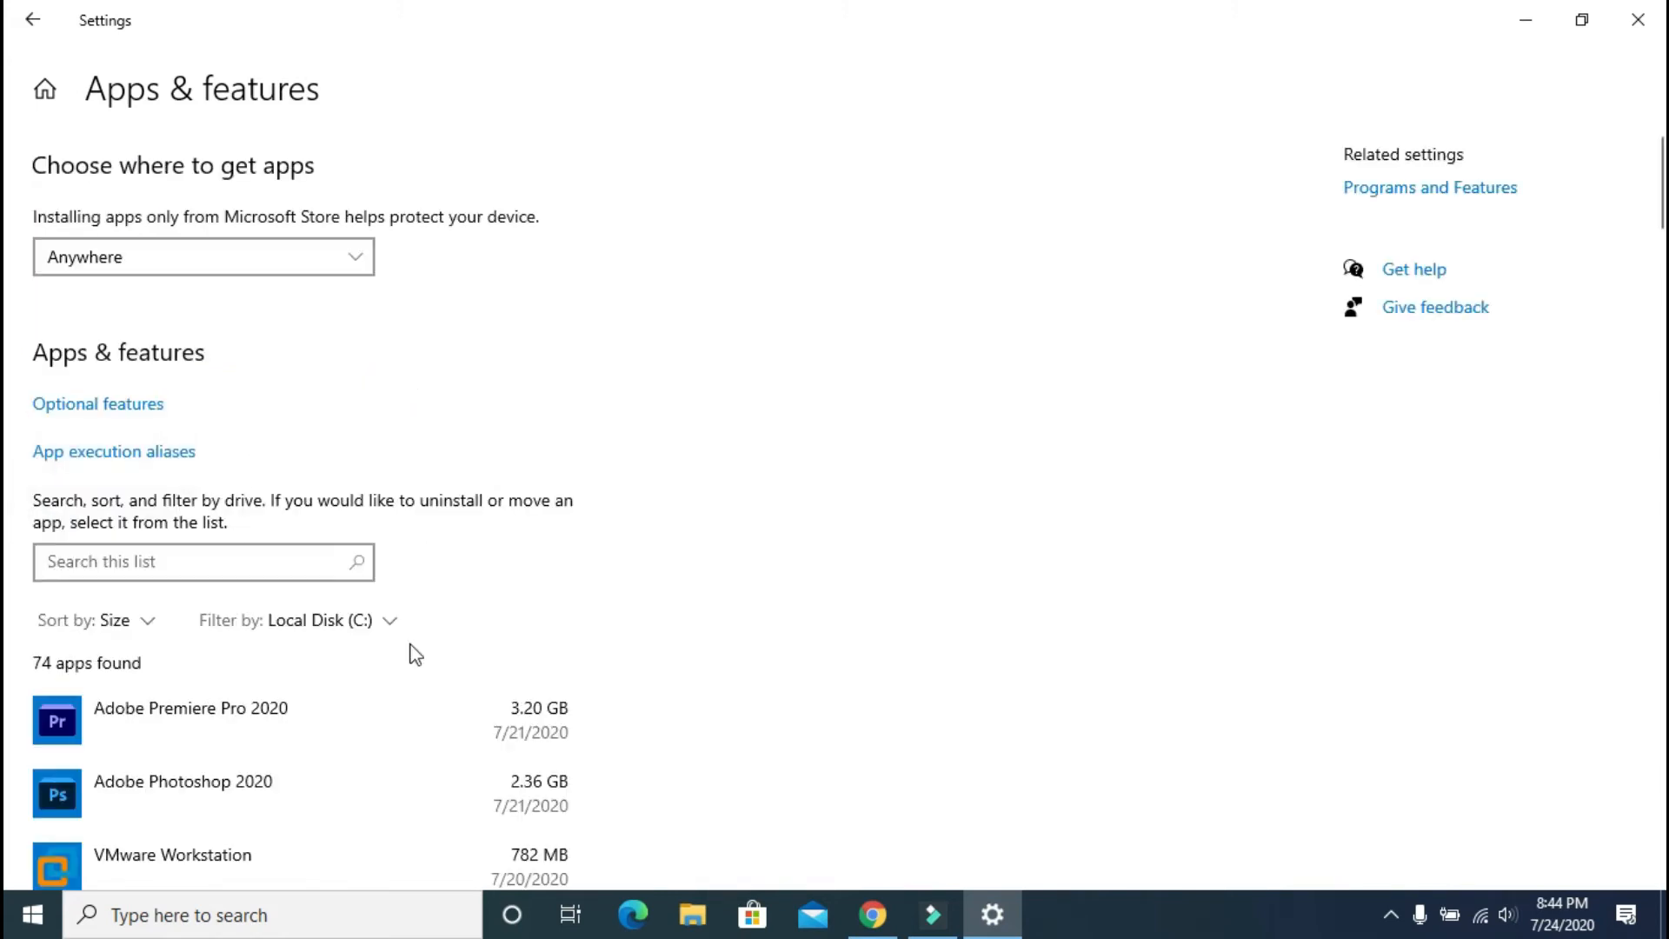
{"action": "scroll", "coordinate": [461, 792], "scroll_direction": "down", "scroll_amount": 3}
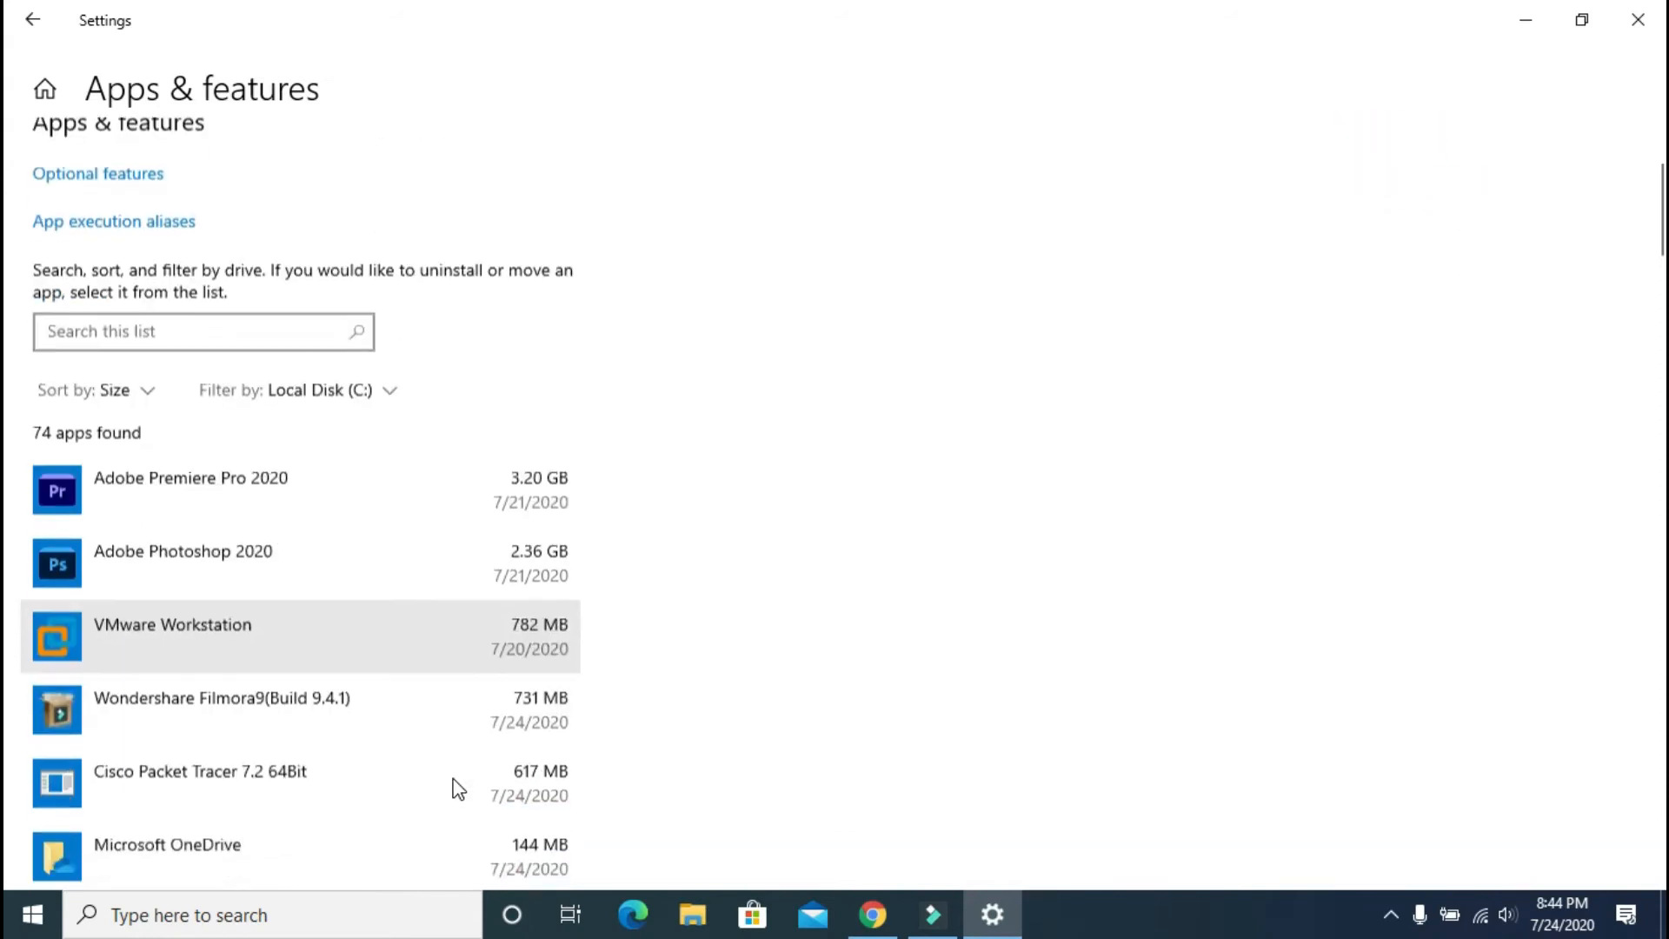
{"action": "scroll", "coordinate": [459, 789], "scroll_direction": "down", "scroll_amount": 9}
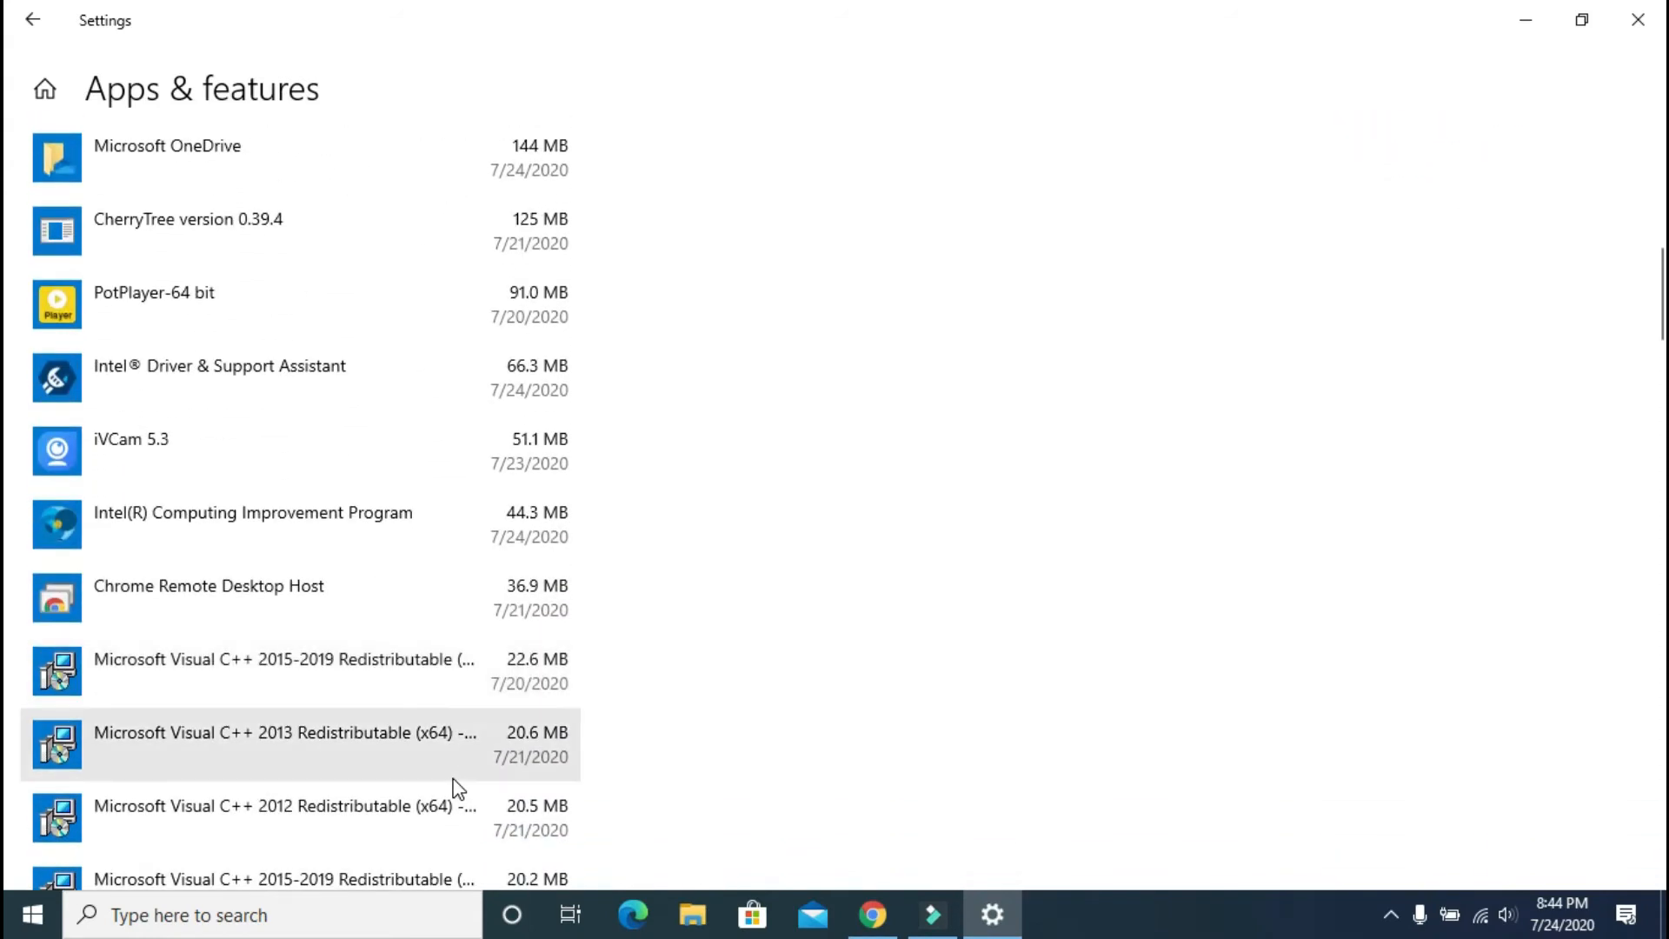
{"action": "scroll", "coordinate": [458, 789], "scroll_direction": "down", "scroll_amount": 6}
{"action": "scroll", "coordinate": [458, 789], "scroll_direction": "up", "scroll_amount": 15}
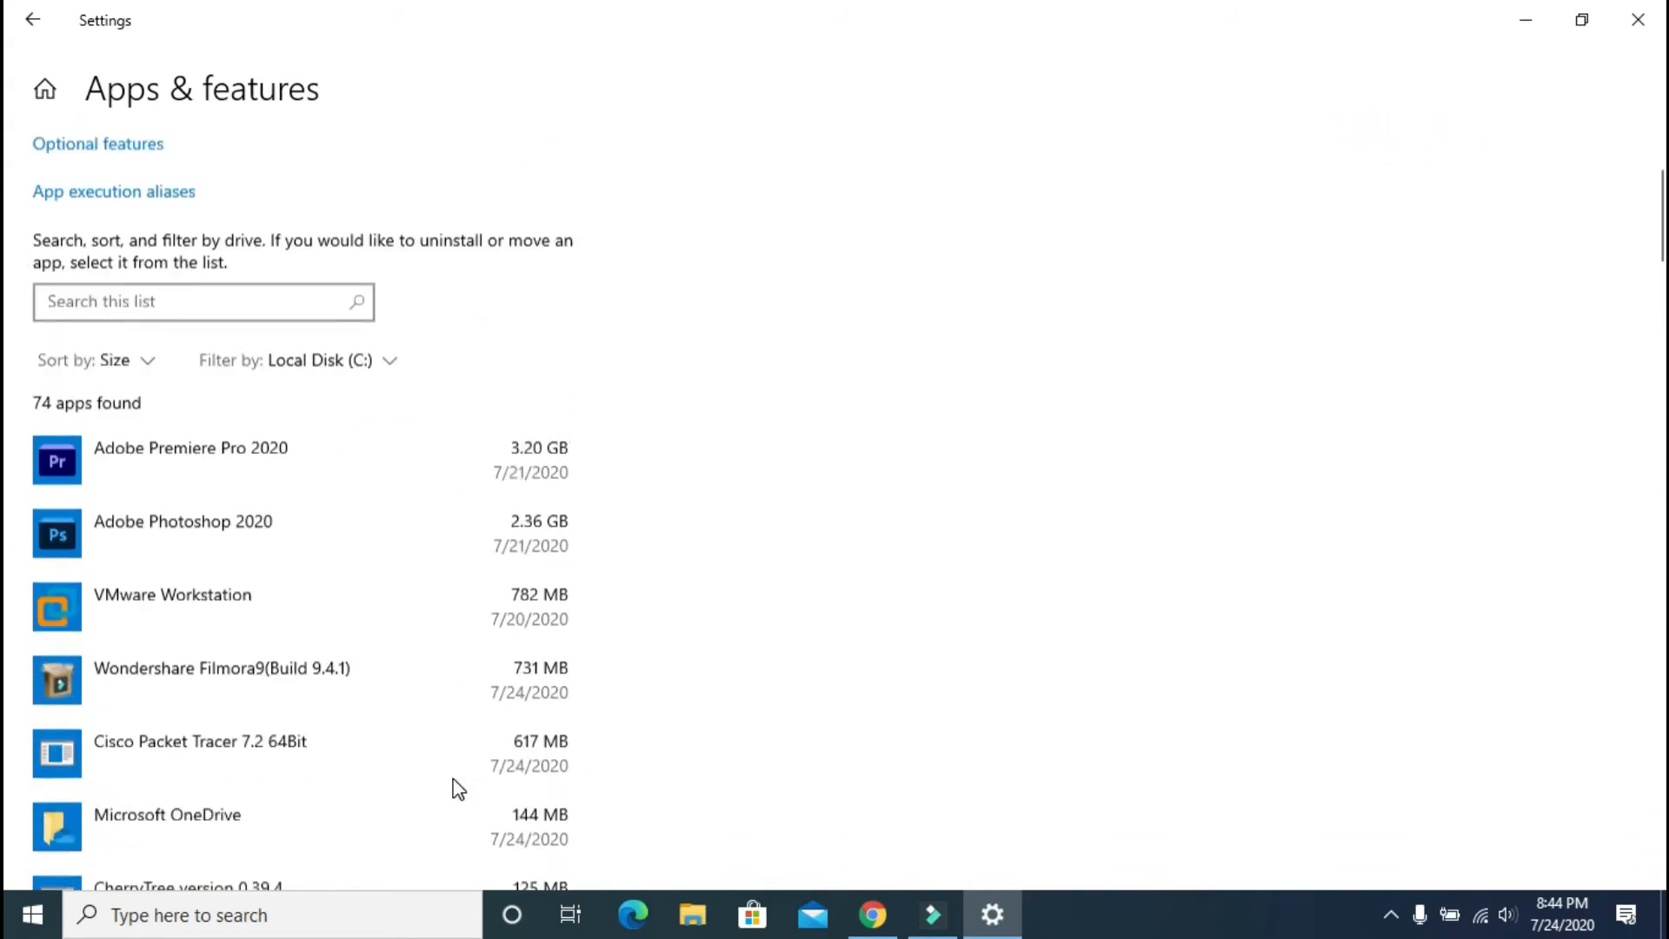
{"action": "scroll", "coordinate": [458, 789], "scroll_direction": "up", "scroll_amount": 3}
{"action": "left_click", "coordinate": [50, 26]}
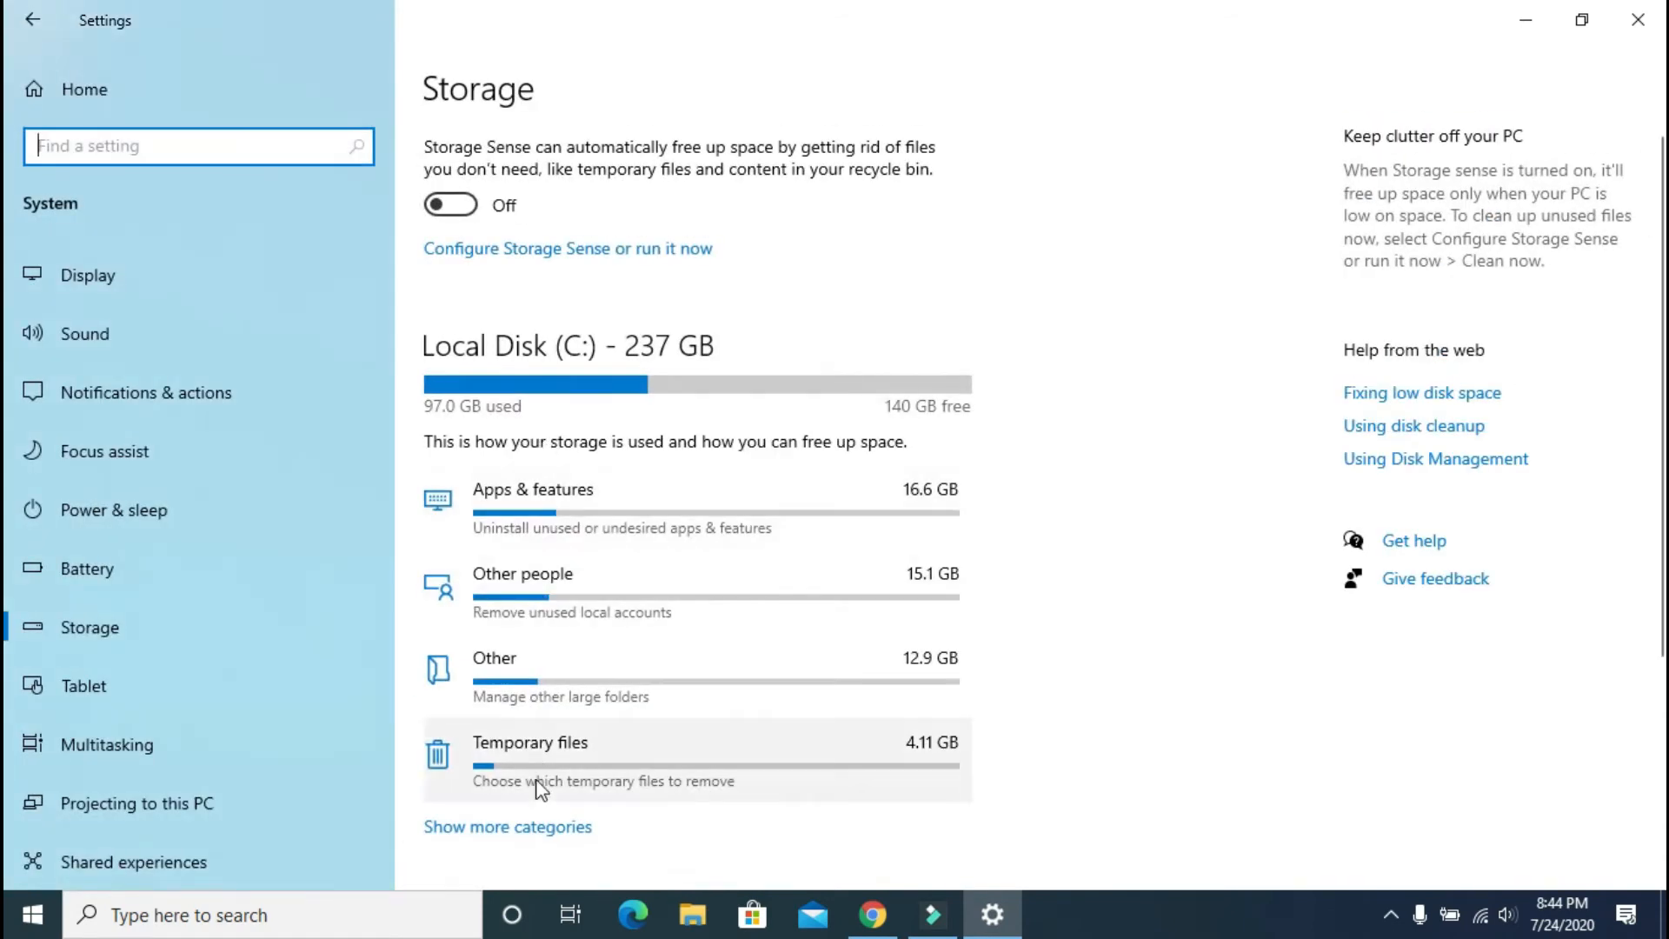
Step: Look through the Temporary files cleanup list, then return to the Storage overview
{"action": "left_click", "coordinate": [539, 787]}
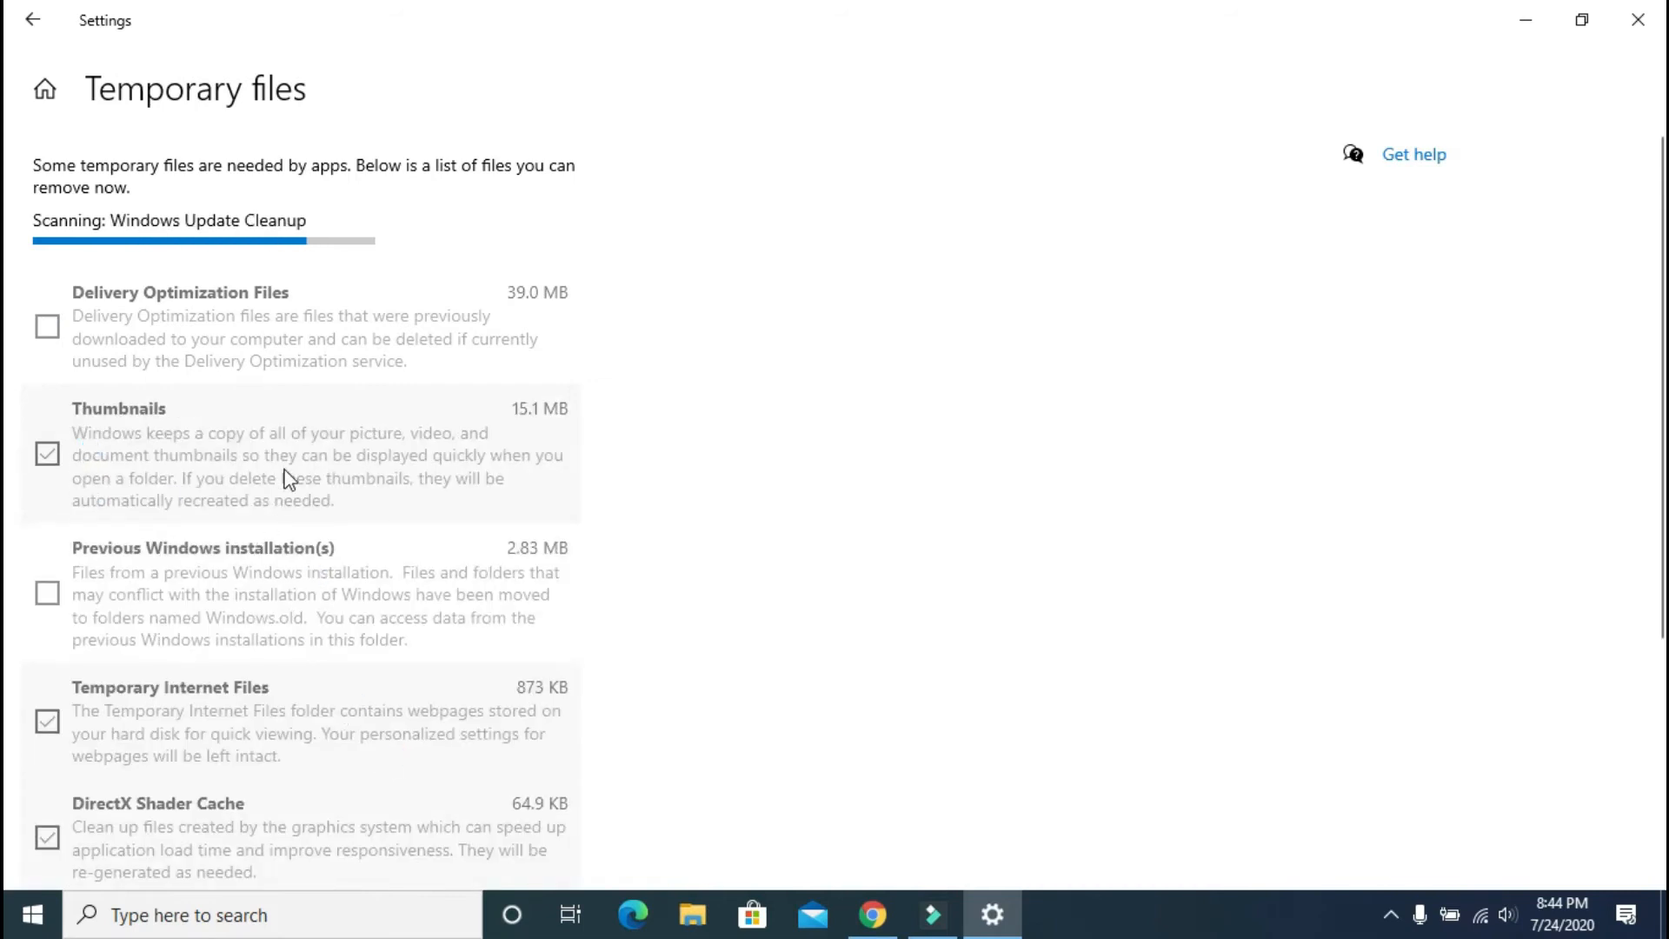
{"action": "scroll", "coordinate": [291, 474], "scroll_direction": "down", "scroll_amount": 4}
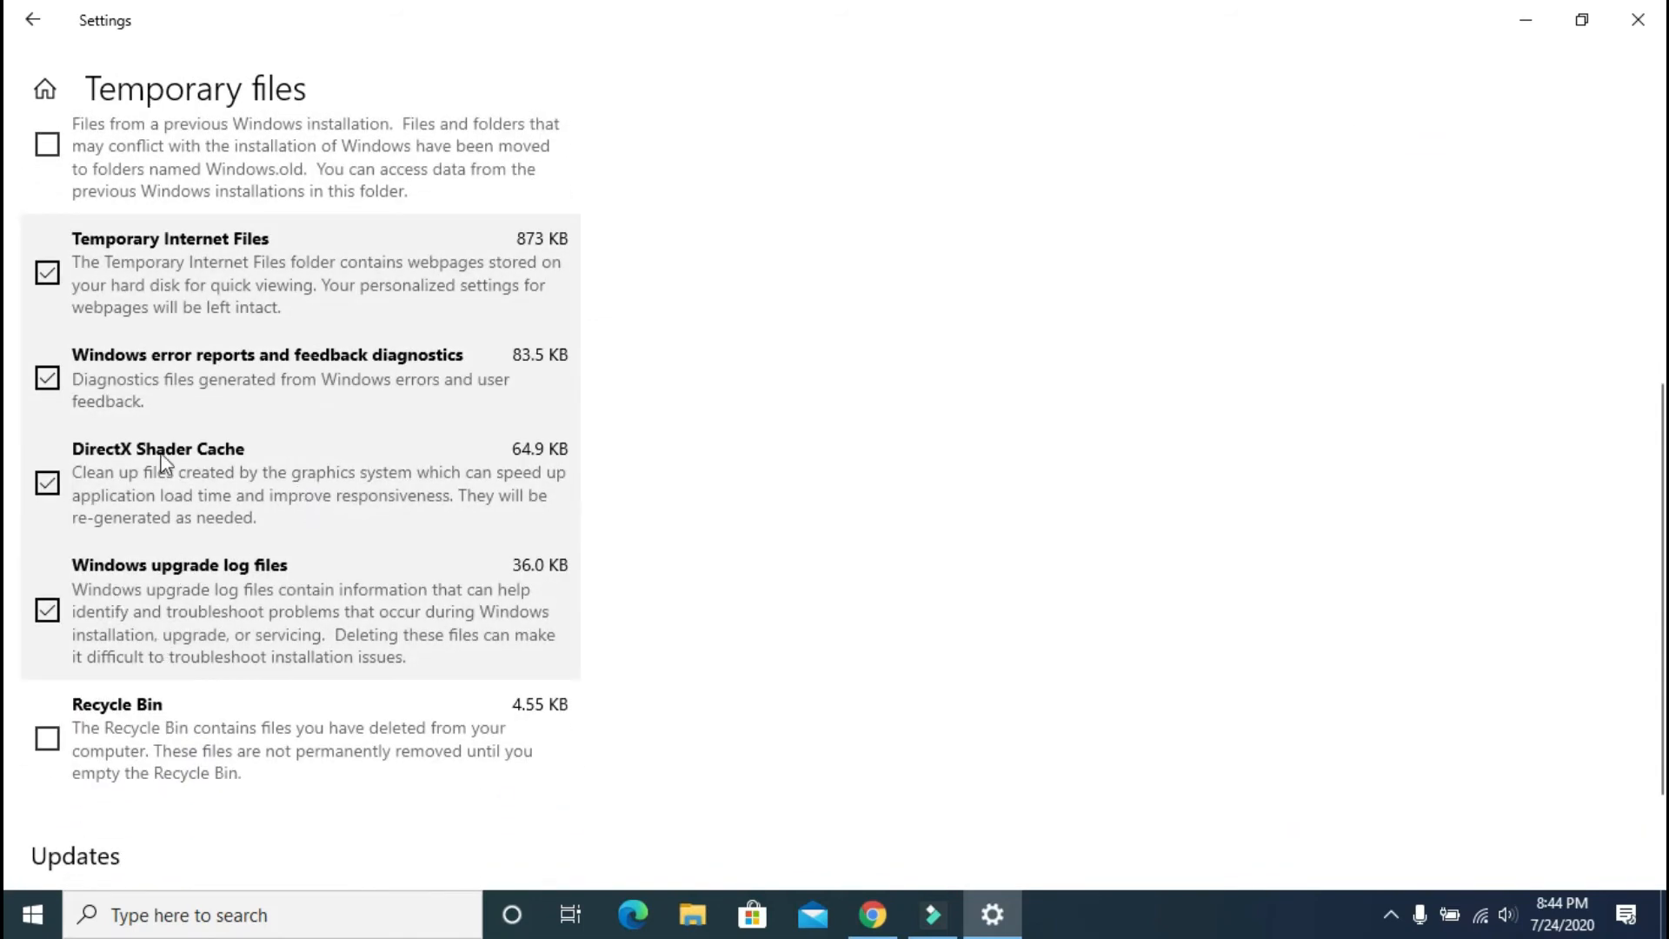
{"action": "left_click", "coordinate": [33, 19]}
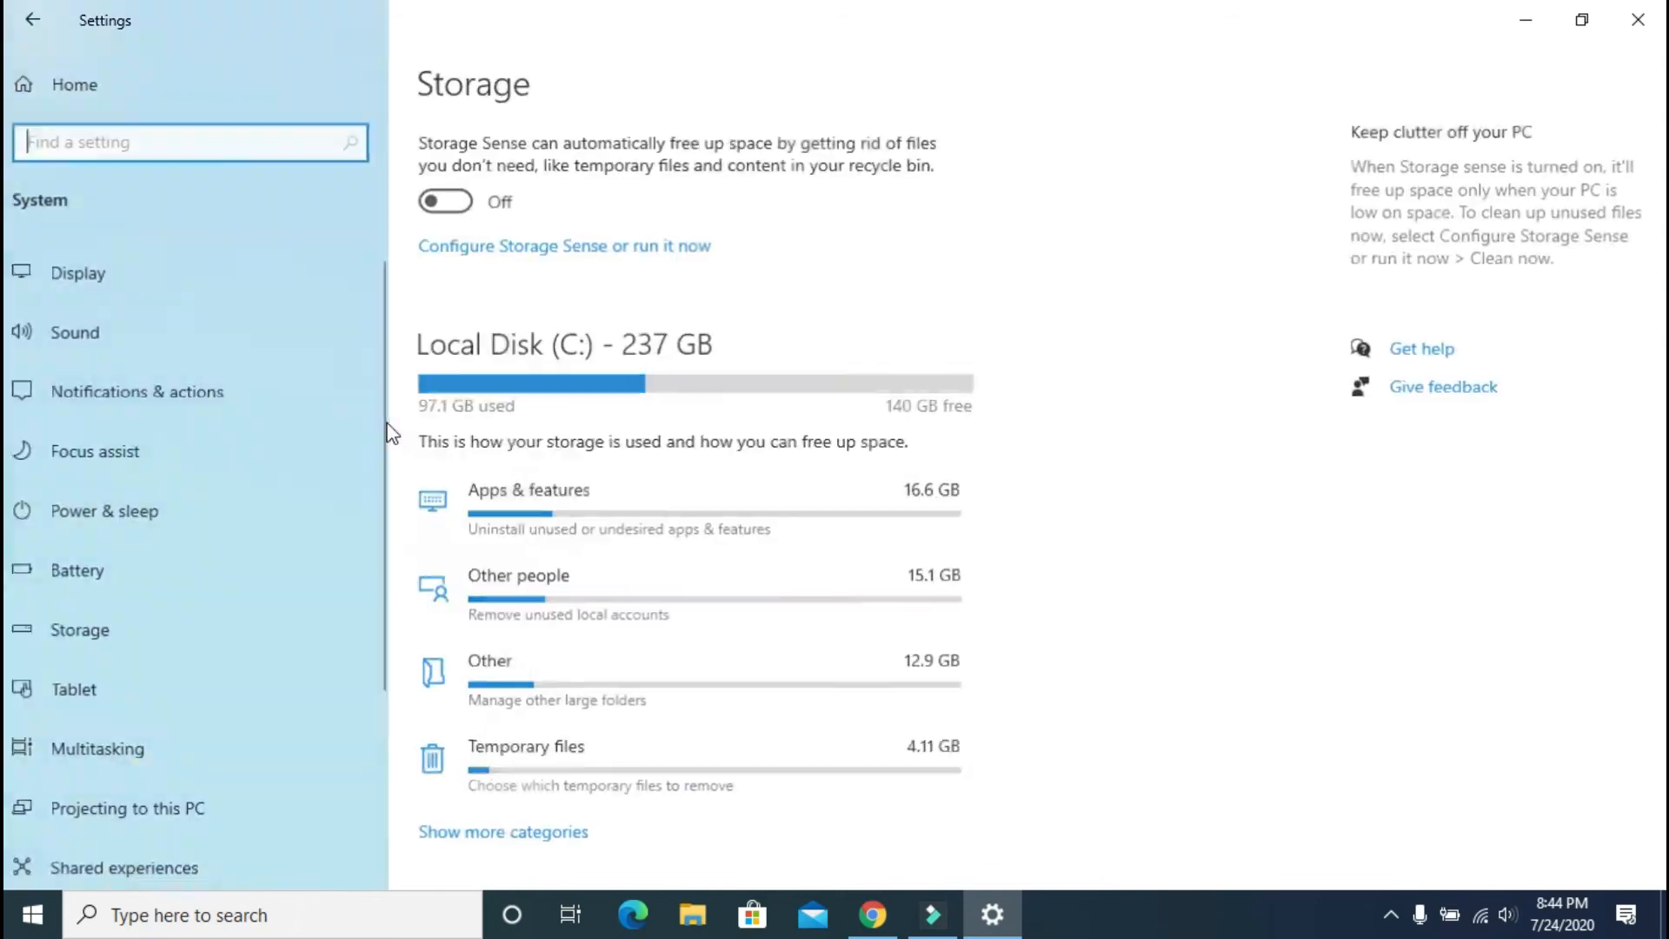
Step: Check the Other people storage details, then return to Storage and scroll to More storage settings
{"action": "left_click", "coordinate": [533, 609]}
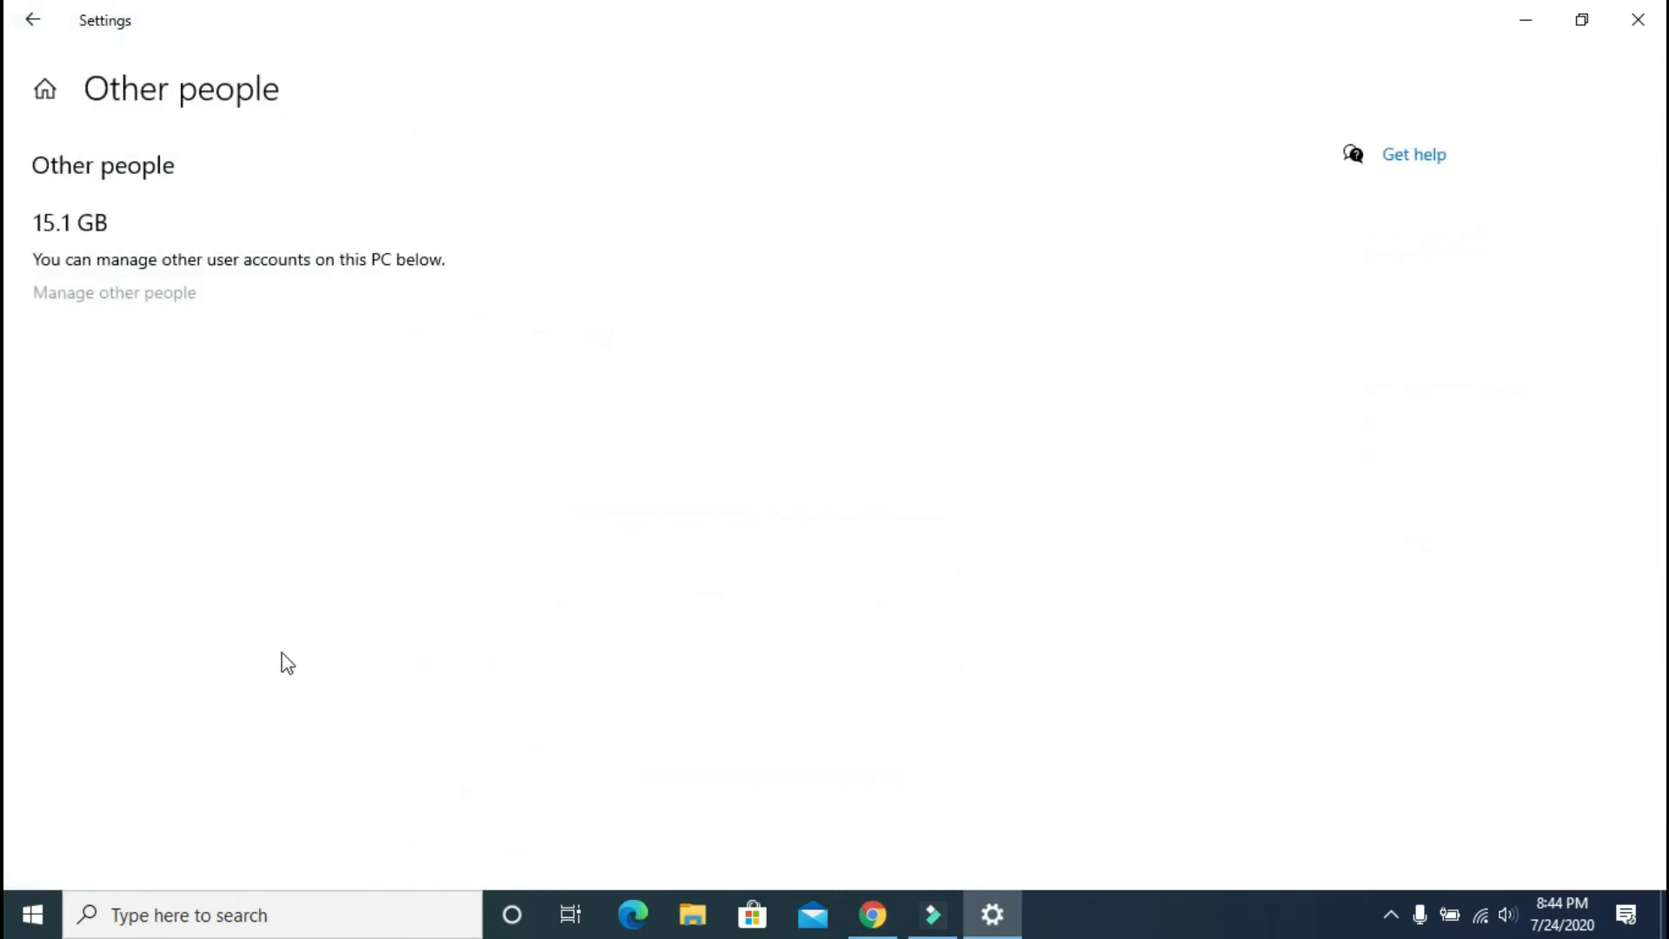
{"action": "left_click", "coordinate": [54, 19]}
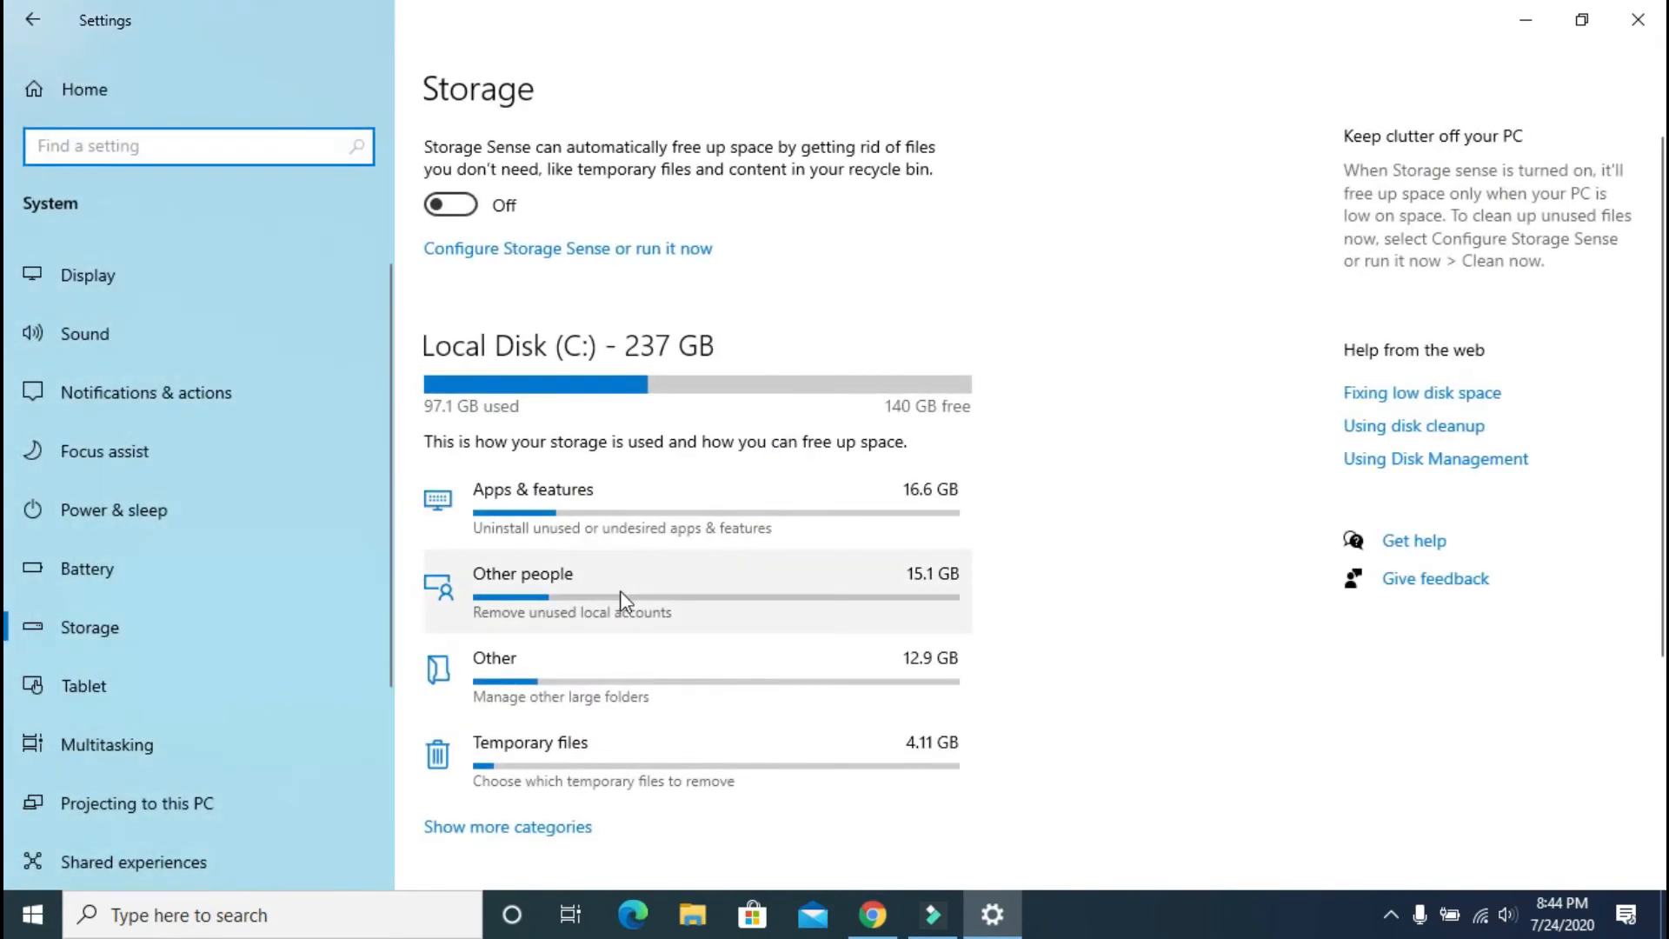
{"action": "scroll", "coordinate": [621, 599], "scroll_direction": "down", "scroll_amount": 3}
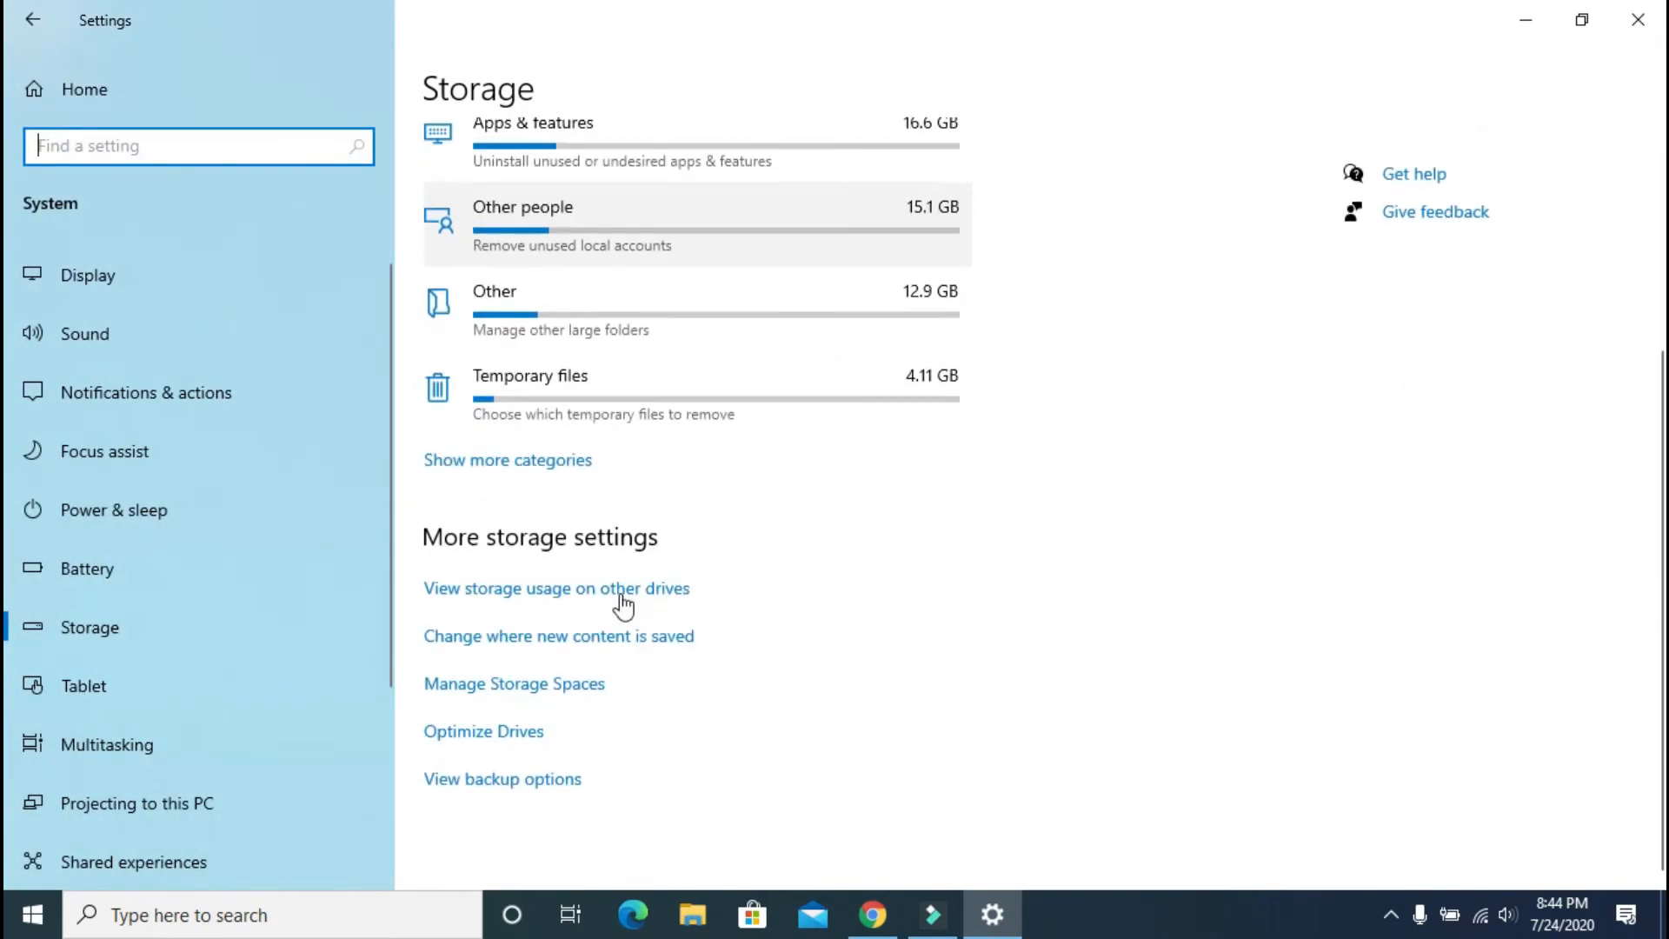
Step: Browse the C:, D:, E: and F: drive usage and the Data (D:) breakdown, then close Settings
{"action": "left_click", "coordinate": [541, 593]}
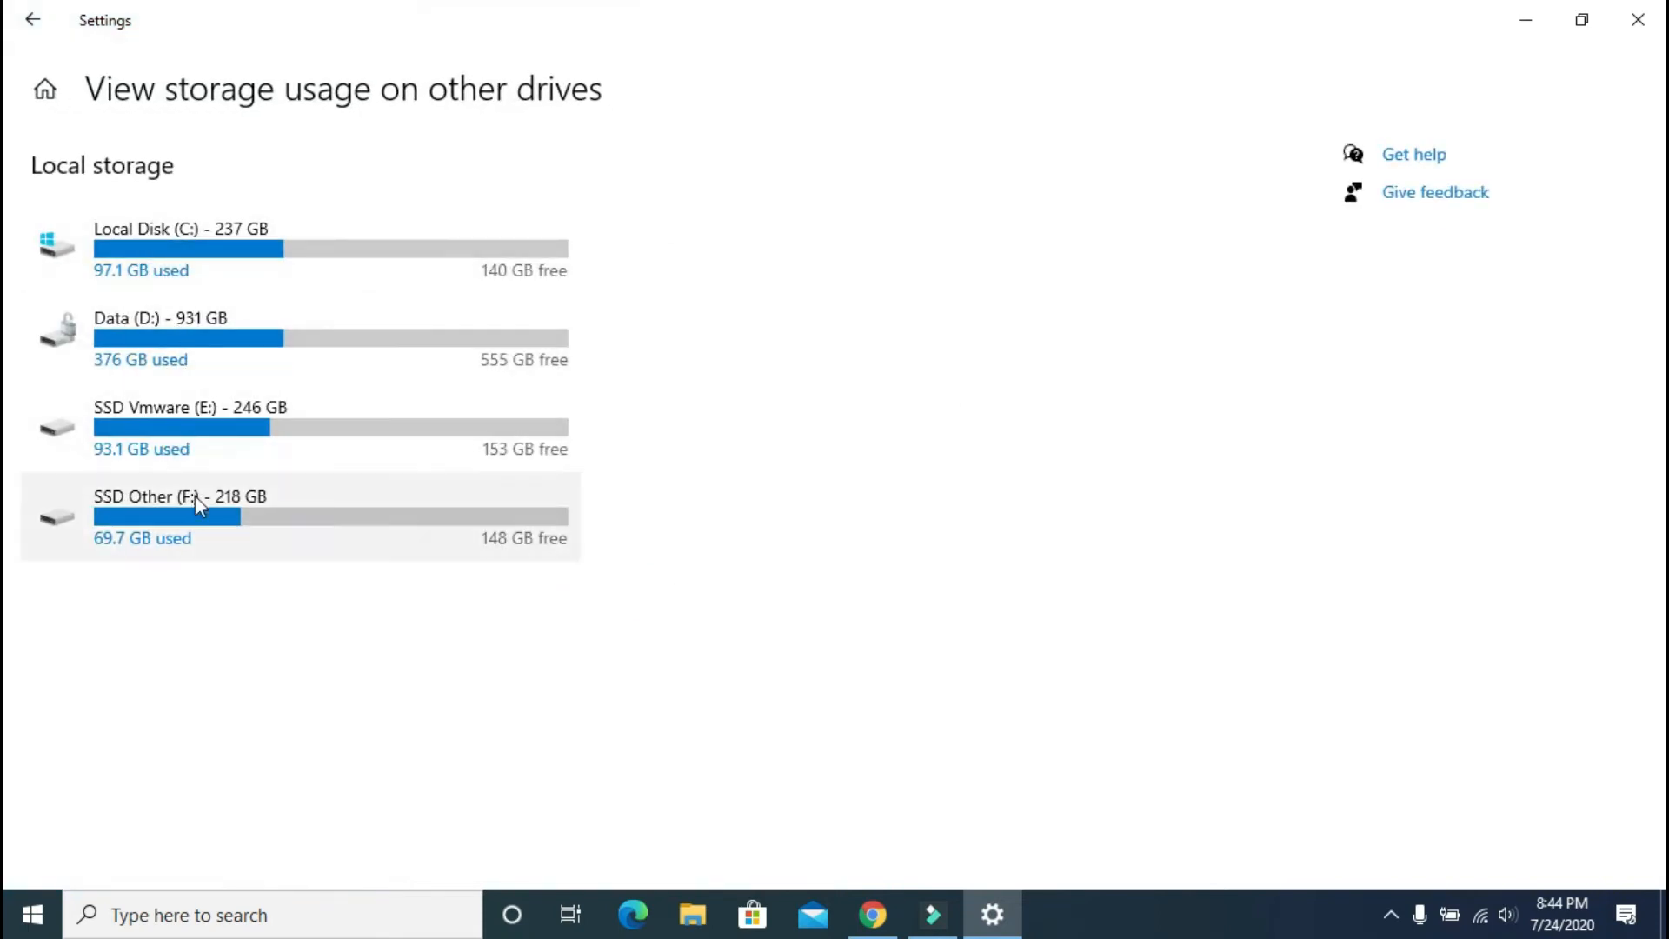
{"action": "left_click", "coordinate": [184, 345]}
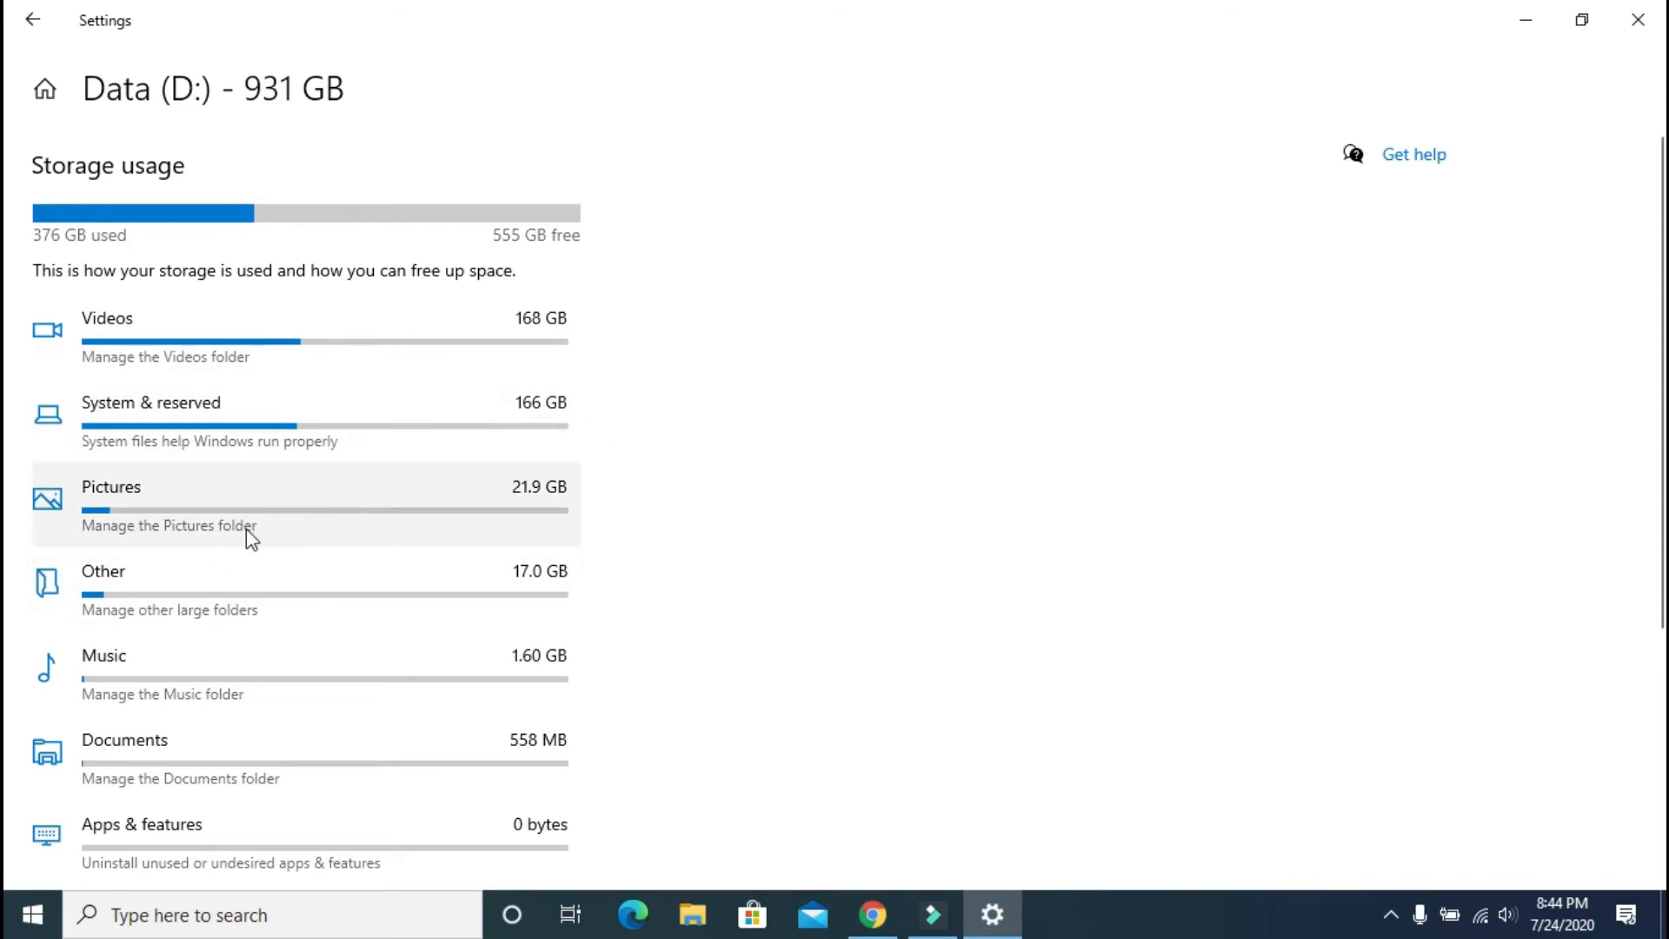
{"action": "scroll", "coordinate": [249, 539], "scroll_direction": "down", "scroll_amount": 5}
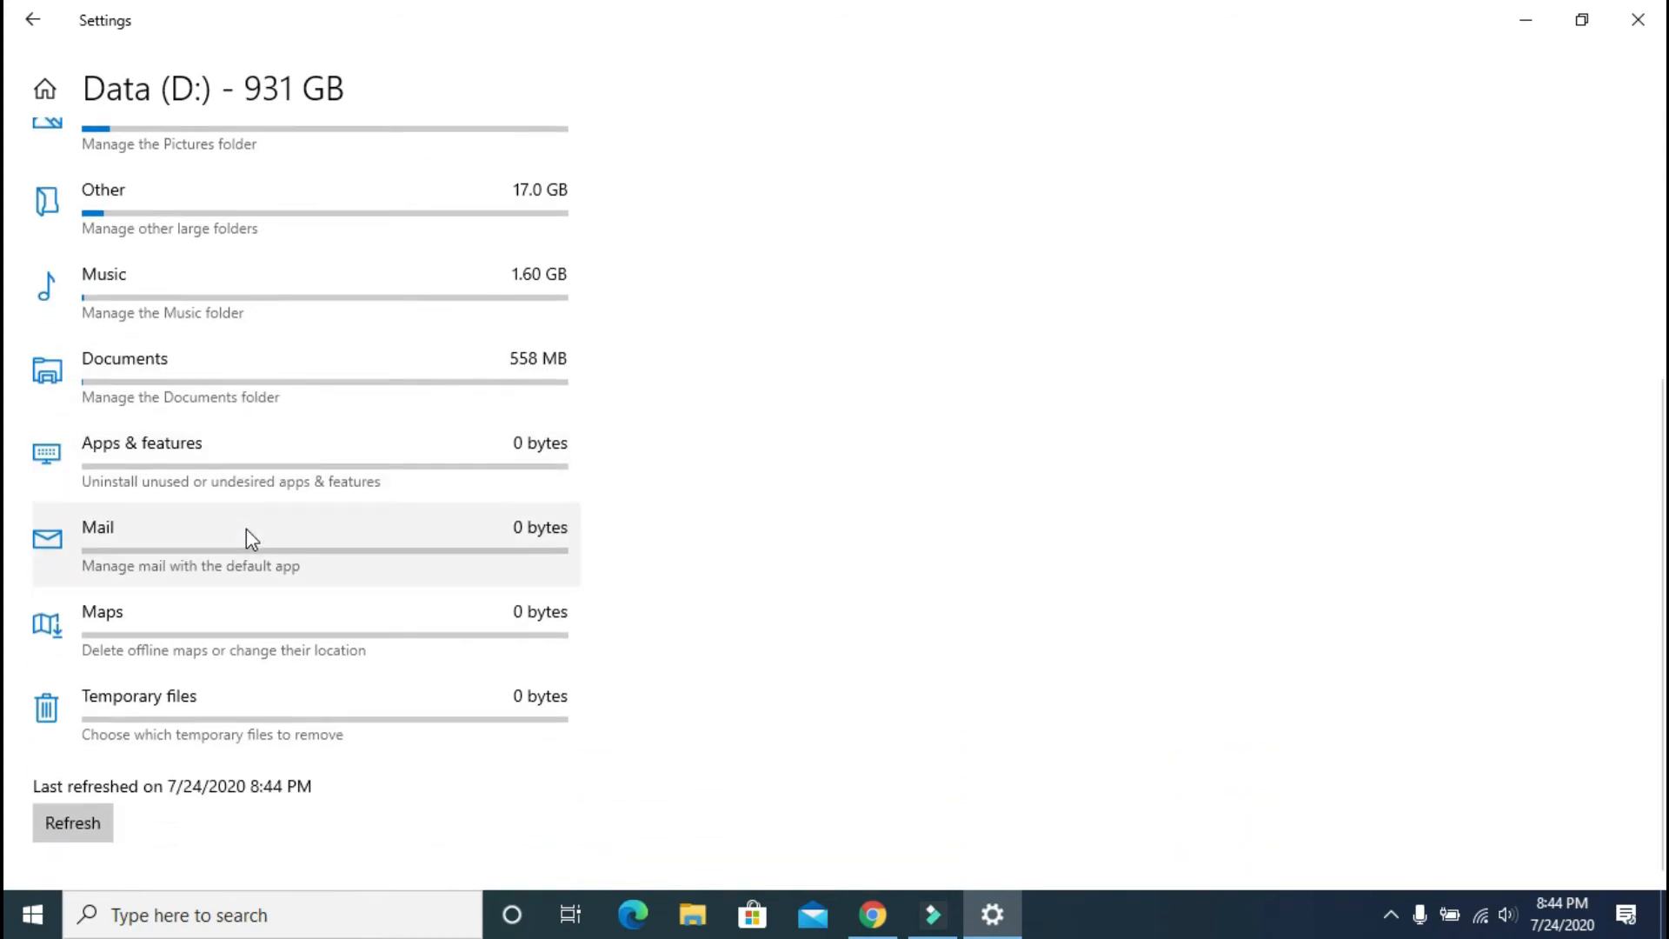
{"action": "scroll", "coordinate": [250, 539], "scroll_direction": "up", "scroll_amount": 5}
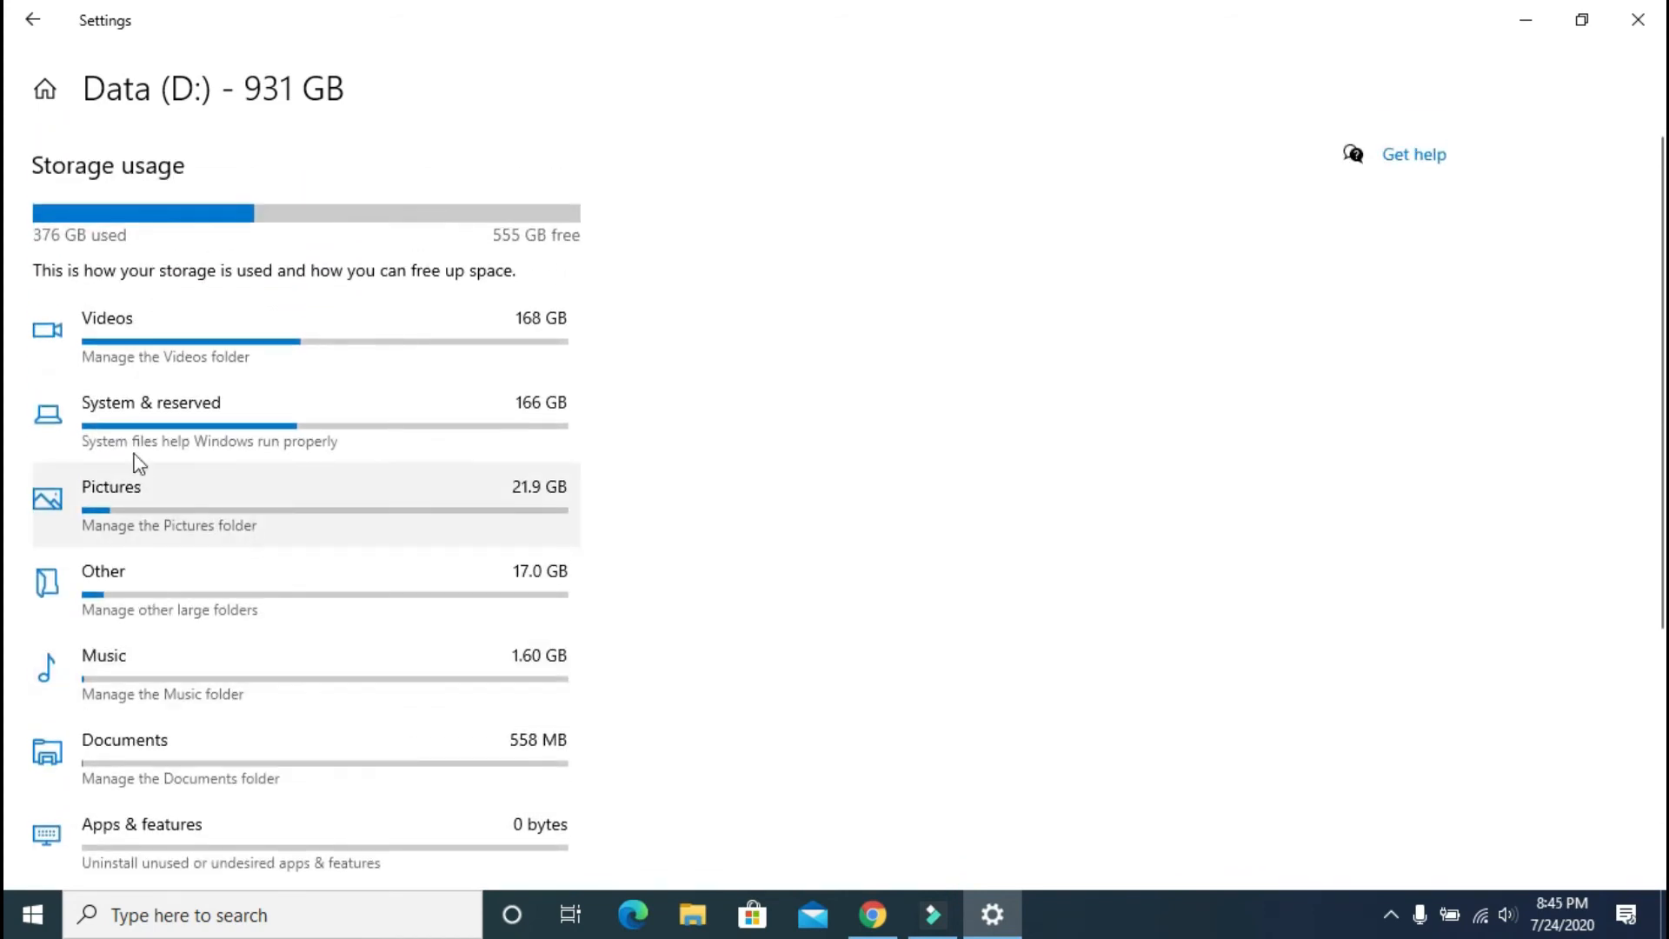
{"action": "left_click", "coordinate": [10, 35]}
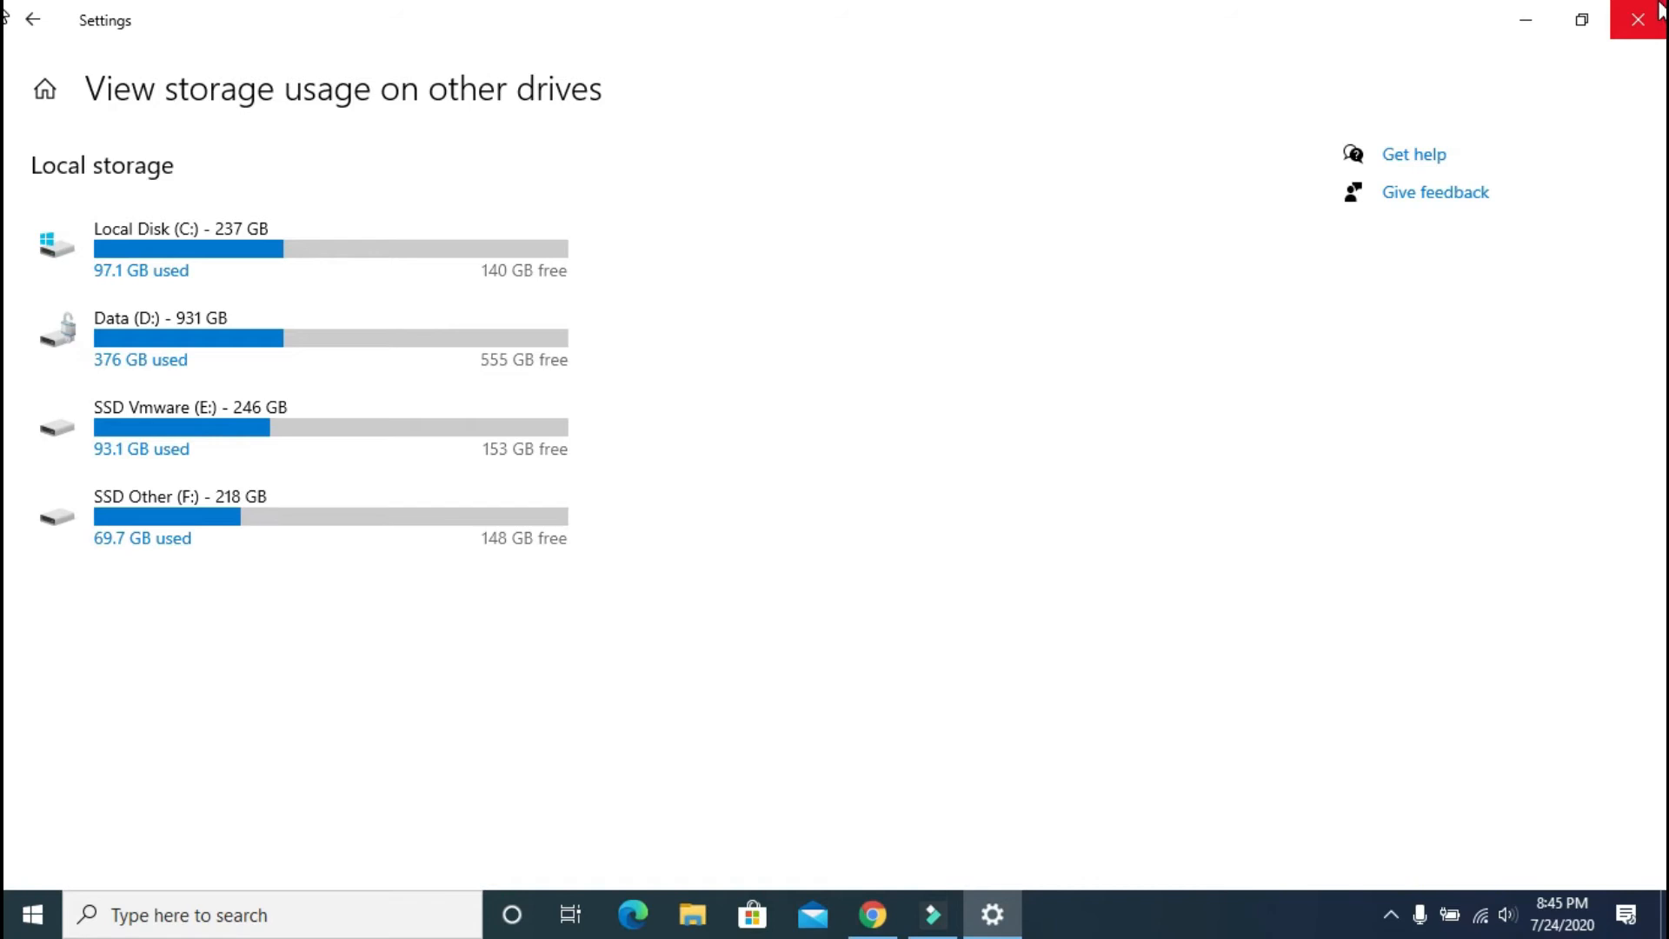
{"action": "left_click", "coordinate": [1661, 12]}
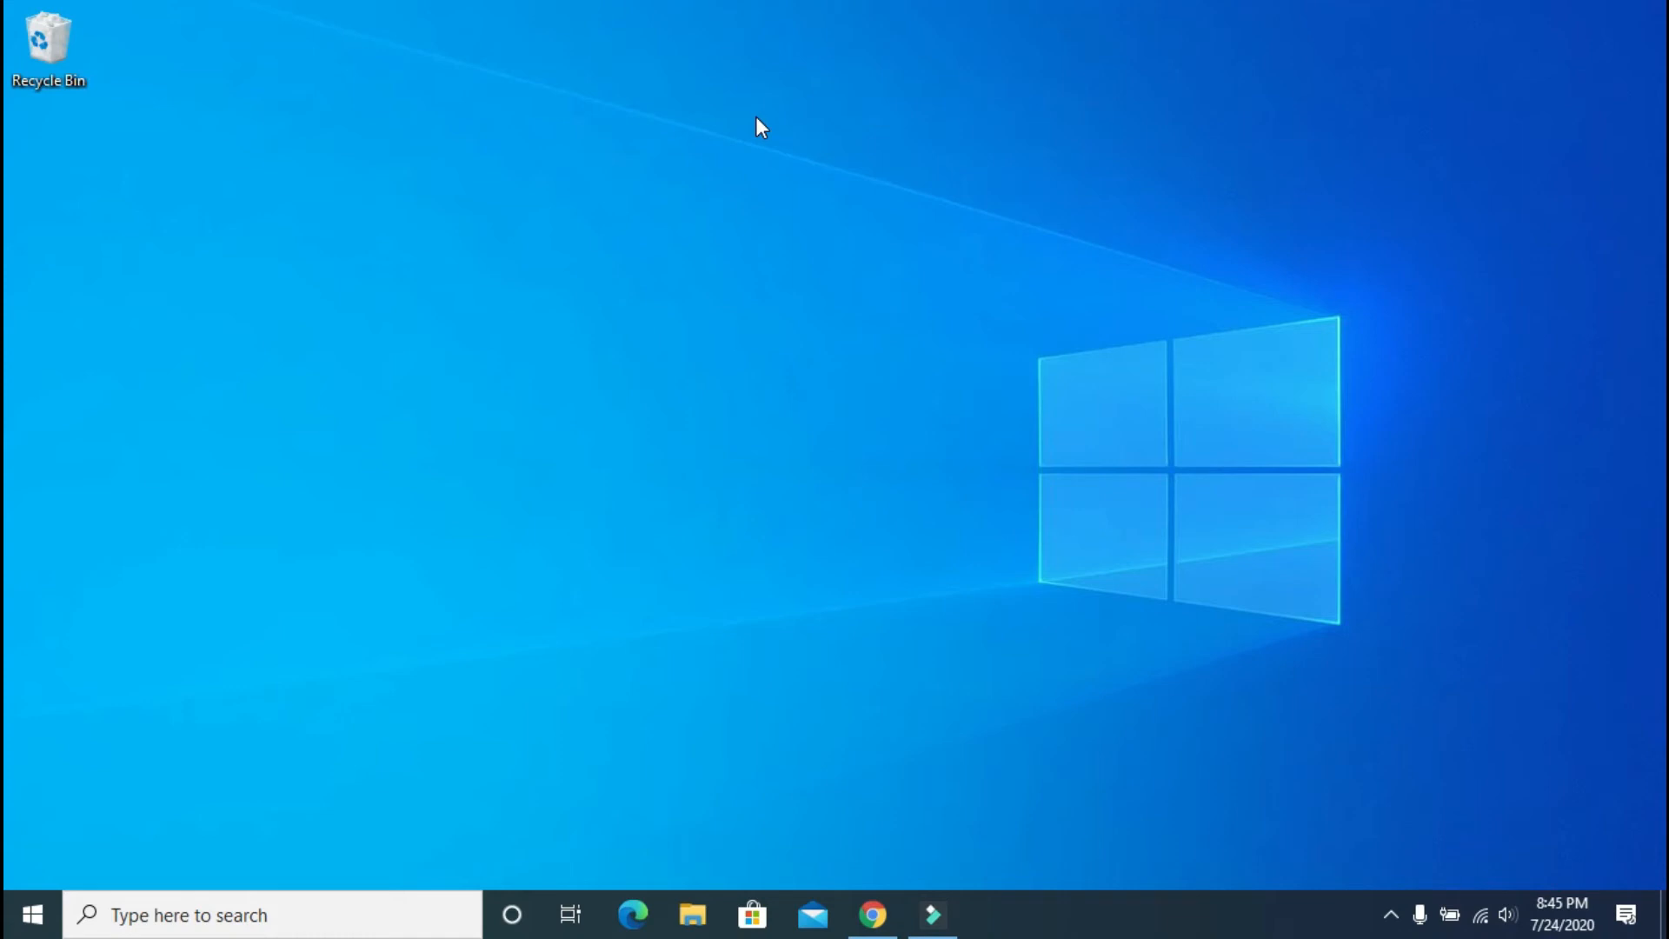
Step: Search the Start menu for 'sni' to find Snipping Tool
{"action": "key", "text": "super"}
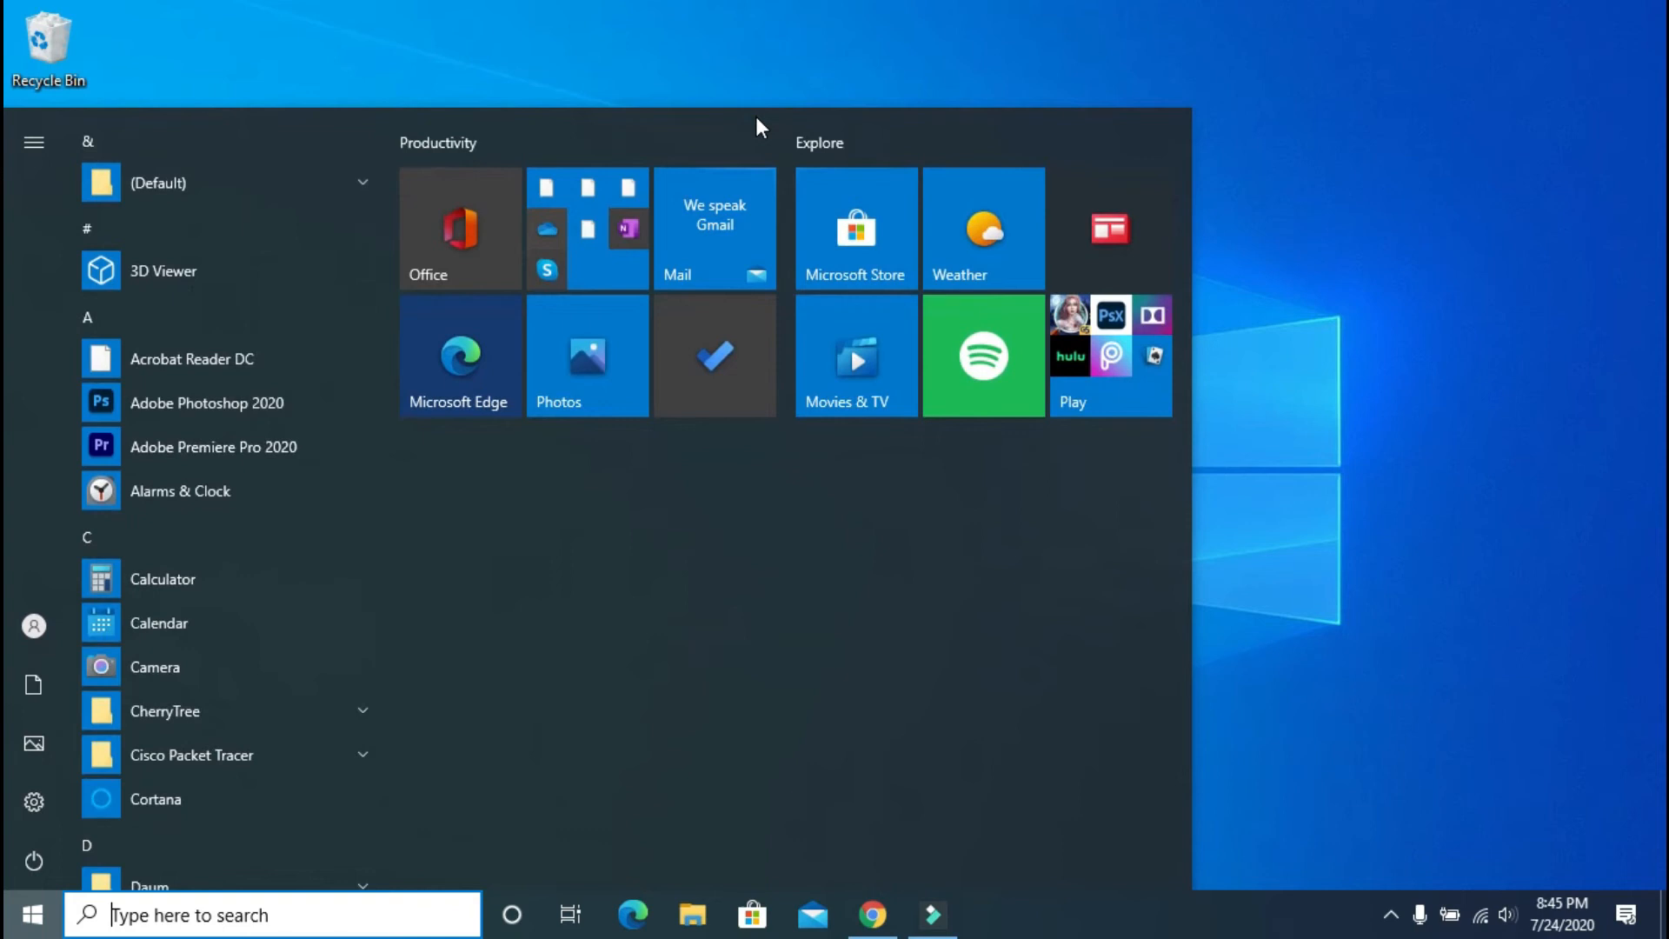
{"action": "type", "text": "sni"}
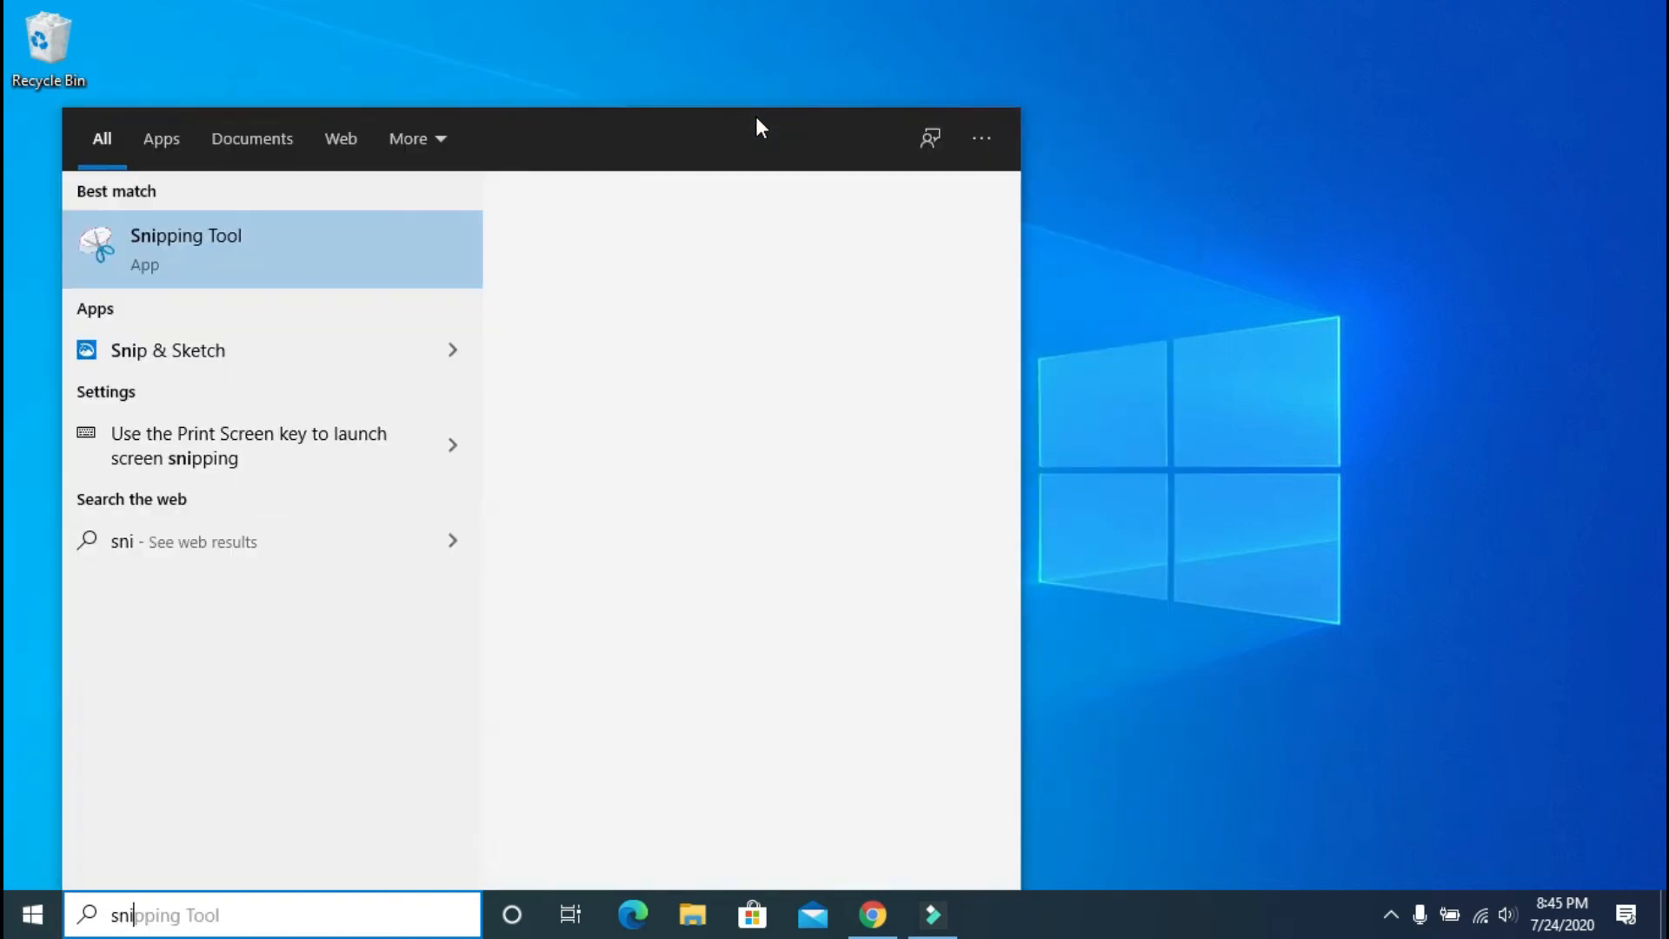
Step: Launch Snipping Tool and take a rectangular snip of the desktop around the Recycle Bin
{"action": "left_click", "coordinate": [191, 250]}
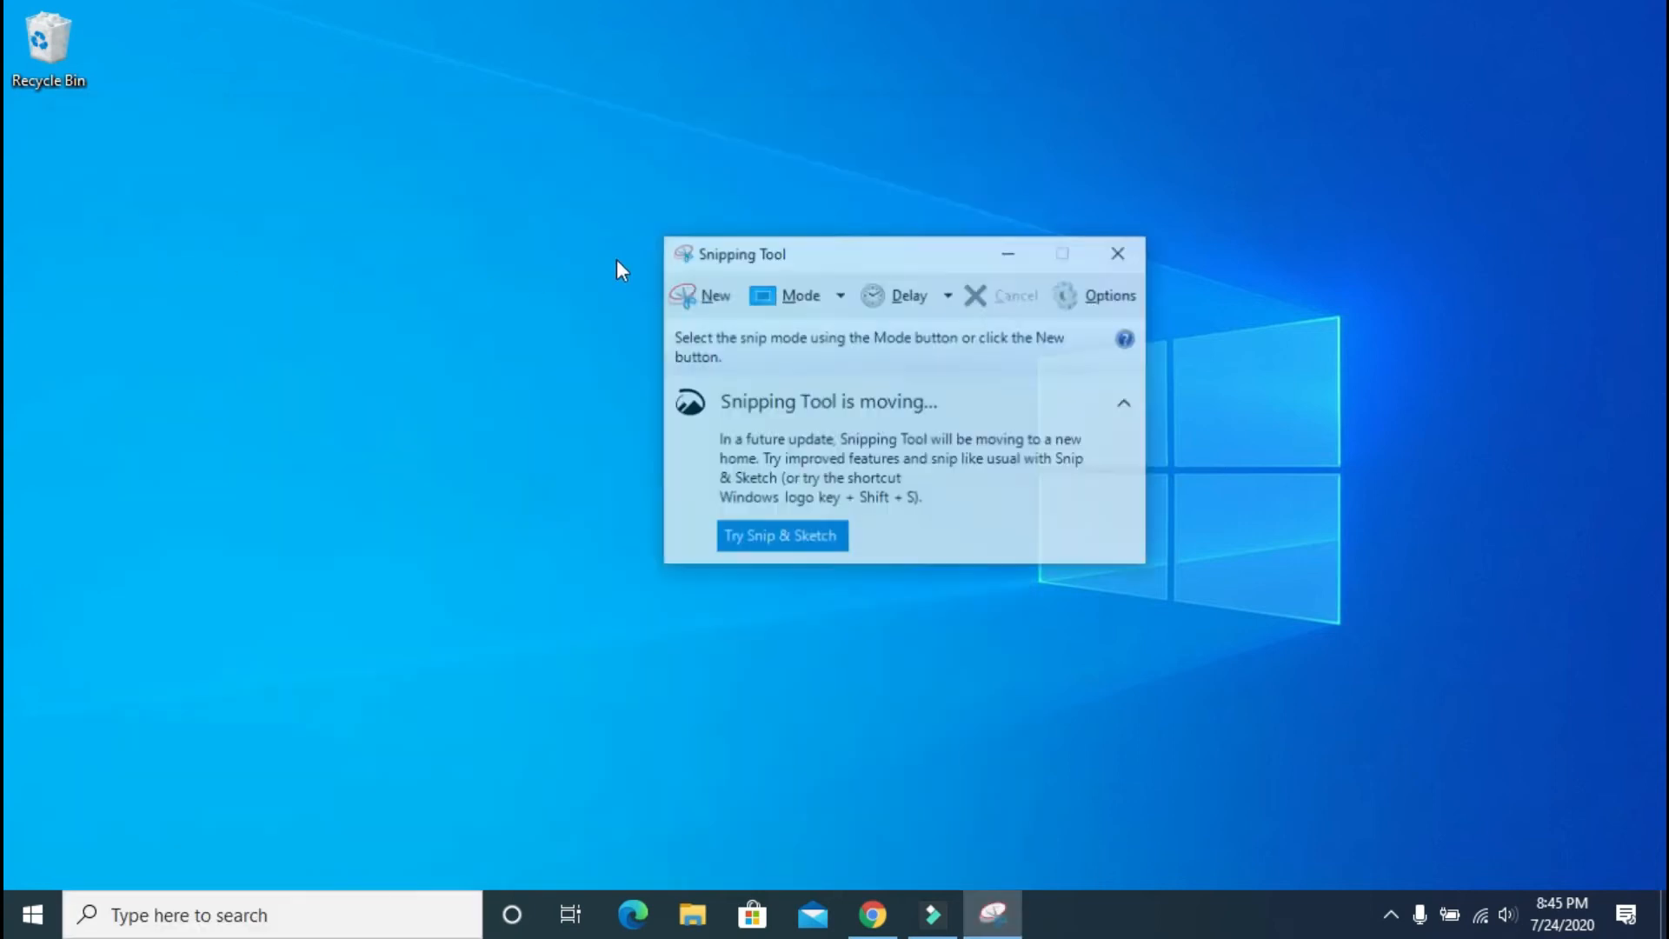
{"action": "left_click_drag", "start_coordinate": [915, 258], "coordinate": [945, 63]}
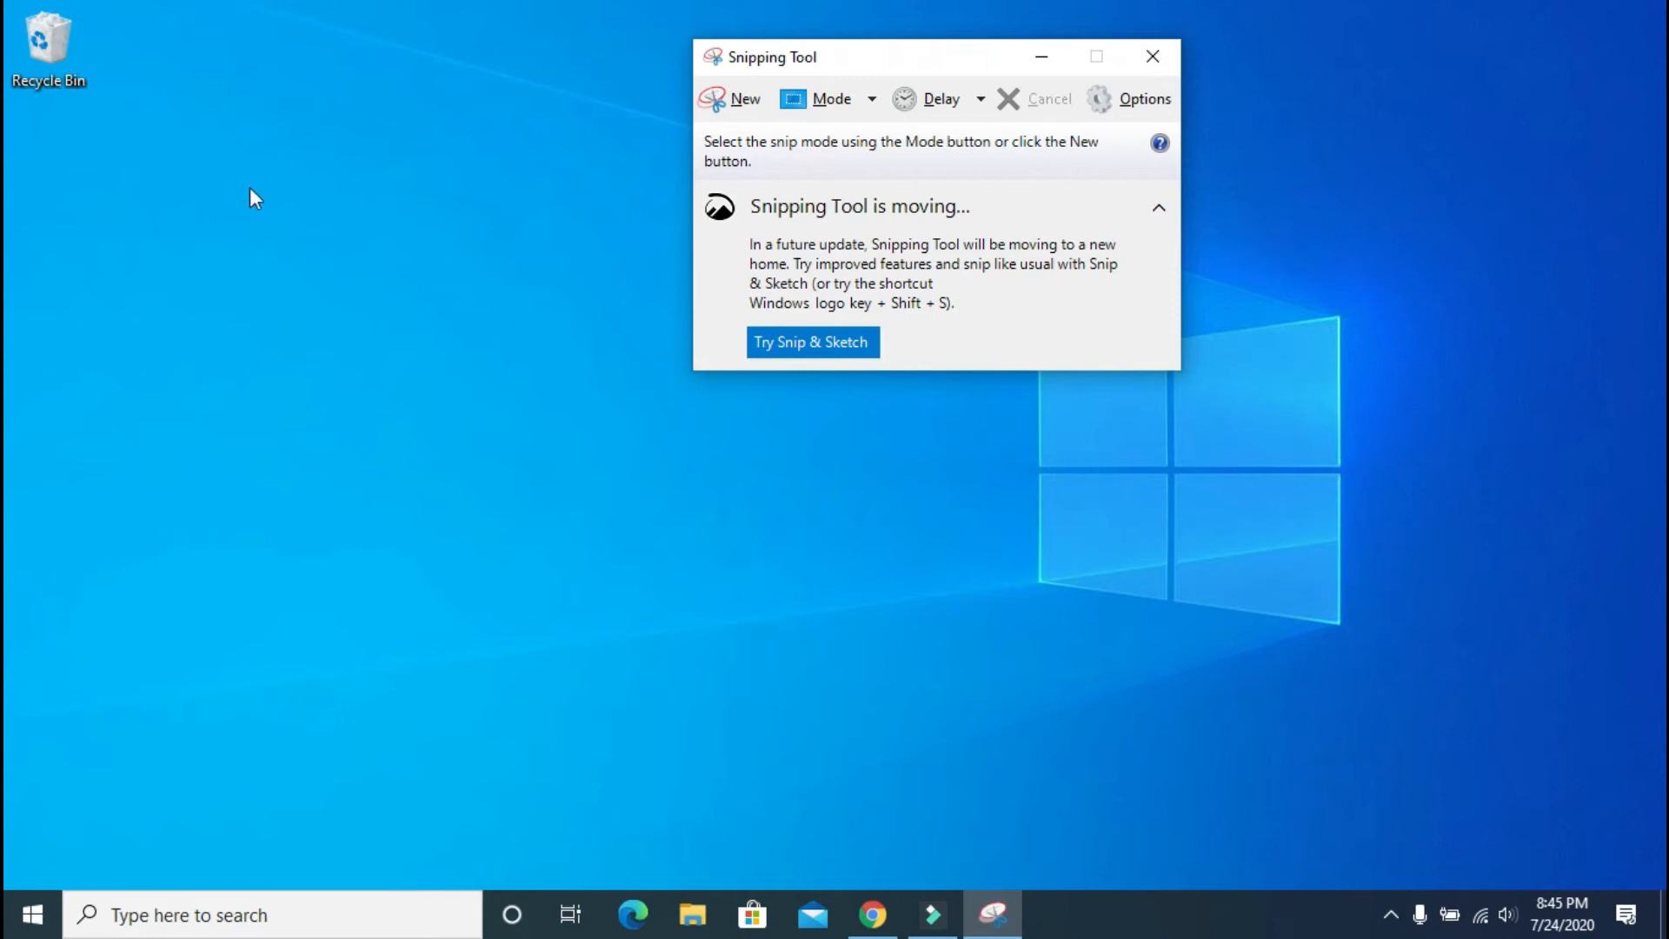
{"action": "left_click", "coordinate": [741, 99]}
{"action": "left_click_drag", "start_coordinate": [239, 1], "coordinate": [12, 889]}
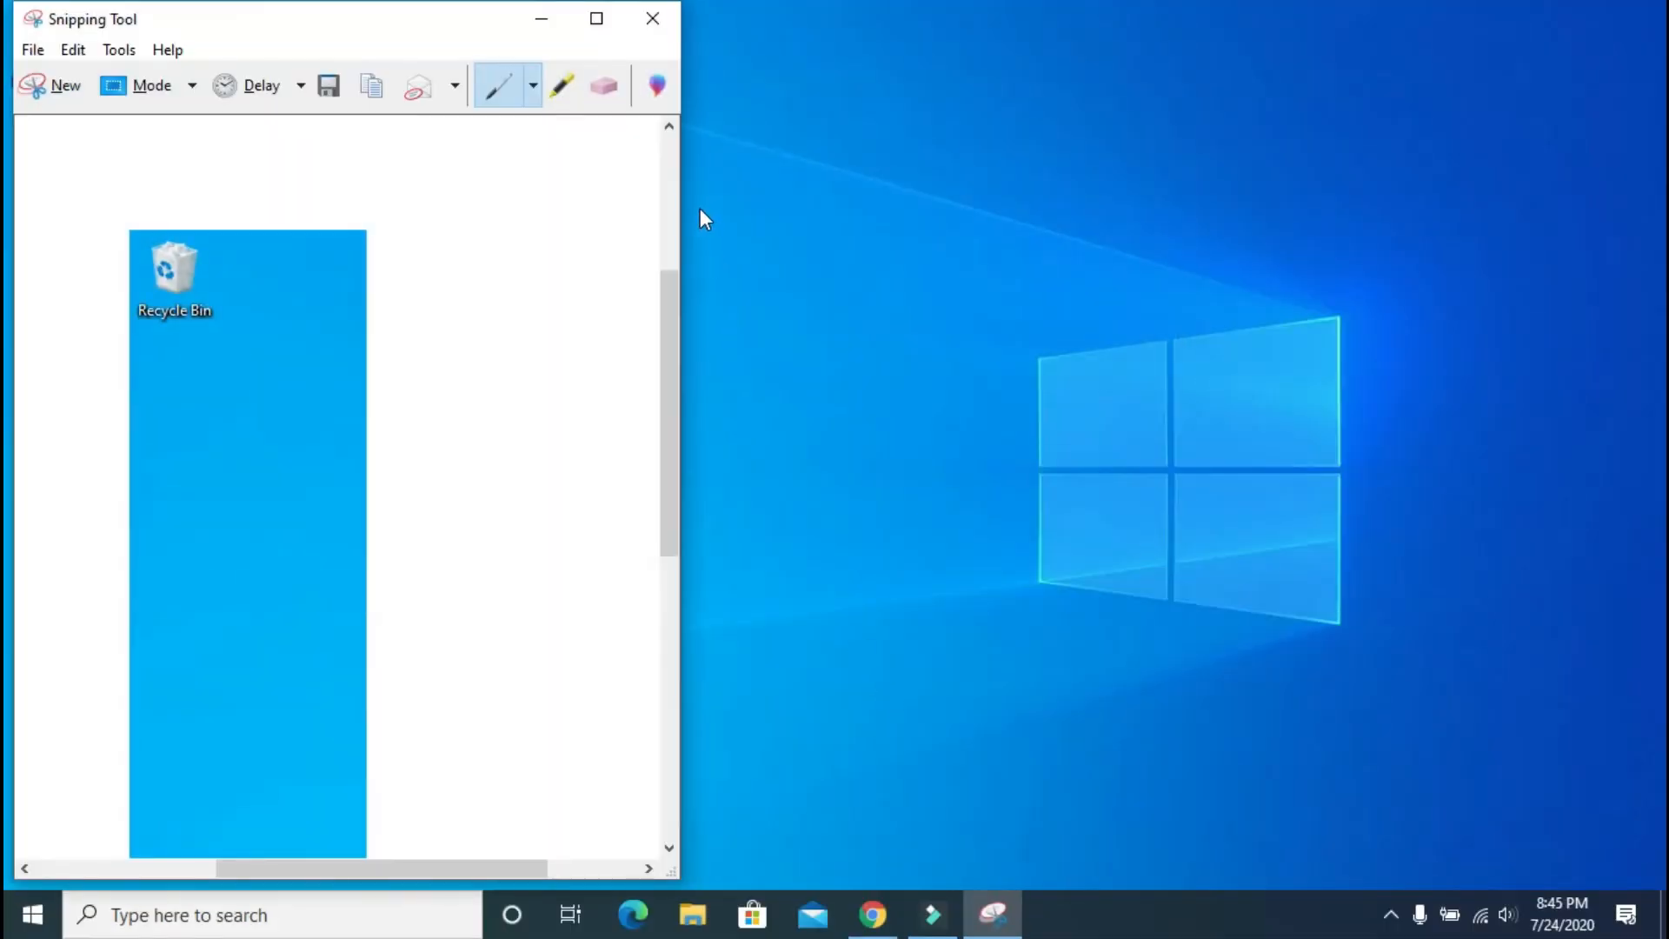
{"action": "left_click_drag", "start_coordinate": [305, 19], "coordinate": [626, 2]}
Step: Switch the snip mode to Free-form Snip and start a new snip
{"action": "left_click", "coordinate": [68, 84]}
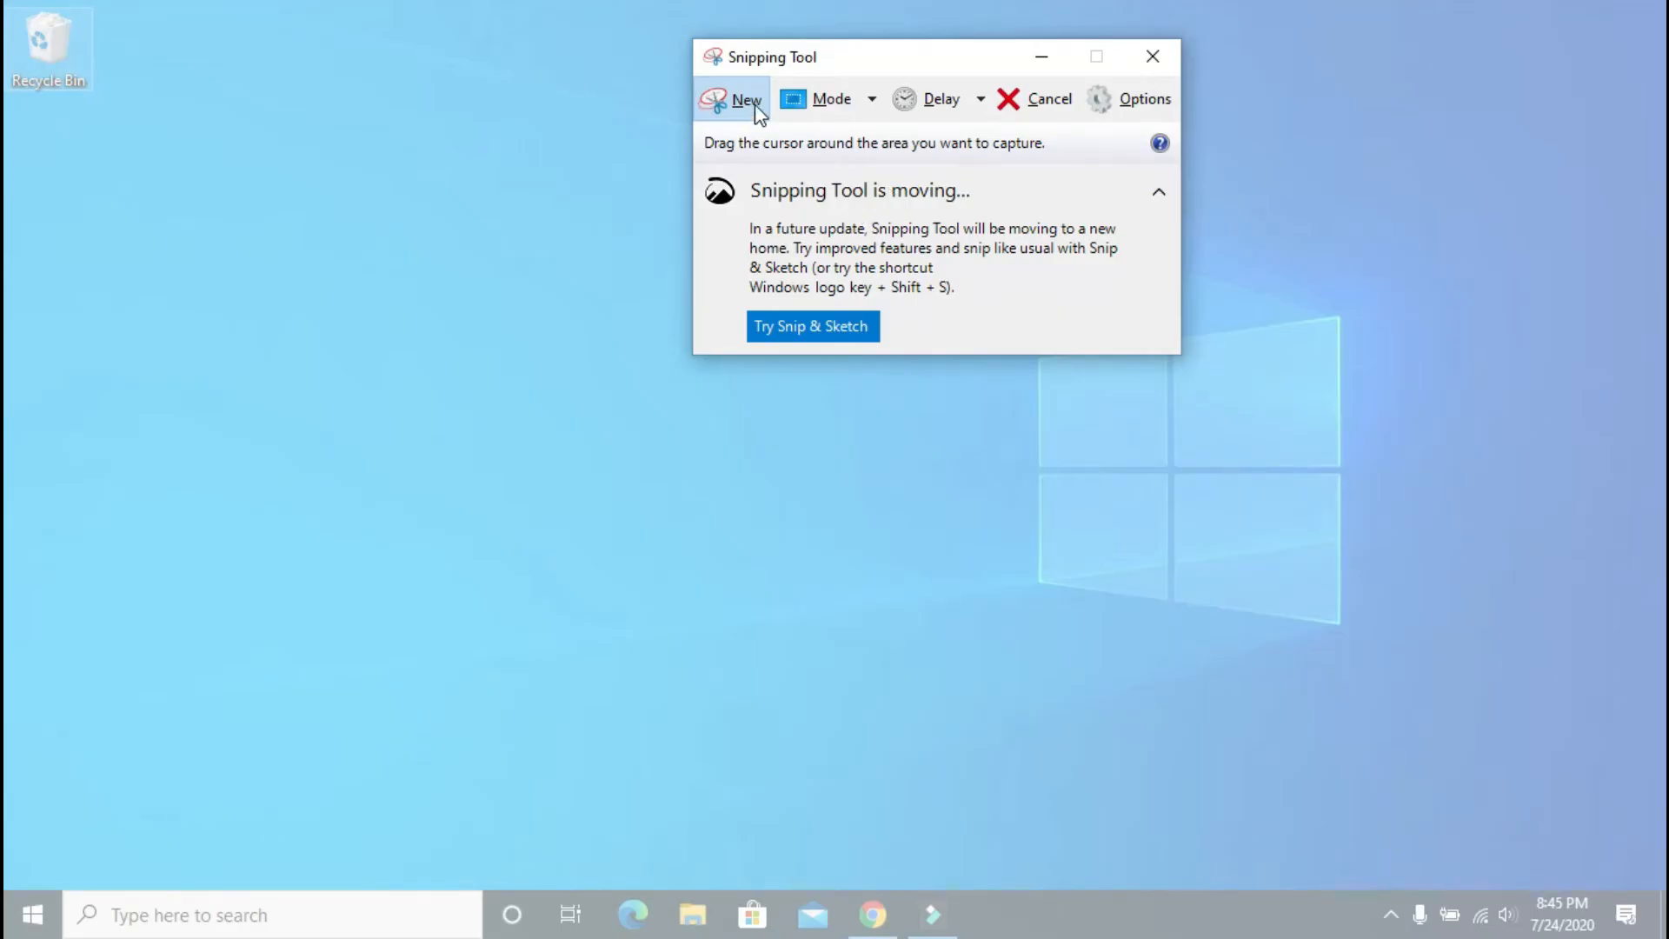
{"action": "left_click", "coordinate": [876, 106]}
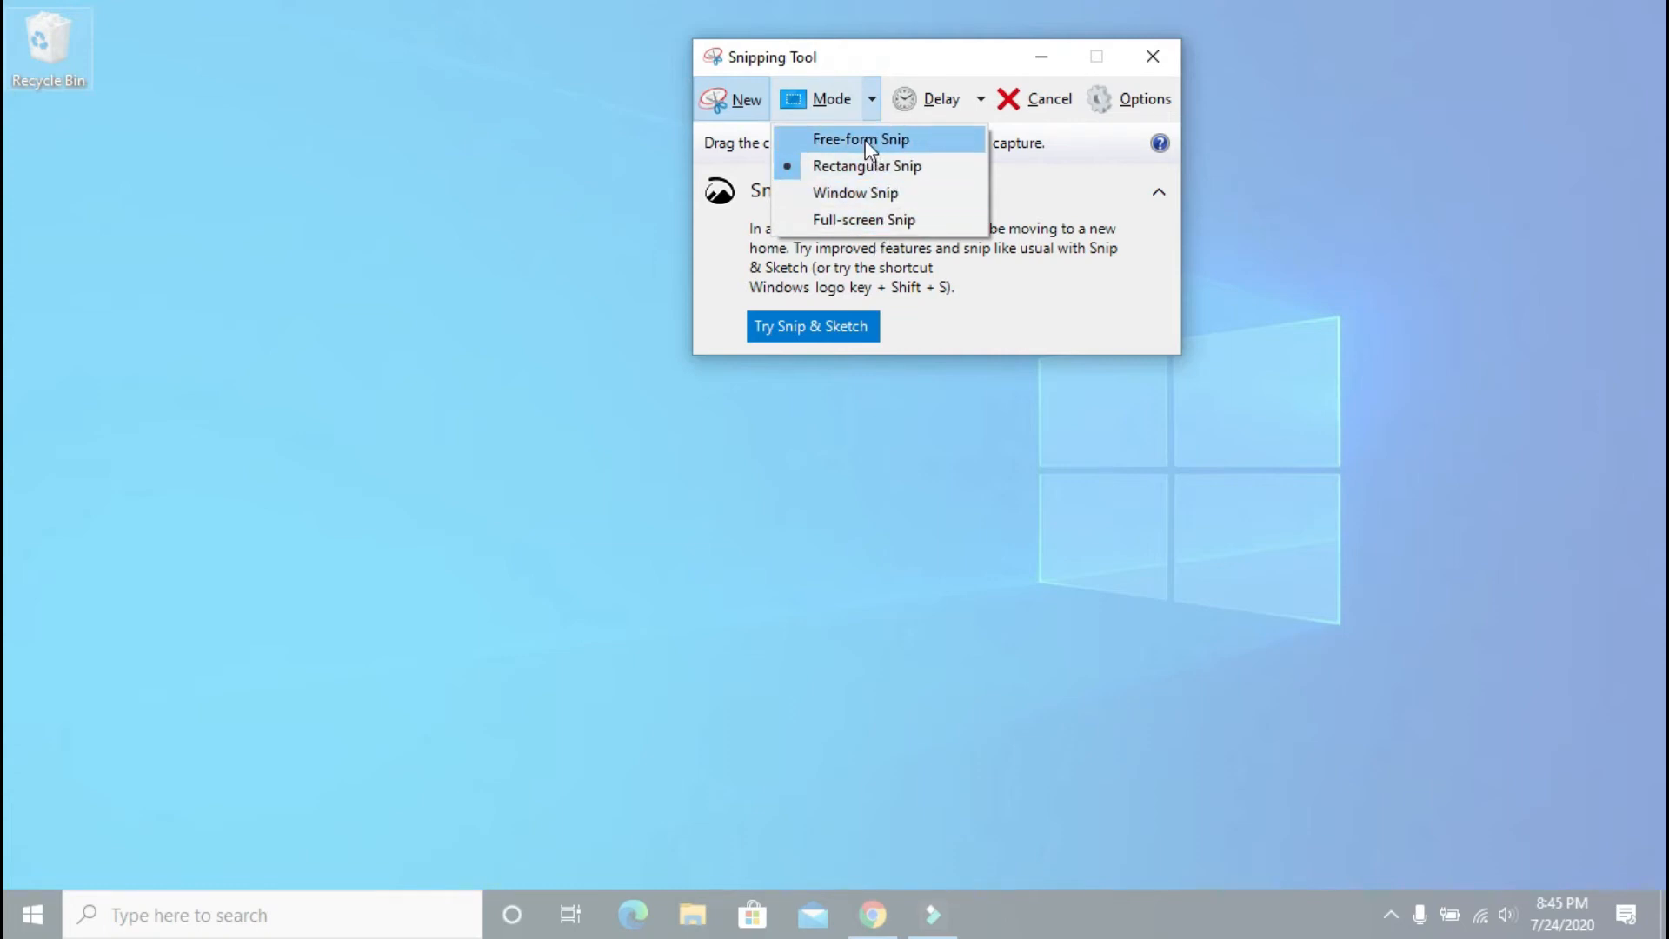
{"action": "left_click", "coordinate": [870, 141]}
{"action": "left_click", "coordinate": [738, 111]}
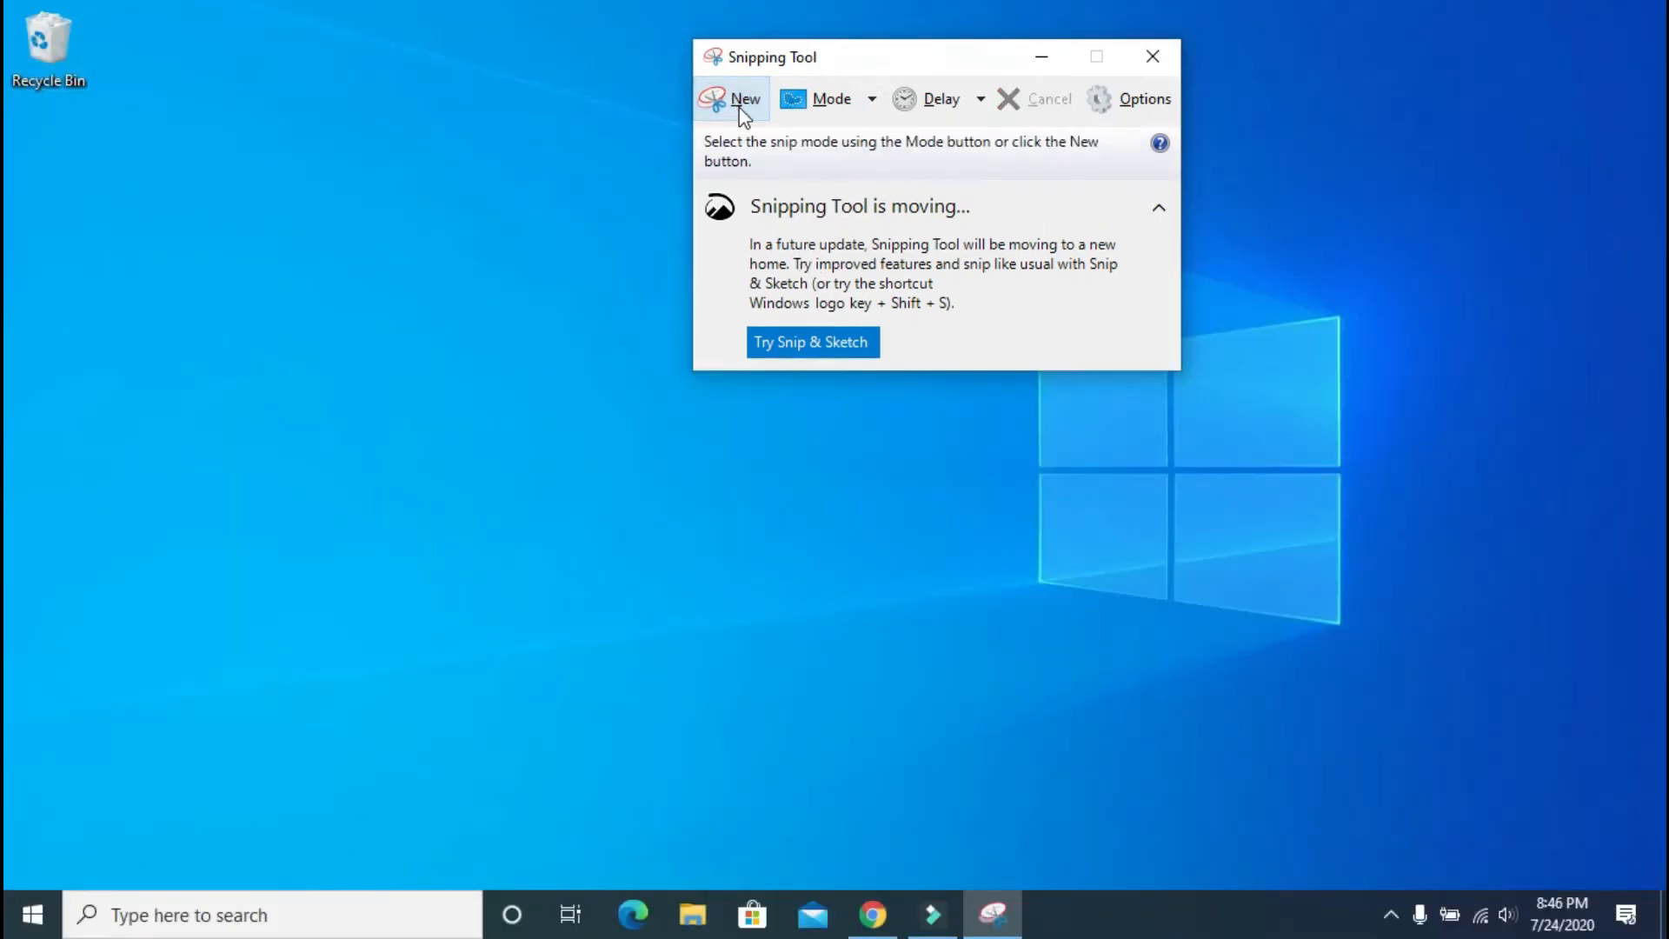
{"action": "left_click", "coordinate": [826, 104]}
{"action": "left_click", "coordinate": [500, 183]}
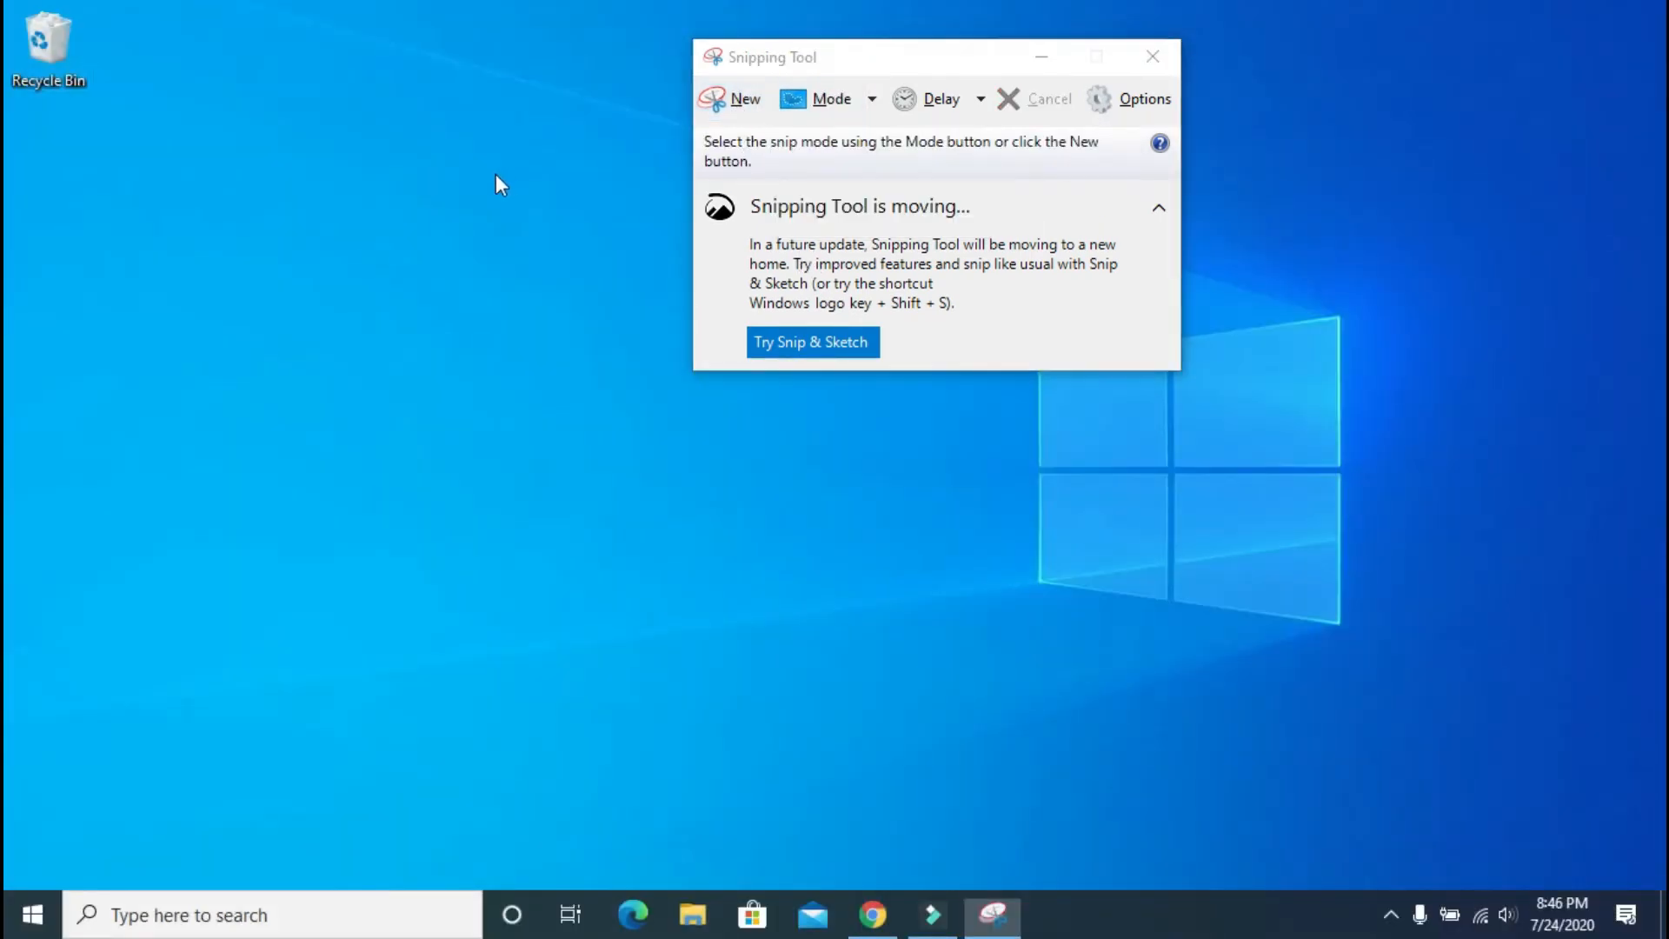
{"action": "left_click", "coordinate": [730, 105]}
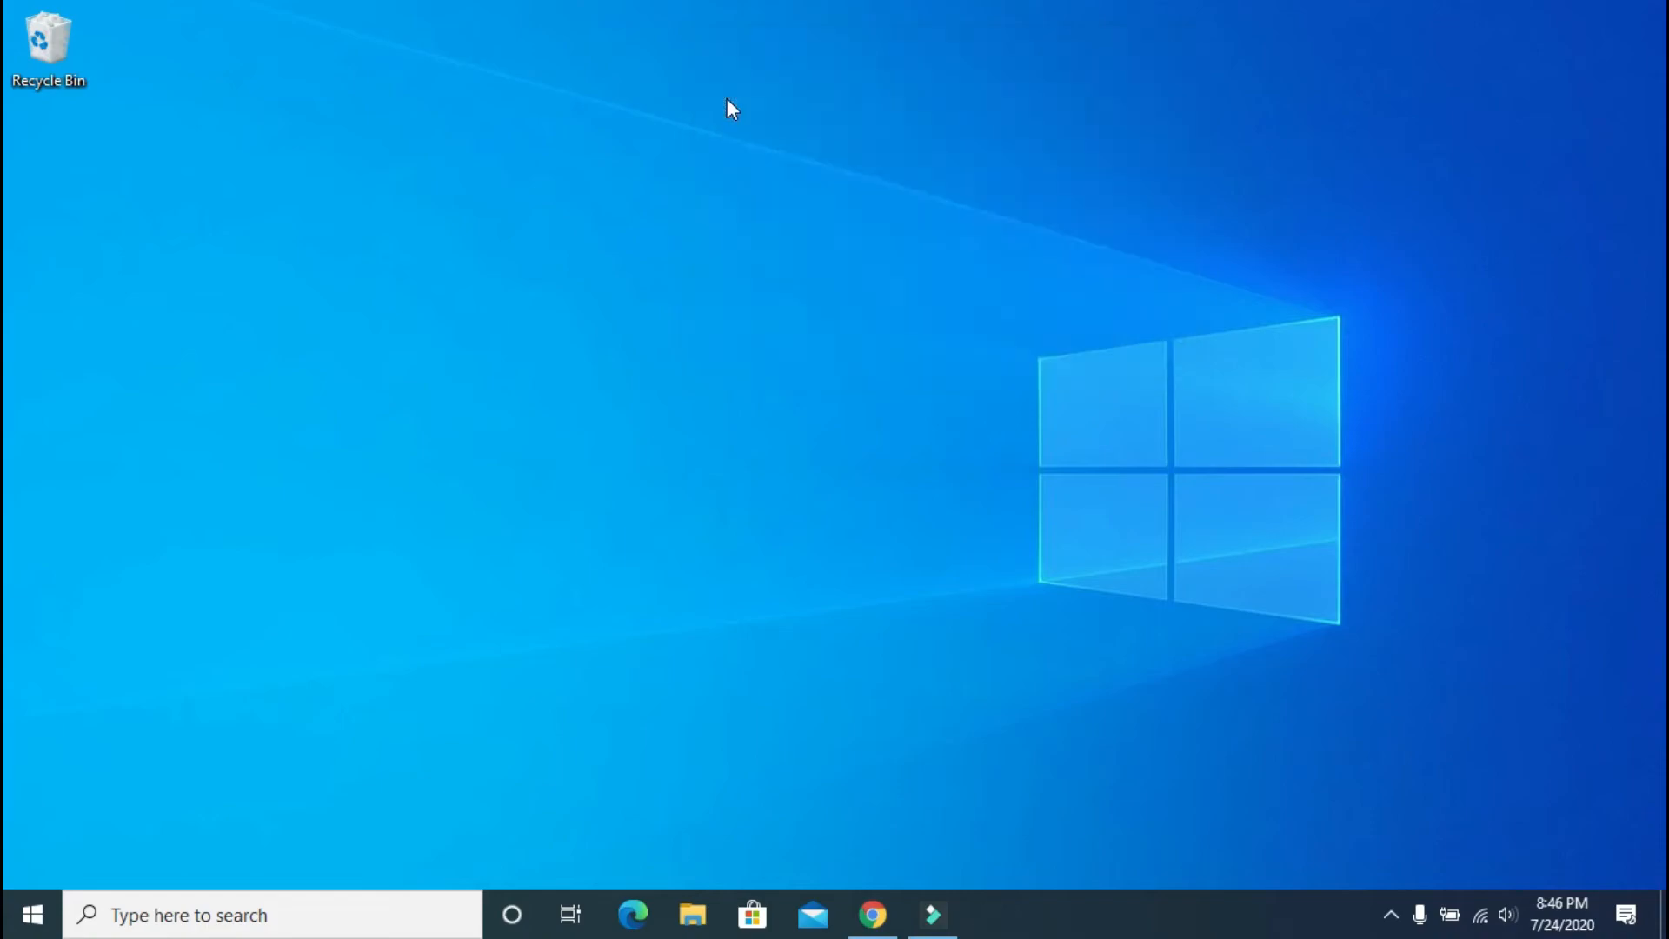
Step: Draw a small free-form snip outline on the desktop
{"action": "mouse_move", "coordinate": [389, 165]}
{"action": "left_mouse_down"}
{"action": "mouse_move", "coordinate": [328, 365]}
{"action": "mouse_move", "coordinate": [660, 638]}
{"action": "mouse_move", "coordinate": [1114, 525]}
{"action": "mouse_move", "coordinate": [1078, 189]}
{"action": "mouse_move", "coordinate": [544, 74]}
{"action": "mouse_move", "coordinate": [388, 184]}
{"action": "left_mouse_up"}
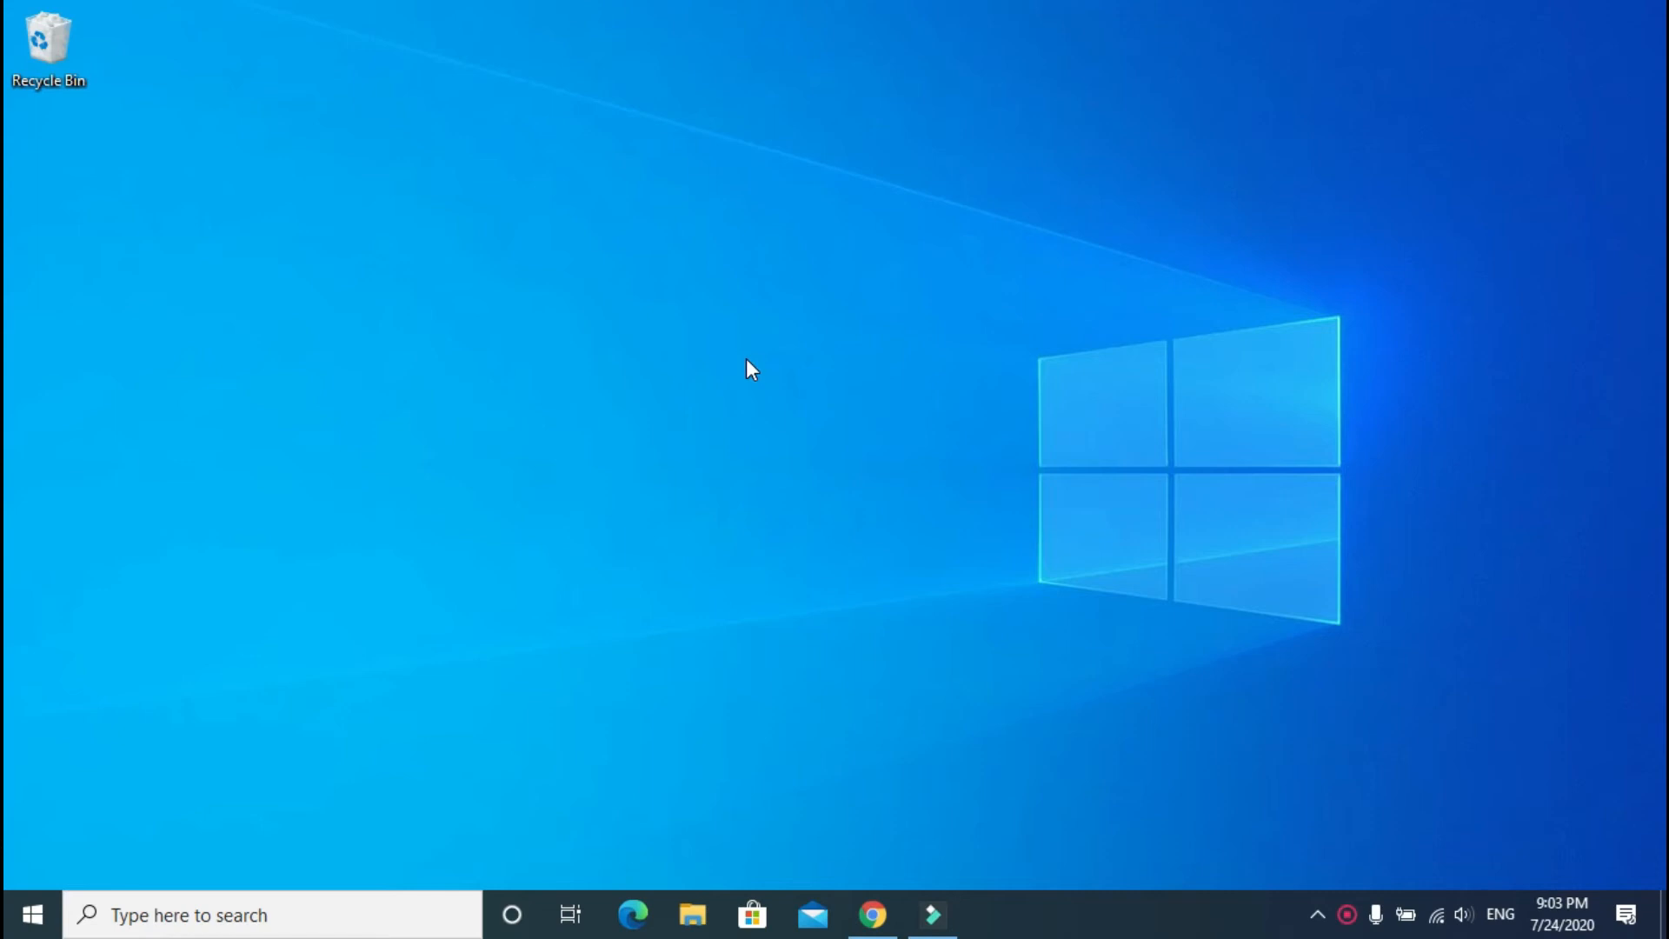
Step: Launch Sticky Notes from Start search and move the new note toward the screen centre
{"action": "key", "text": "super"}
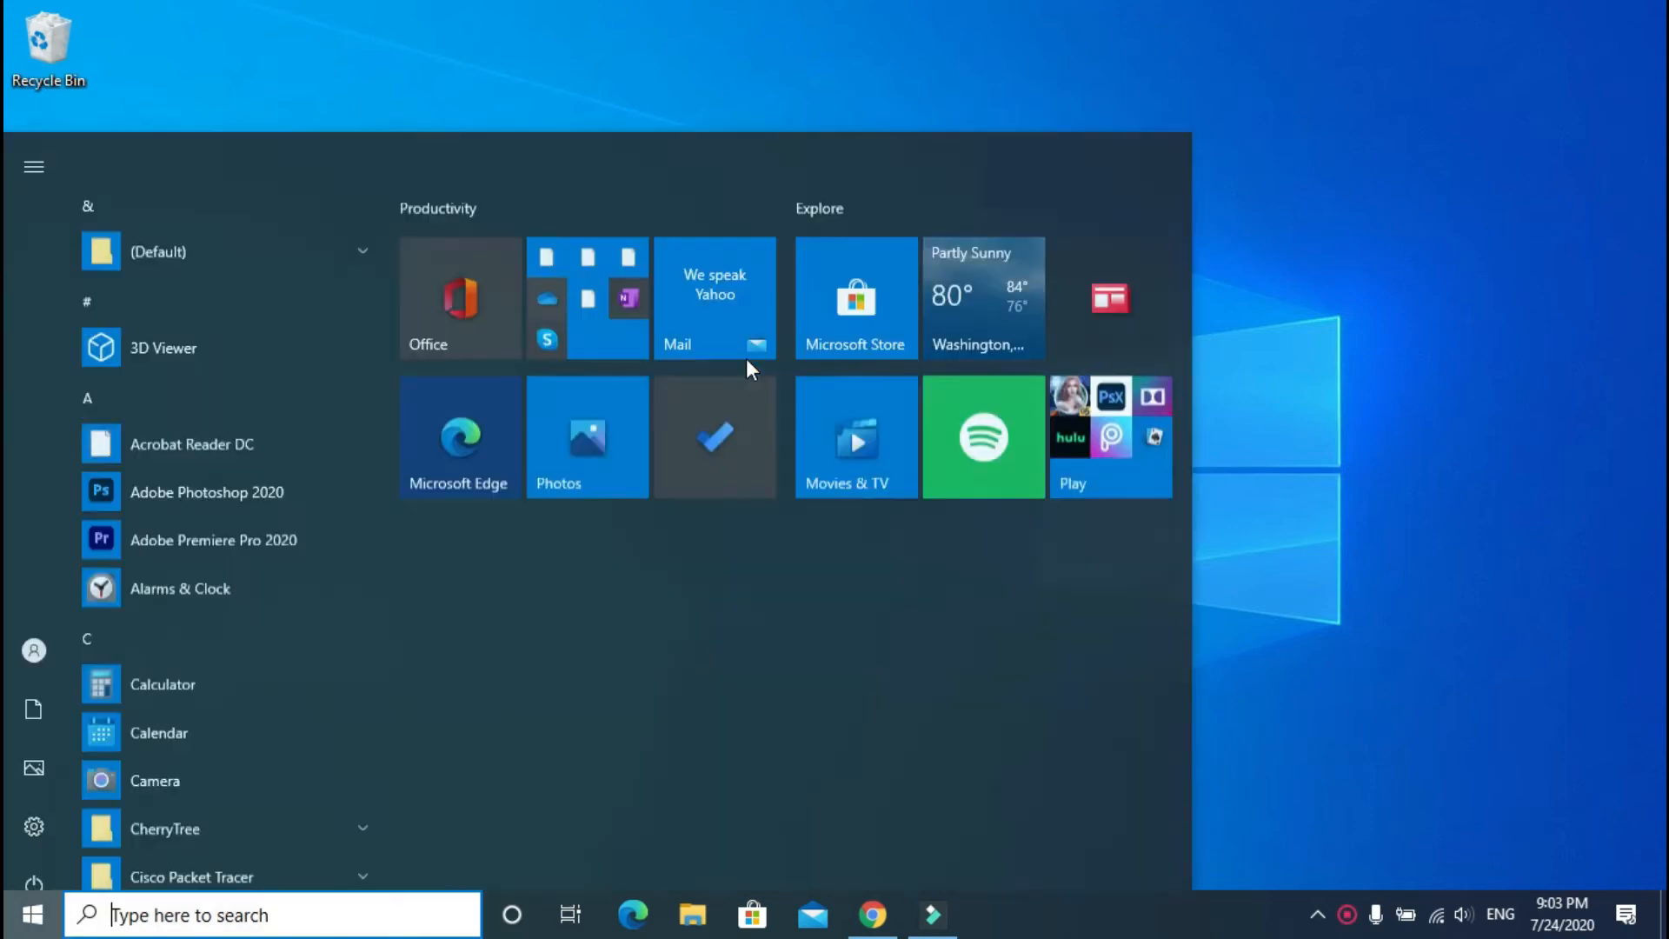
{"action": "type", "text": "st"}
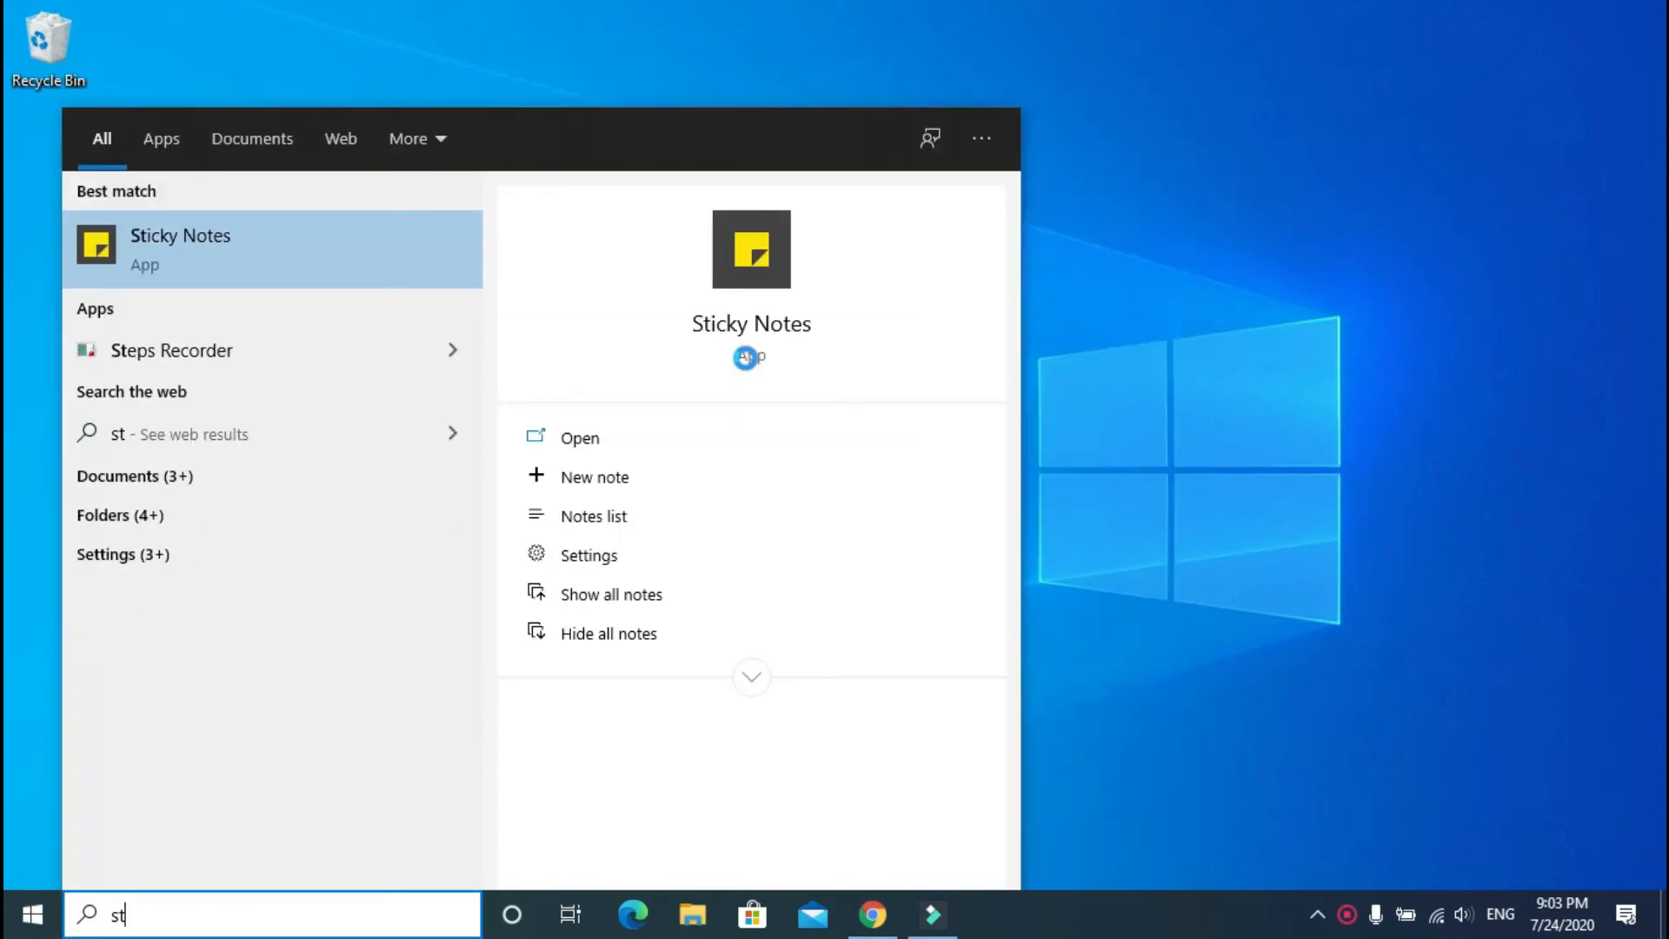
{"action": "left_click", "coordinate": [746, 357]}
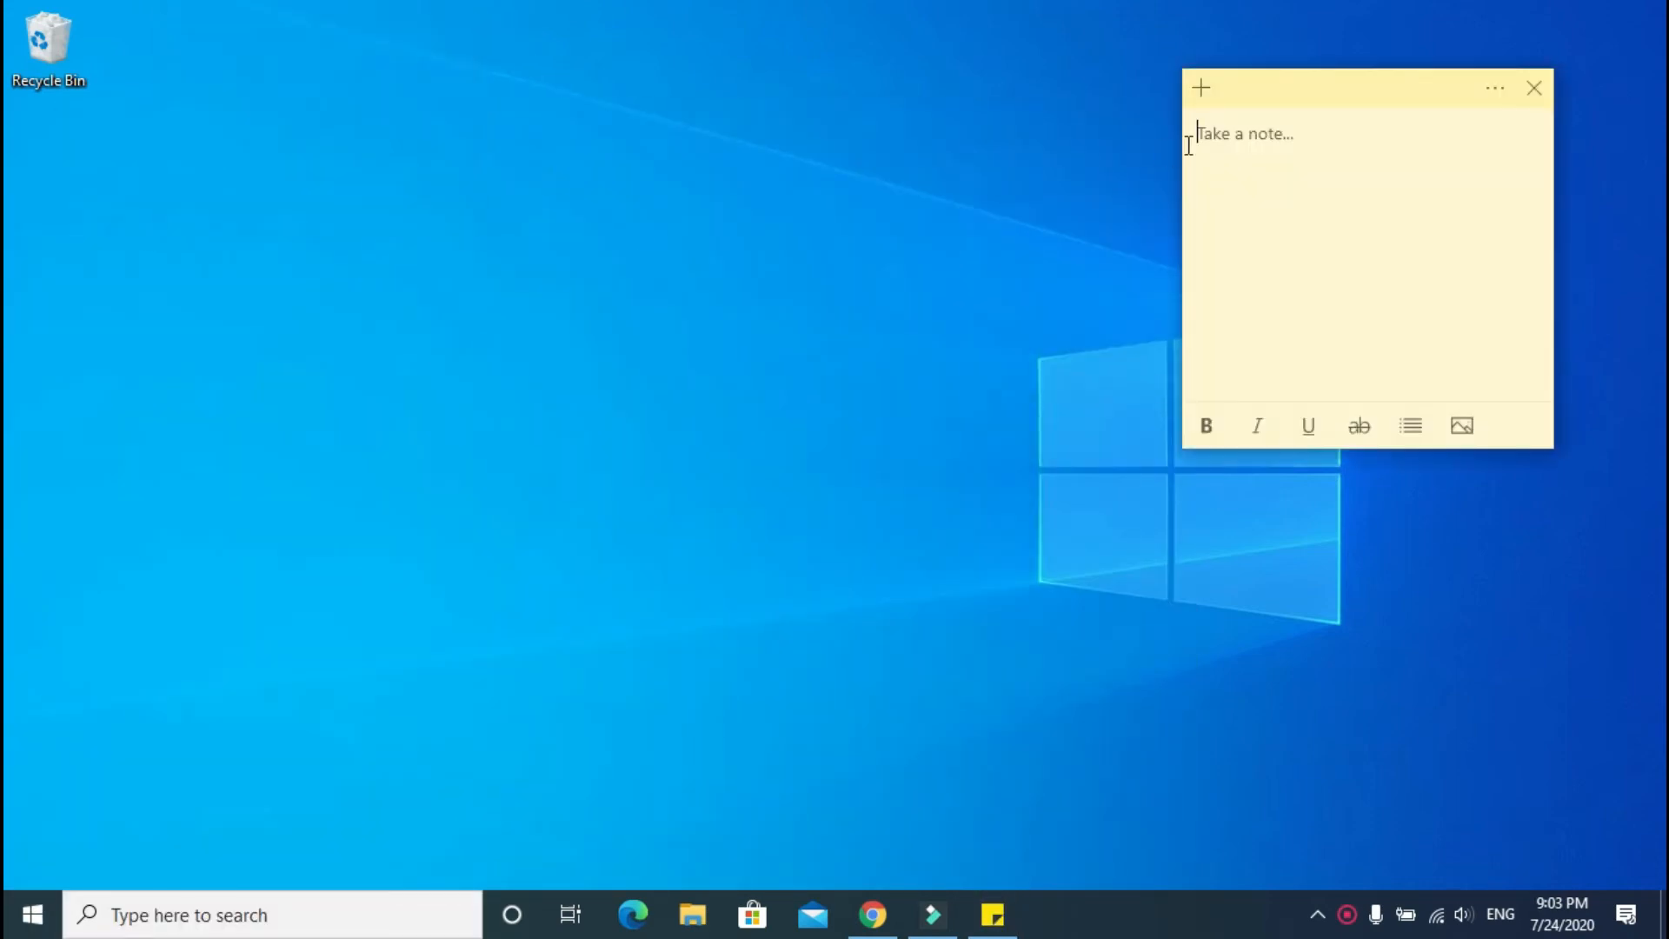
{"action": "left_click_drag", "start_coordinate": [1252, 86], "coordinate": [935, 113]}
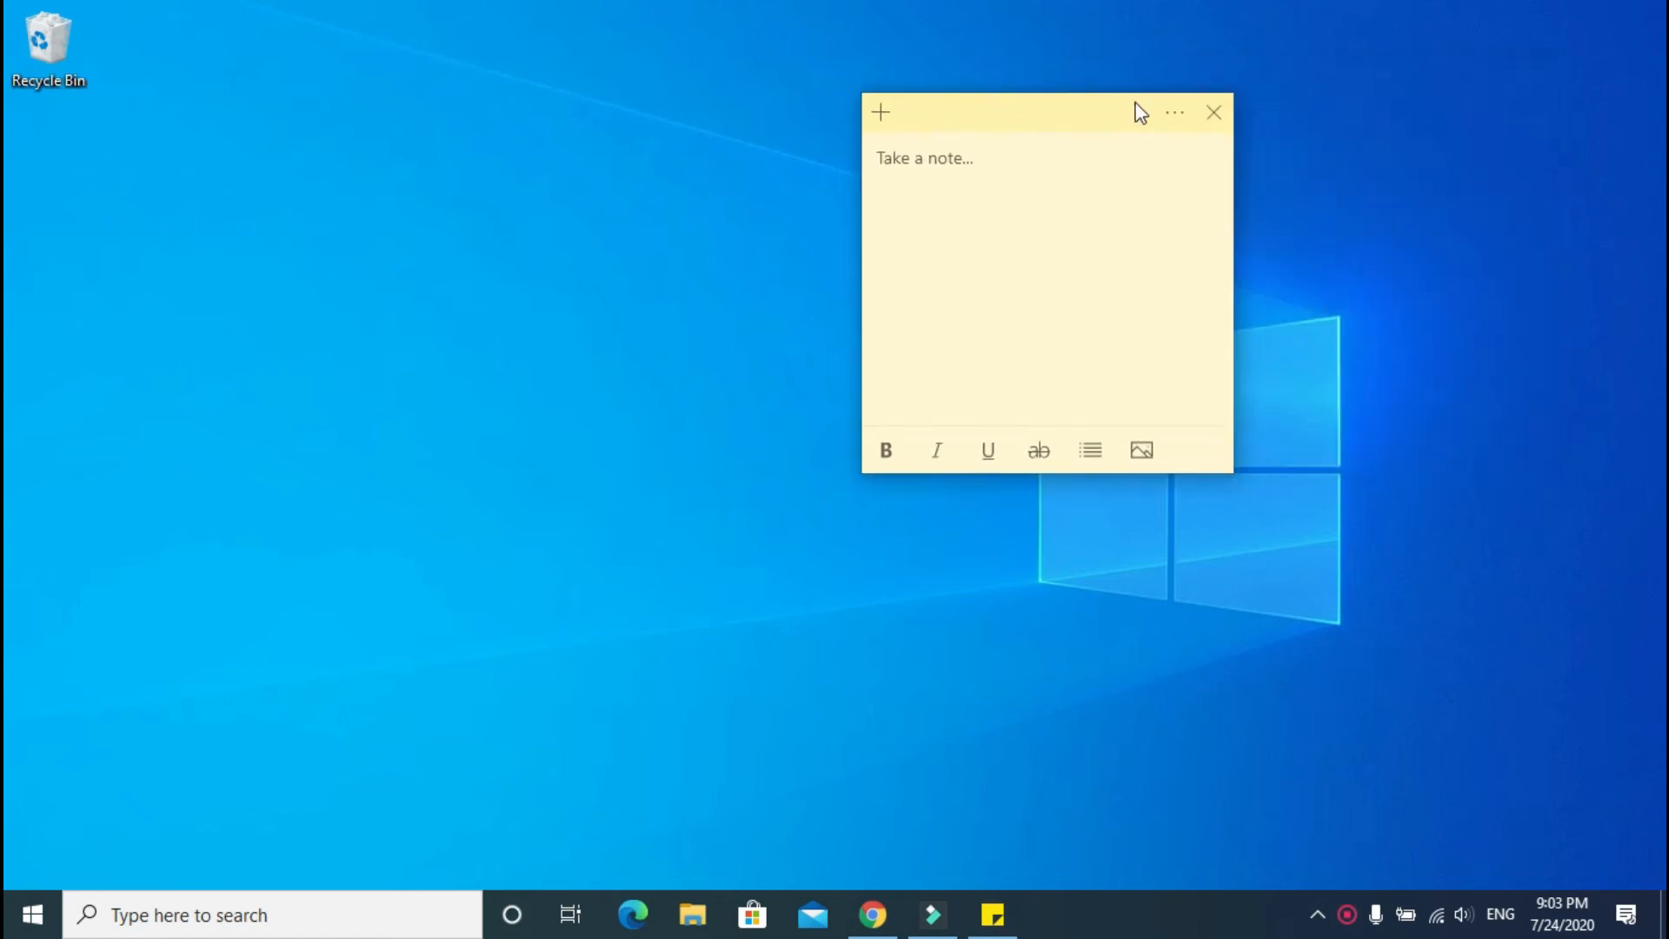
Step: Turn on bold and a bulleted list in the note, moved to the top-right corner
{"action": "left_click", "coordinate": [1181, 118]}
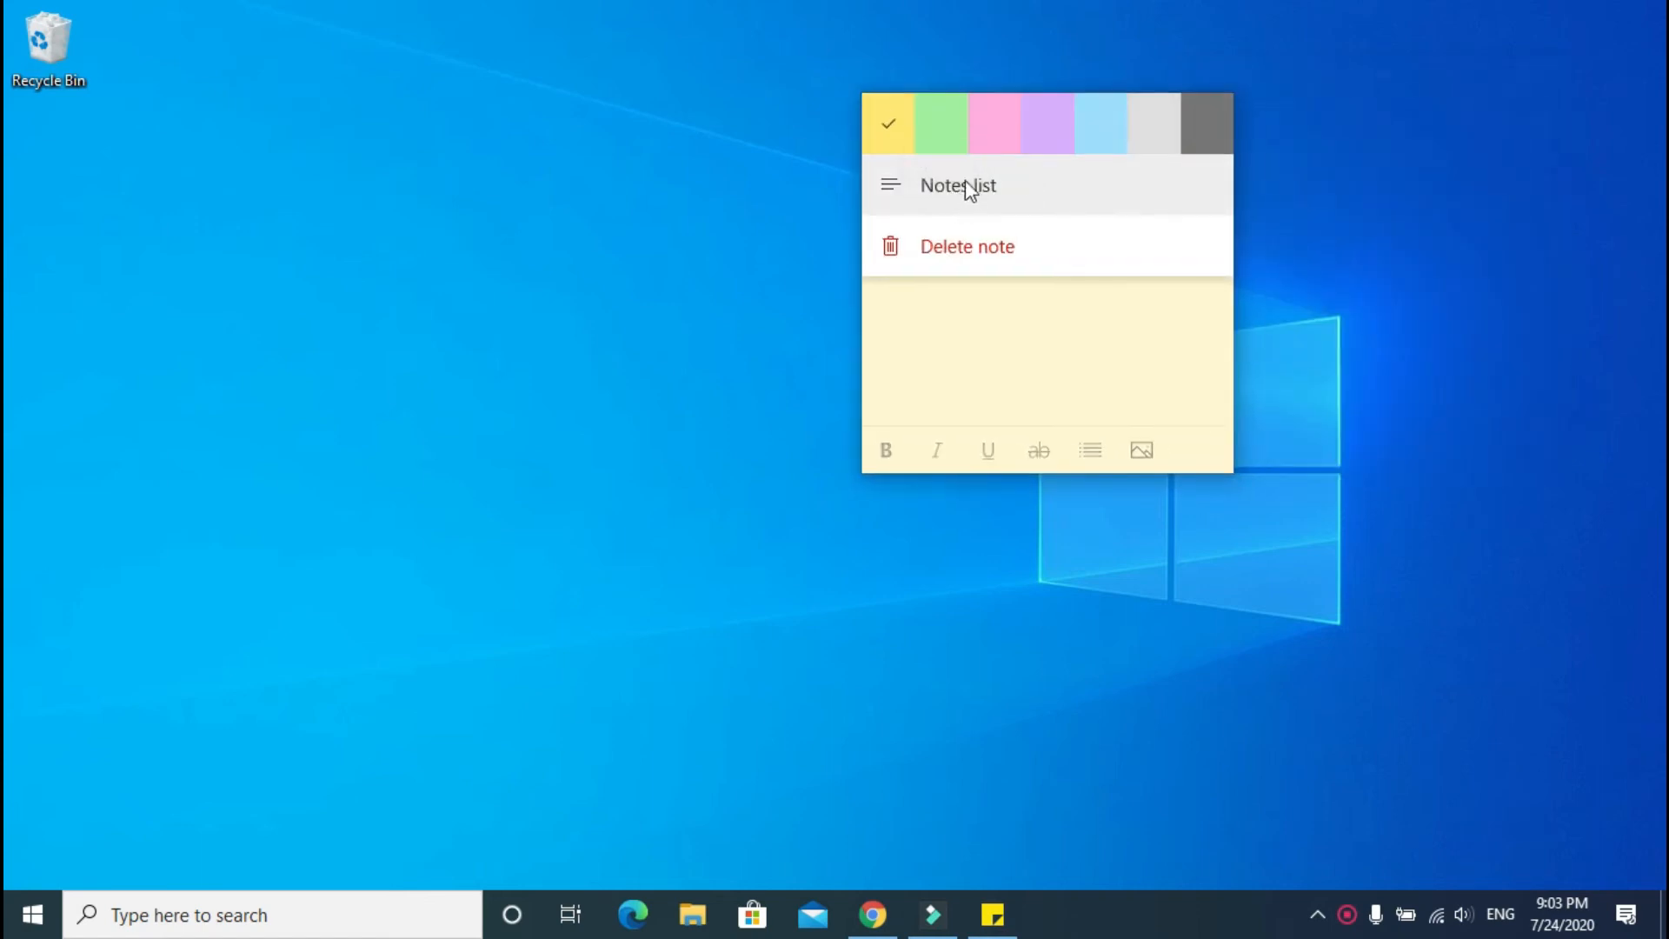
{"action": "left_click", "coordinate": [983, 365]}
{"action": "left_click", "coordinate": [886, 450]}
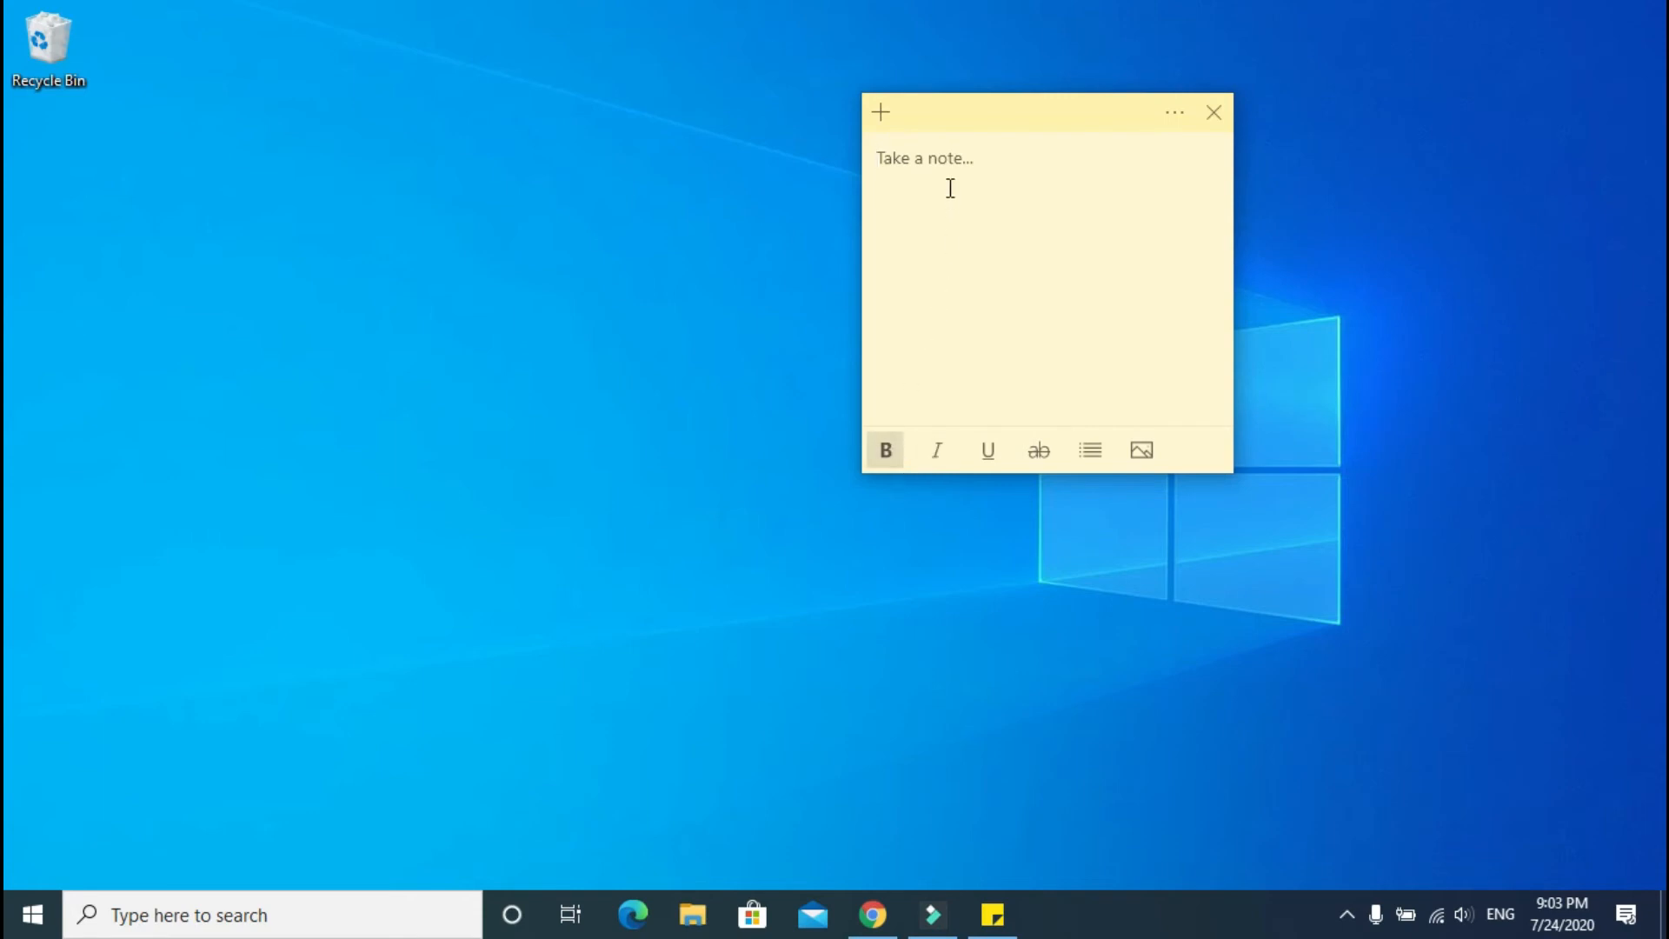
{"action": "left_click_drag", "start_coordinate": [966, 125], "coordinate": [1401, 45]}
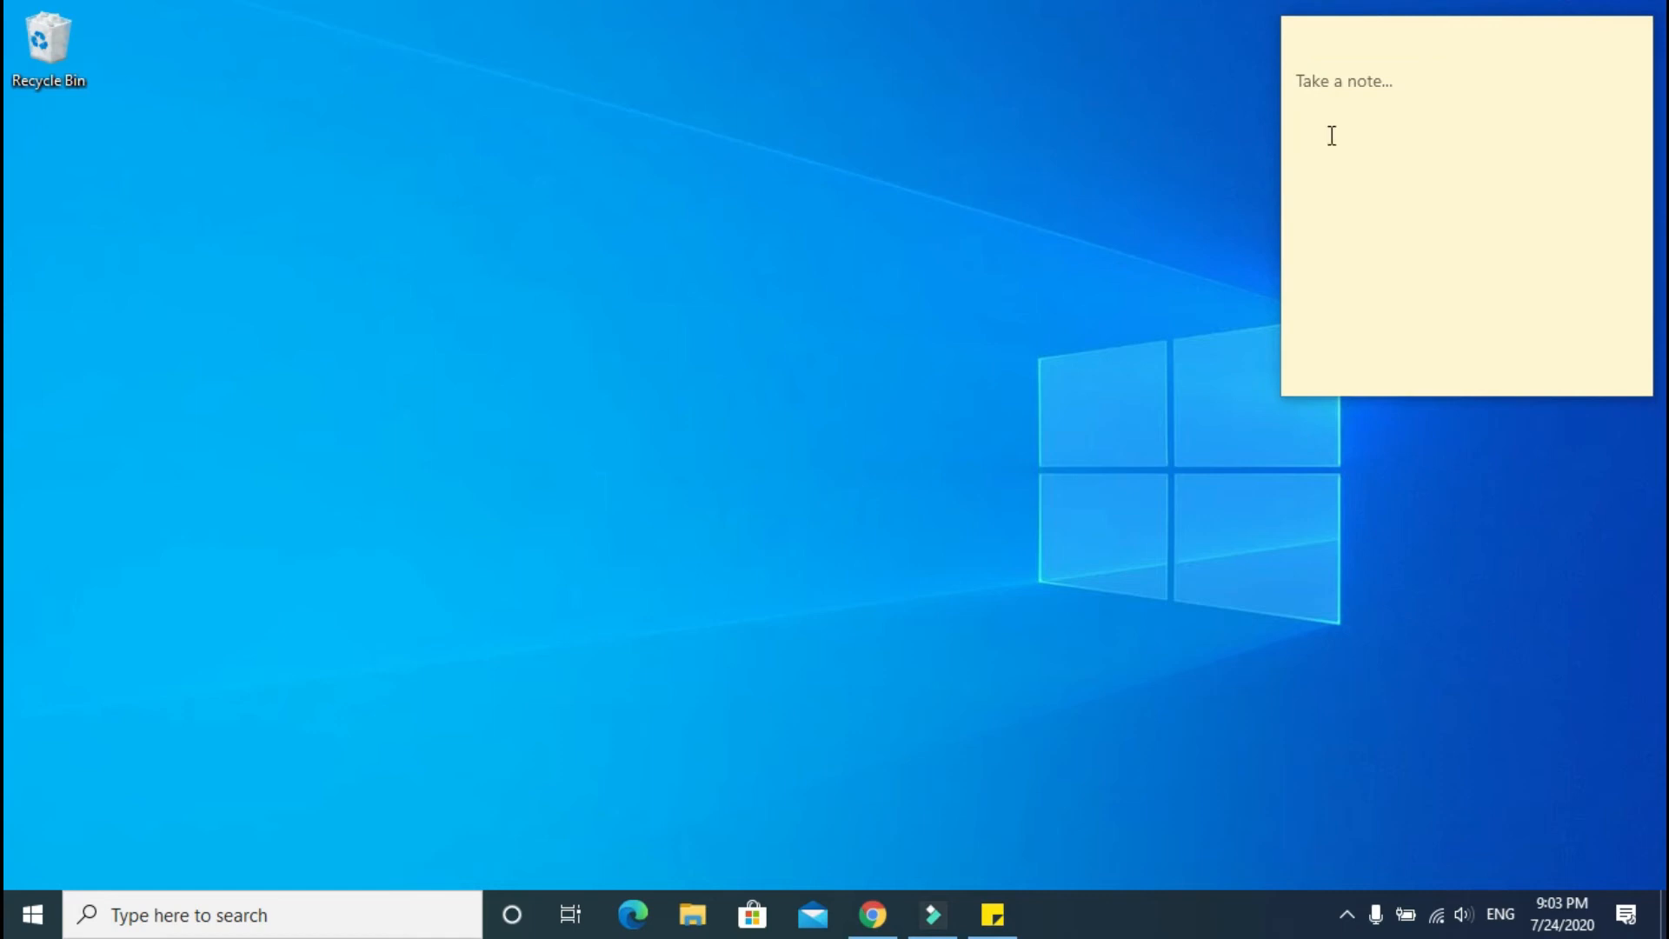
{"action": "left_click", "coordinate": [1344, 93]}
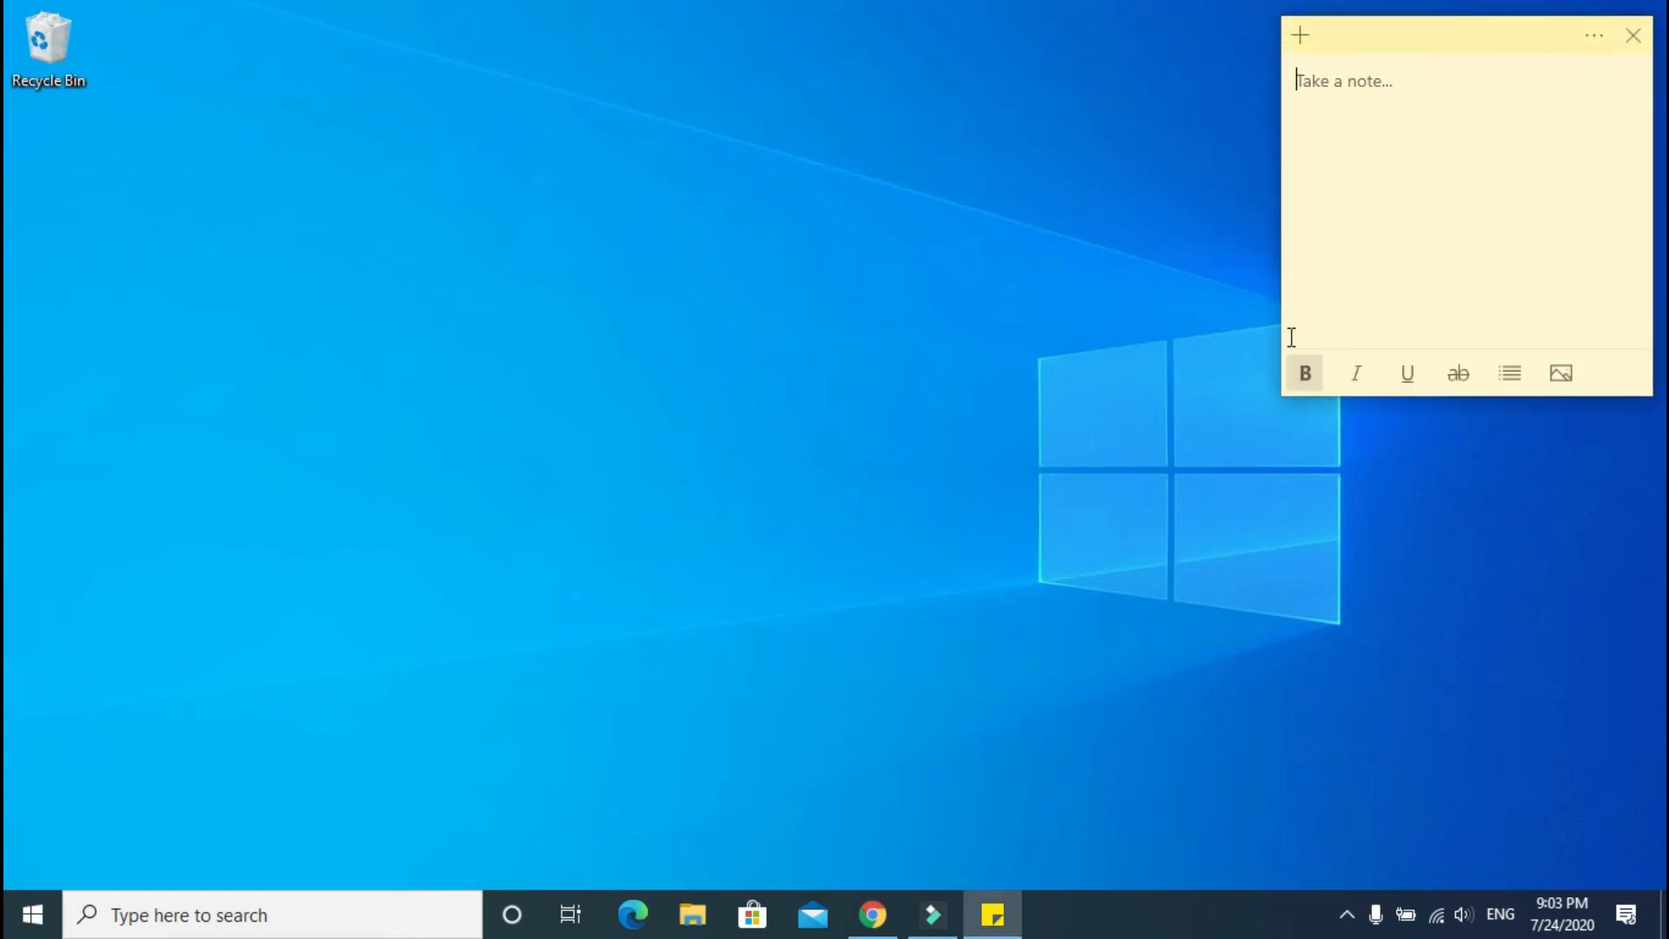
{"action": "left_click", "coordinate": [1501, 361]}
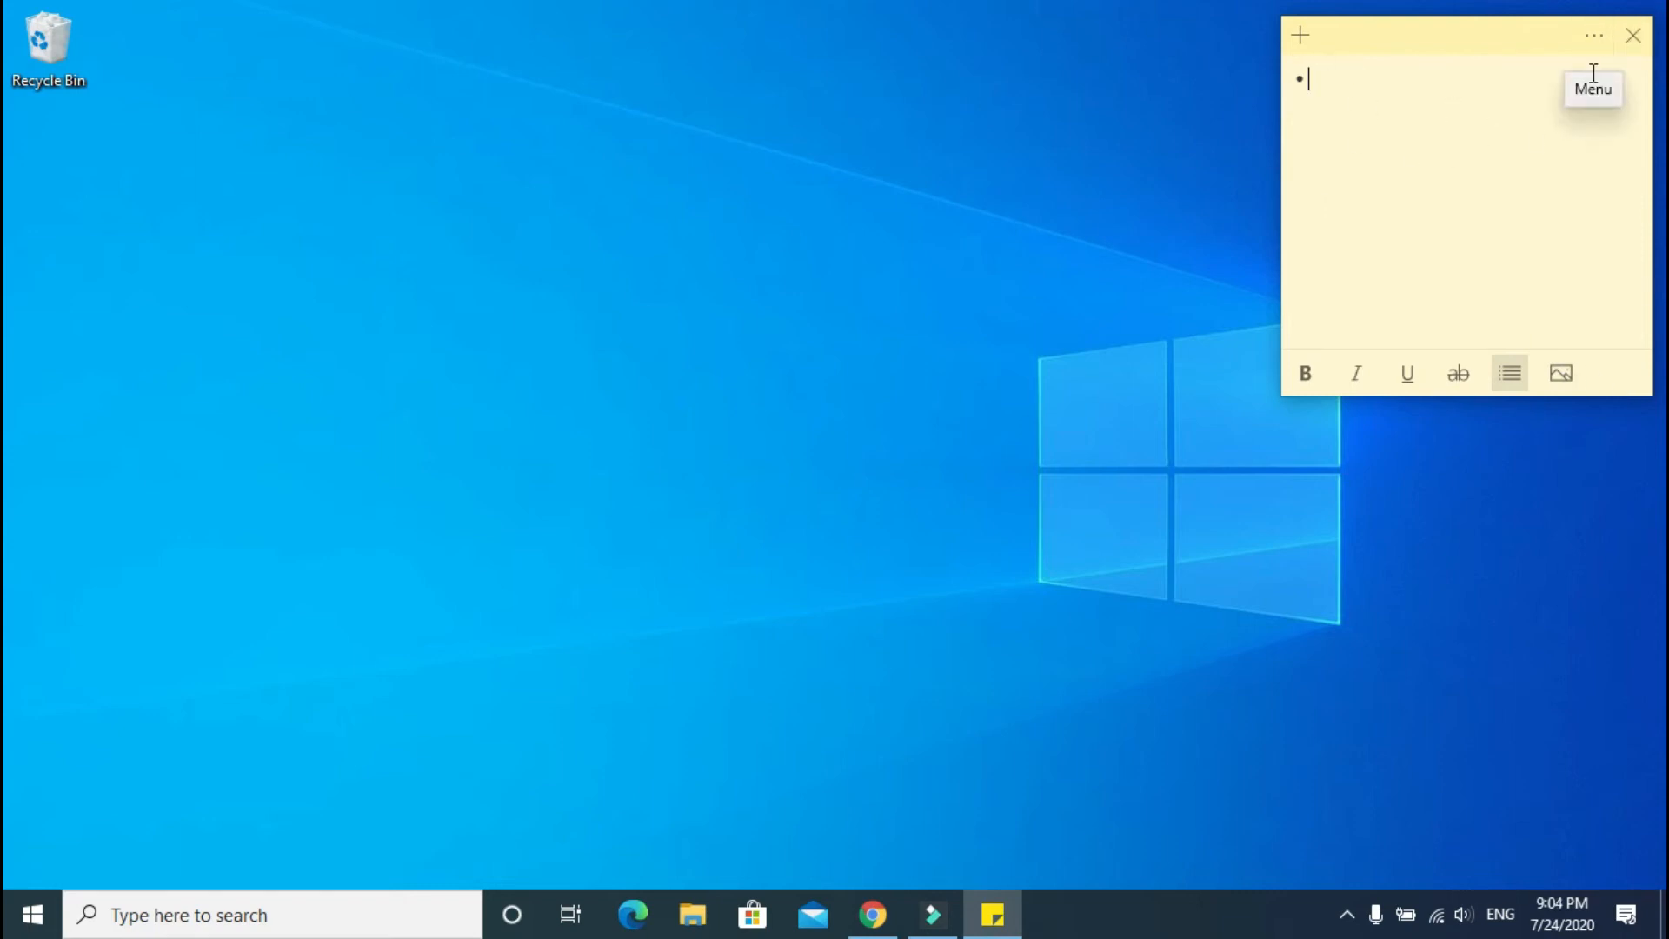
Step: Close the empty sticky note
{"action": "left_click", "coordinate": [1597, 49]}
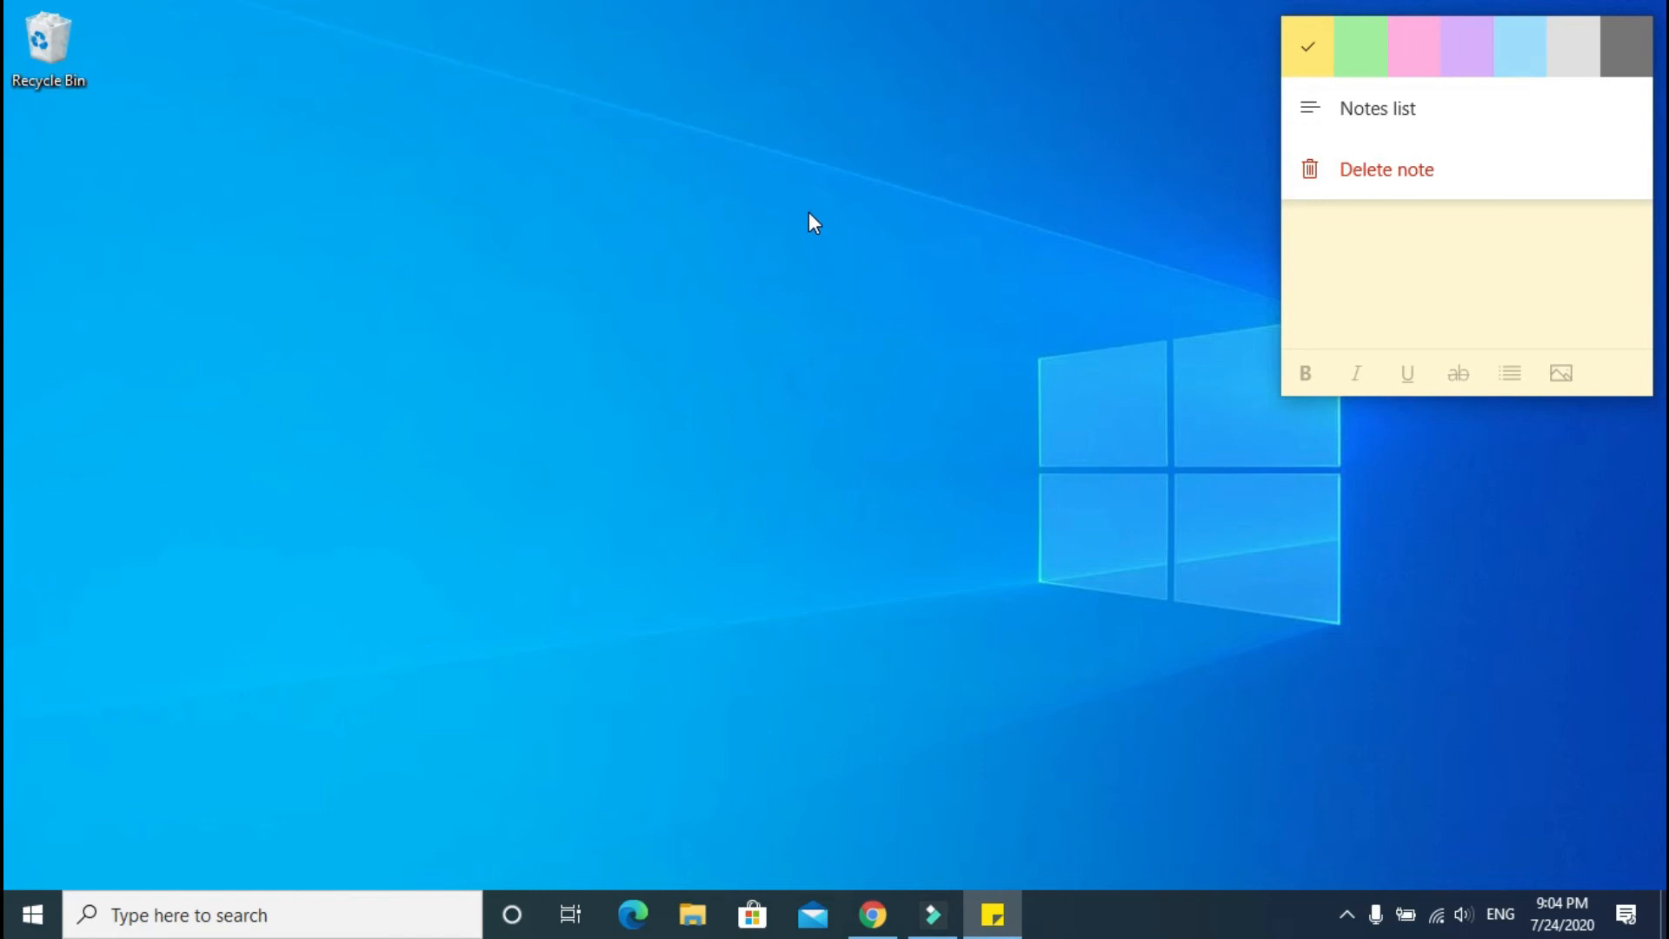
{"action": "left_click", "coordinate": [1017, 231]}
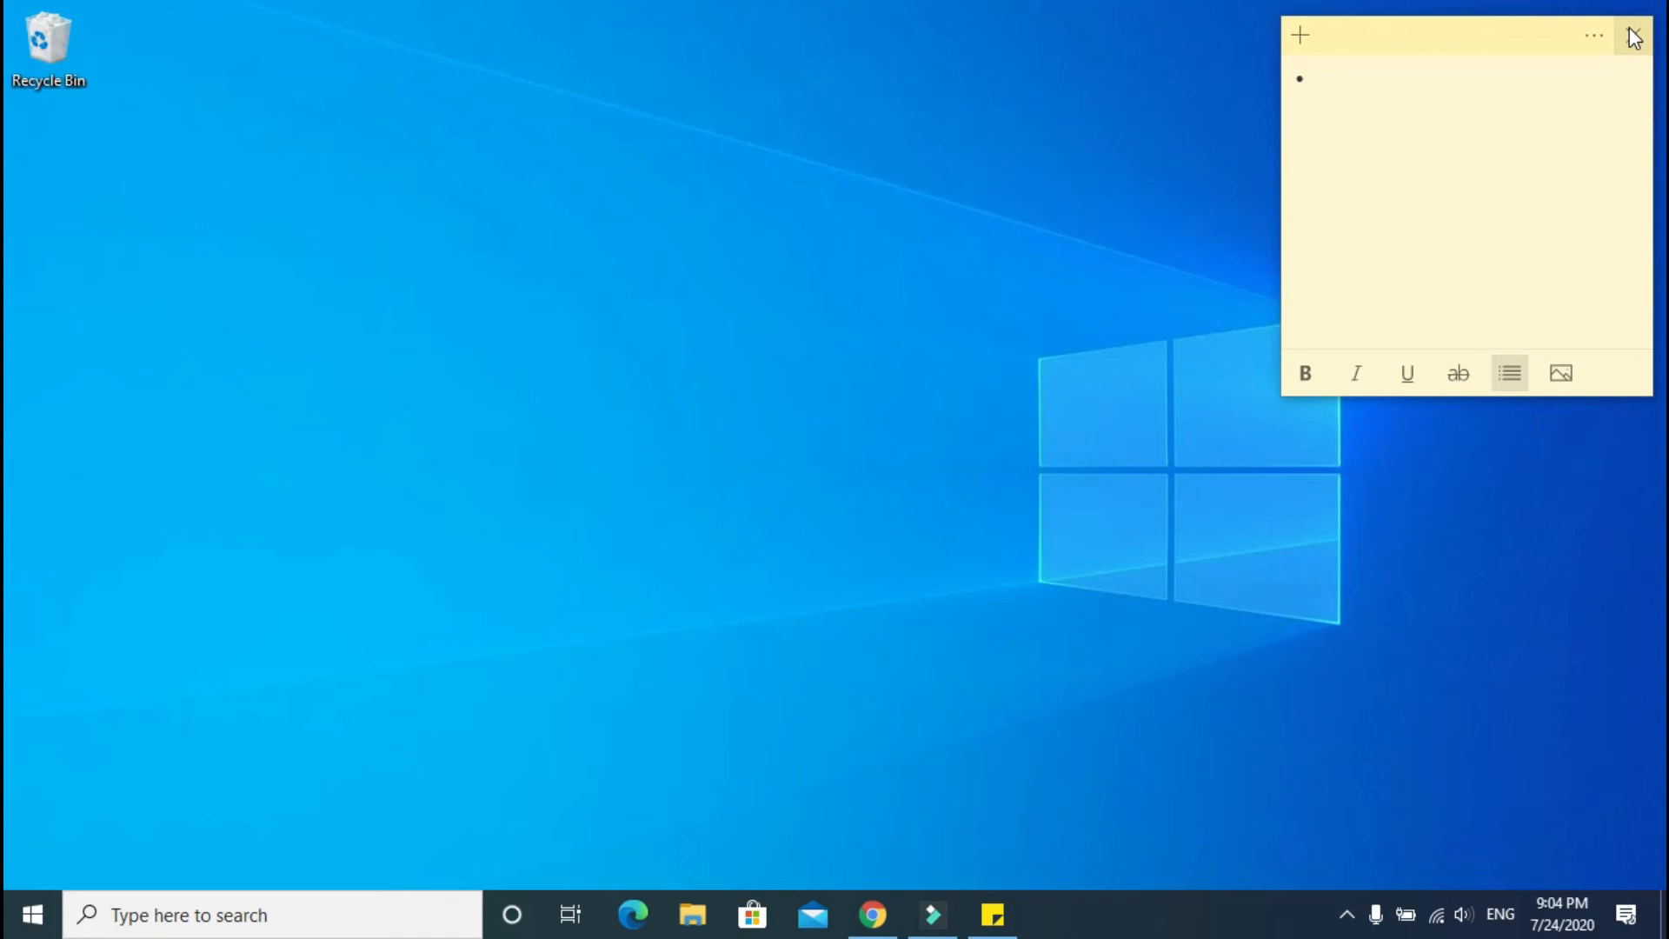
{"action": "left_click", "coordinate": [1633, 34]}
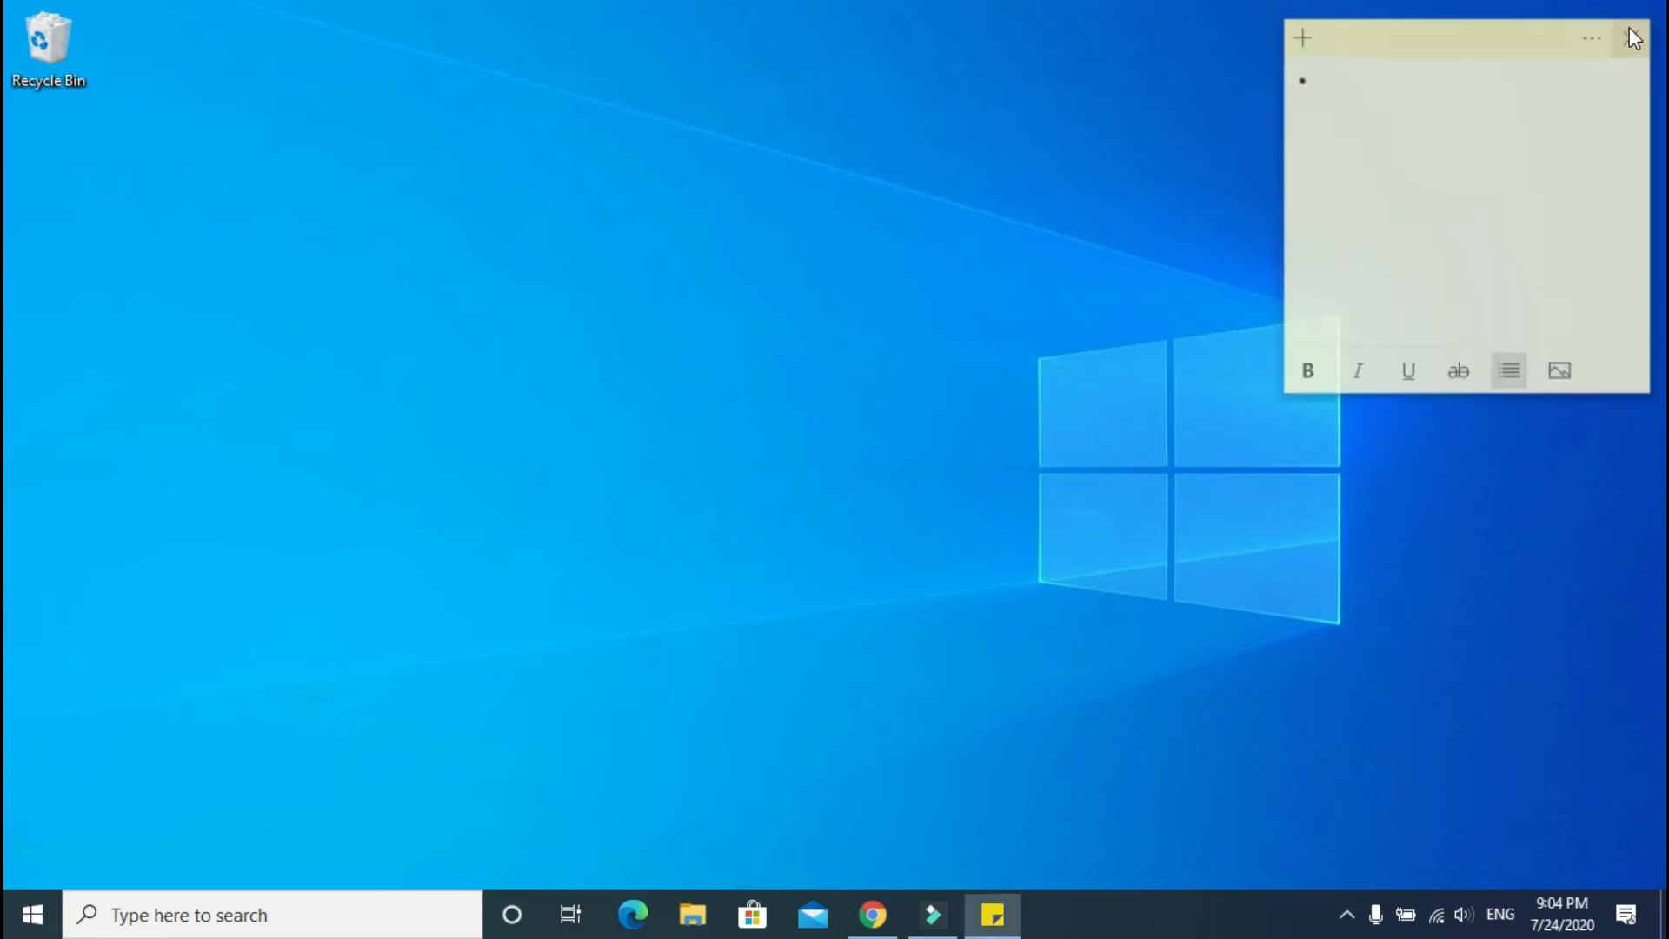
{"action": "right_click", "coordinate": [614, 124]}
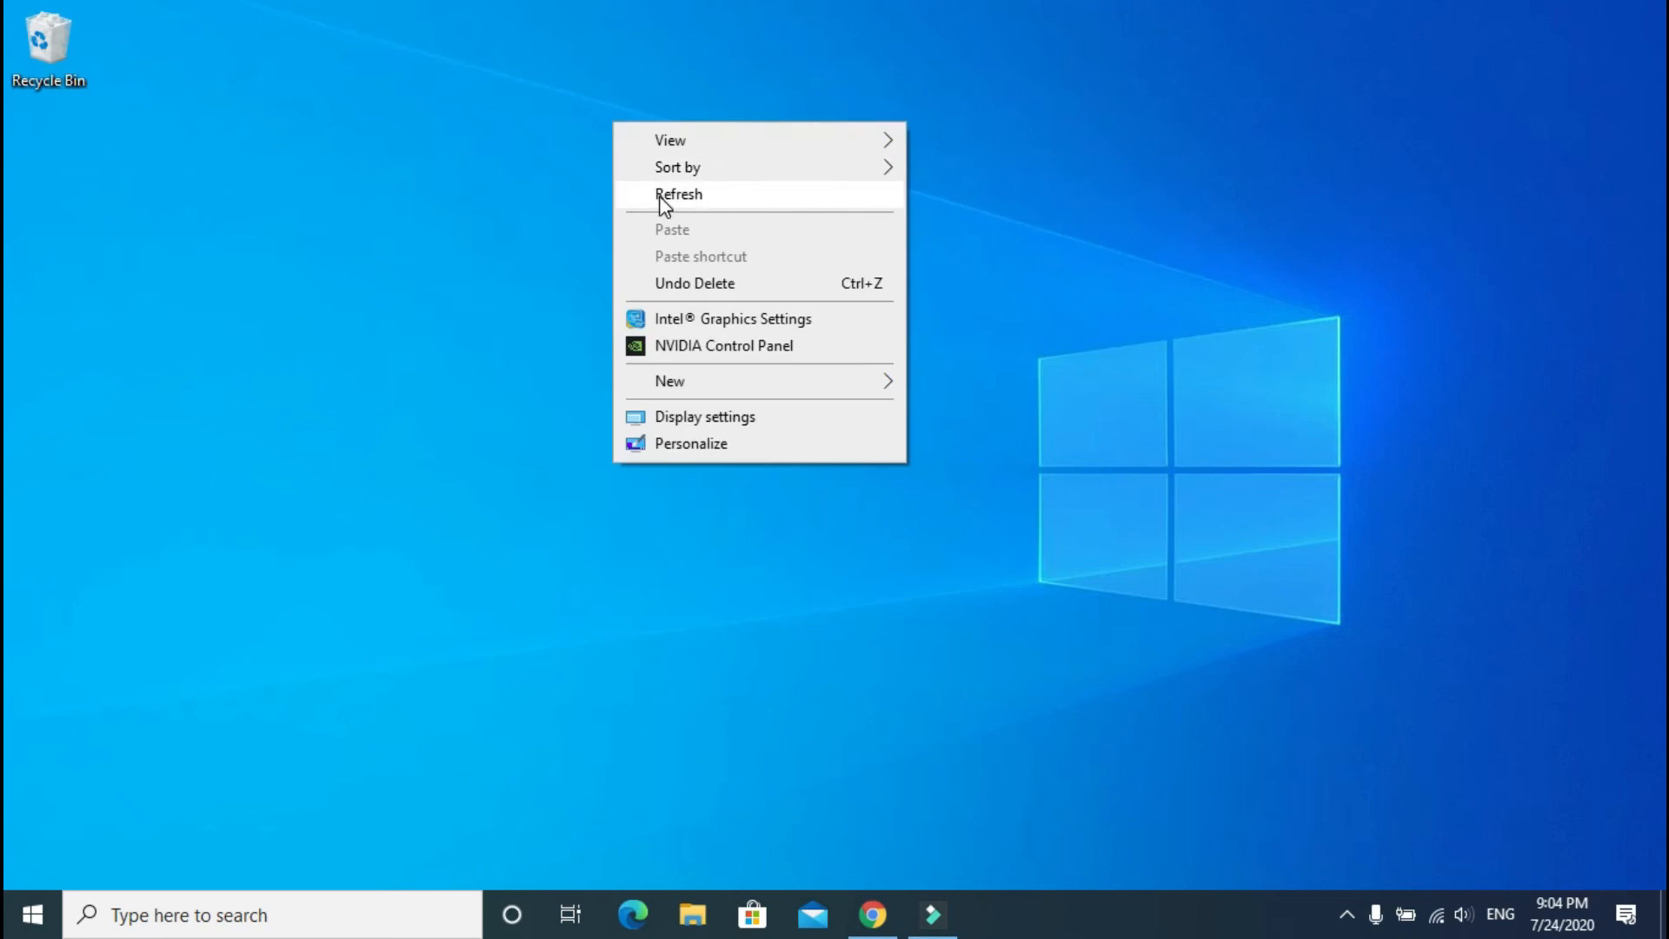
{"action": "left_click", "coordinate": [659, 196]}
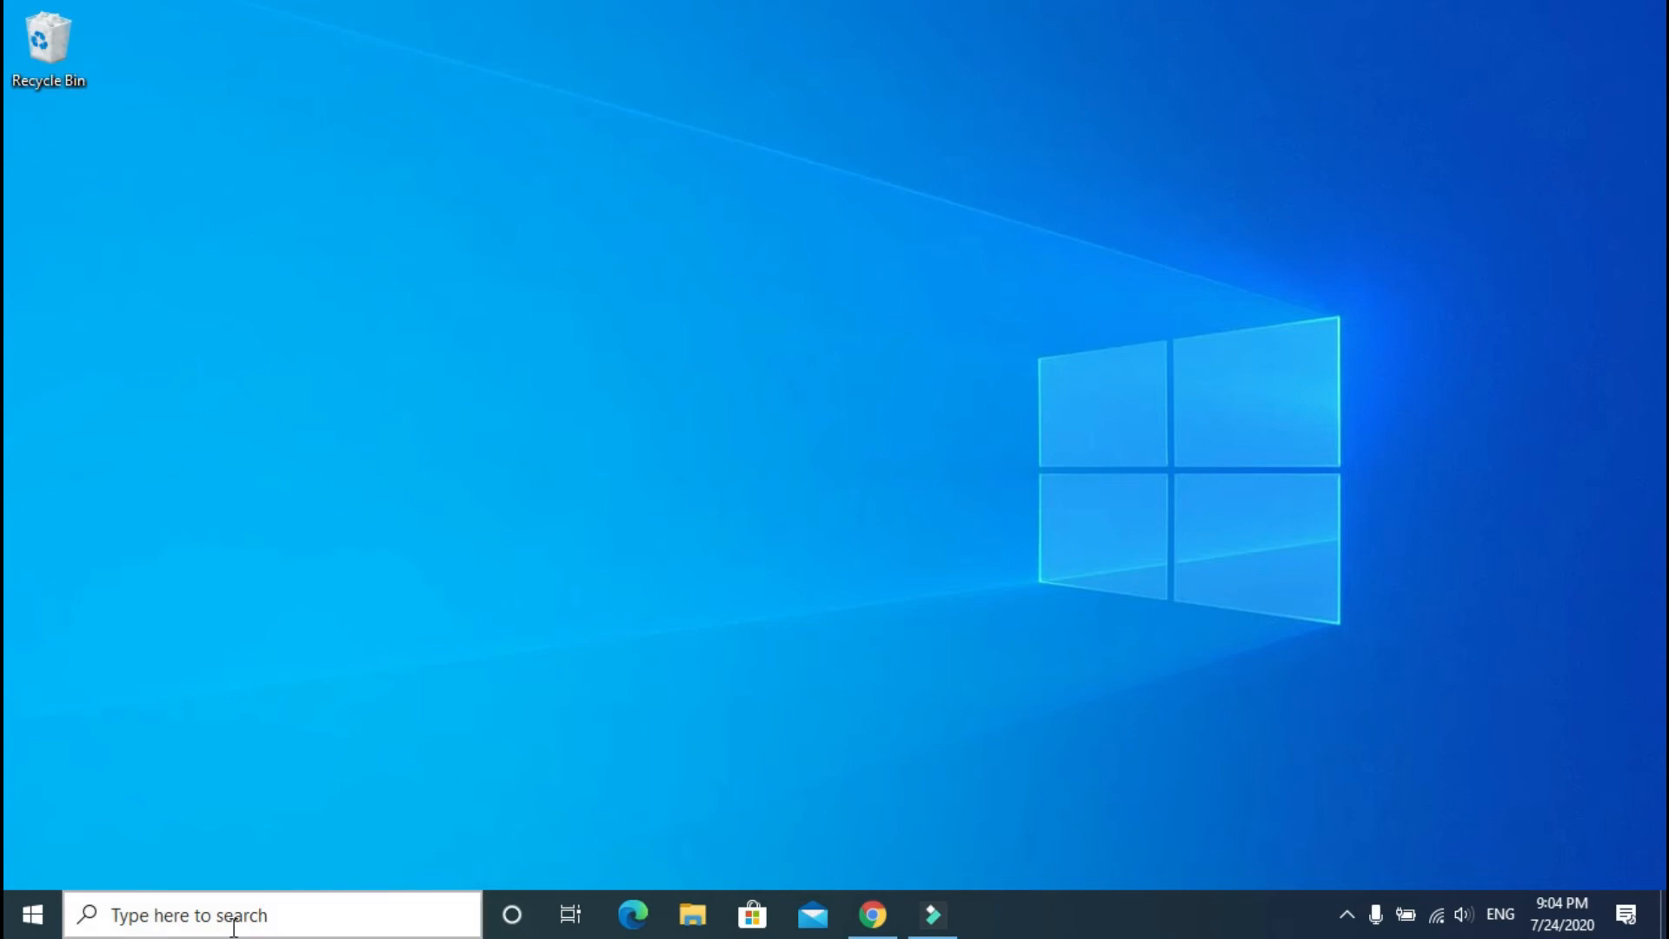
{"action": "left_click", "coordinate": [32, 913]}
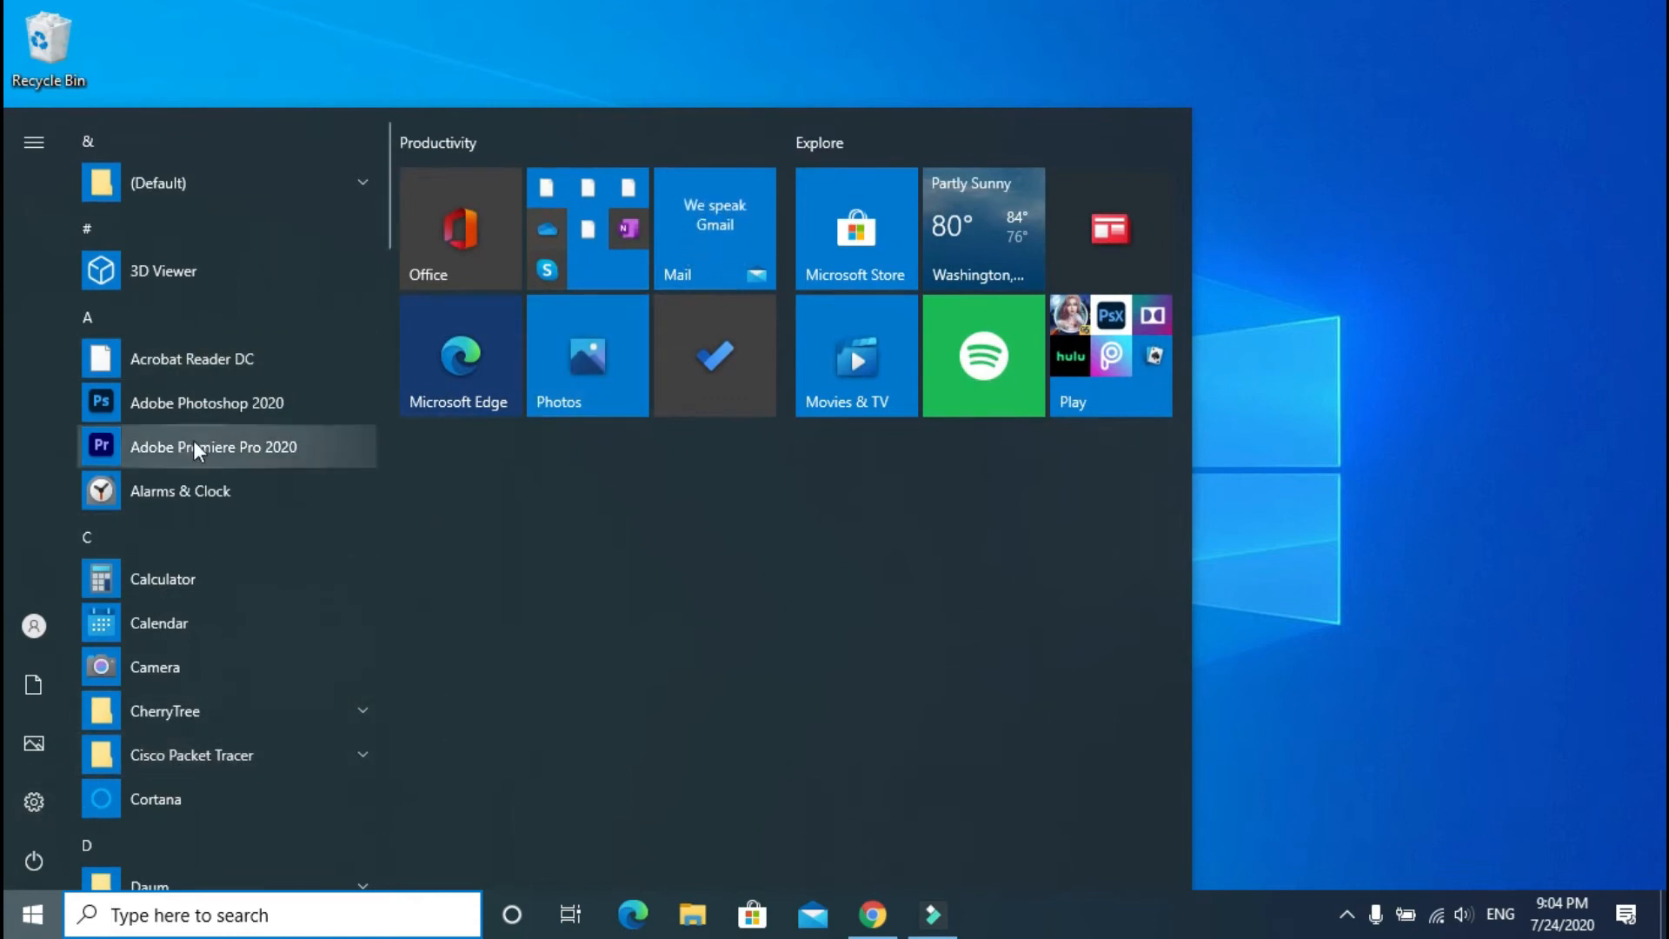
{"action": "scroll", "coordinate": [253, 734], "scroll_direction": "down", "scroll_amount": 10}
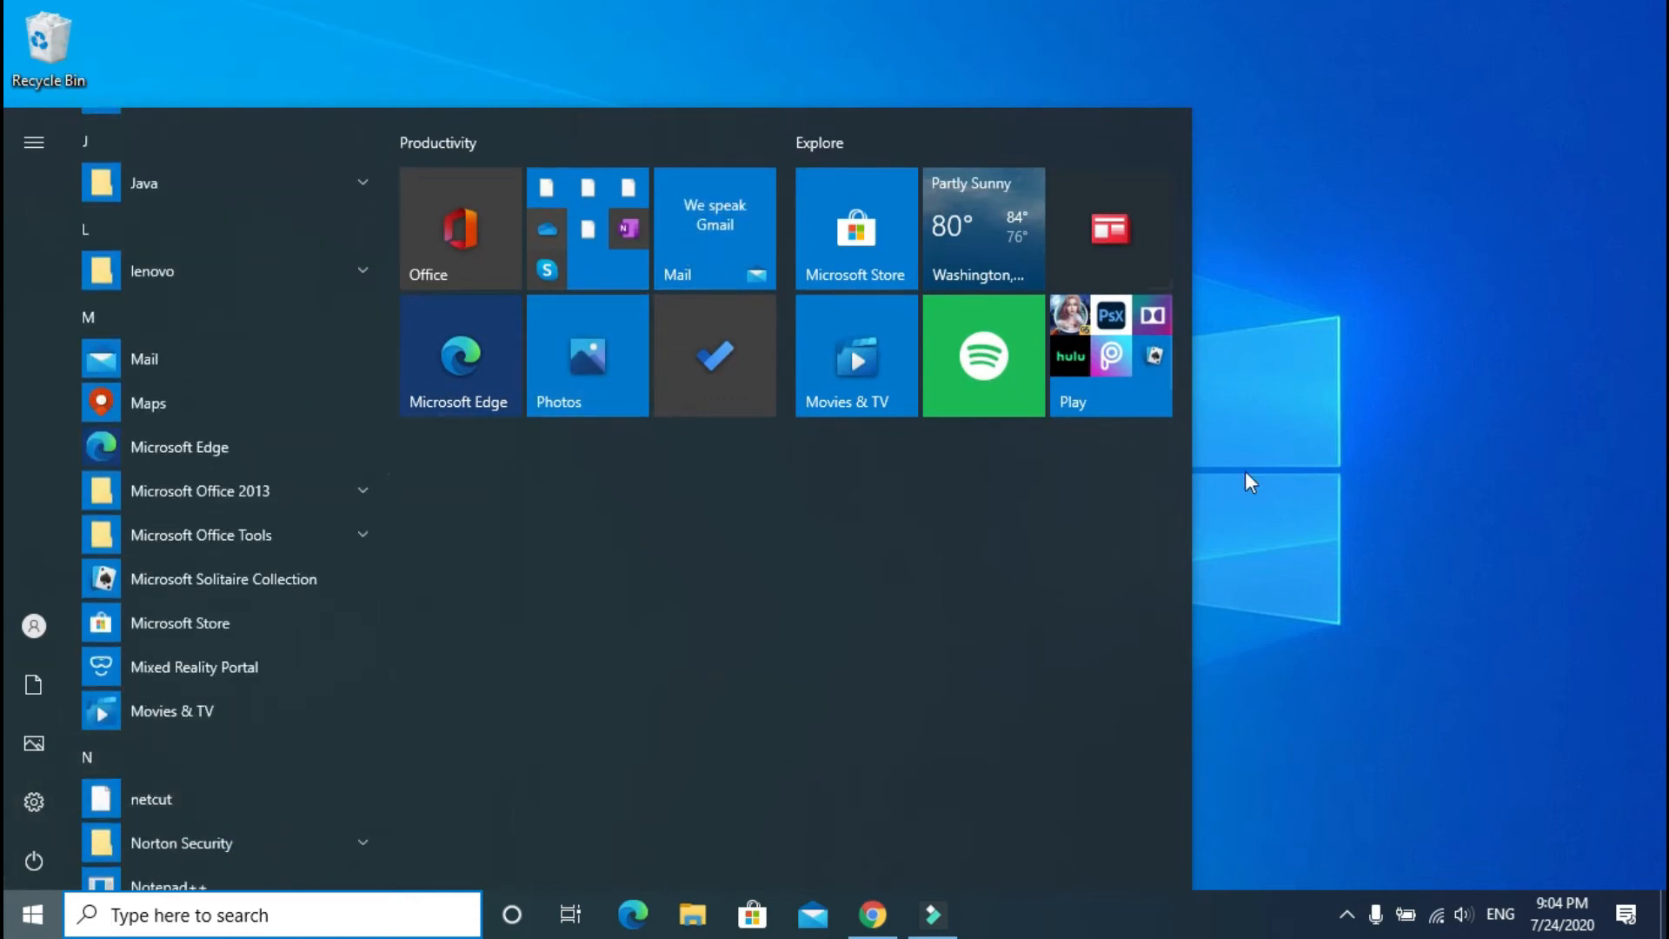
{"action": "left_click", "coordinate": [1280, 476]}
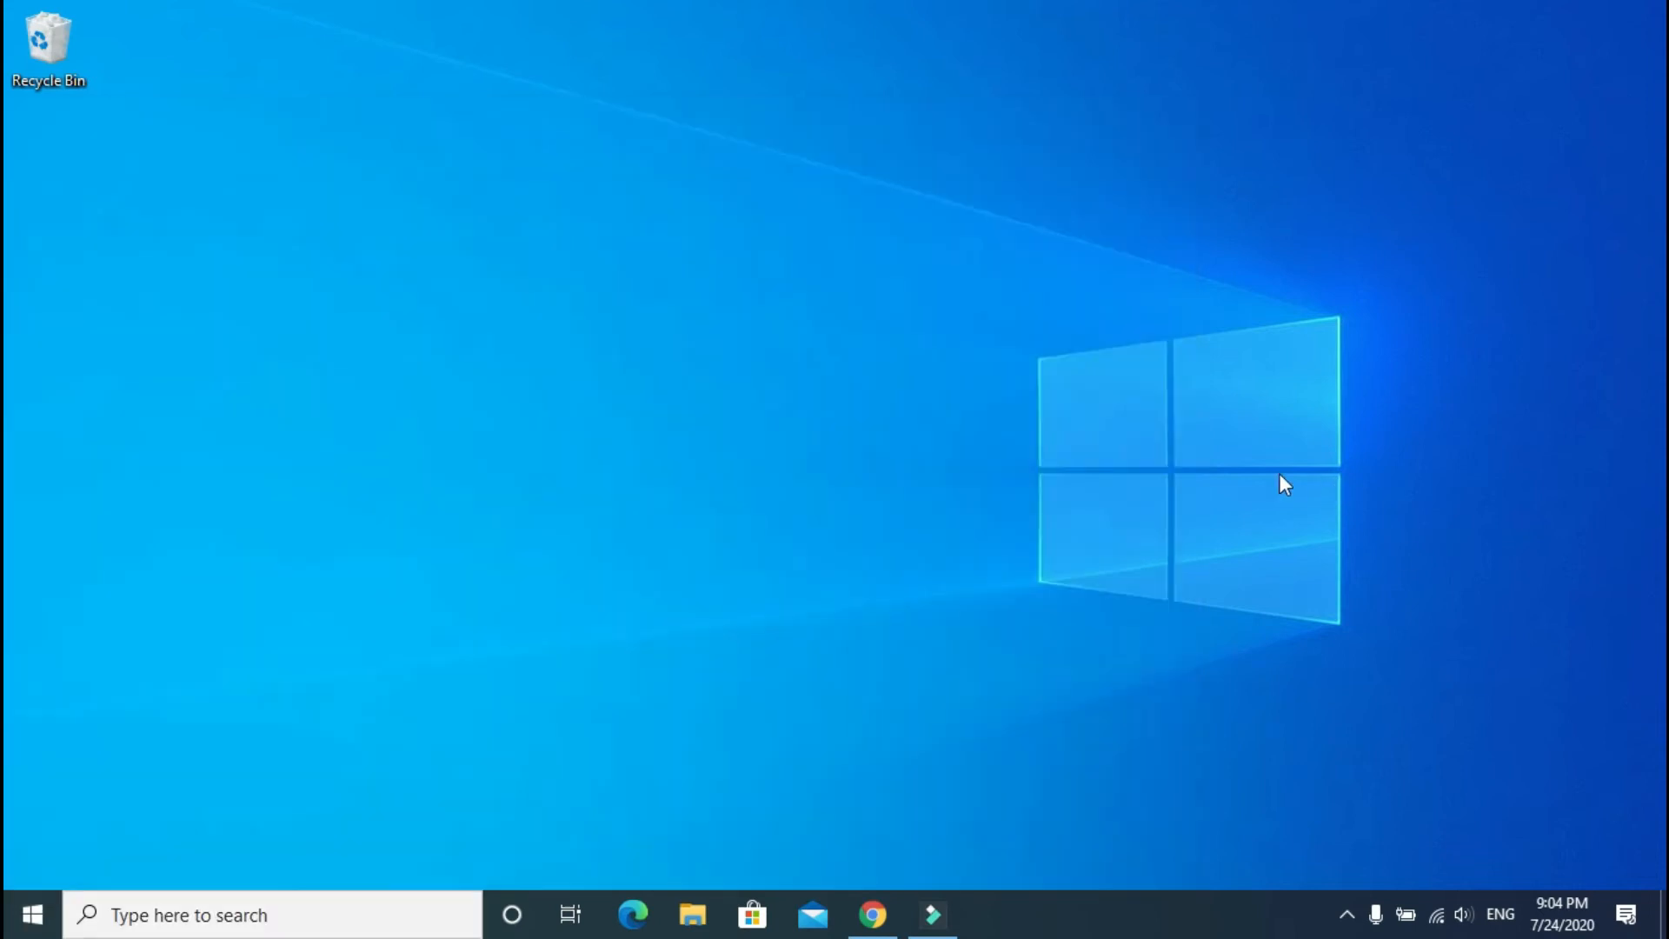
Step: Create a new desktop folder named with the identifier .{ED7BA470-8E54-465E-825C-99712043E01C}
{"action": "right_click", "coordinate": [590, 179]}
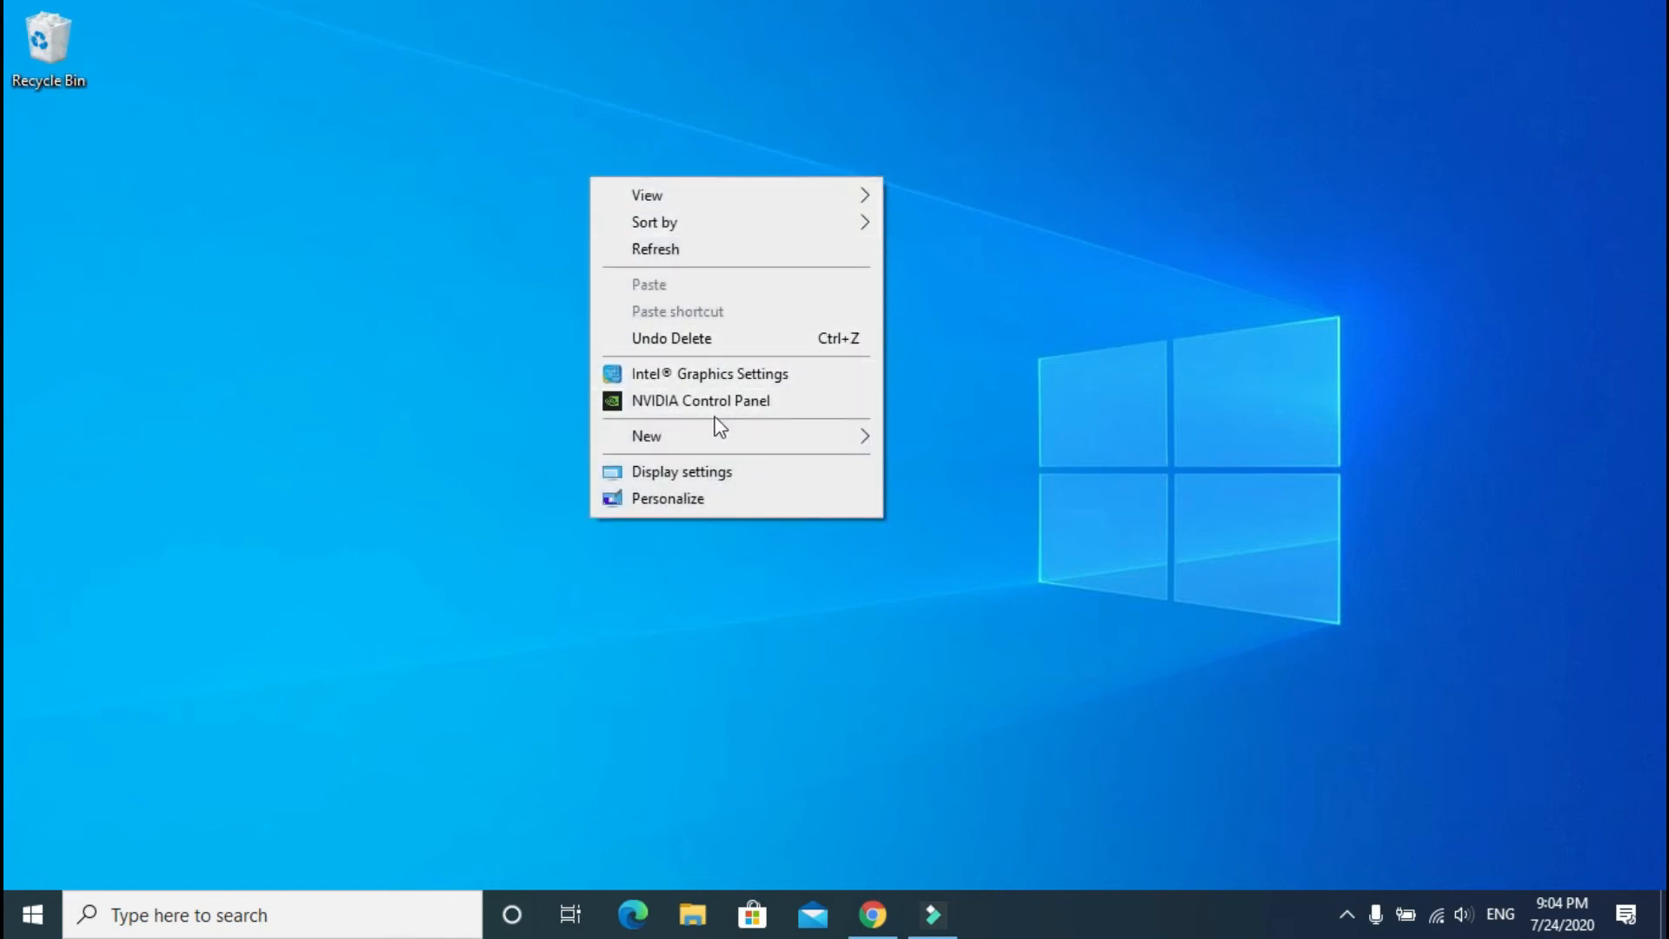
{"action": "mouse_move", "coordinate": [713, 436]}
{"action": "left_click", "coordinate": [977, 440]}
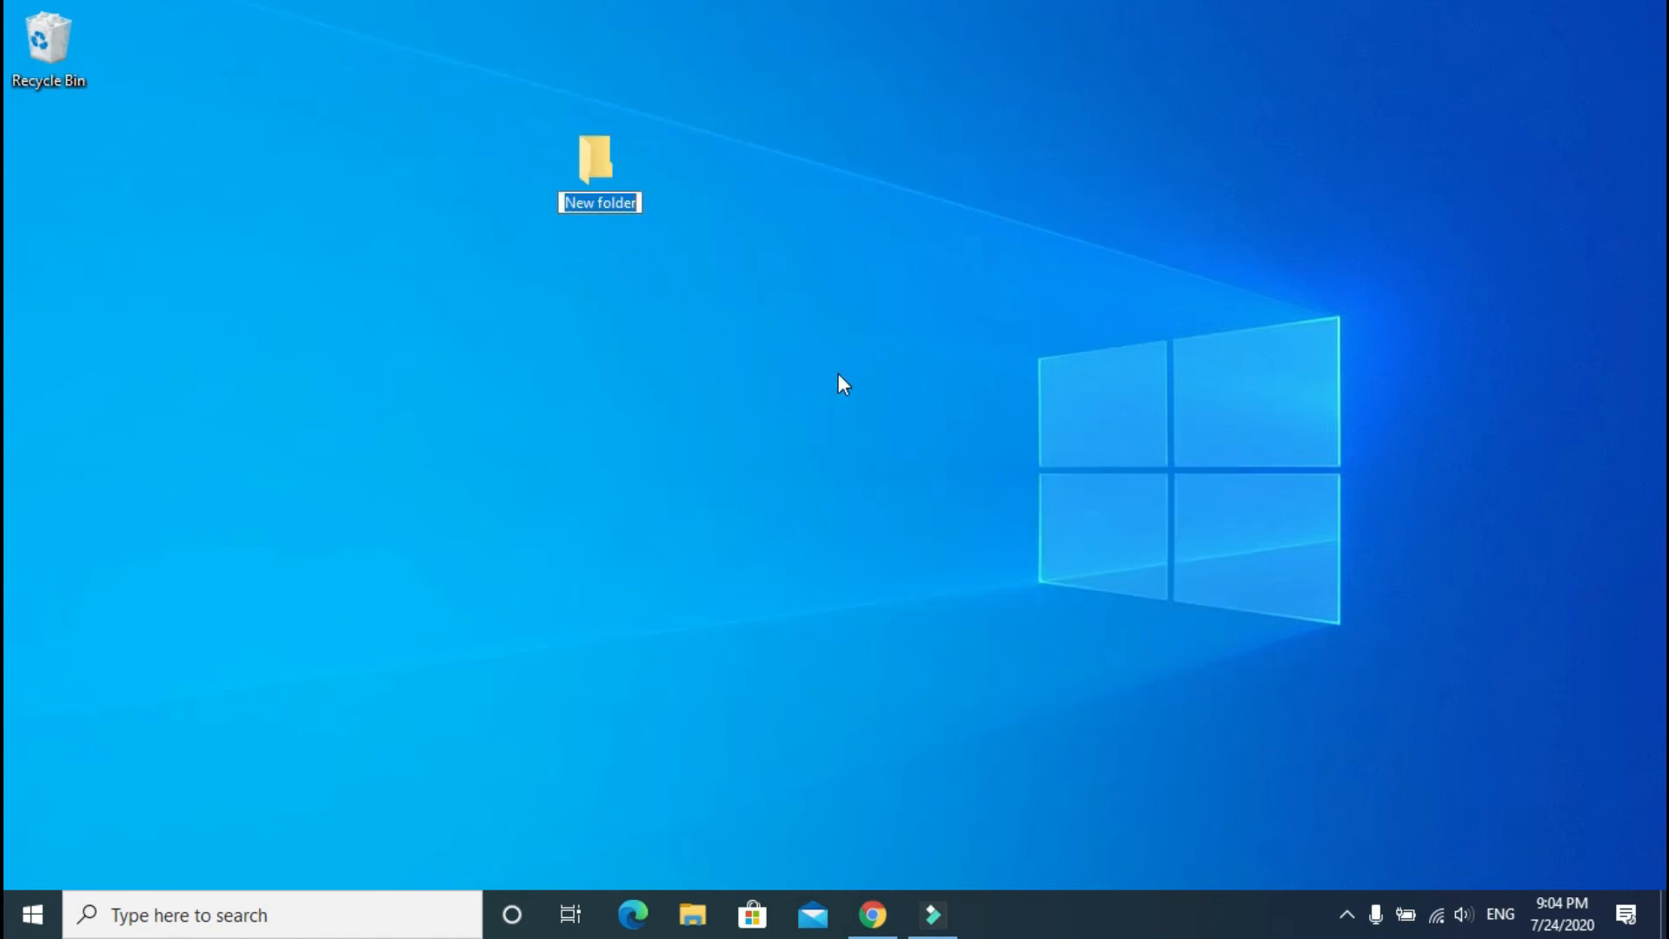
{"action": "type", "text": "GodMode.{ED7BA470-8E54-465E-825C-99712043E01C}"}
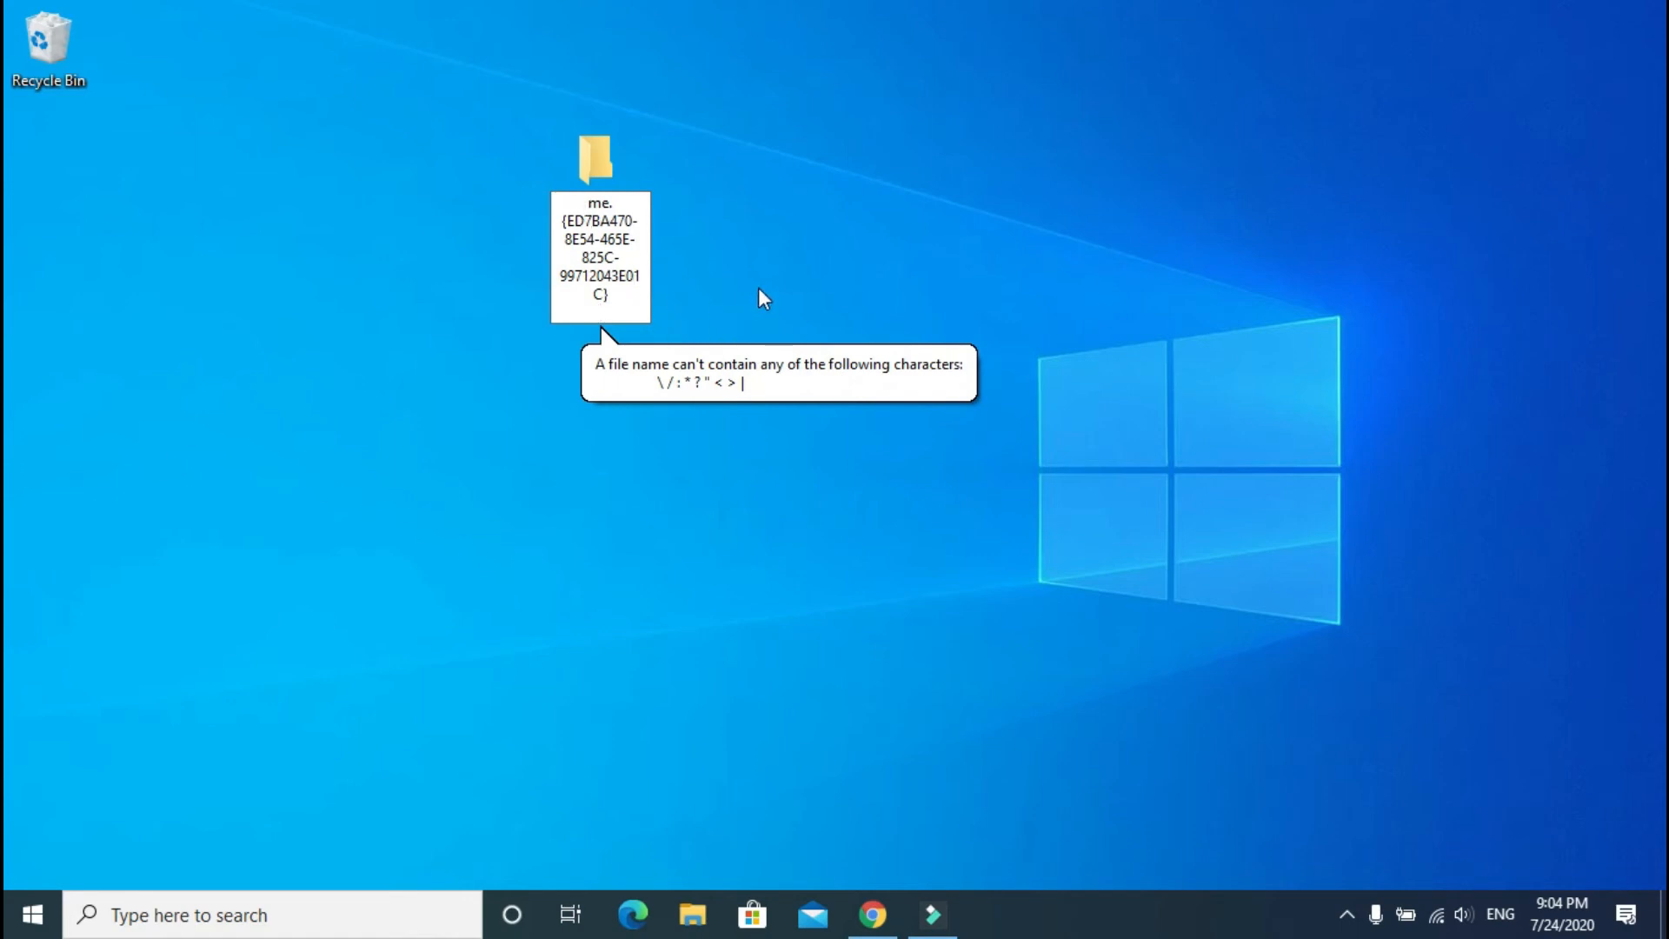
{"action": "key", "text": "BackSpace"}
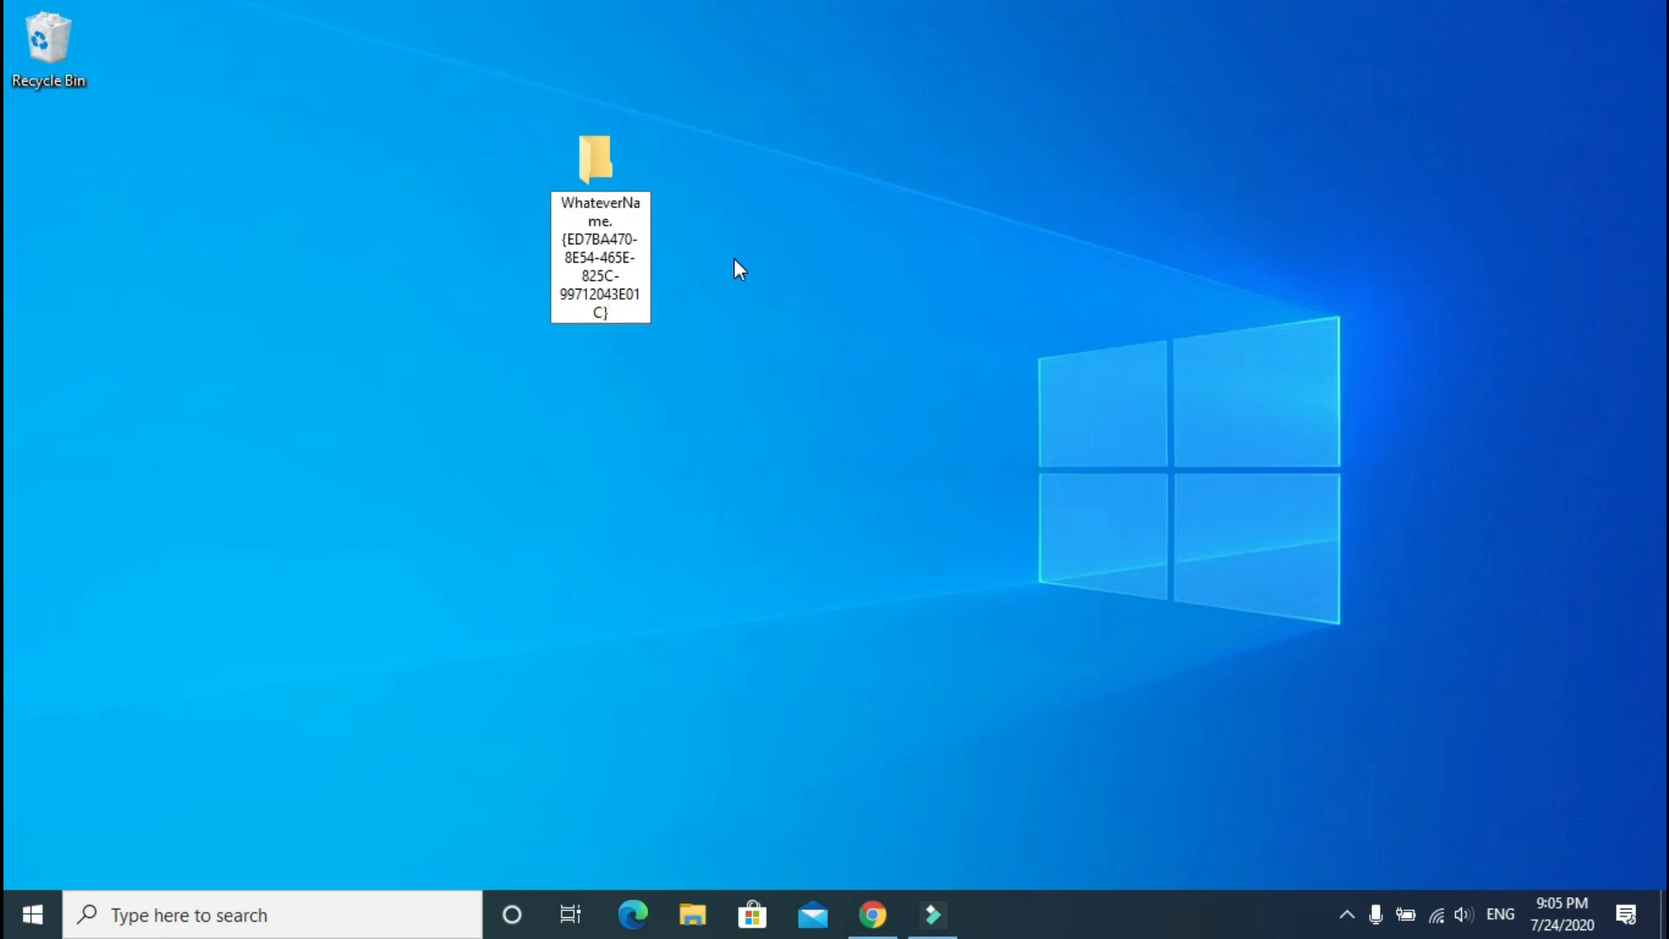
{"action": "key", "text": "Return"}
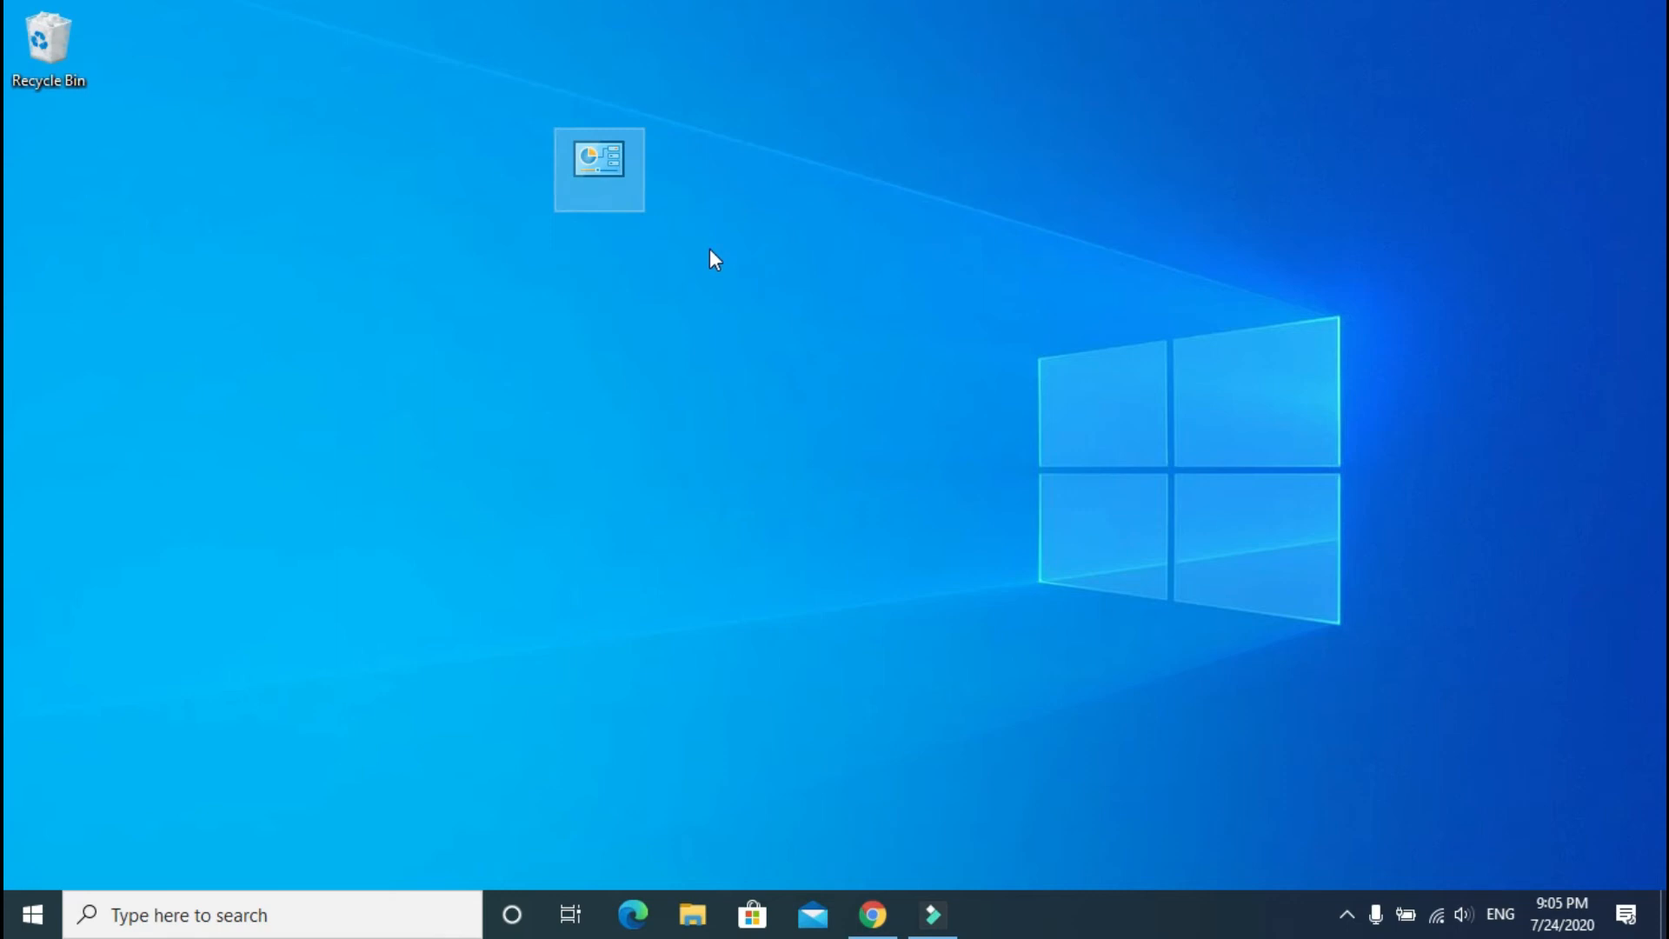
Step: Reposition the God Mode icon on the desktop and open it
{"action": "left_click", "coordinate": [759, 243]}
{"action": "left_click_drag", "start_coordinate": [600, 163], "coordinate": [890, 83]}
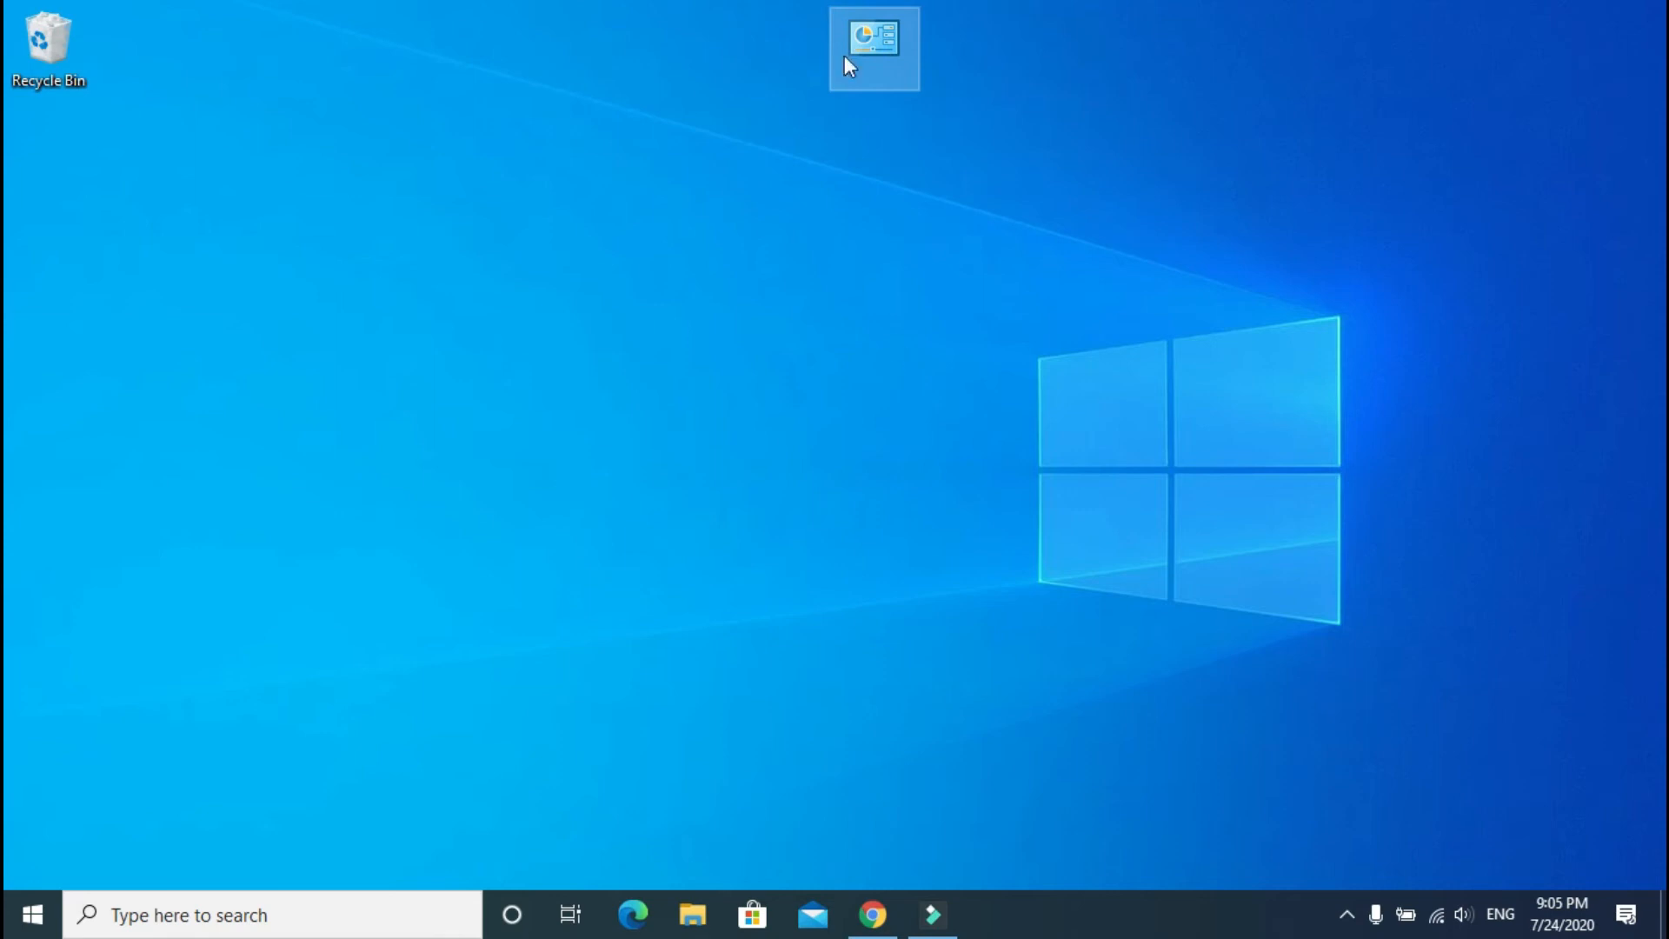
{"action": "left_click_drag", "start_coordinate": [804, 200], "coordinate": [789, 158]}
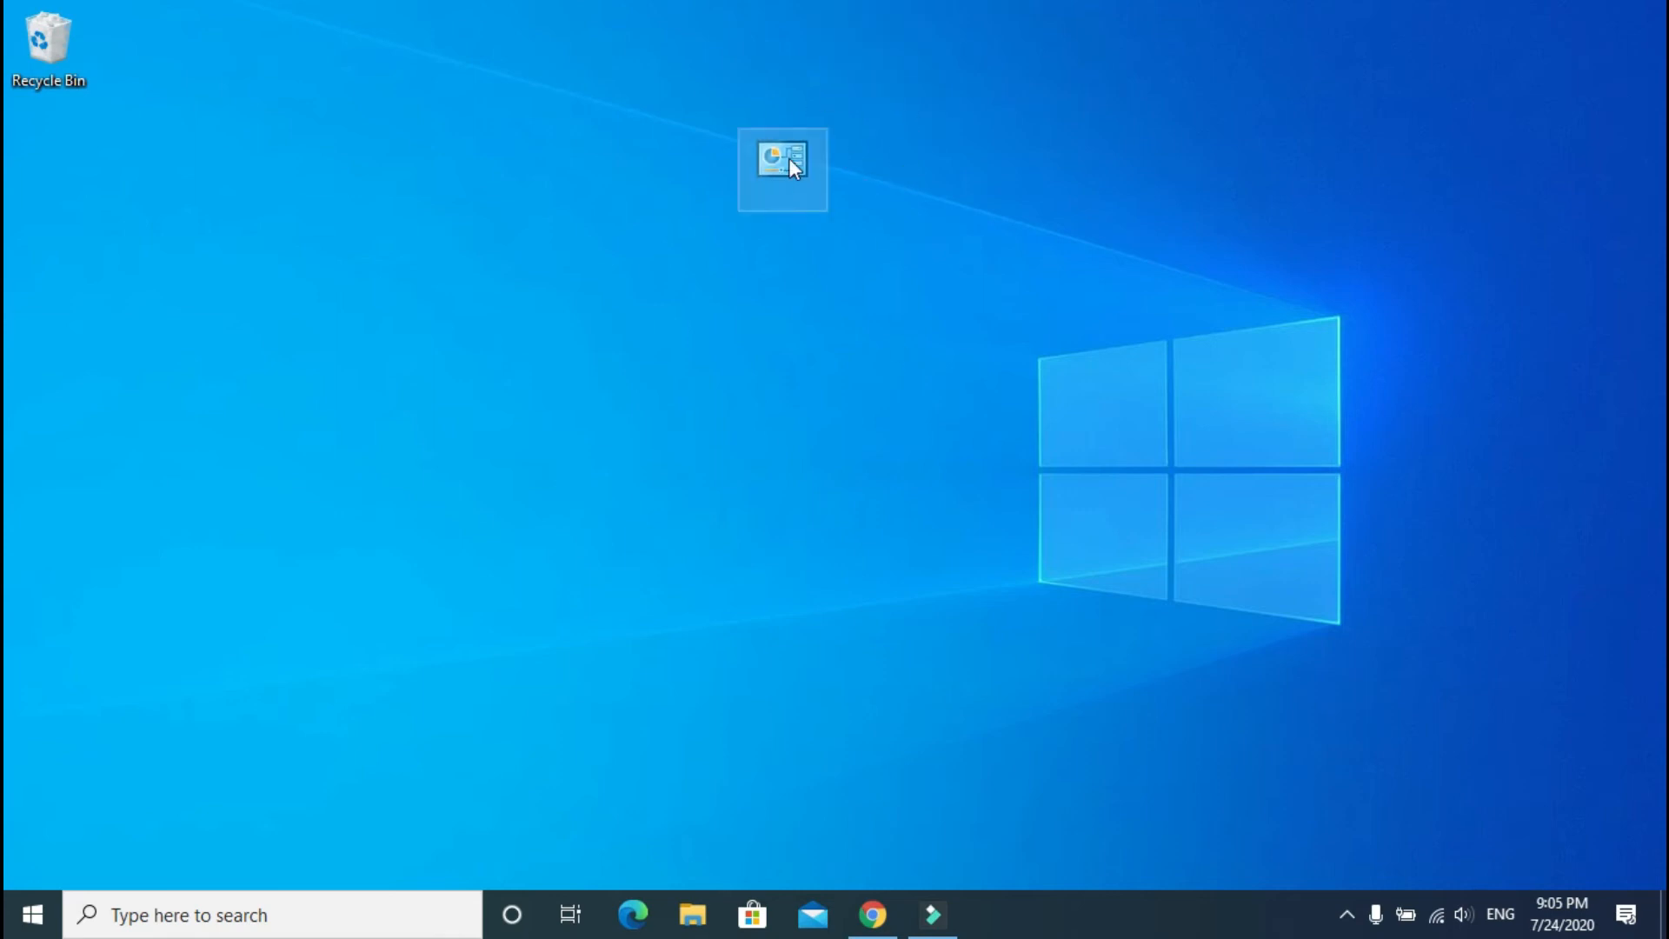
{"action": "double_click", "coordinate": [790, 159]}
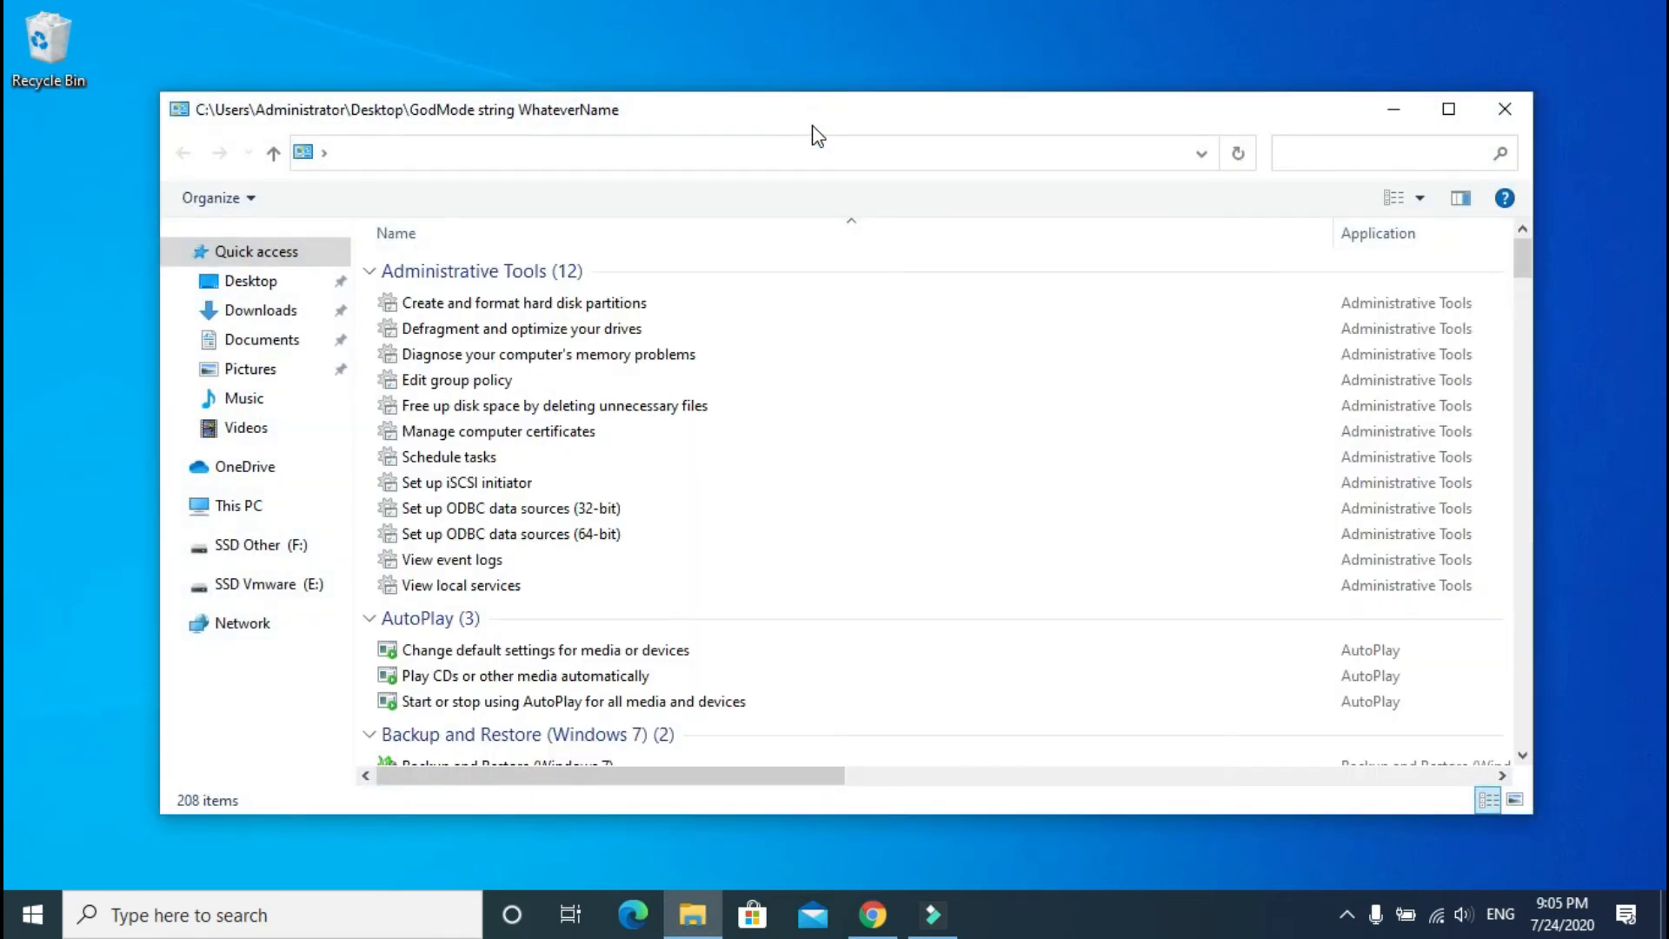
Step: Maximize the God Mode window and scroll through its 208 categorized settings
{"action": "double_click", "coordinate": [812, 129]}
{"action": "scroll", "coordinate": [445, 552], "scroll_direction": "down", "scroll_amount": 4}
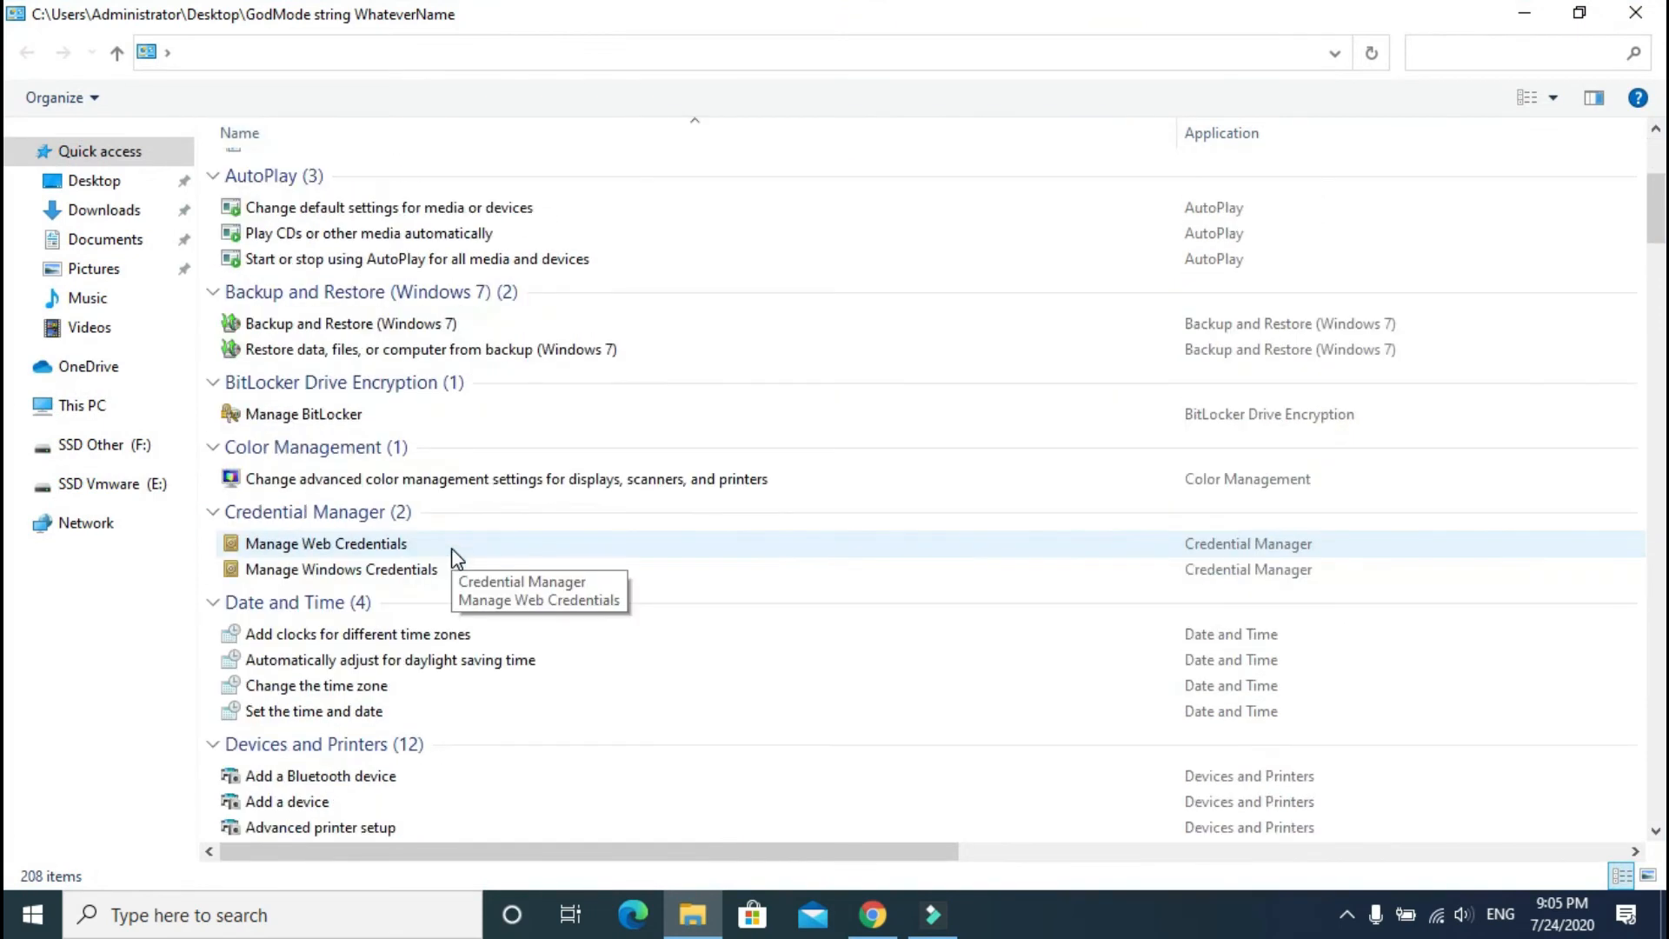
{"action": "scroll", "coordinate": [430, 569], "scroll_direction": "down", "scroll_amount": 4}
{"action": "scroll", "coordinate": [426, 572], "scroll_direction": "down", "scroll_amount": 6}
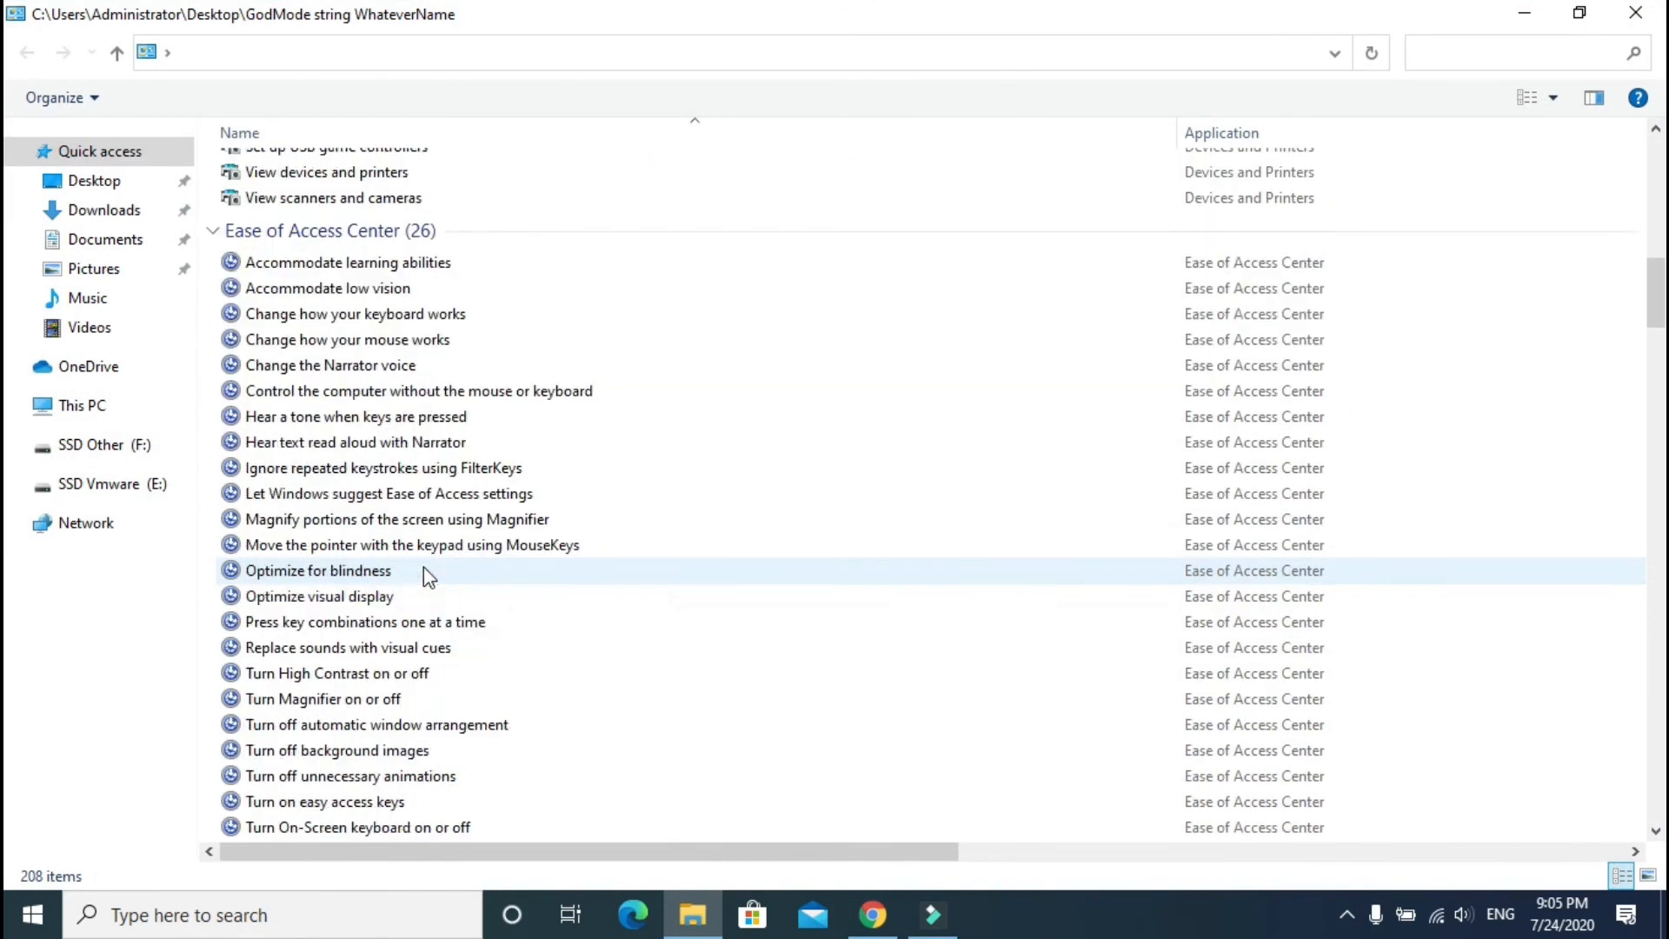
{"action": "scroll", "coordinate": [426, 572], "scroll_direction": "down", "scroll_amount": 20}
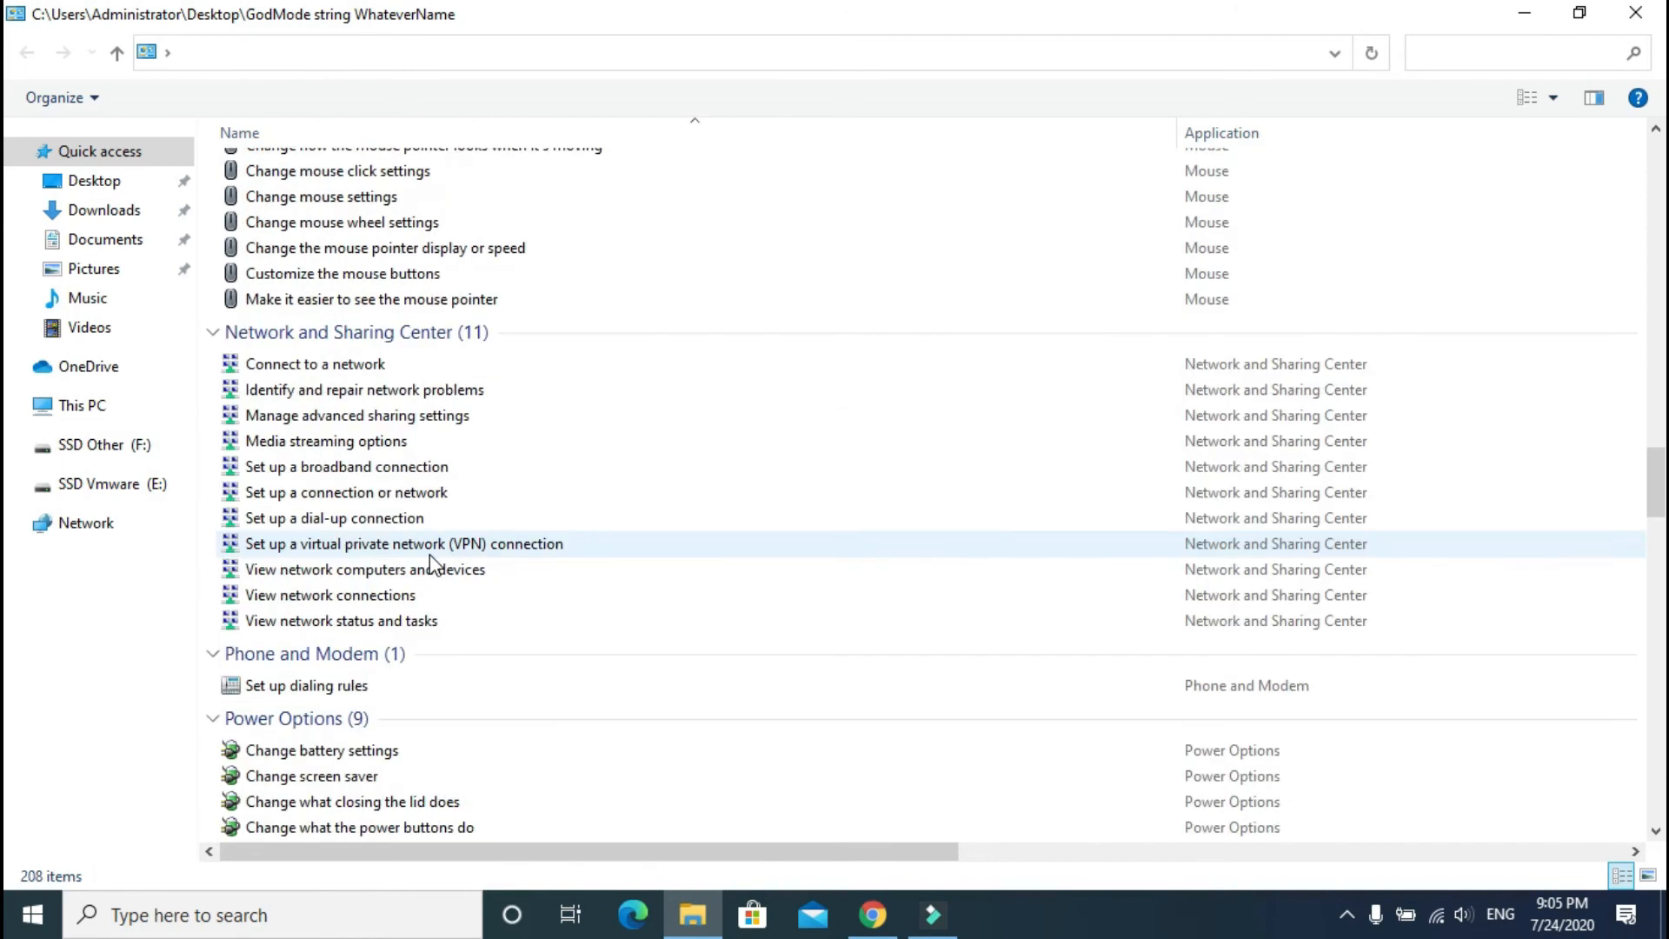
{"action": "scroll", "coordinate": [429, 560], "scroll_direction": "down", "scroll_amount": 7}
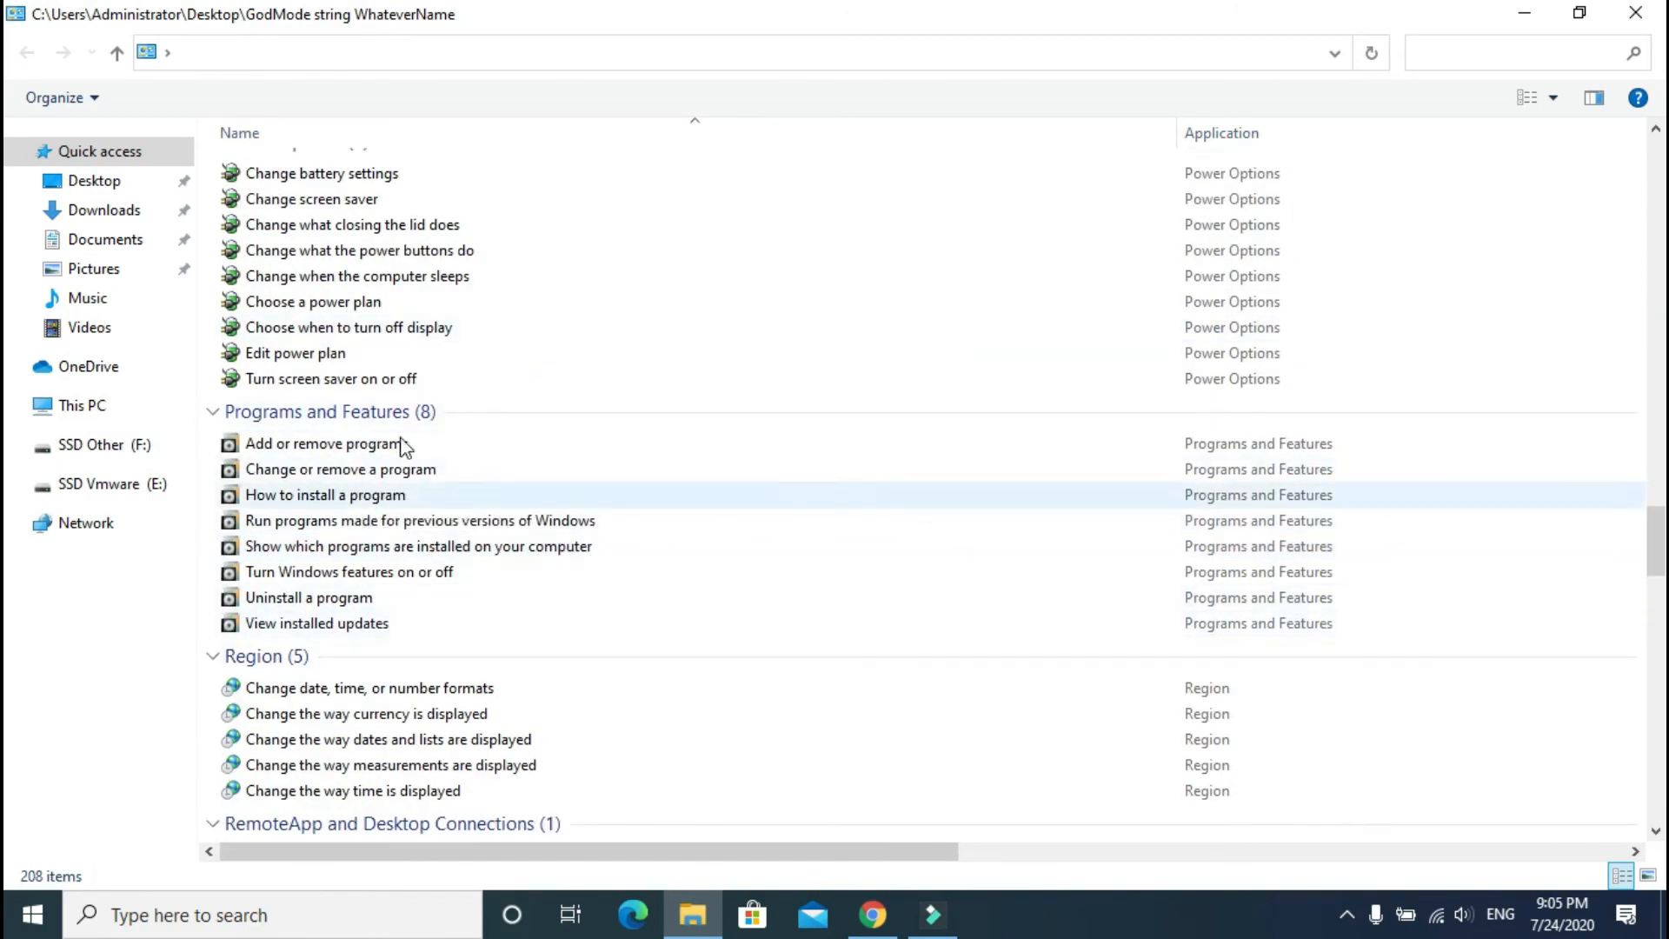
{"action": "scroll", "coordinate": [510, 681], "scroll_direction": "down", "scroll_amount": 6}
{"action": "scroll", "coordinate": [429, 731], "scroll_direction": "down", "scroll_amount": 2}
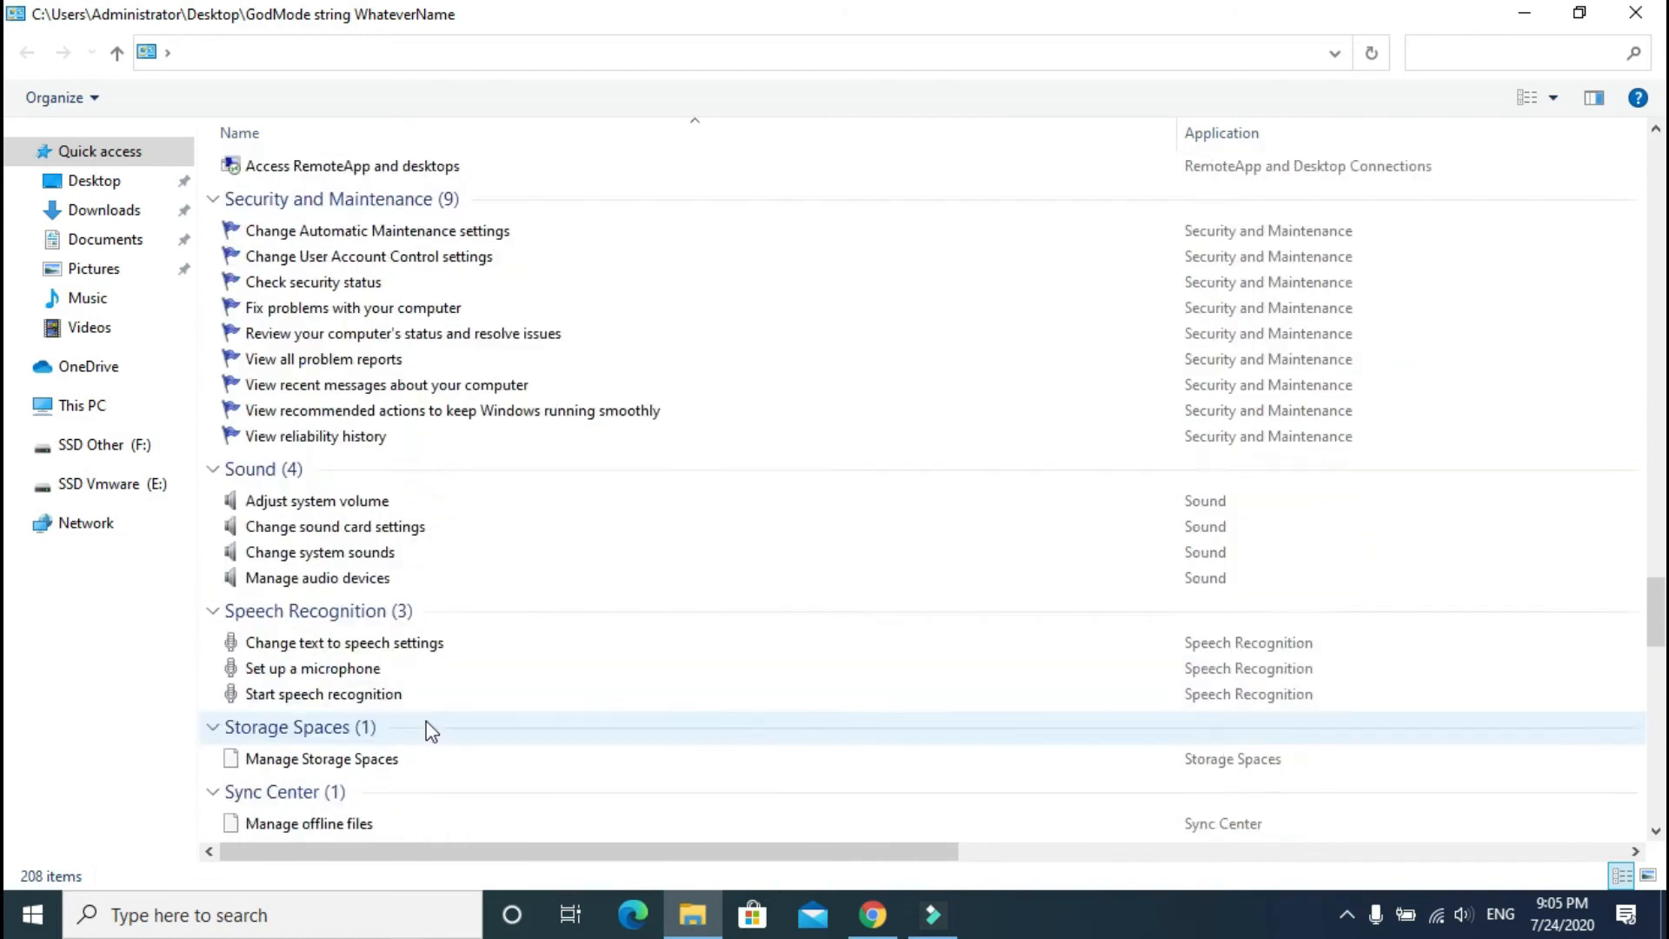
{"action": "scroll", "coordinate": [431, 721], "scroll_direction": "down", "scroll_amount": 15}
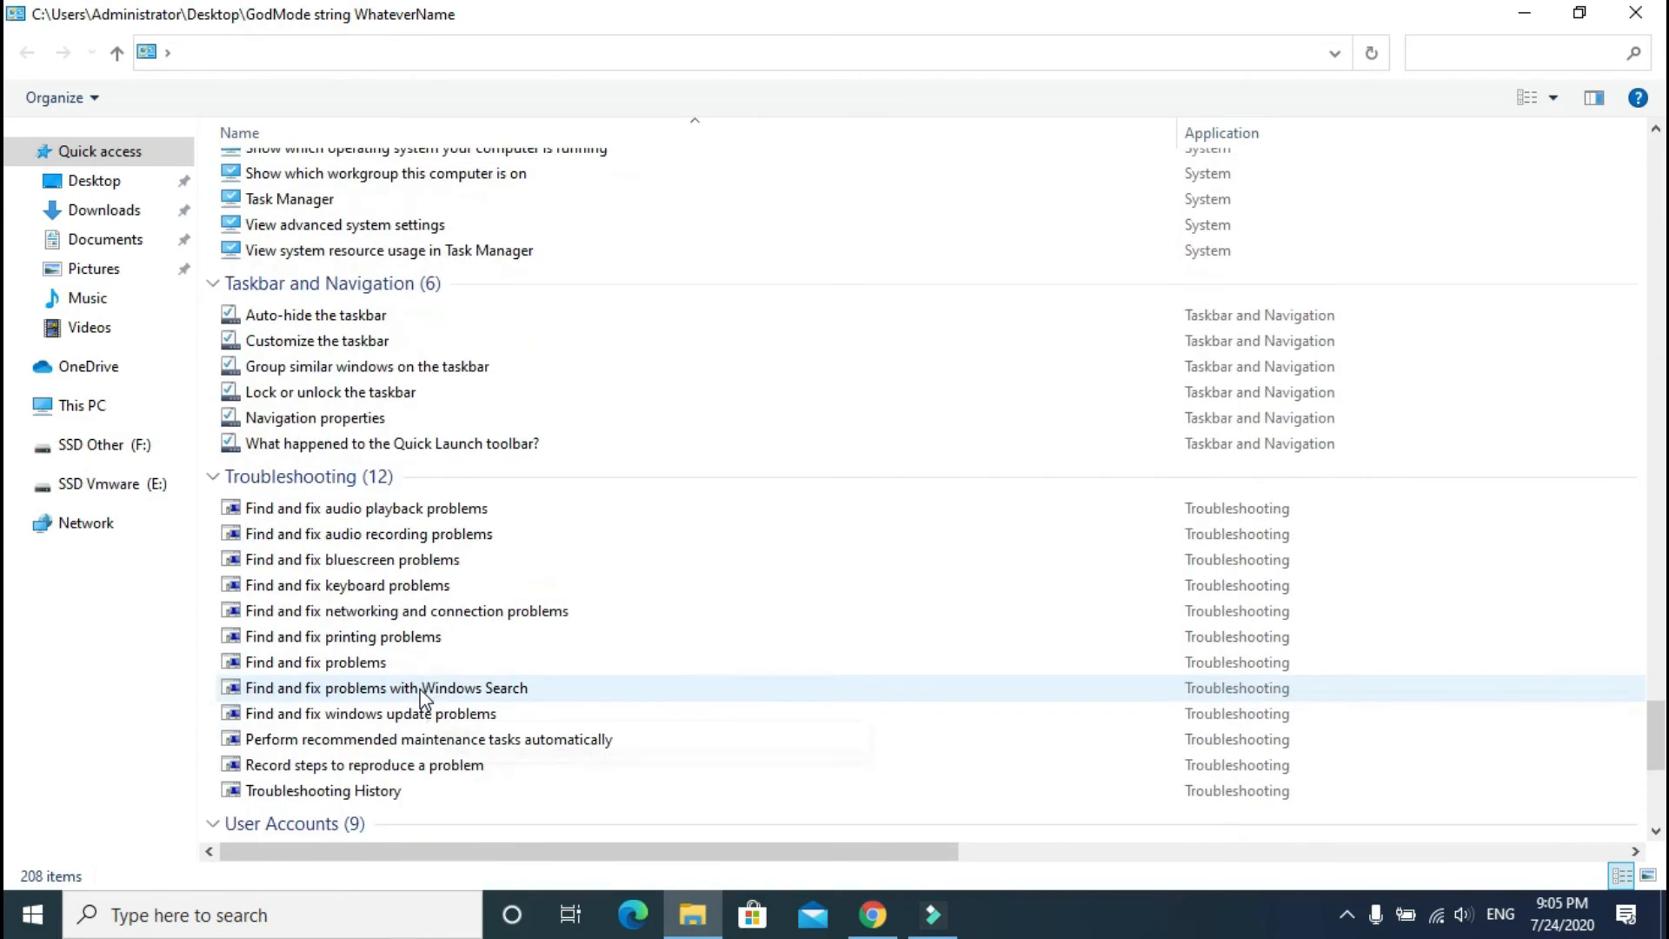
{"action": "scroll", "coordinate": [426, 696], "scroll_direction": "down", "scroll_amount": 6}
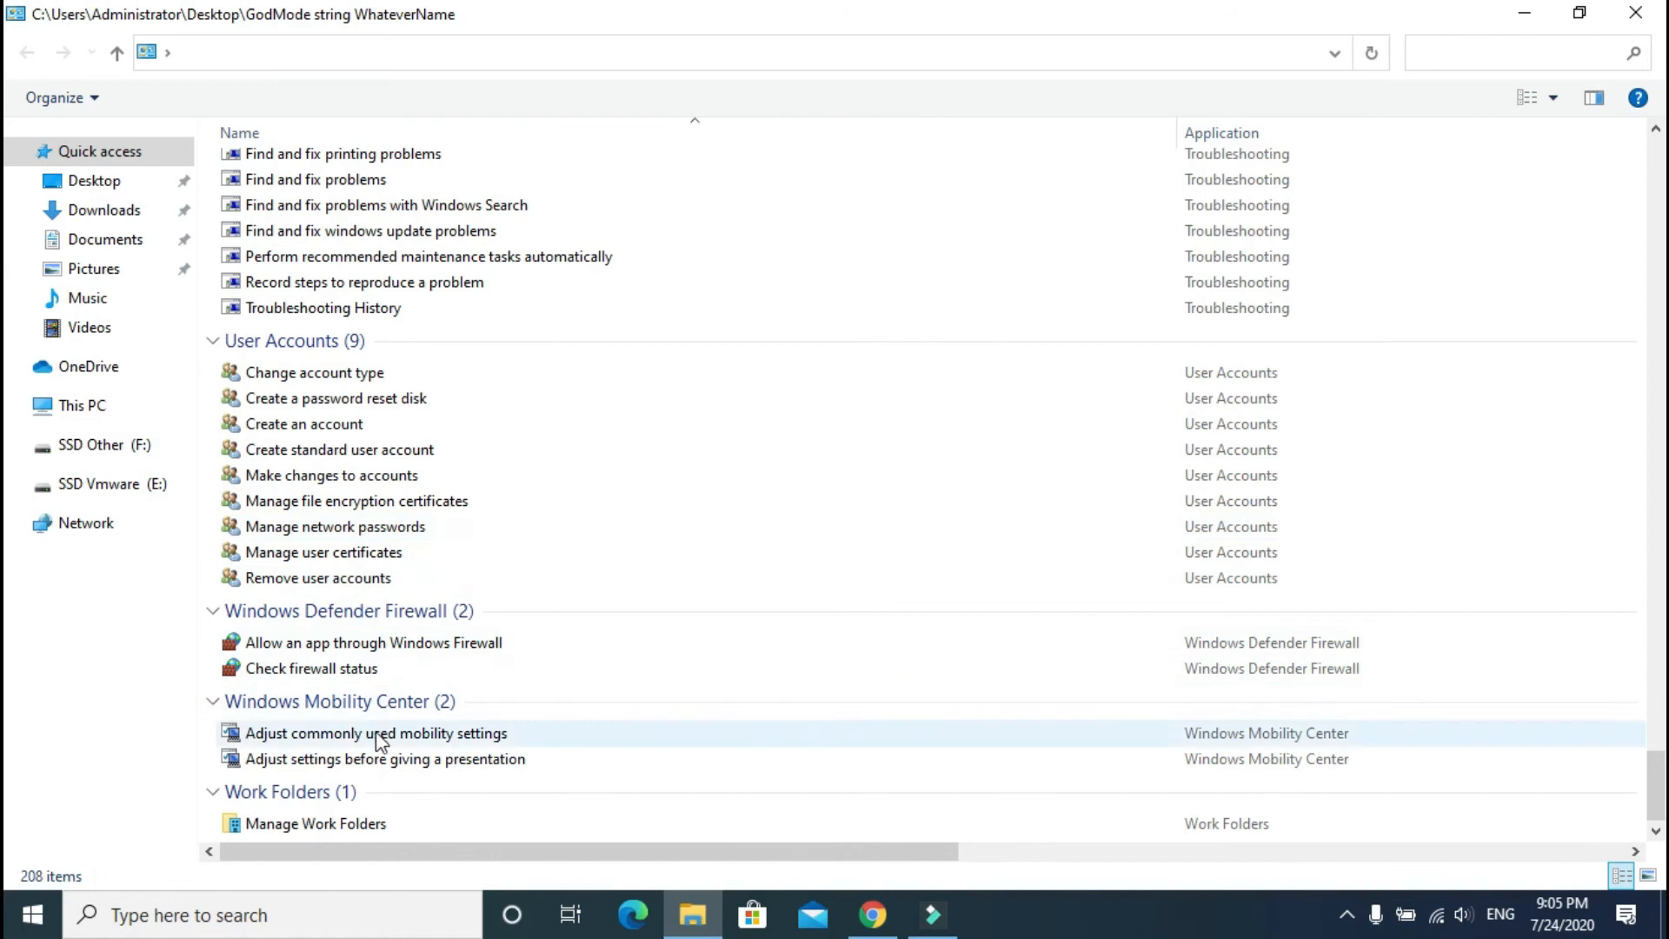
{"action": "scroll", "coordinate": [439, 735], "scroll_direction": "up", "scroll_amount": 20}
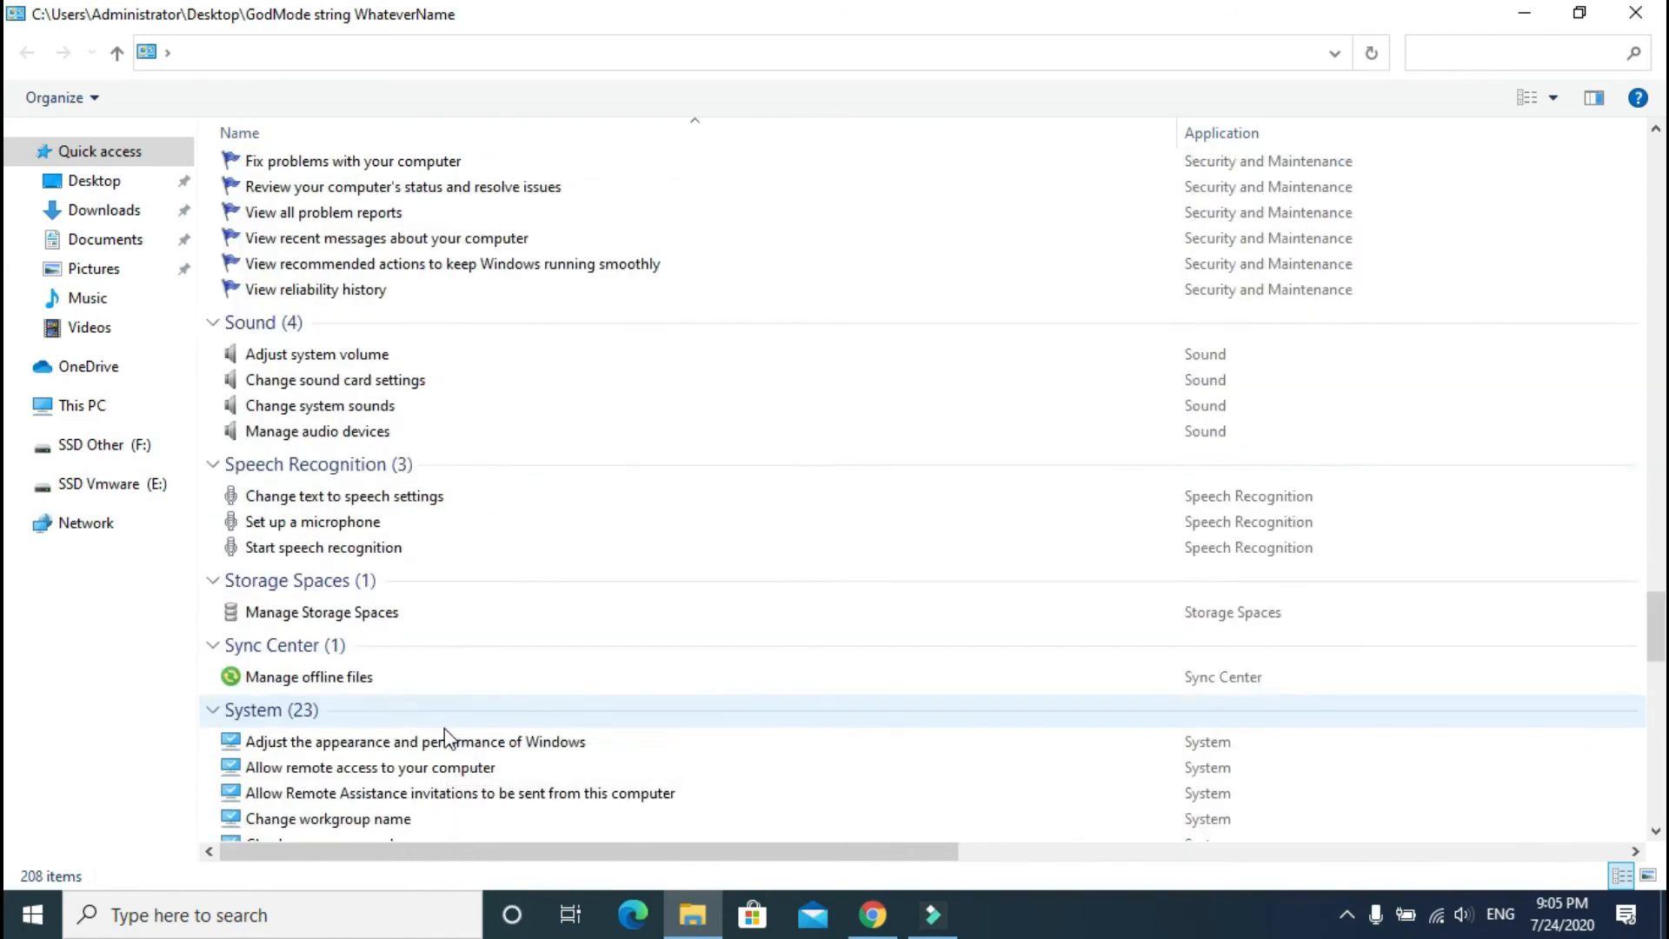
{"action": "scroll", "coordinate": [444, 713], "scroll_direction": "up", "scroll_amount": 20}
{"action": "scroll", "coordinate": [432, 678], "scroll_direction": "up", "scroll_amount": 20}
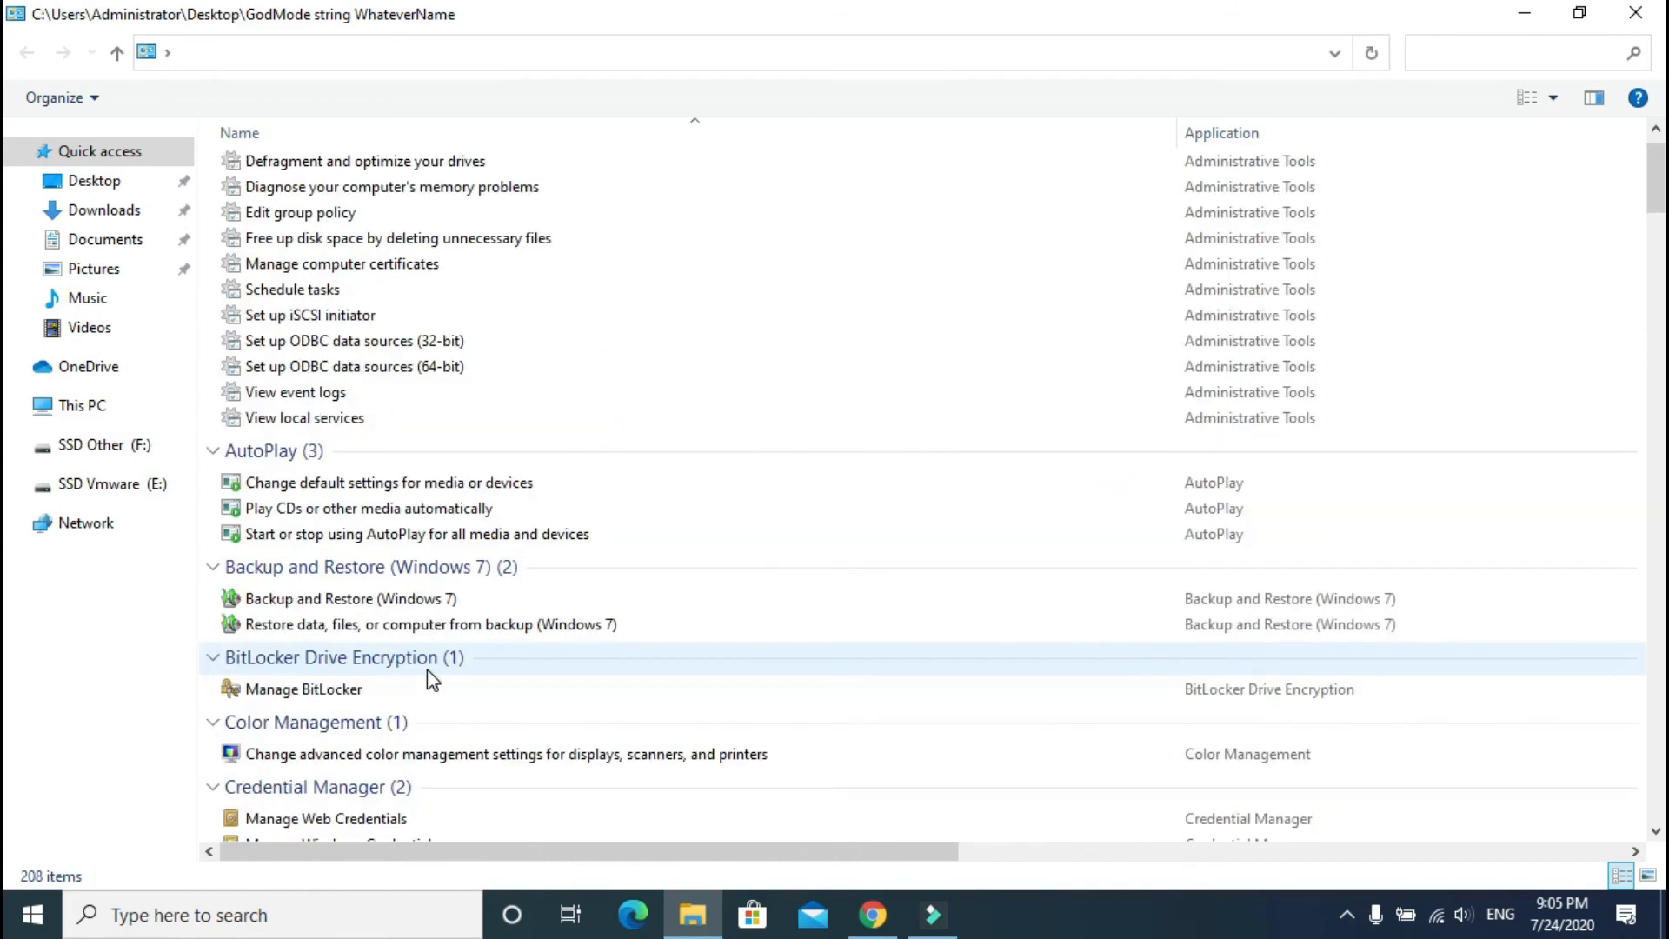
{"action": "scroll", "coordinate": [426, 679], "scroll_direction": "up", "scroll_amount": 2}
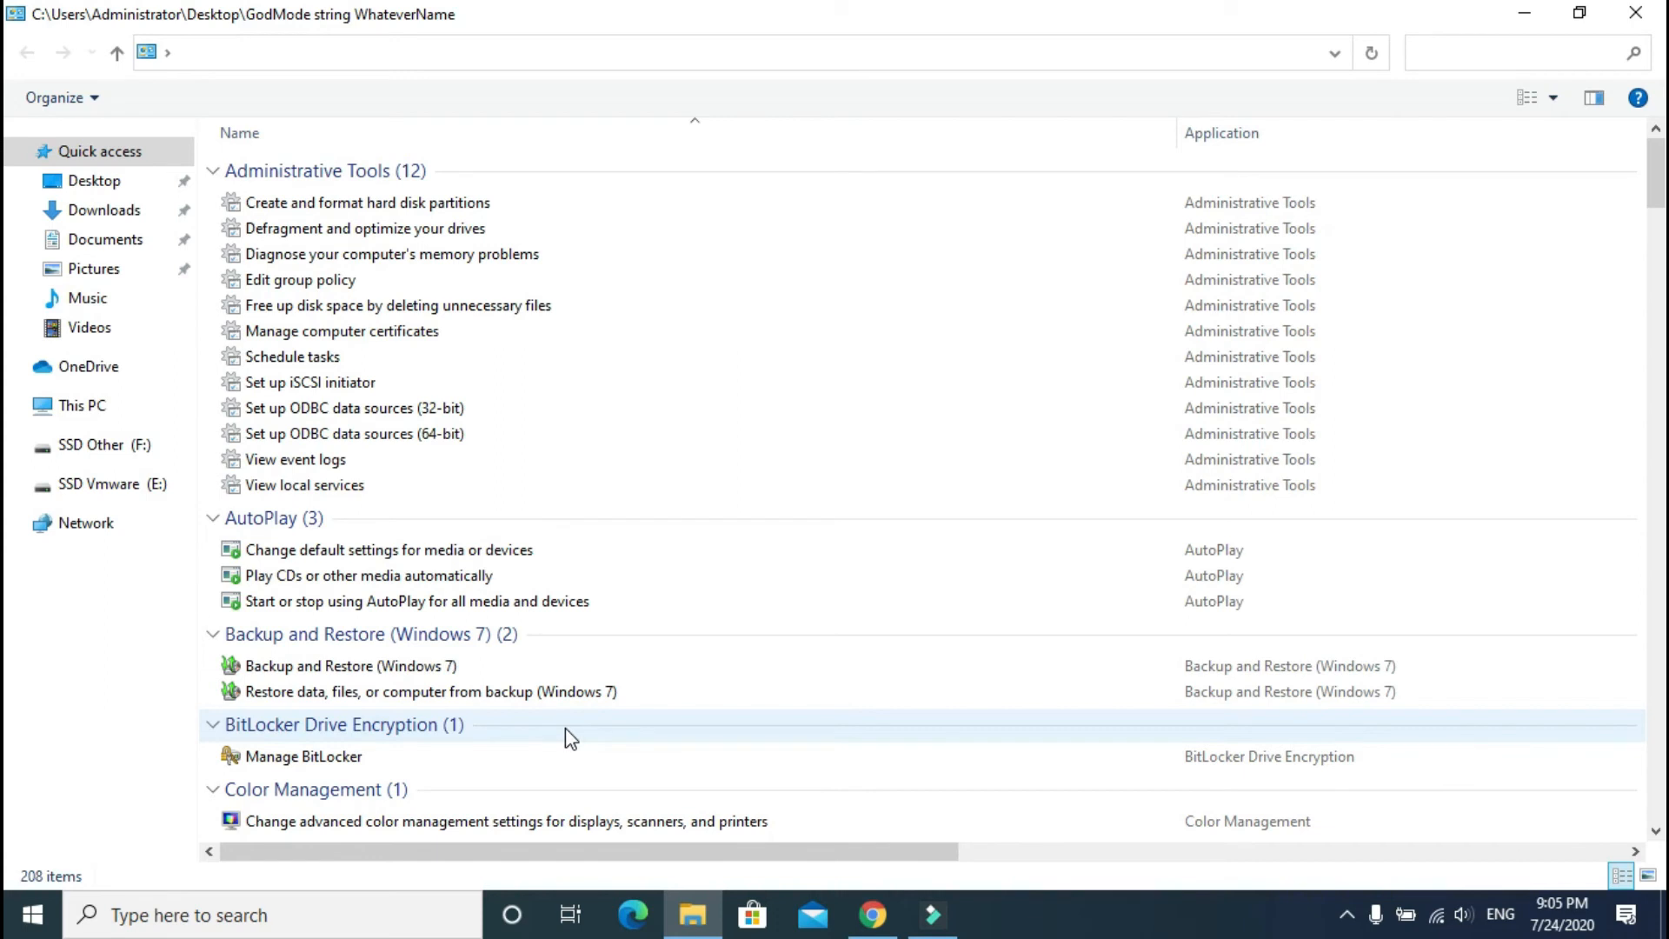
Step: Close the God Mode window and deselect its desktop shortcut
{"action": "left_click", "coordinate": [1636, 12]}
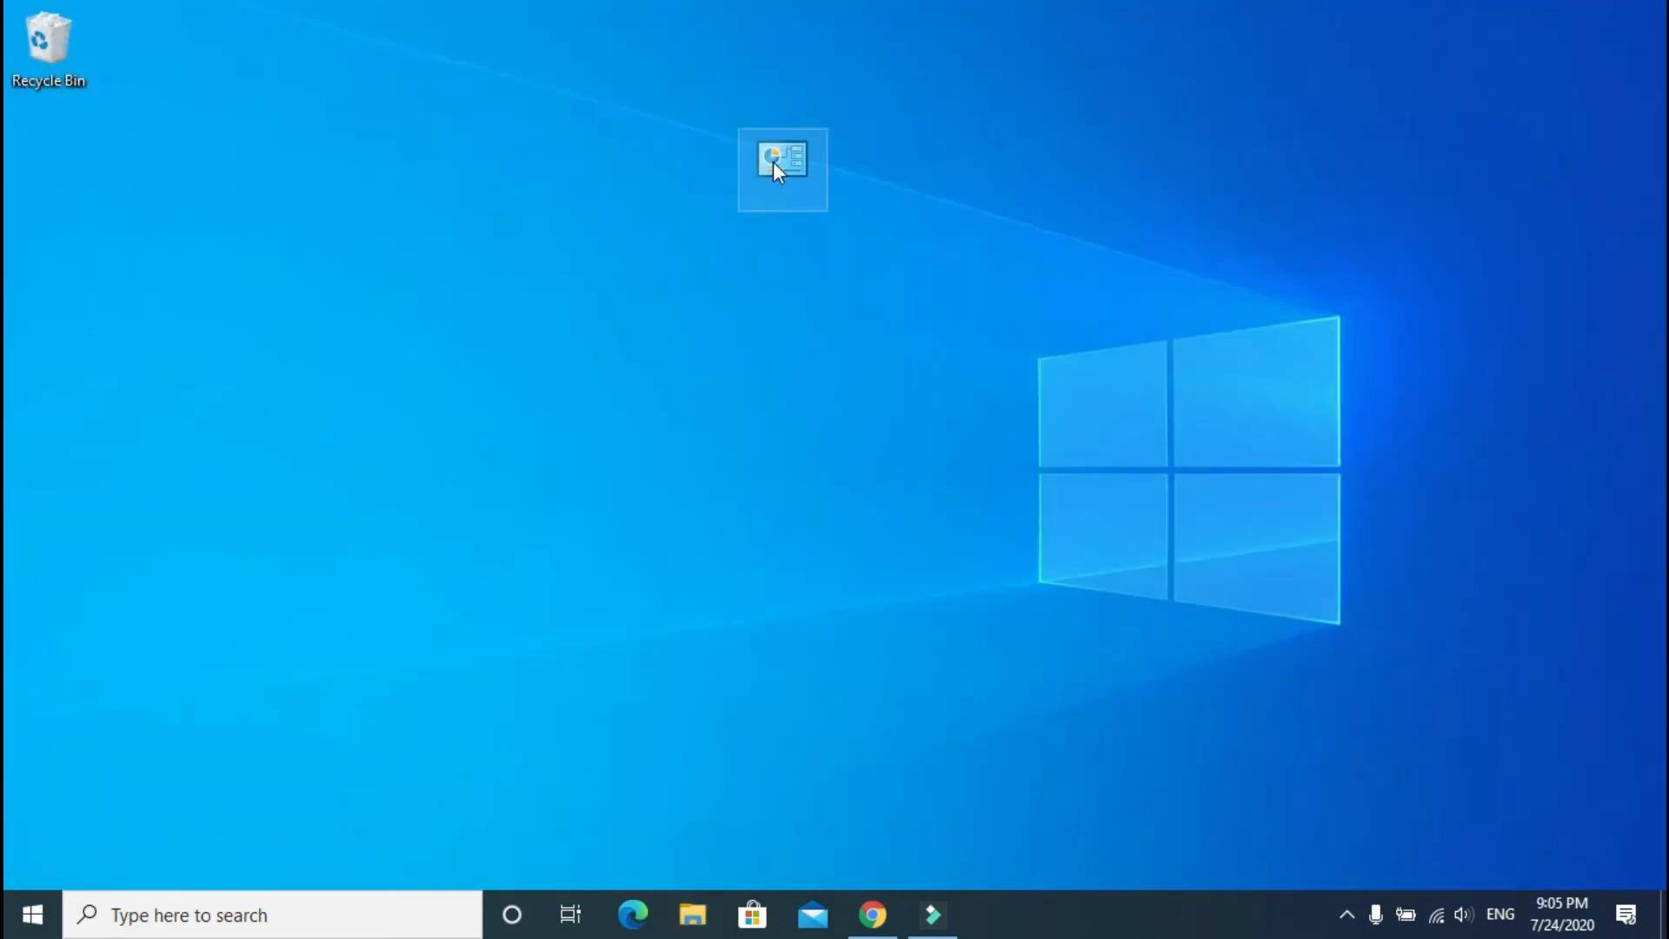
{"action": "left_click", "coordinate": [776, 168]}
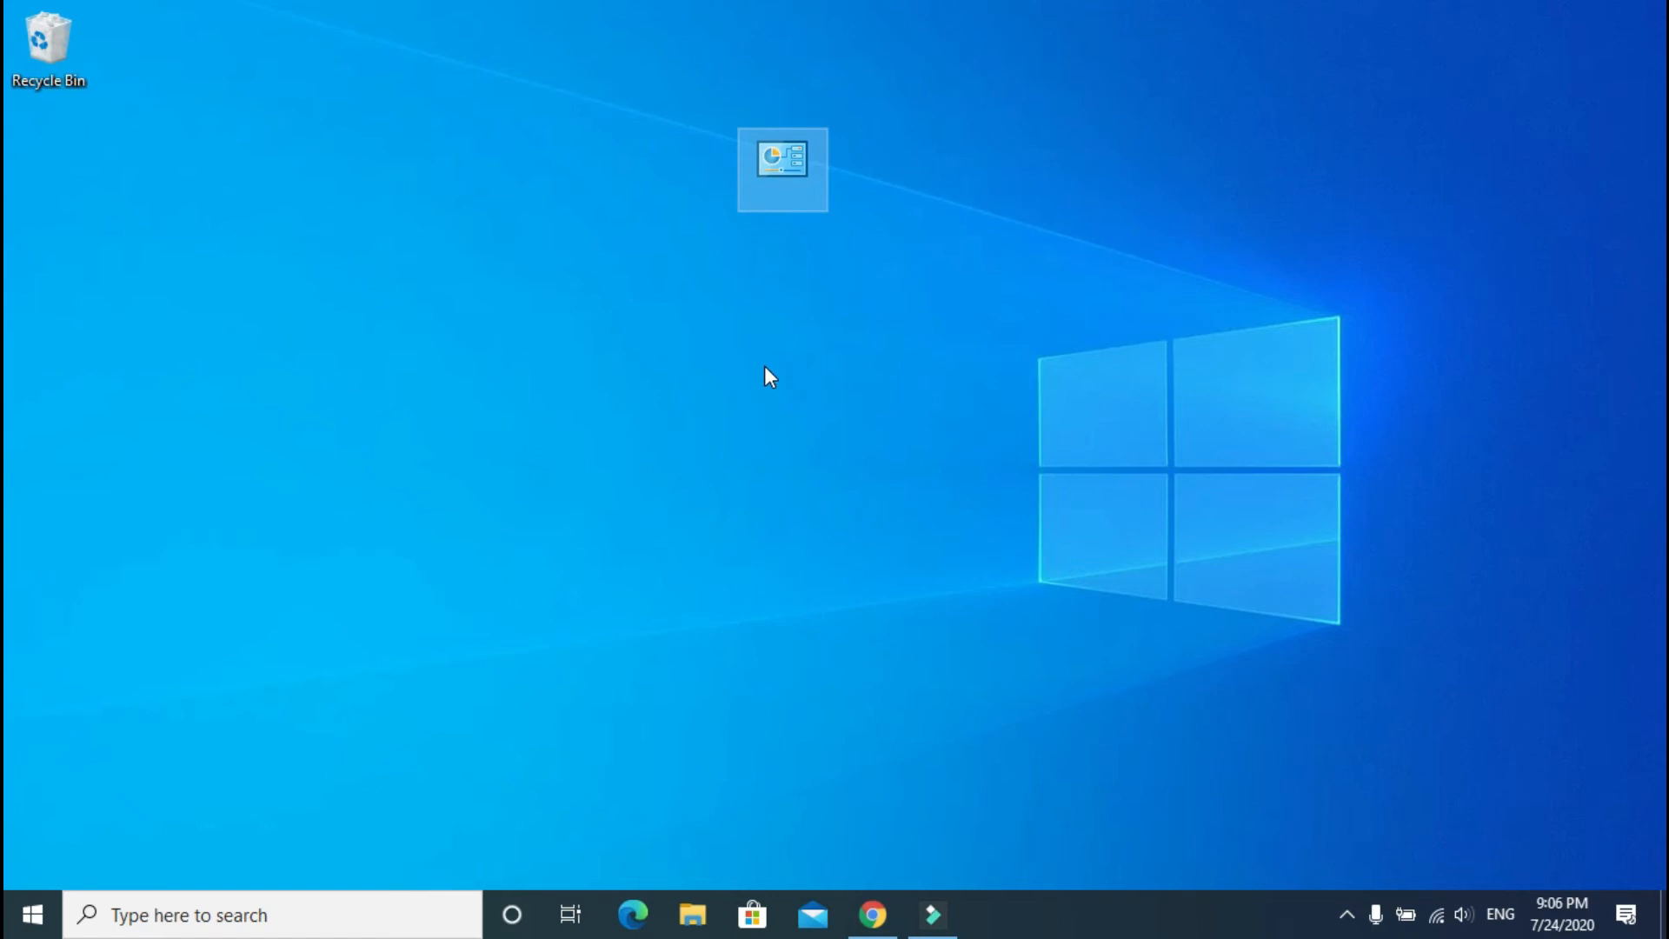
{"action": "left_click", "coordinate": [738, 365]}
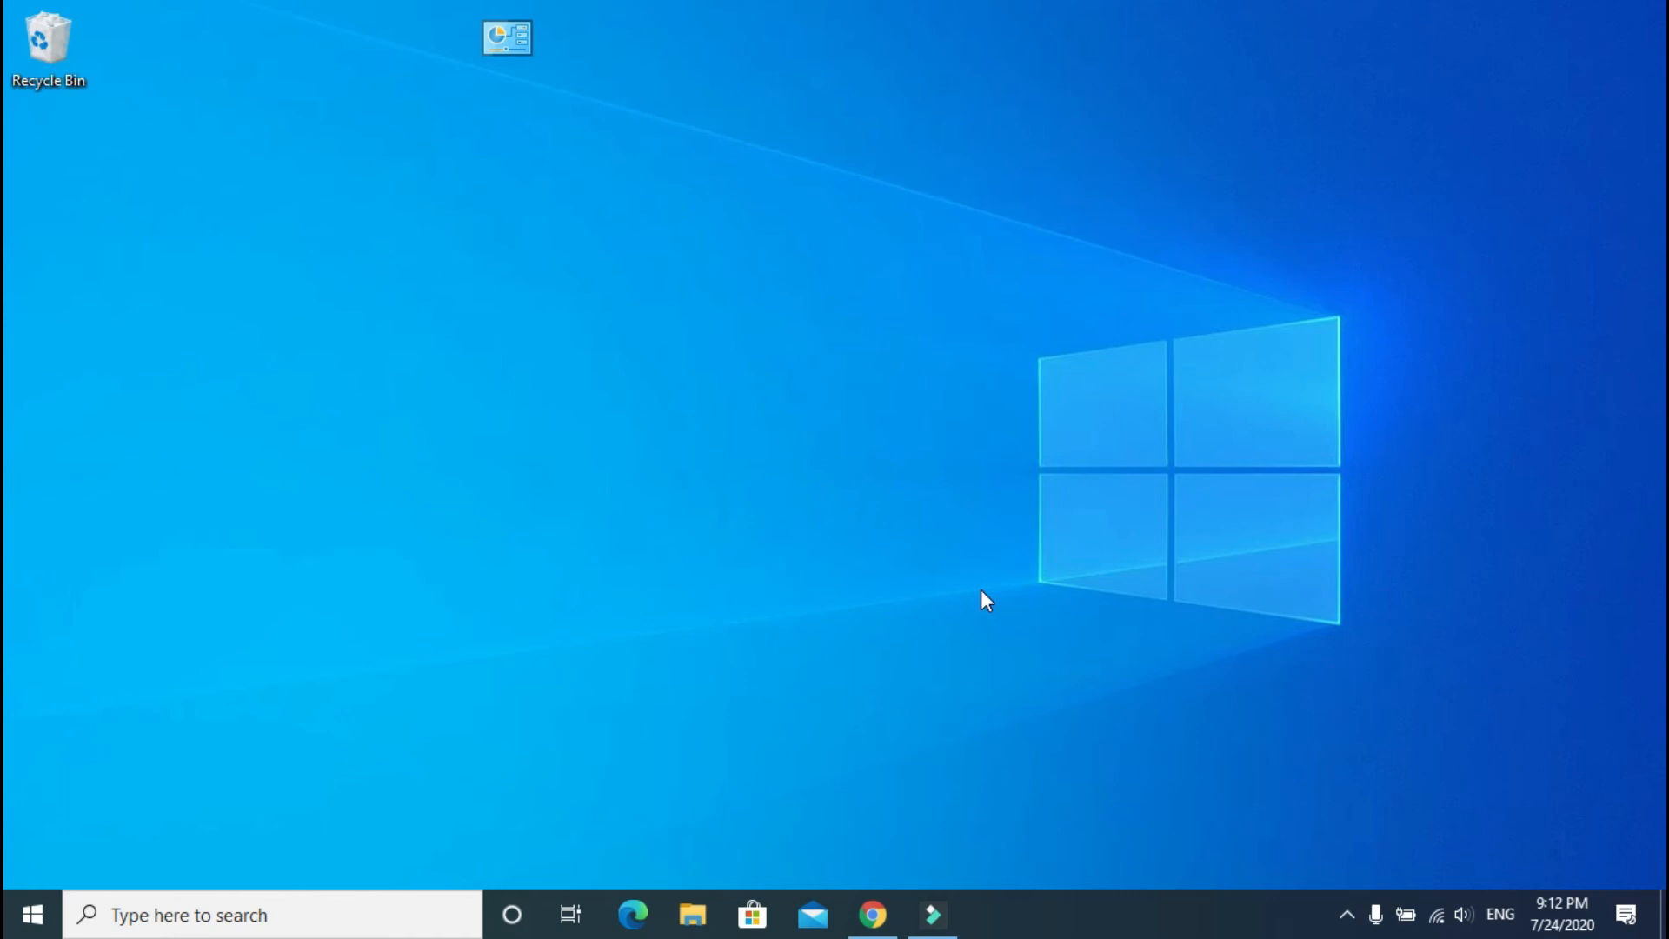
Step: Browse File Explorer from This PC to C:\Windows\System32
{"action": "left_click", "coordinate": [693, 915]}
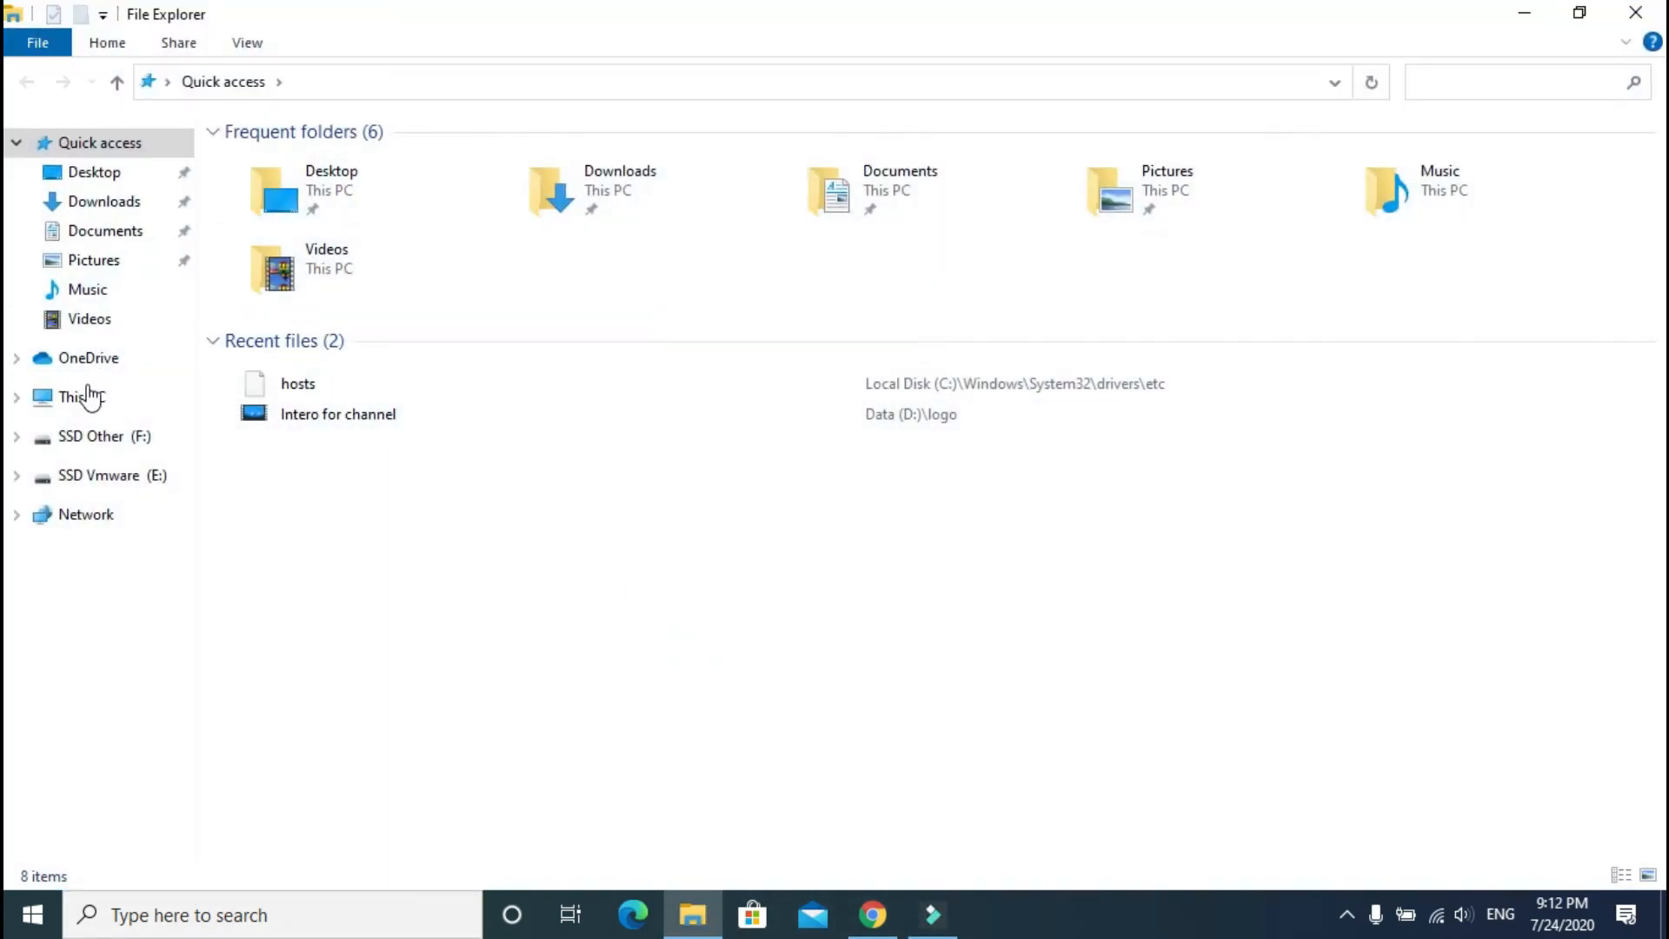
{"action": "left_click", "coordinate": [87, 397]}
{"action": "double_click", "coordinate": [367, 353]}
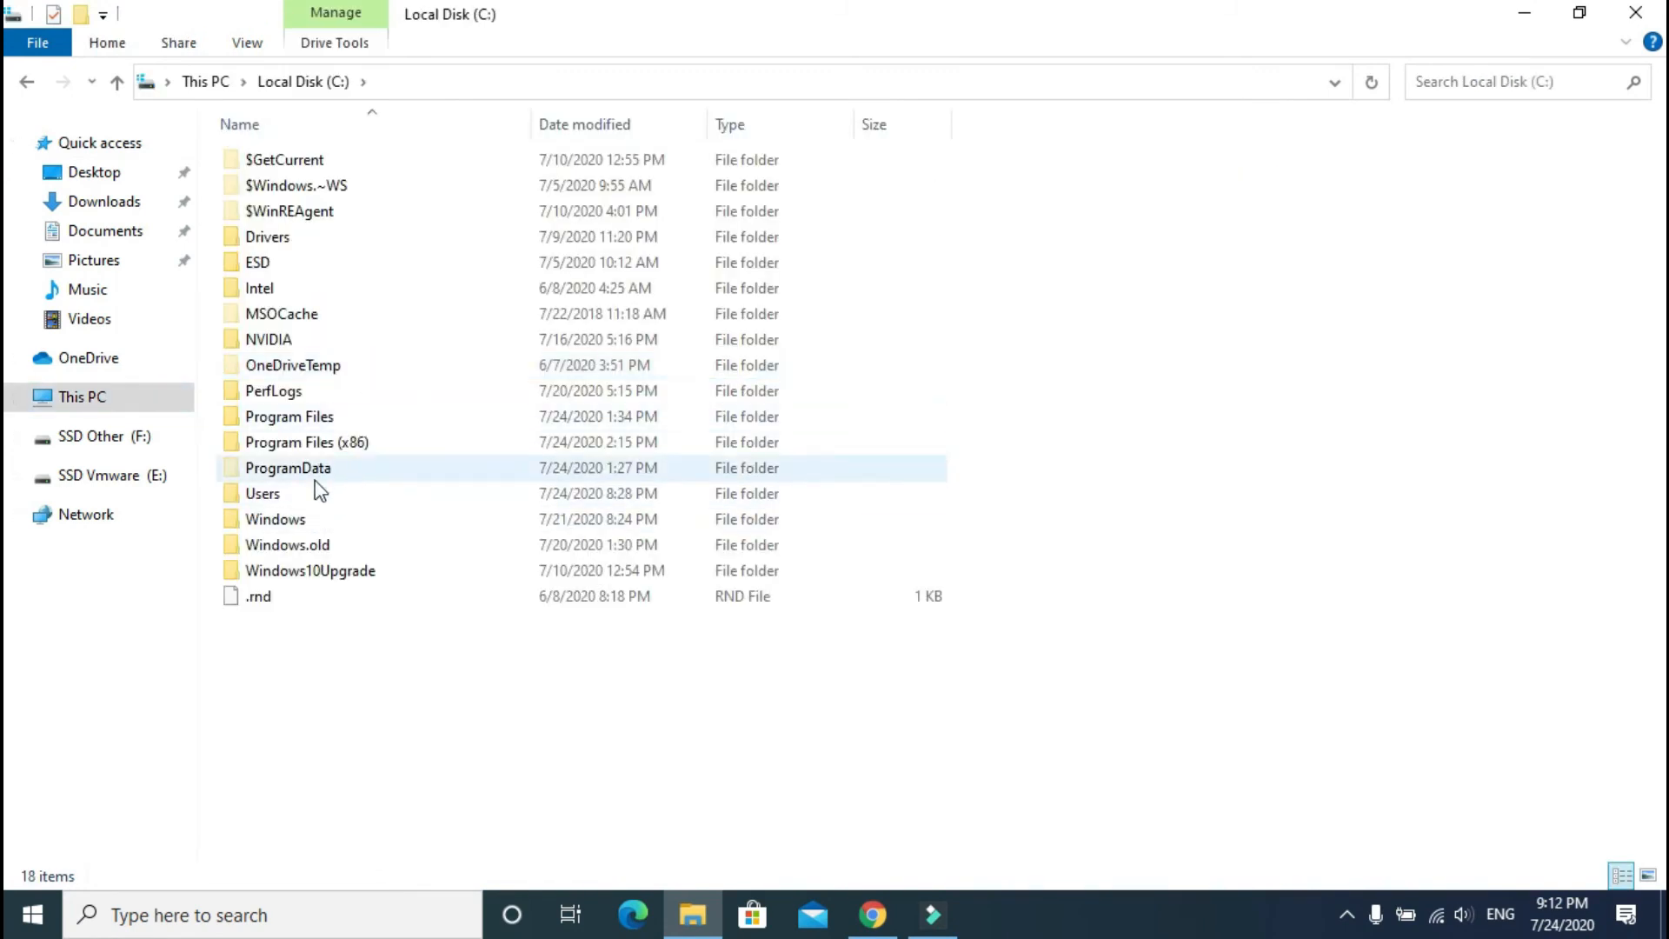
{"action": "double_click", "coordinate": [295, 519]}
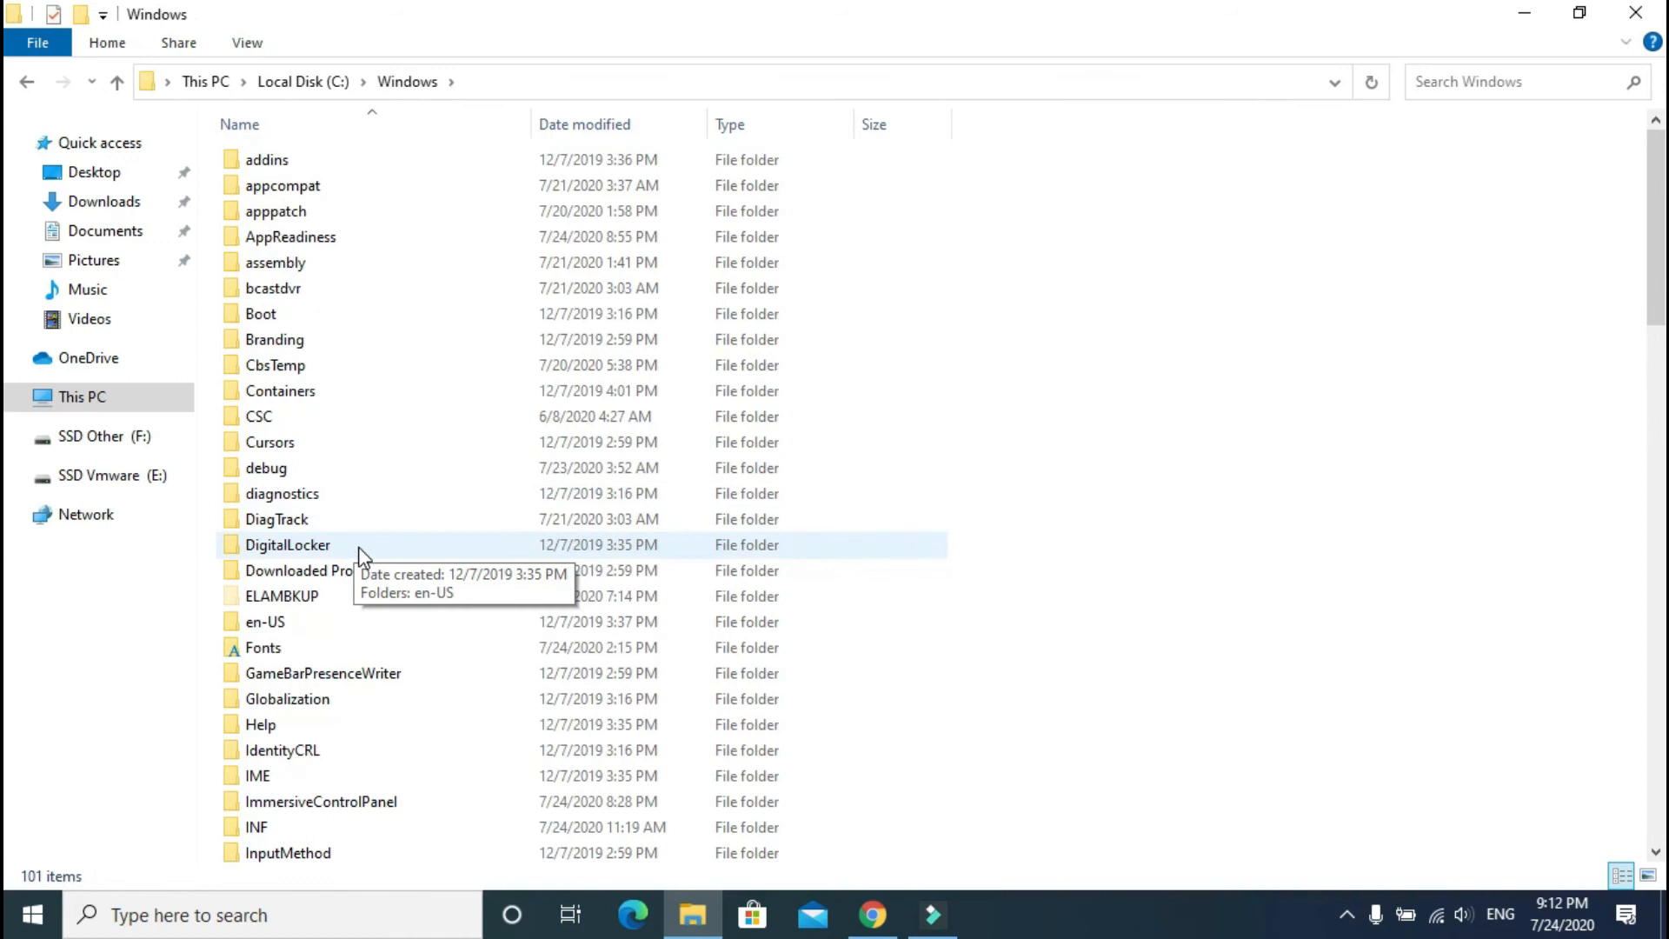
{"action": "key", "text": "s"}
{"action": "scroll", "coordinate": [365, 518], "scroll_direction": "down", "scroll_amount": 1}
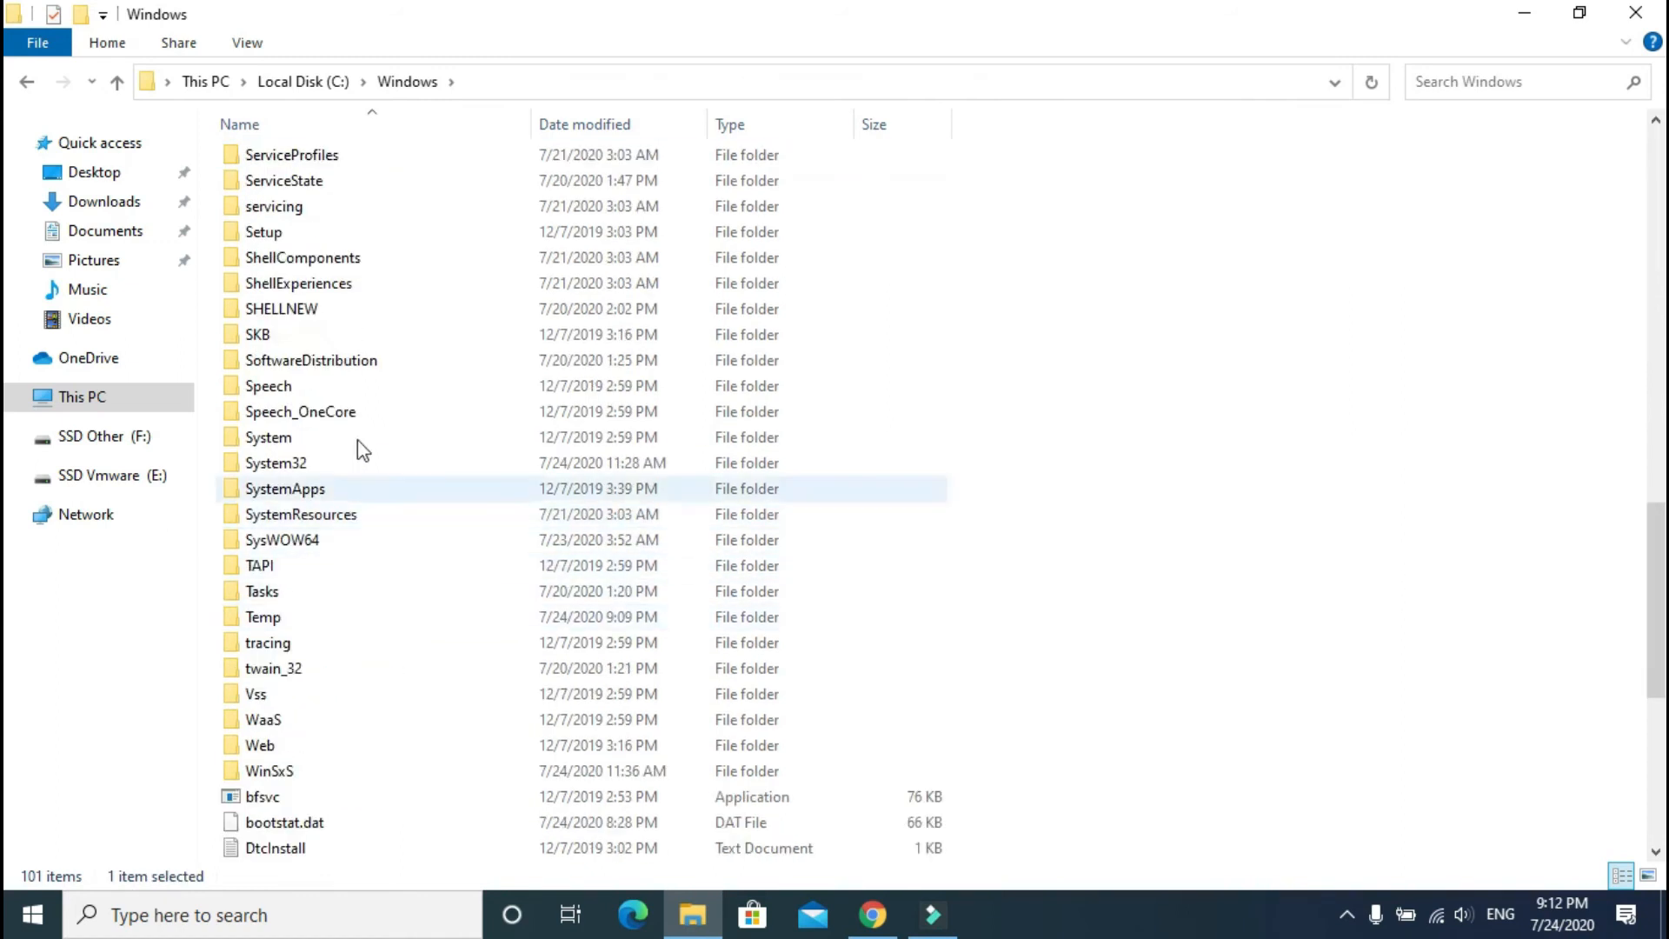
{"action": "scroll", "coordinate": [362, 361], "scroll_direction": "up", "scroll_amount": 1}
{"action": "key", "text": "Down"}
{"action": "key", "text": "Down"}
{"action": "key", "text": "Down"}
{"action": "key", "text": "Down"}
{"action": "key", "text": "Down"}
{"action": "key", "text": "Down"}
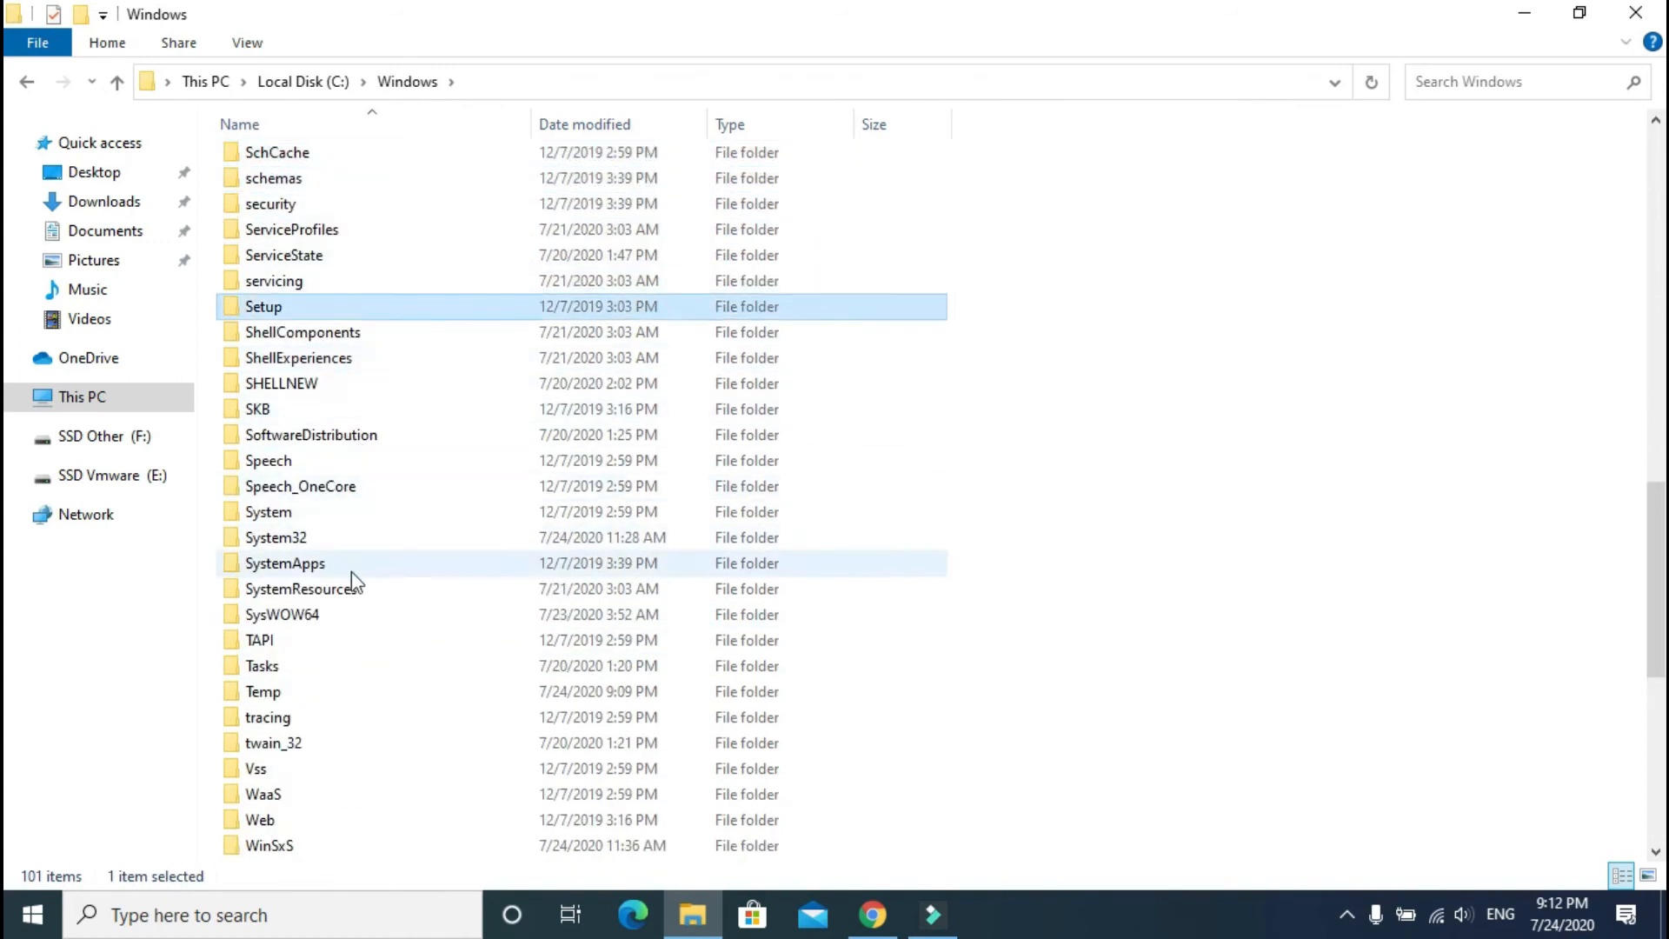
{"action": "double_click", "coordinate": [300, 541]}
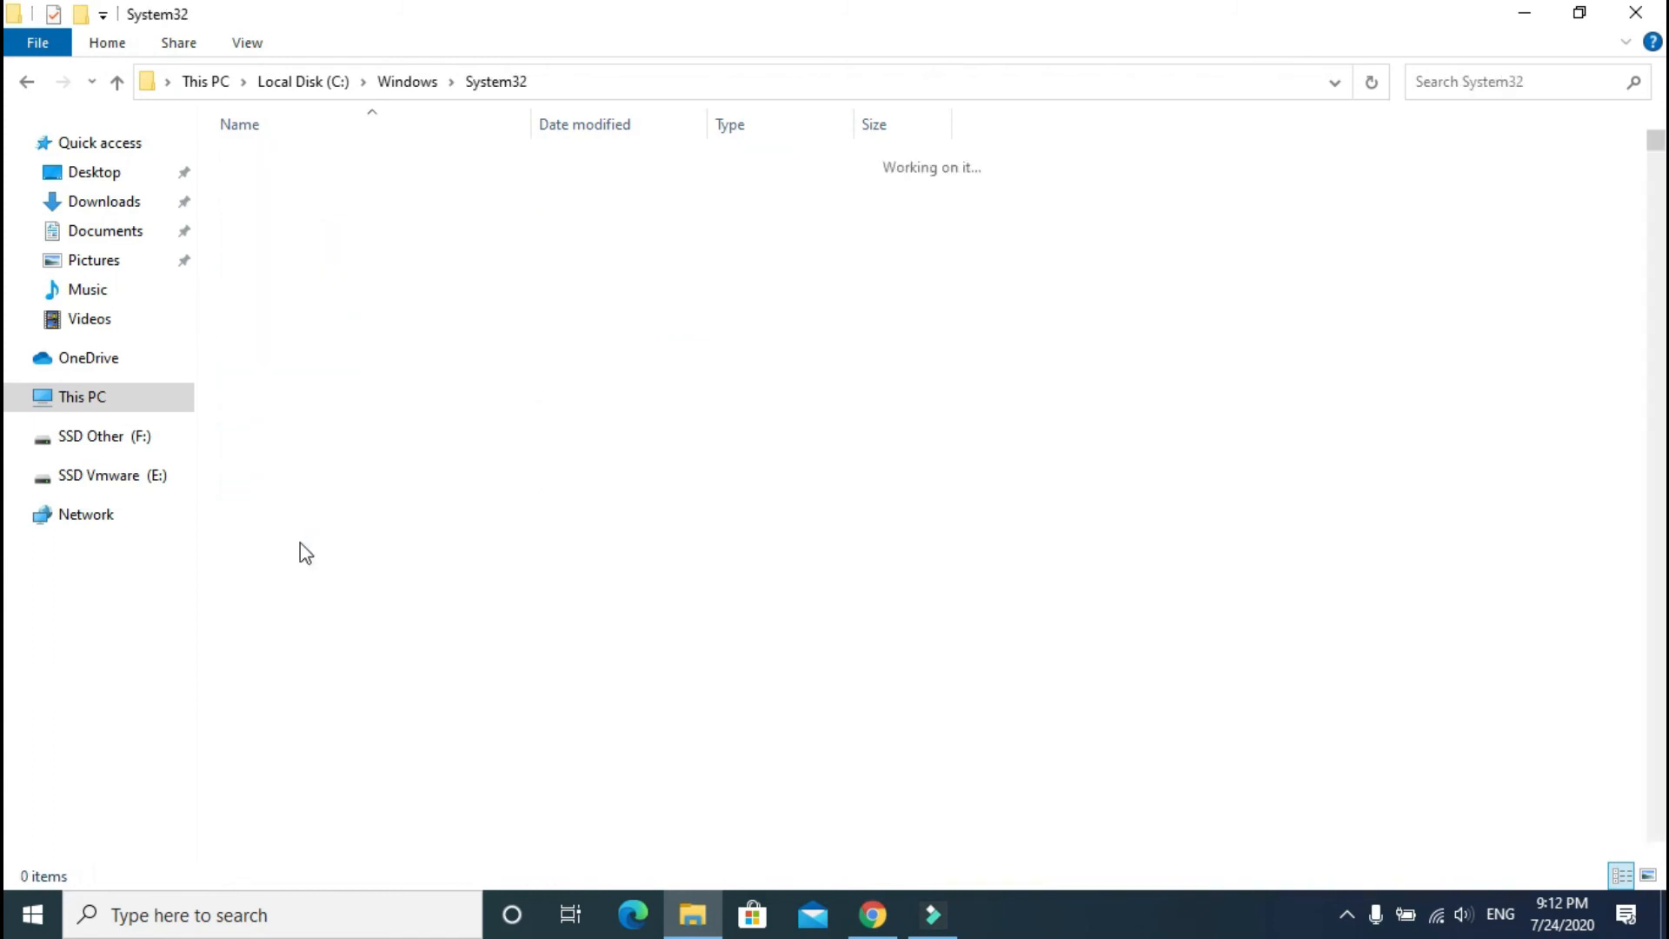
Step: Go into drivers\etc and open the hosts file, choosing Notepad
{"action": "key", "text": "d"}
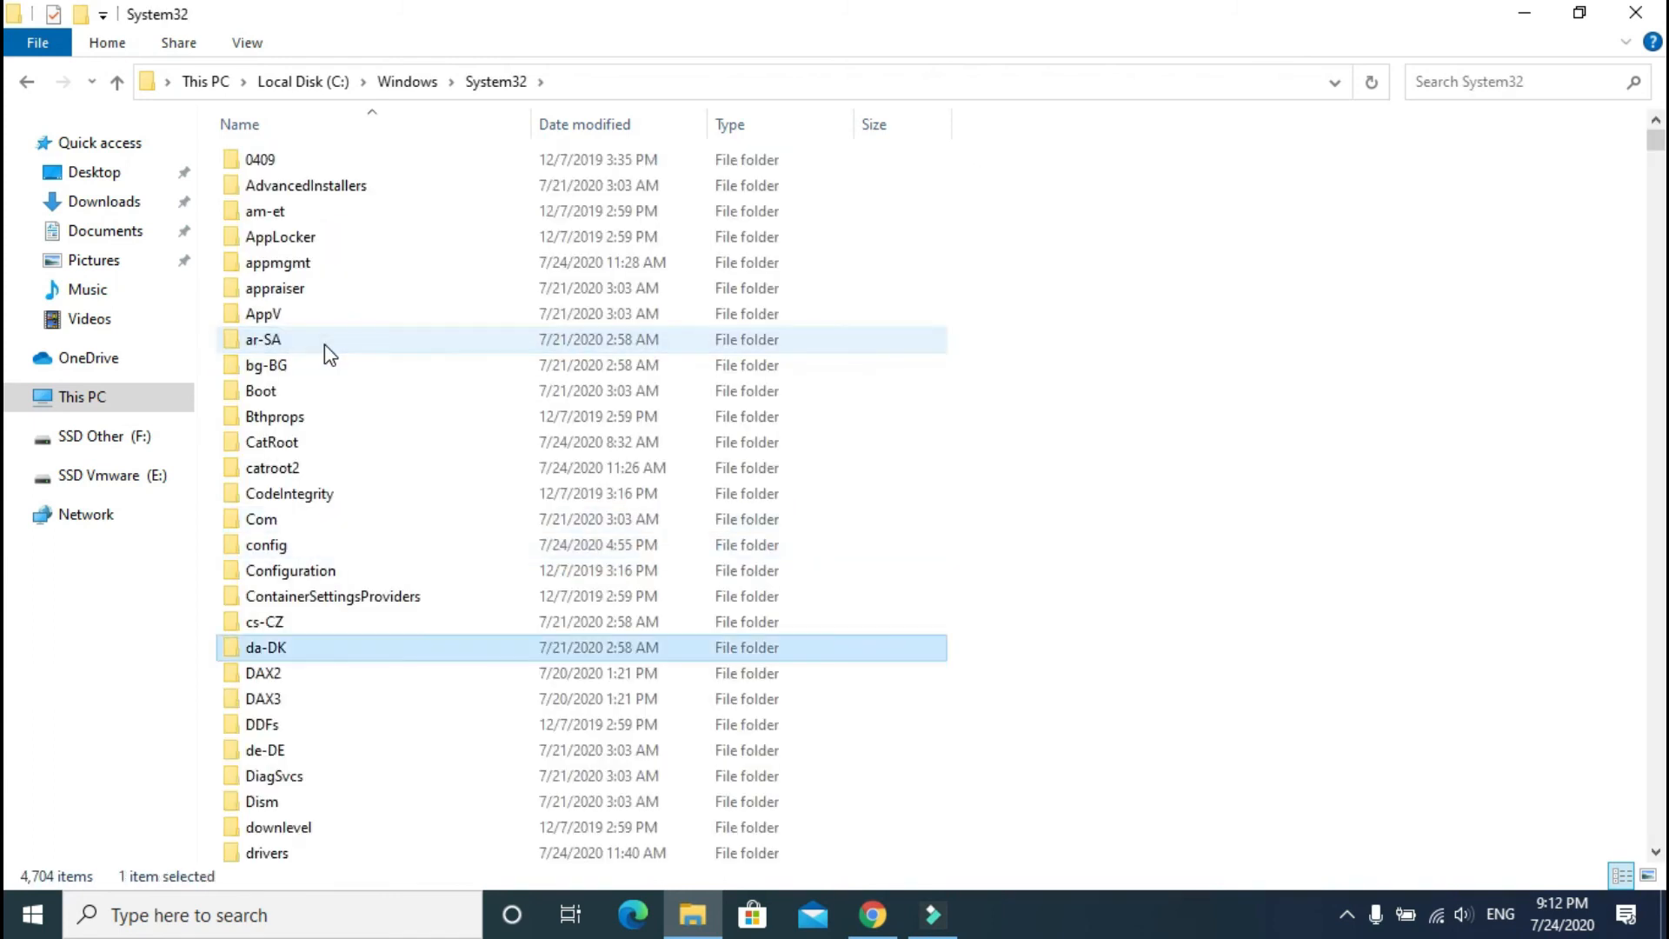
{"action": "key", "text": "Down"}
{"action": "key", "text": "Down"}
{"action": "key", "text": "Down"}
{"action": "key", "text": "Down"}
{"action": "key", "text": "Down"}
{"action": "key", "text": "Down"}
{"action": "key", "text": "Down"}
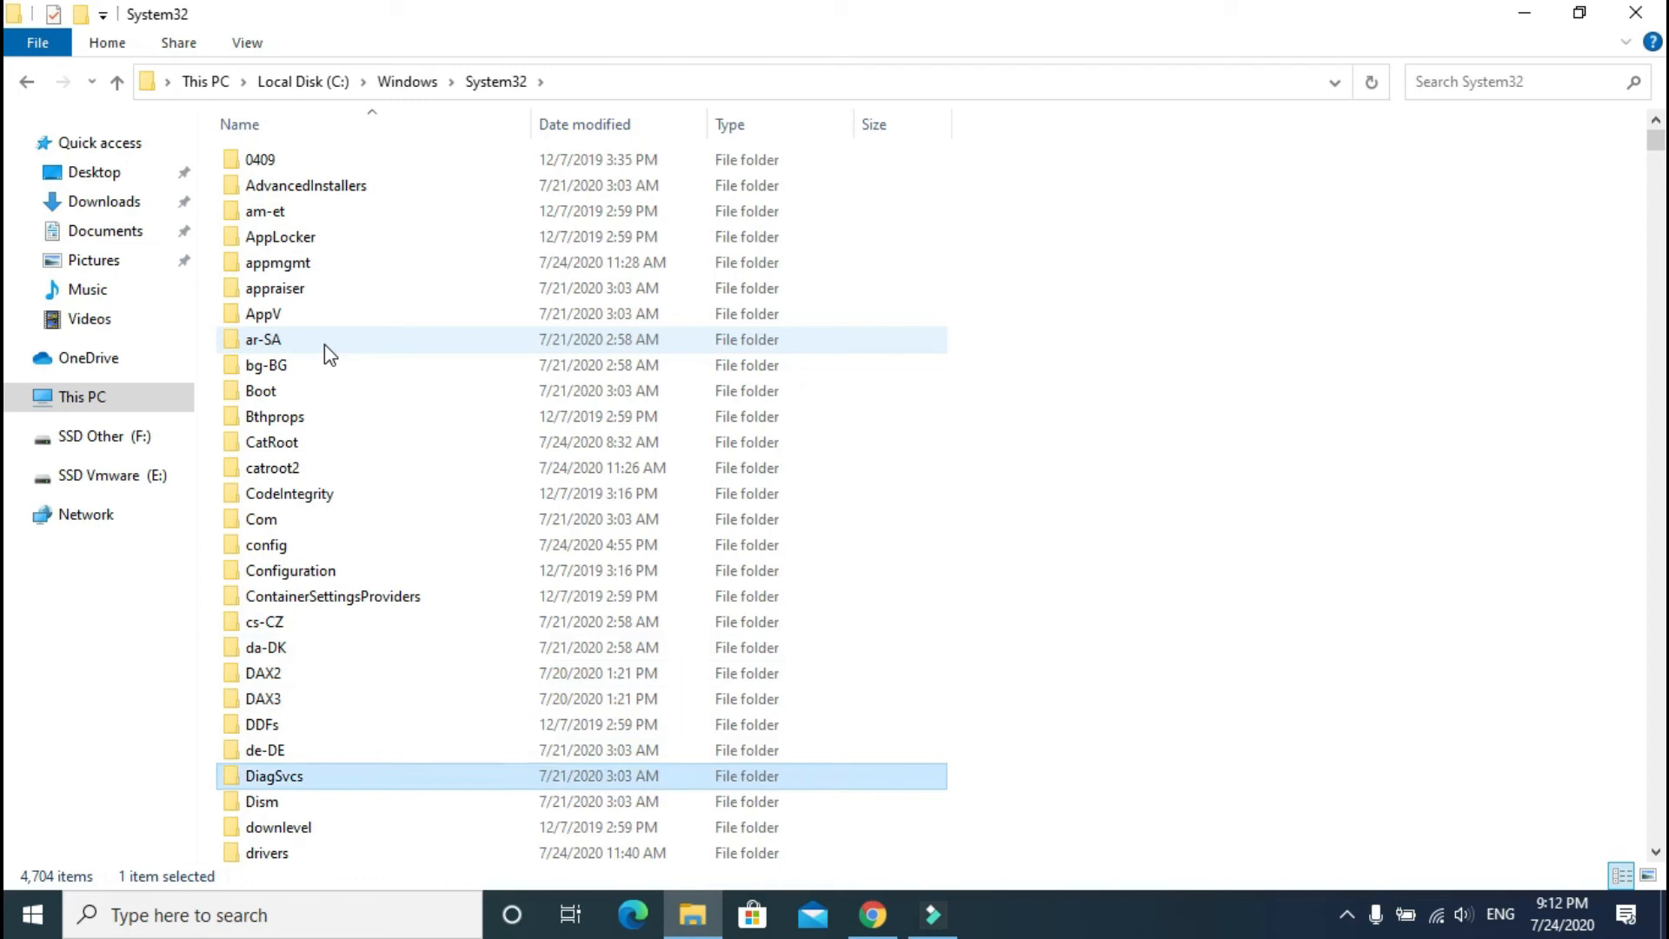
{"action": "key", "text": "Down"}
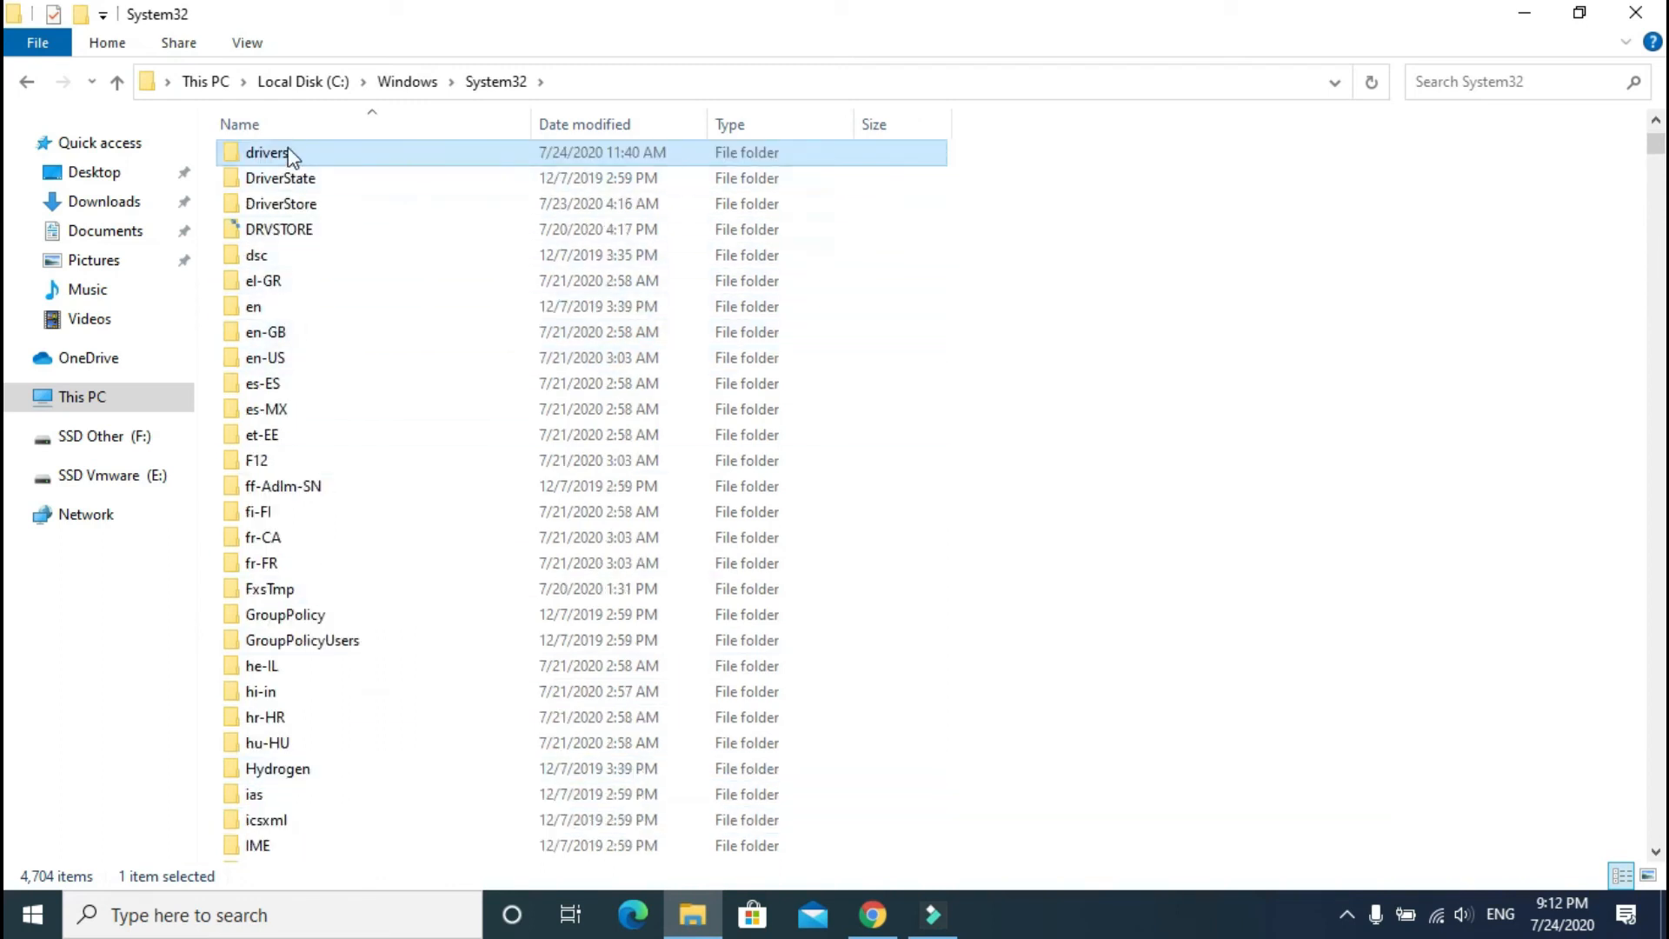
{"action": "double_click", "coordinate": [292, 155]}
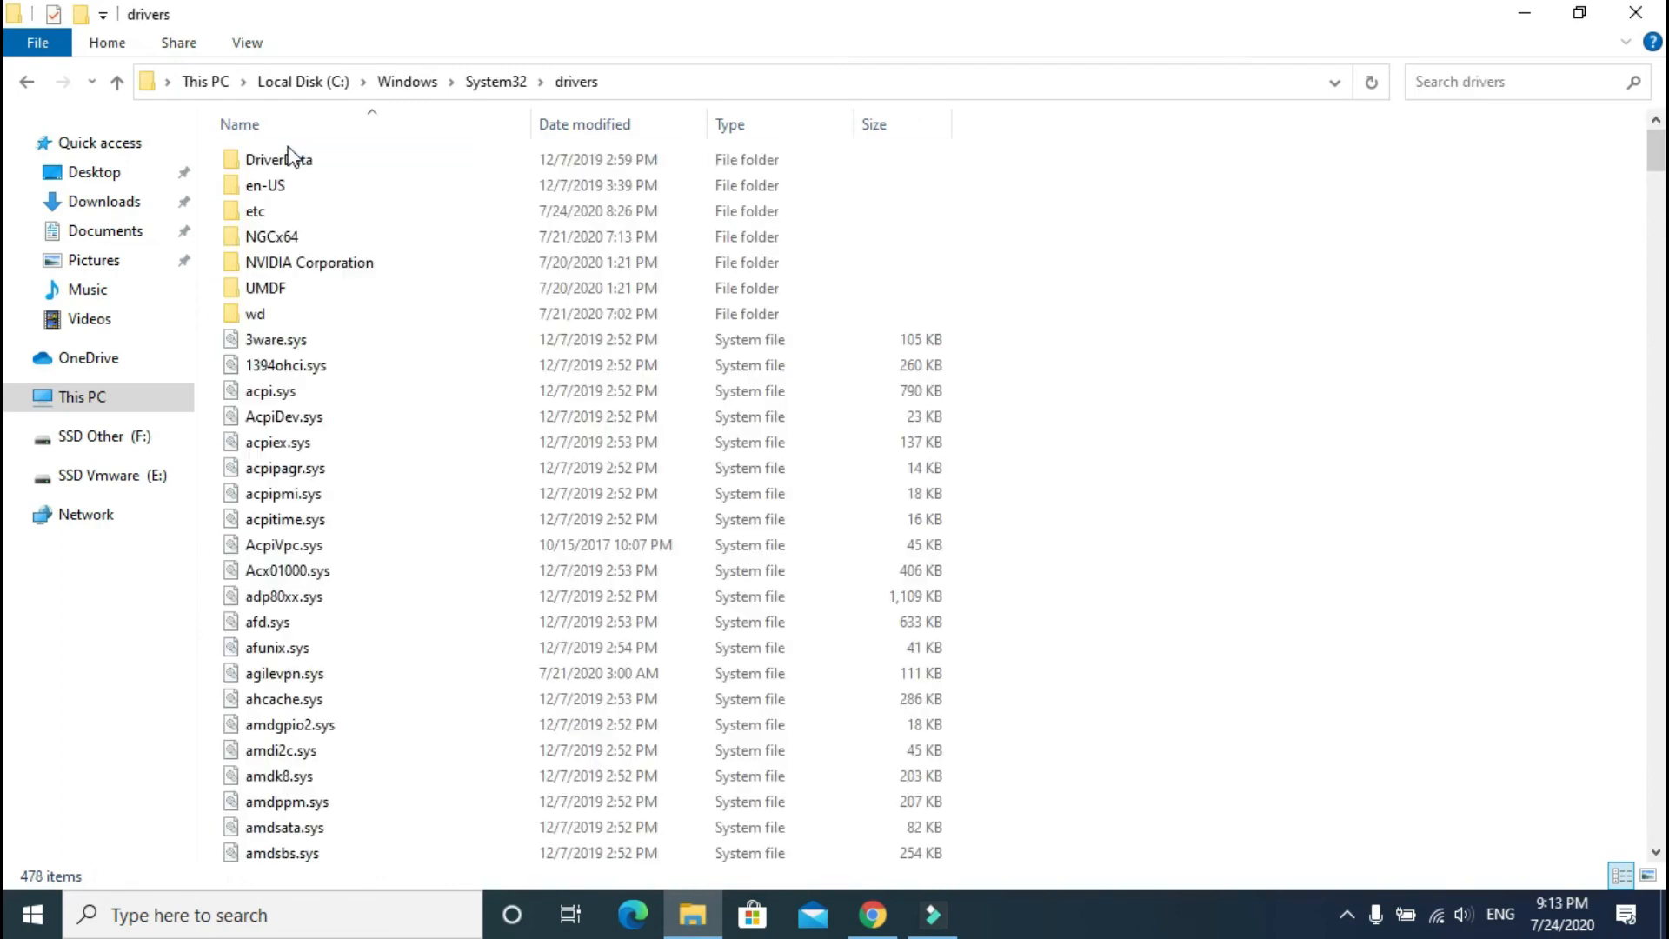
{"action": "double_click", "coordinate": [270, 214]}
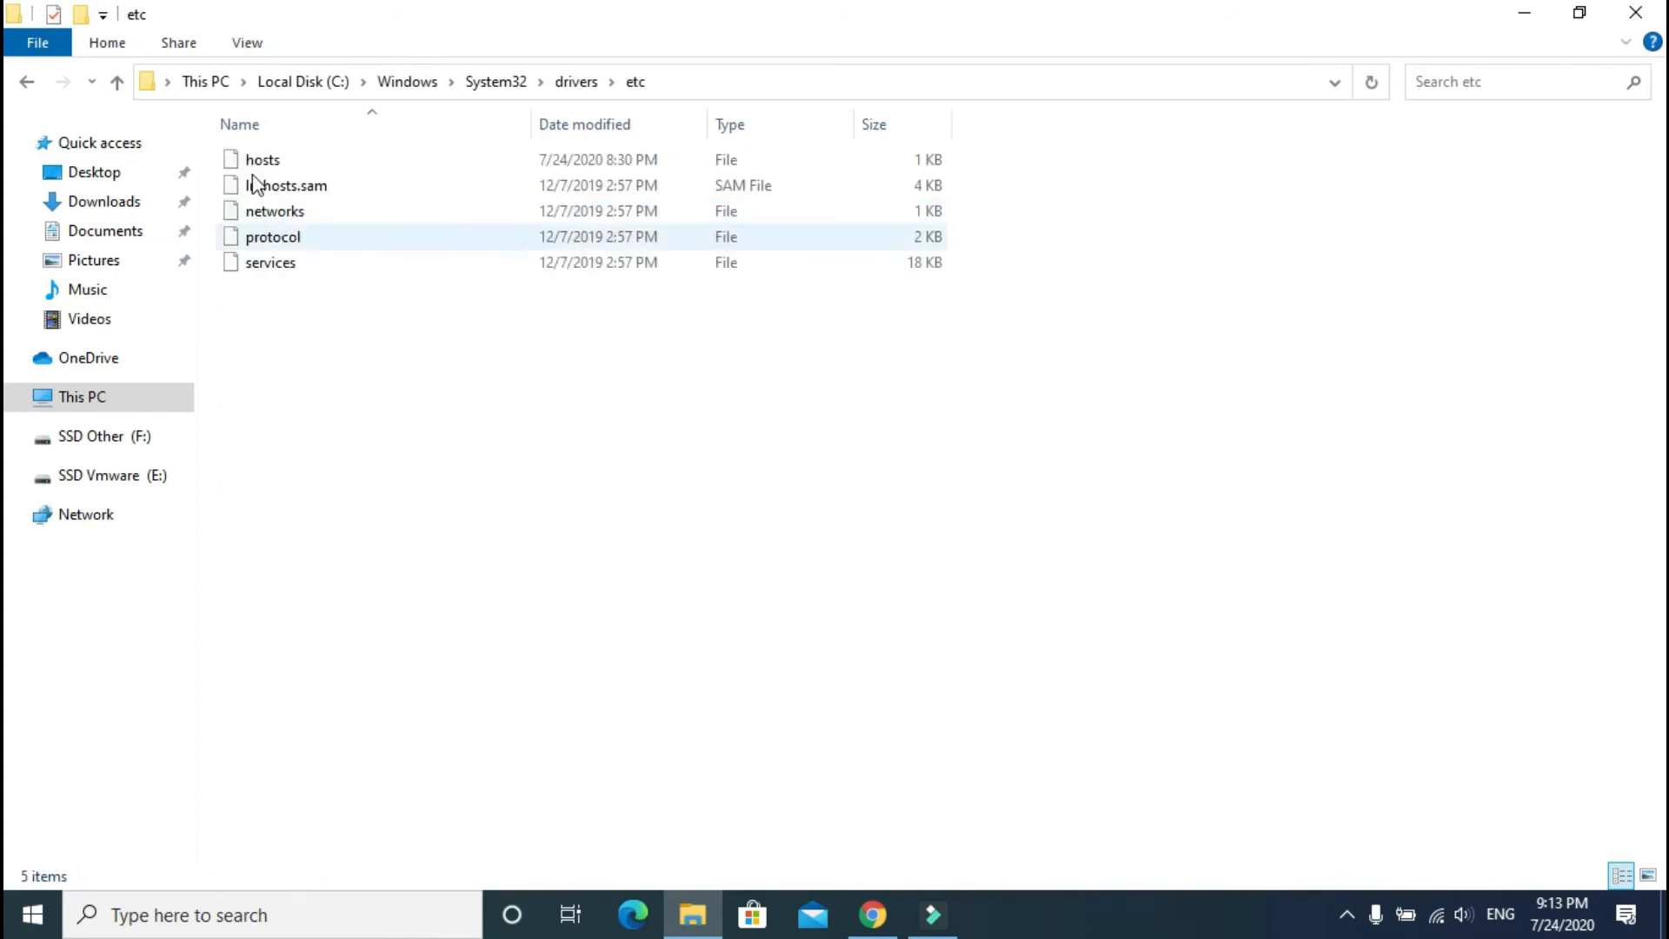
{"action": "left_click", "coordinate": [255, 166]}
{"action": "double_click", "coordinate": [255, 165]}
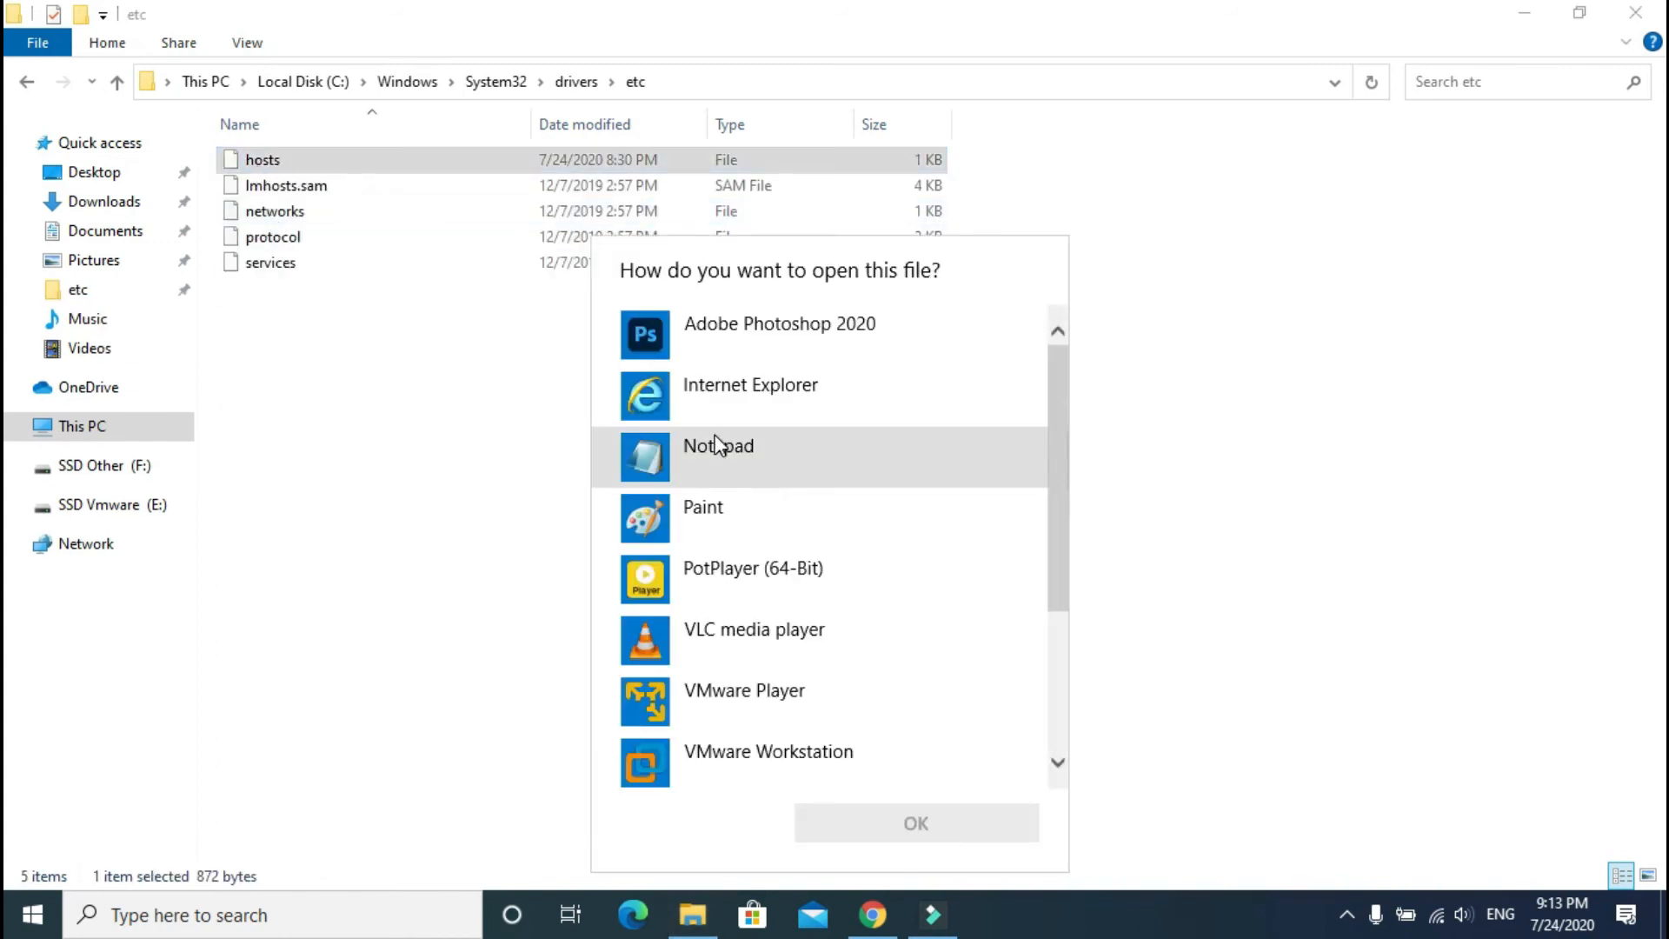
{"action": "left_click", "coordinate": [718, 466]}
Step: Open hosts in Notepad and delete the two old google.com lines
{"action": "left_click", "coordinate": [976, 838]}
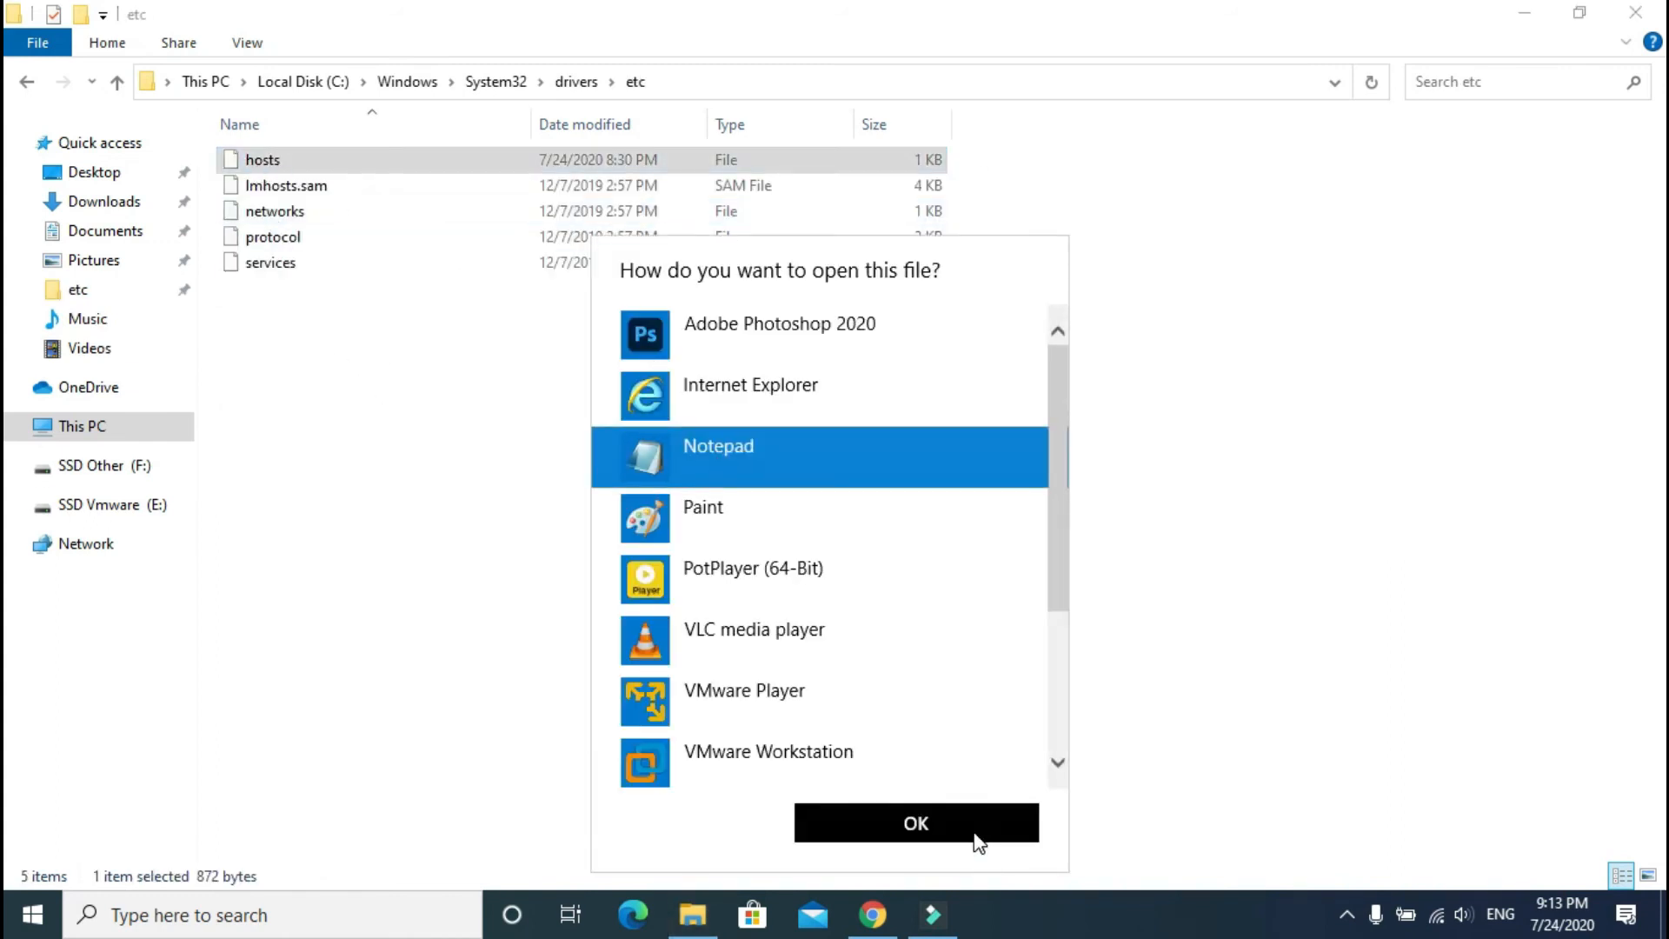
{"action": "left_click_drag", "start_coordinate": [357, 621], "coordinate": [72, 606]}
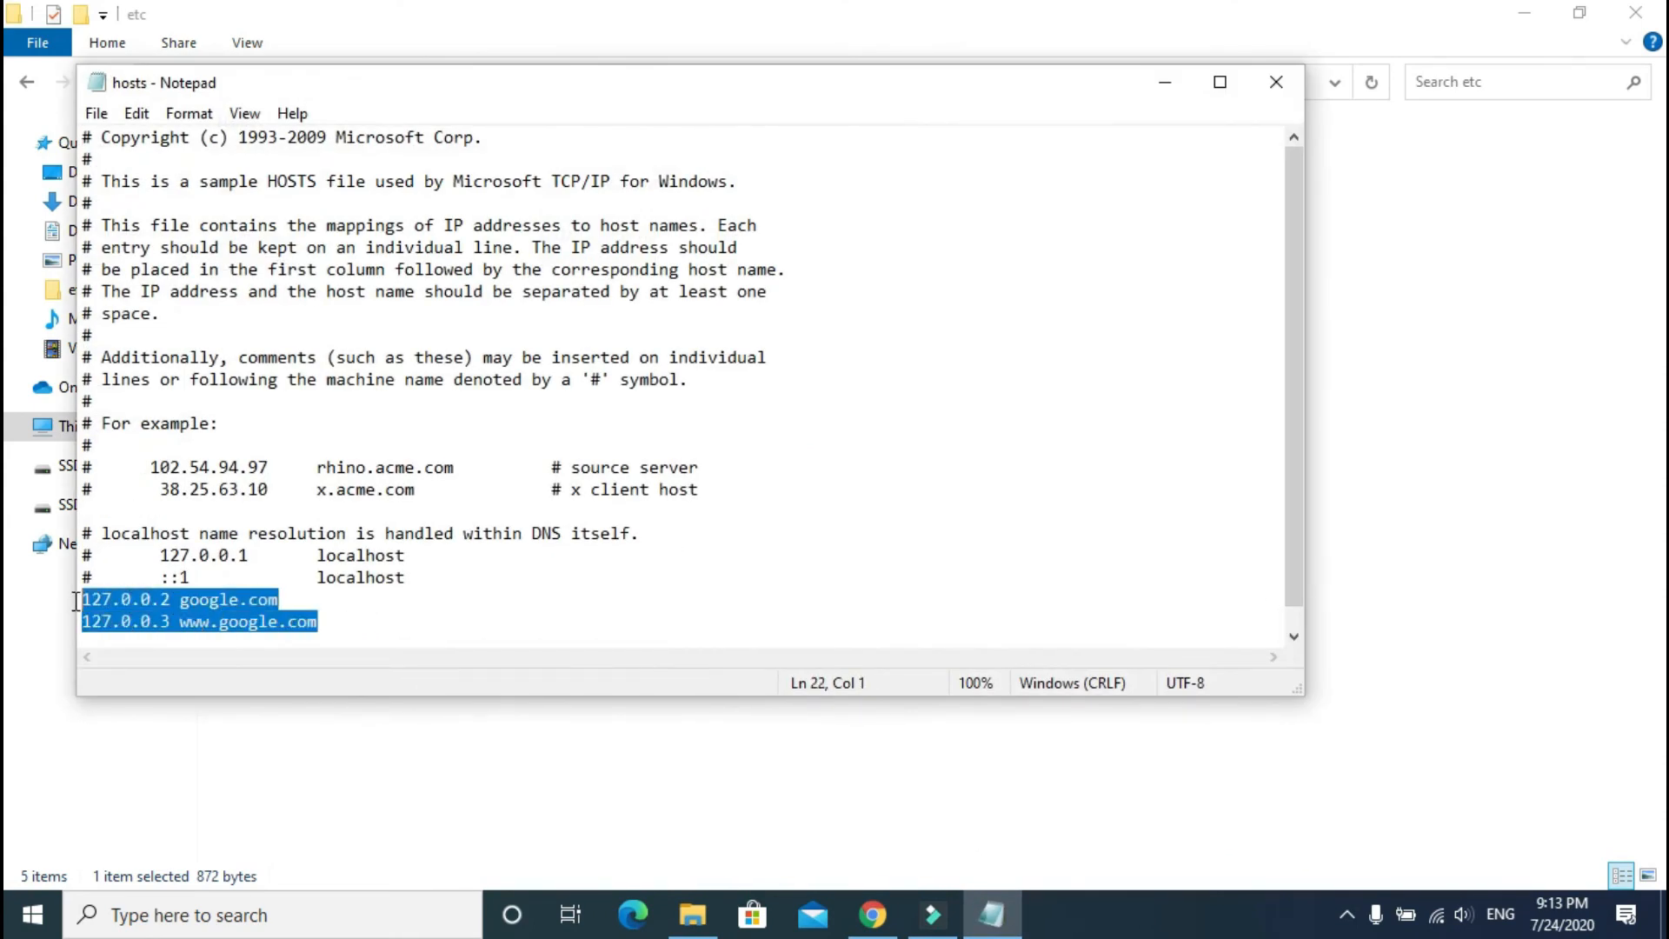
{"action": "left_click", "coordinate": [352, 619]}
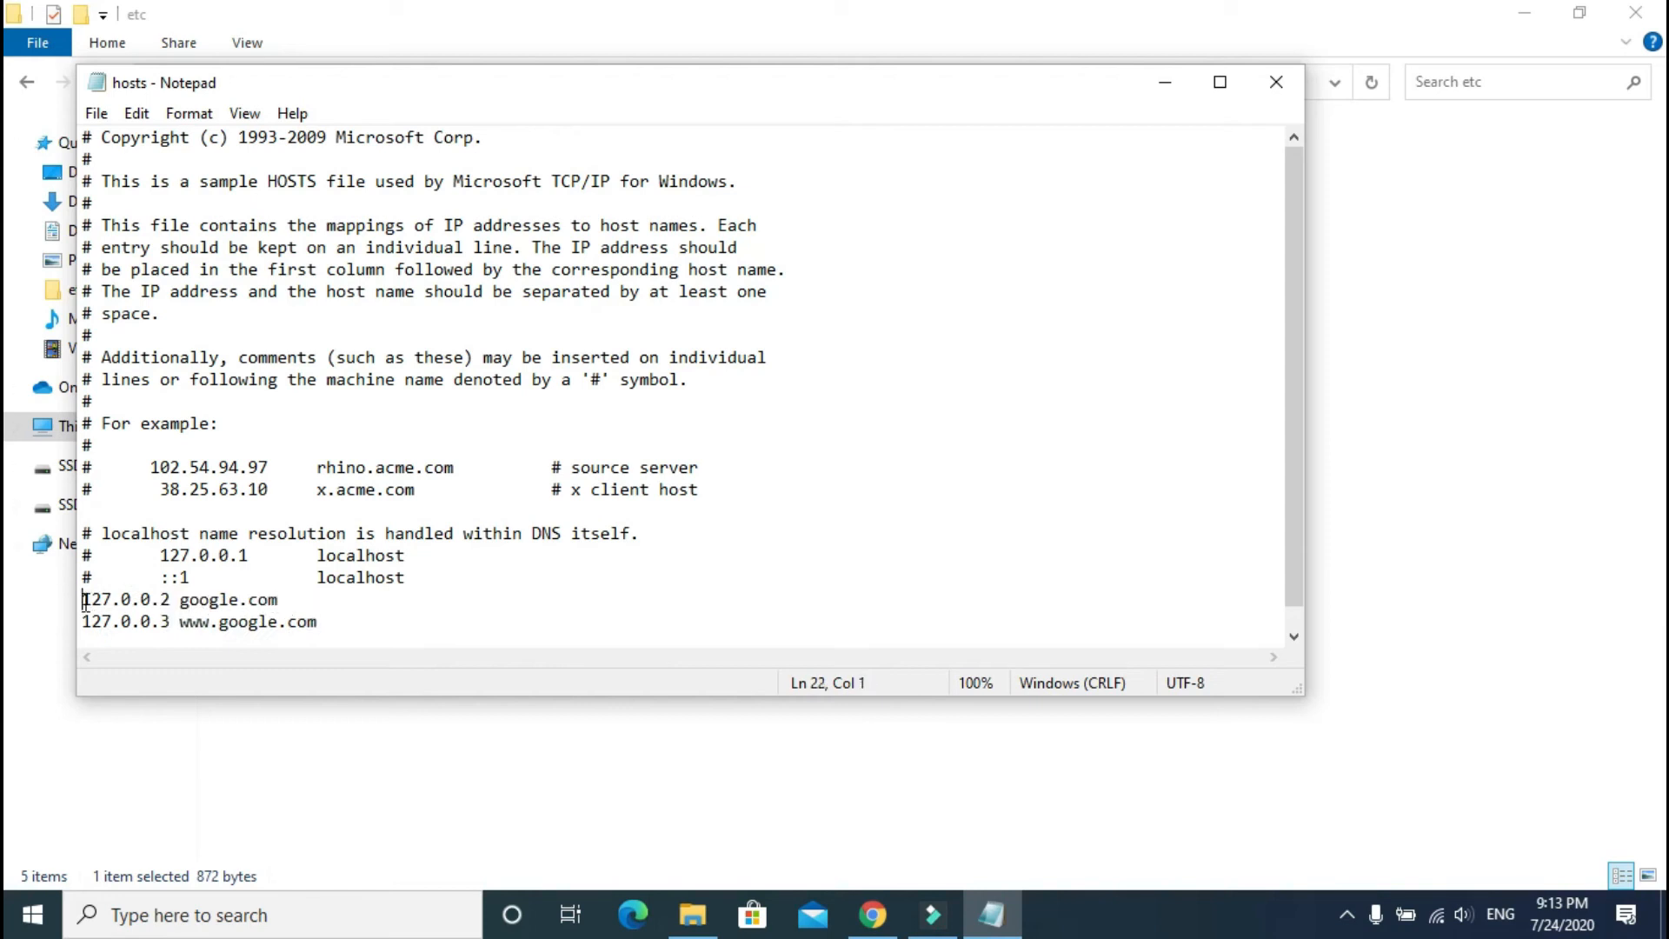
{"action": "left_click_drag", "start_coordinate": [84, 600], "coordinate": [351, 621]}
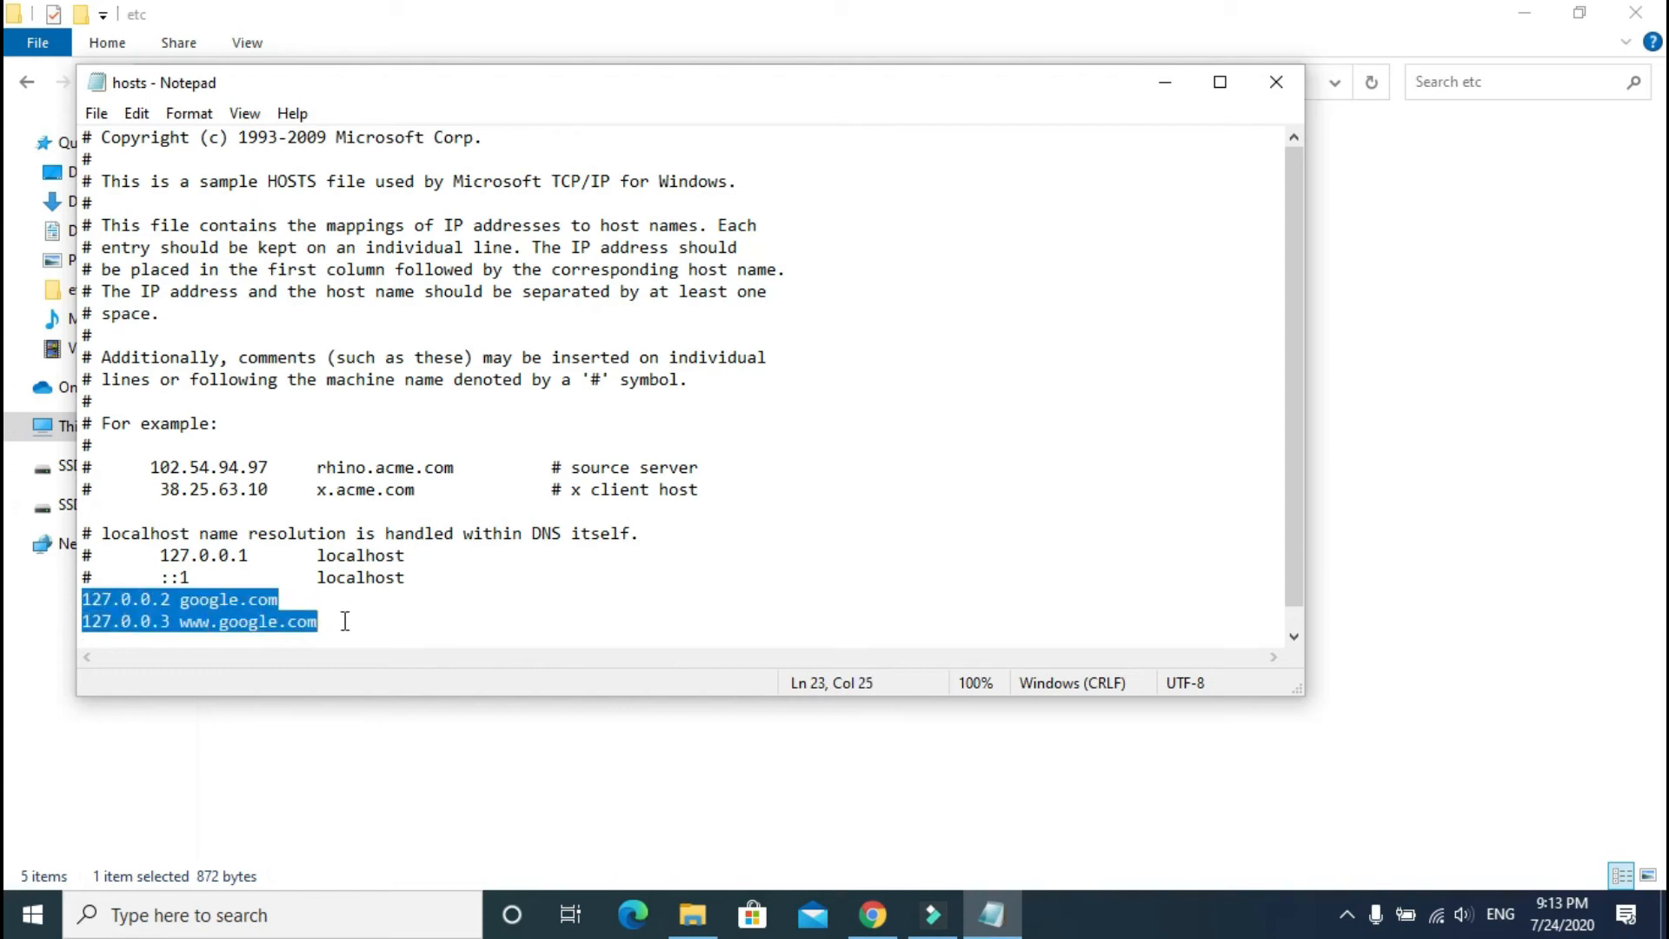
{"action": "key", "text": "BackSpace"}
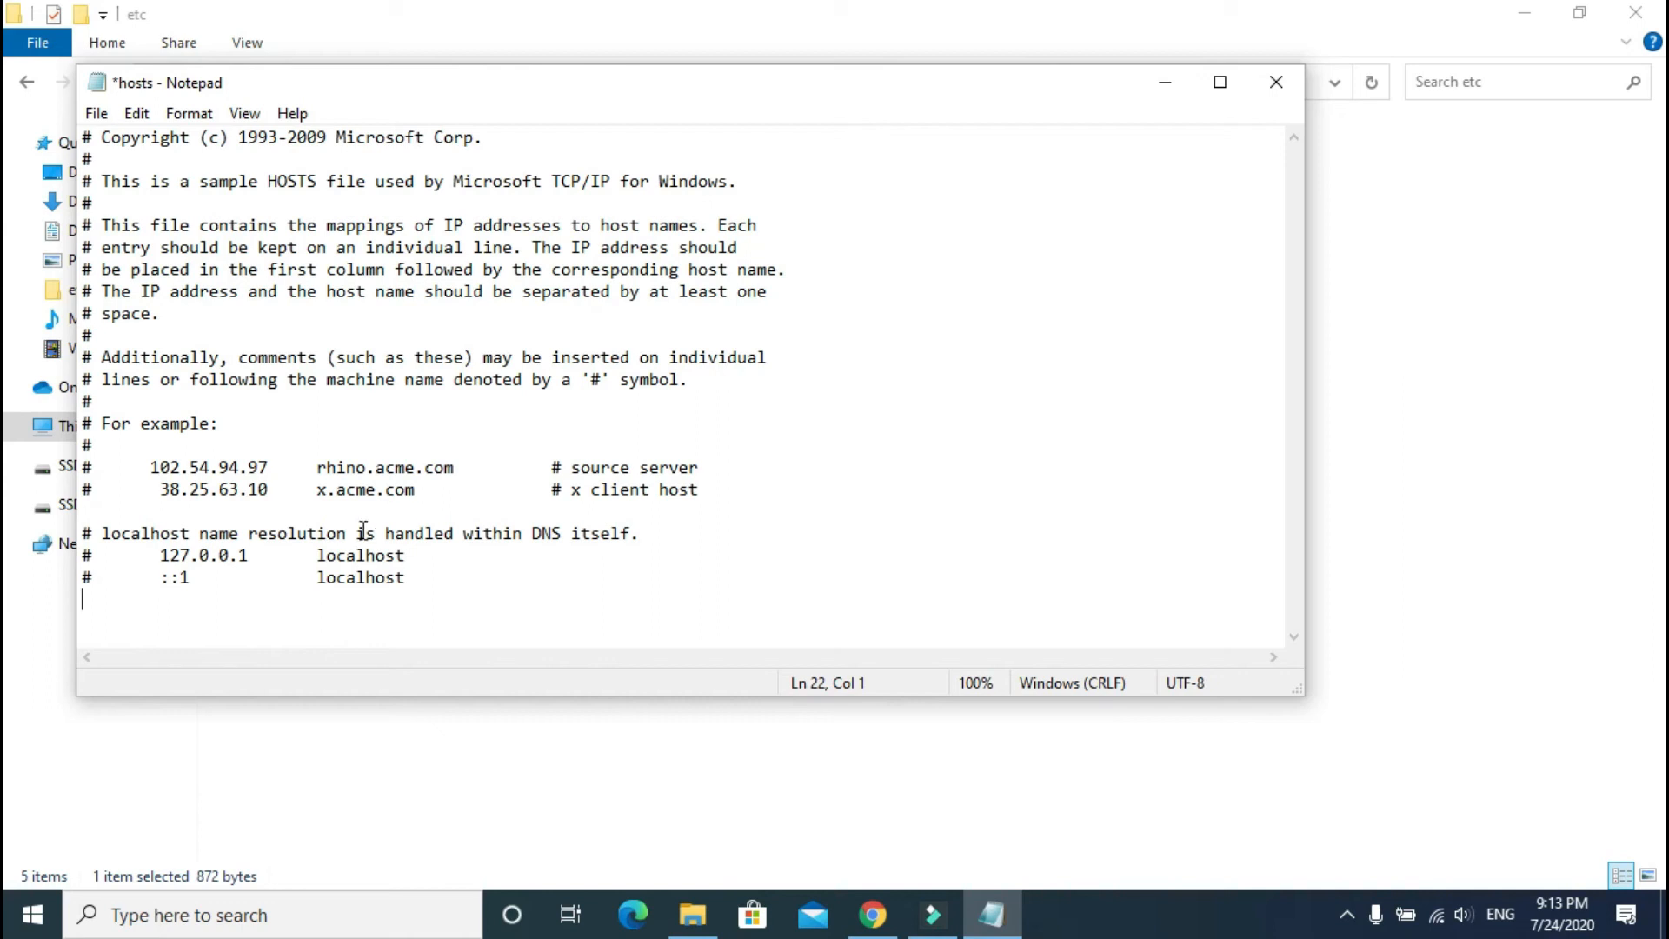
{"action": "left_click_drag", "start_coordinate": [250, 558], "coordinate": [142, 561]}
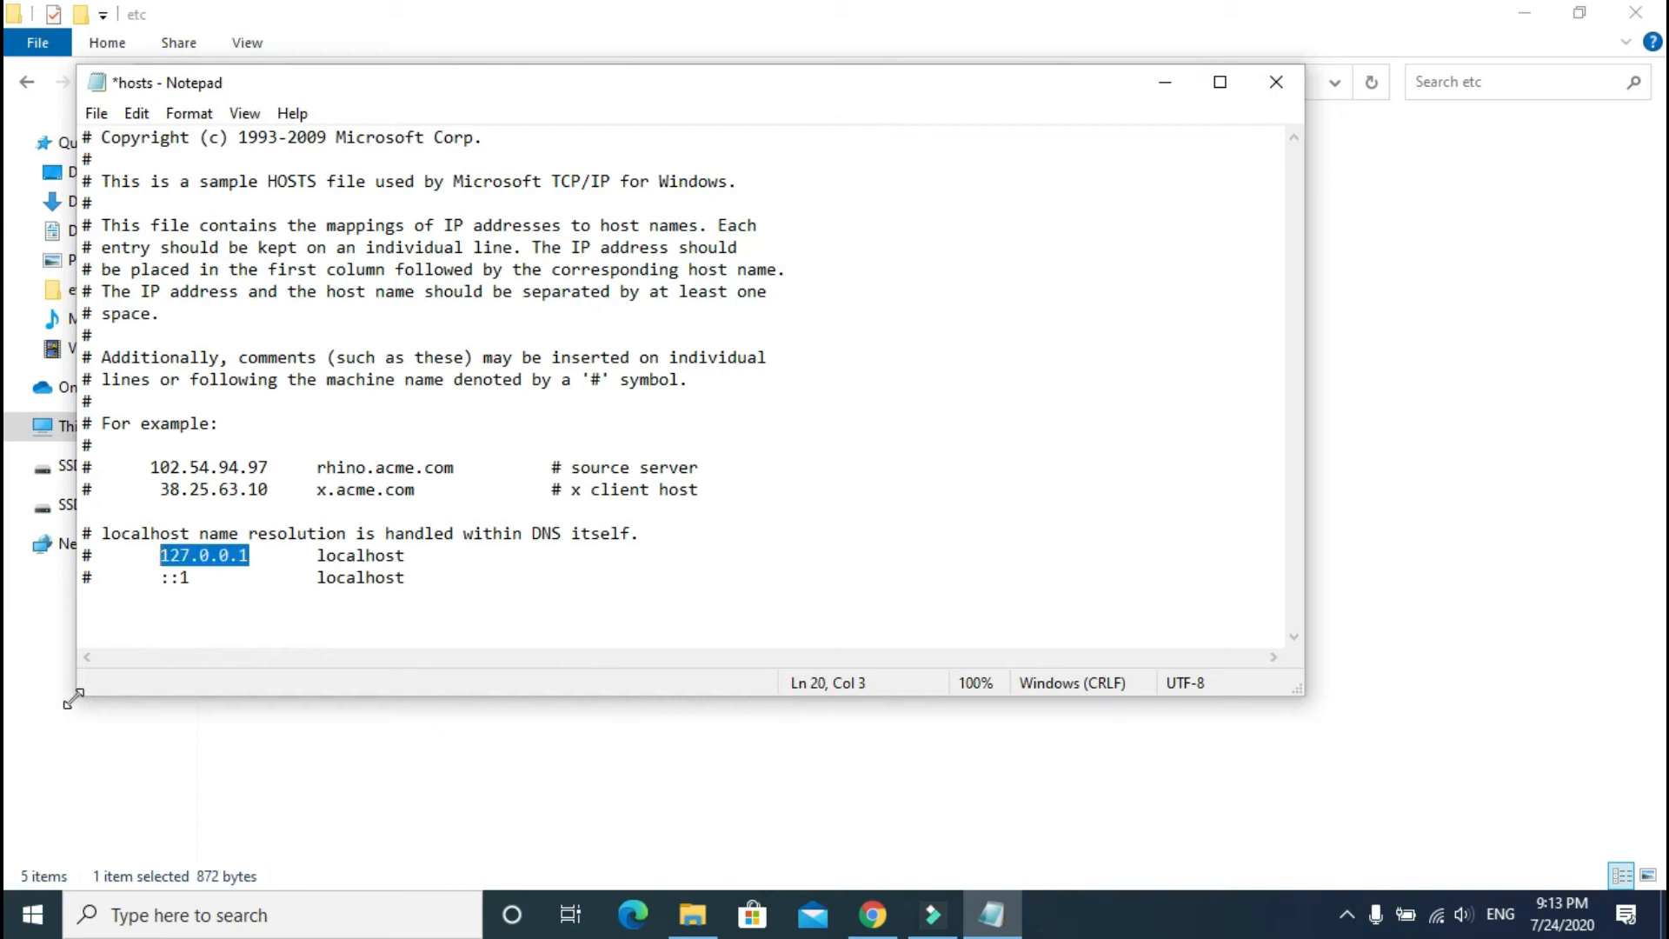
{"action": "left_click", "coordinate": [98, 609]}
{"action": "type", "text": "127.0.0.1"}
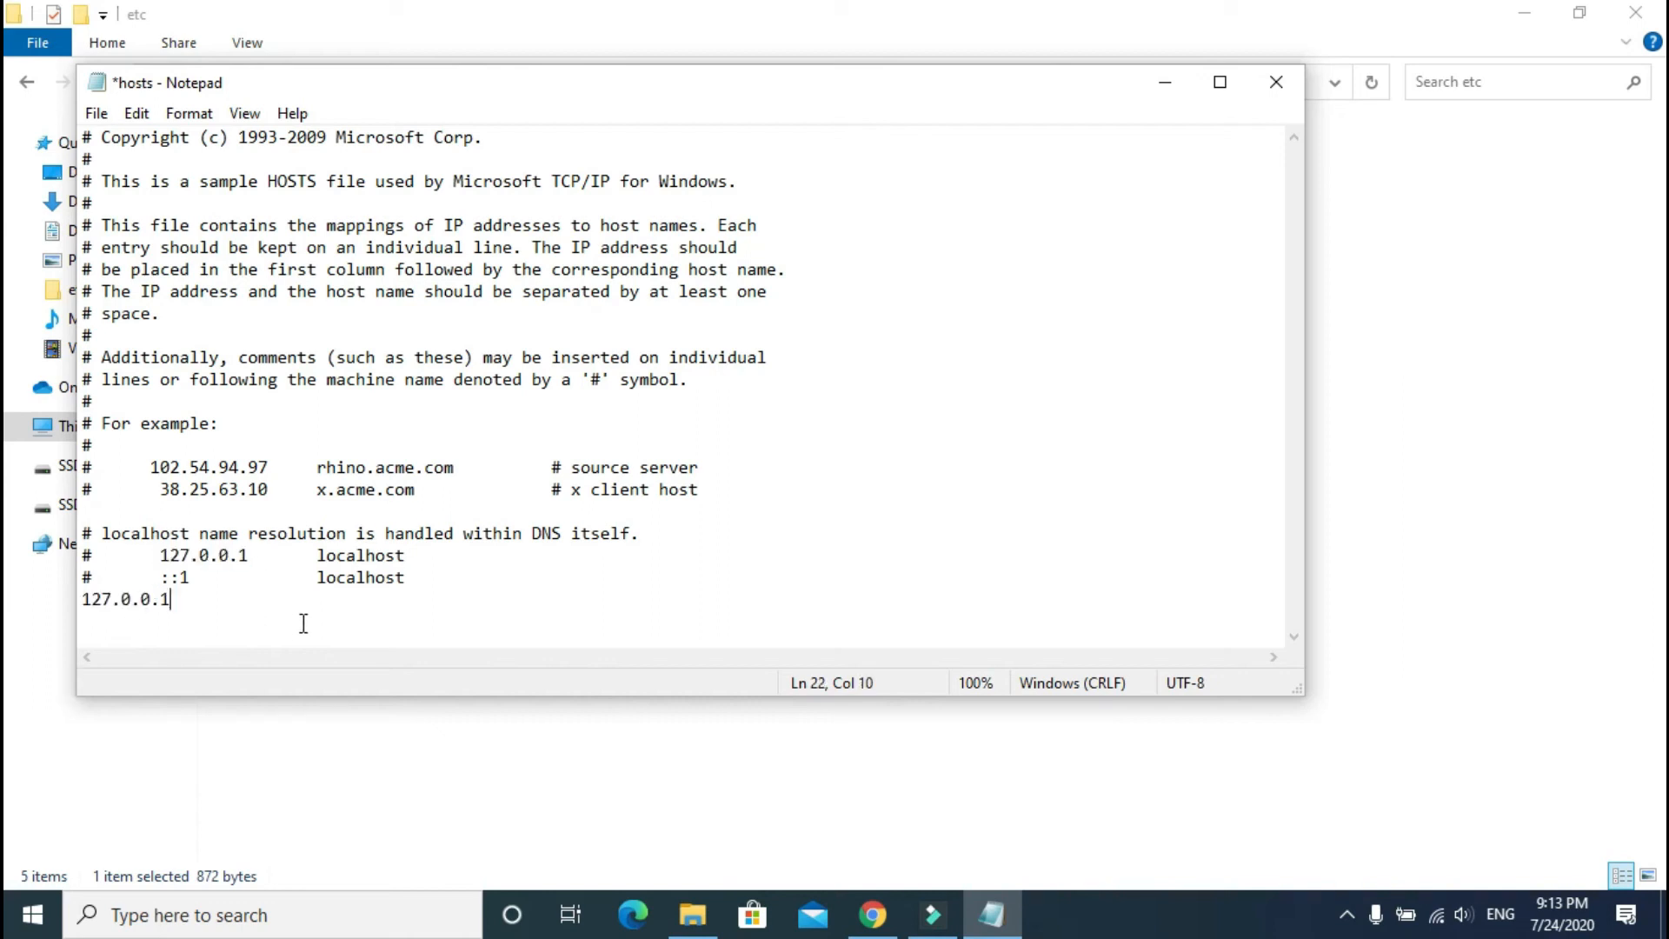
{"action": "key", "text": "BackSpace"}
{"action": "type", "text": "2 google.com"}
{"action": "key", "text": "Return"}
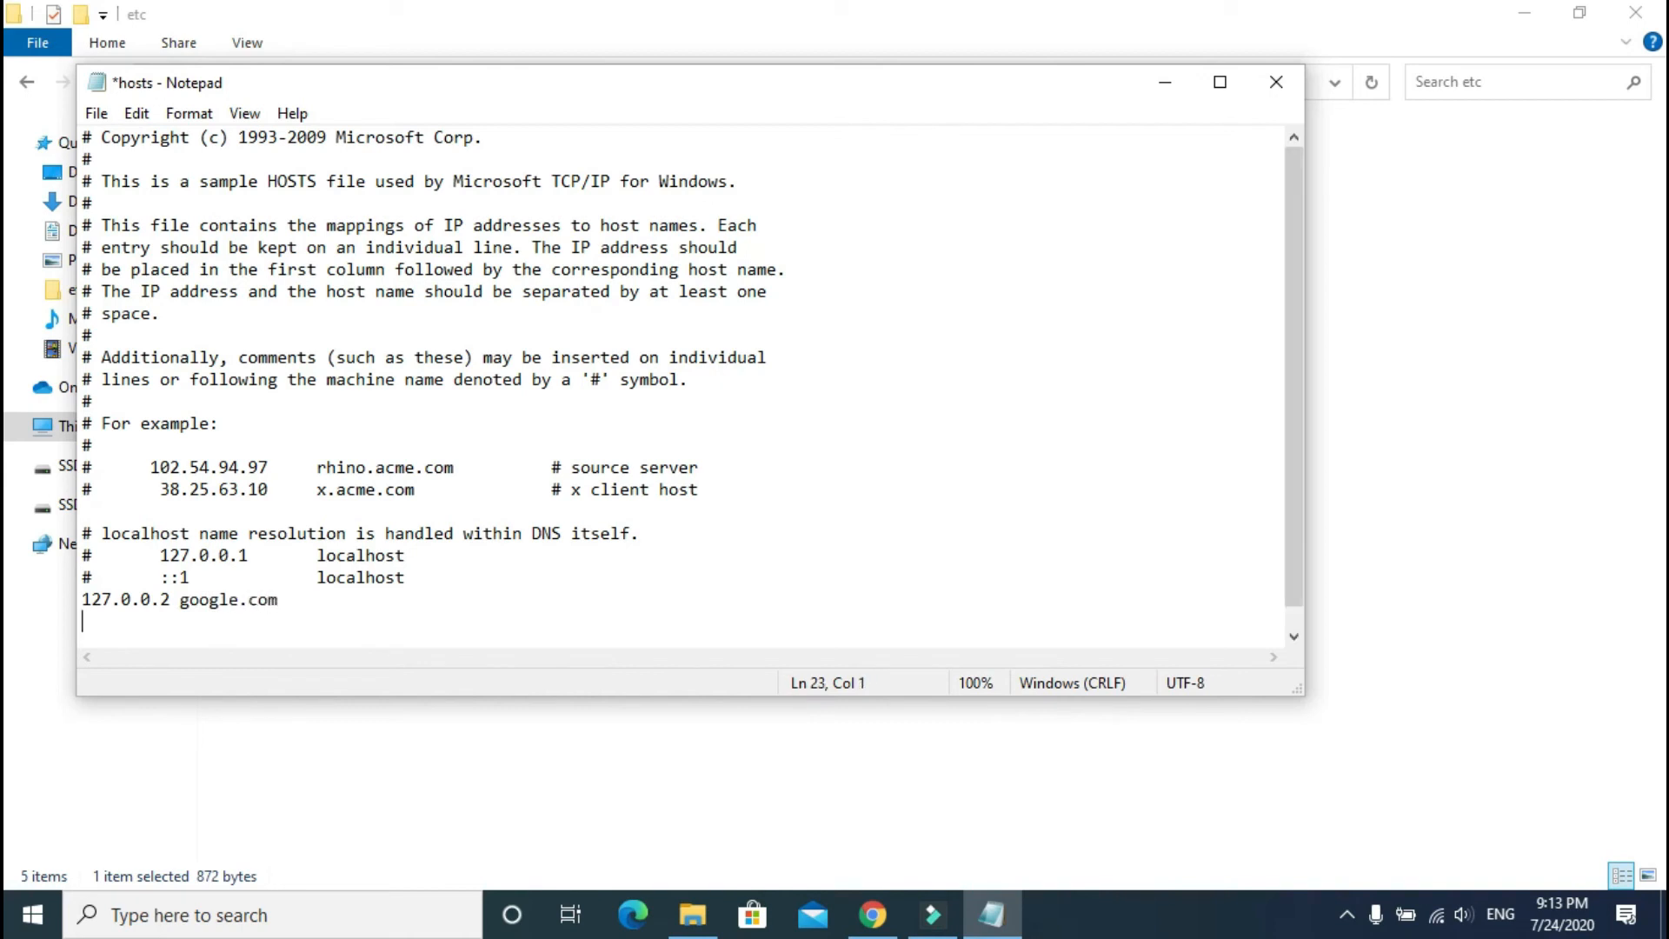
{"action": "type", "text": "127.0.0.3 www.google.com"}
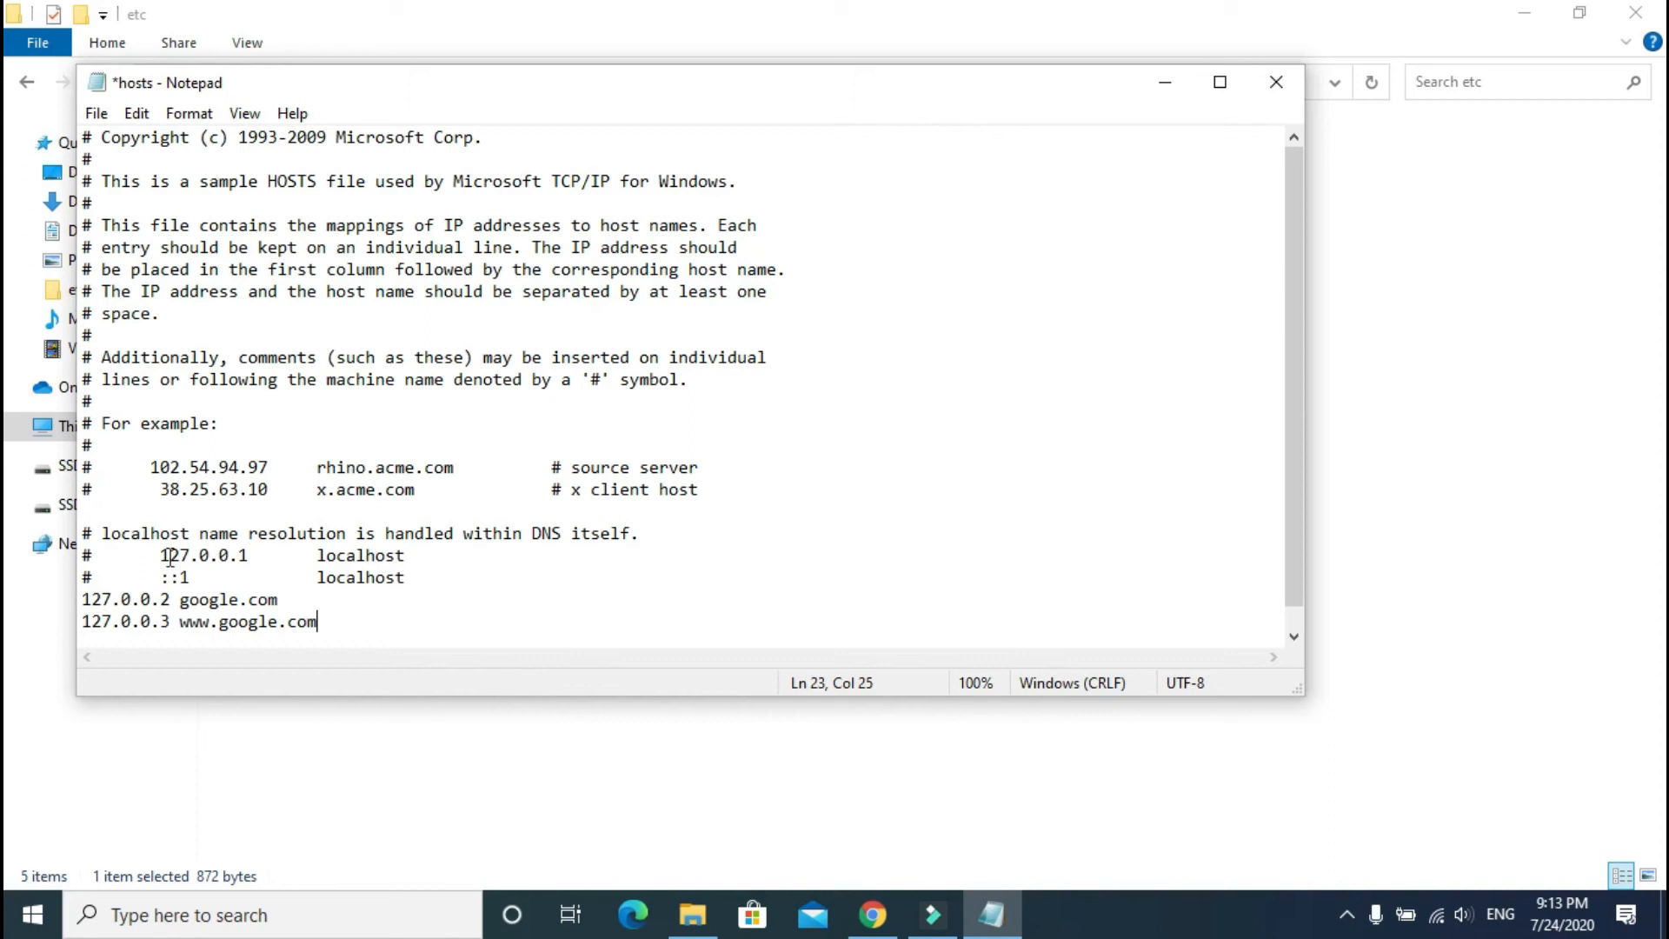
Step: Save the hosts file and close Notepad
{"action": "left_click", "coordinate": [95, 113]}
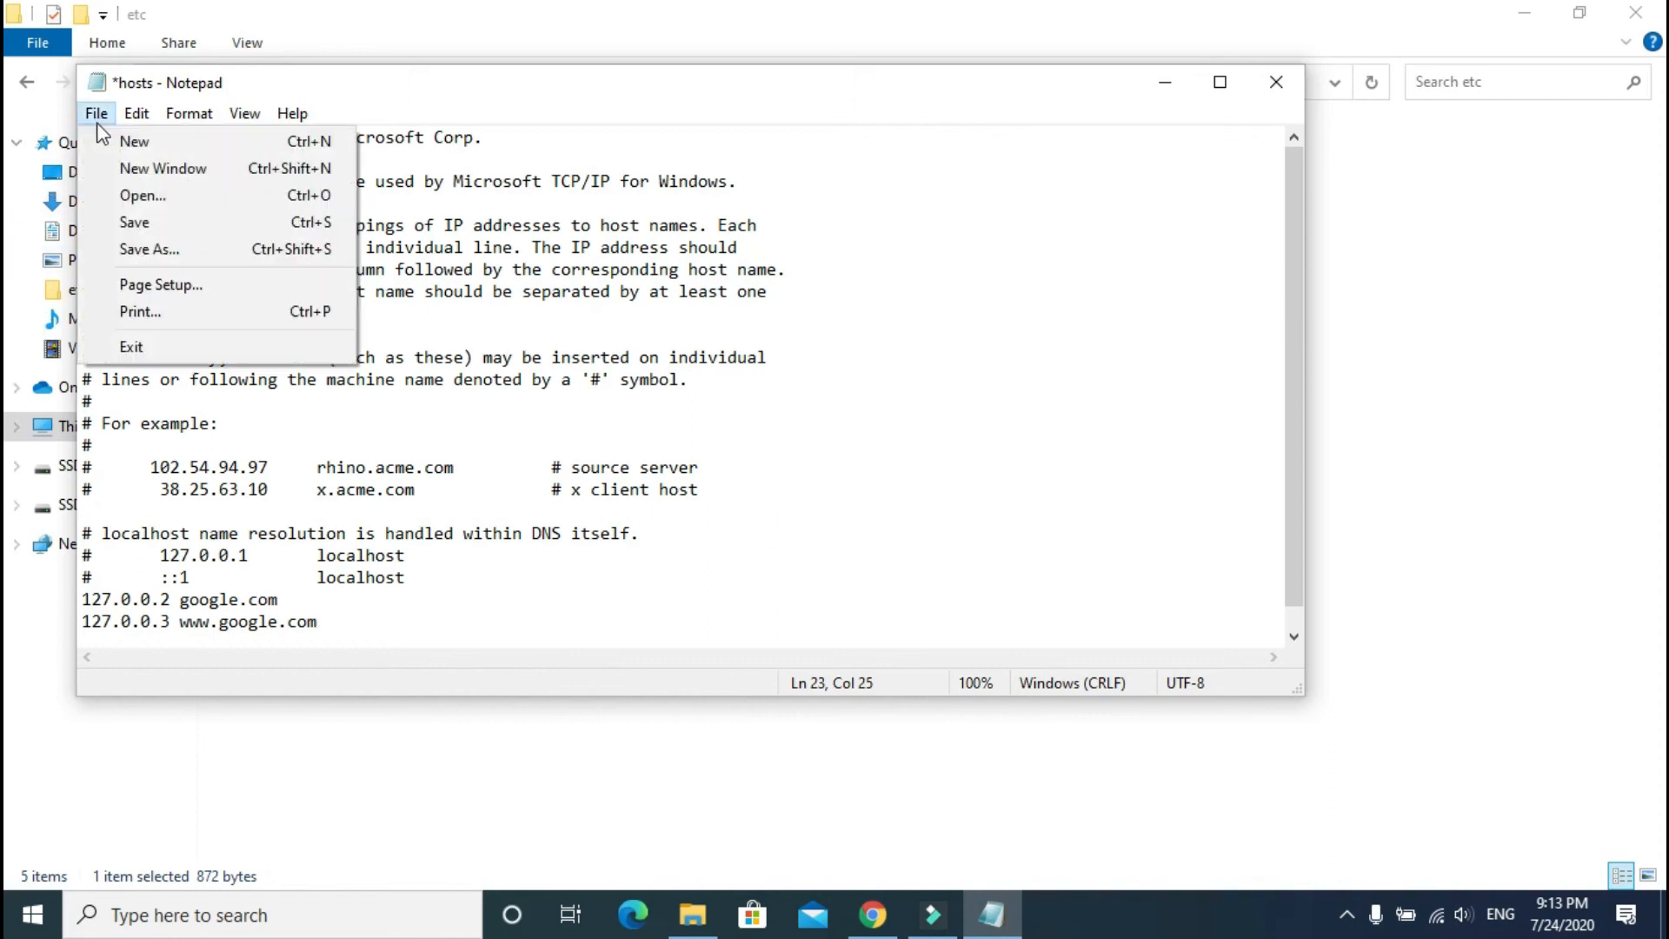
{"action": "left_click", "coordinate": [146, 218]}
{"action": "left_click", "coordinate": [1271, 86]}
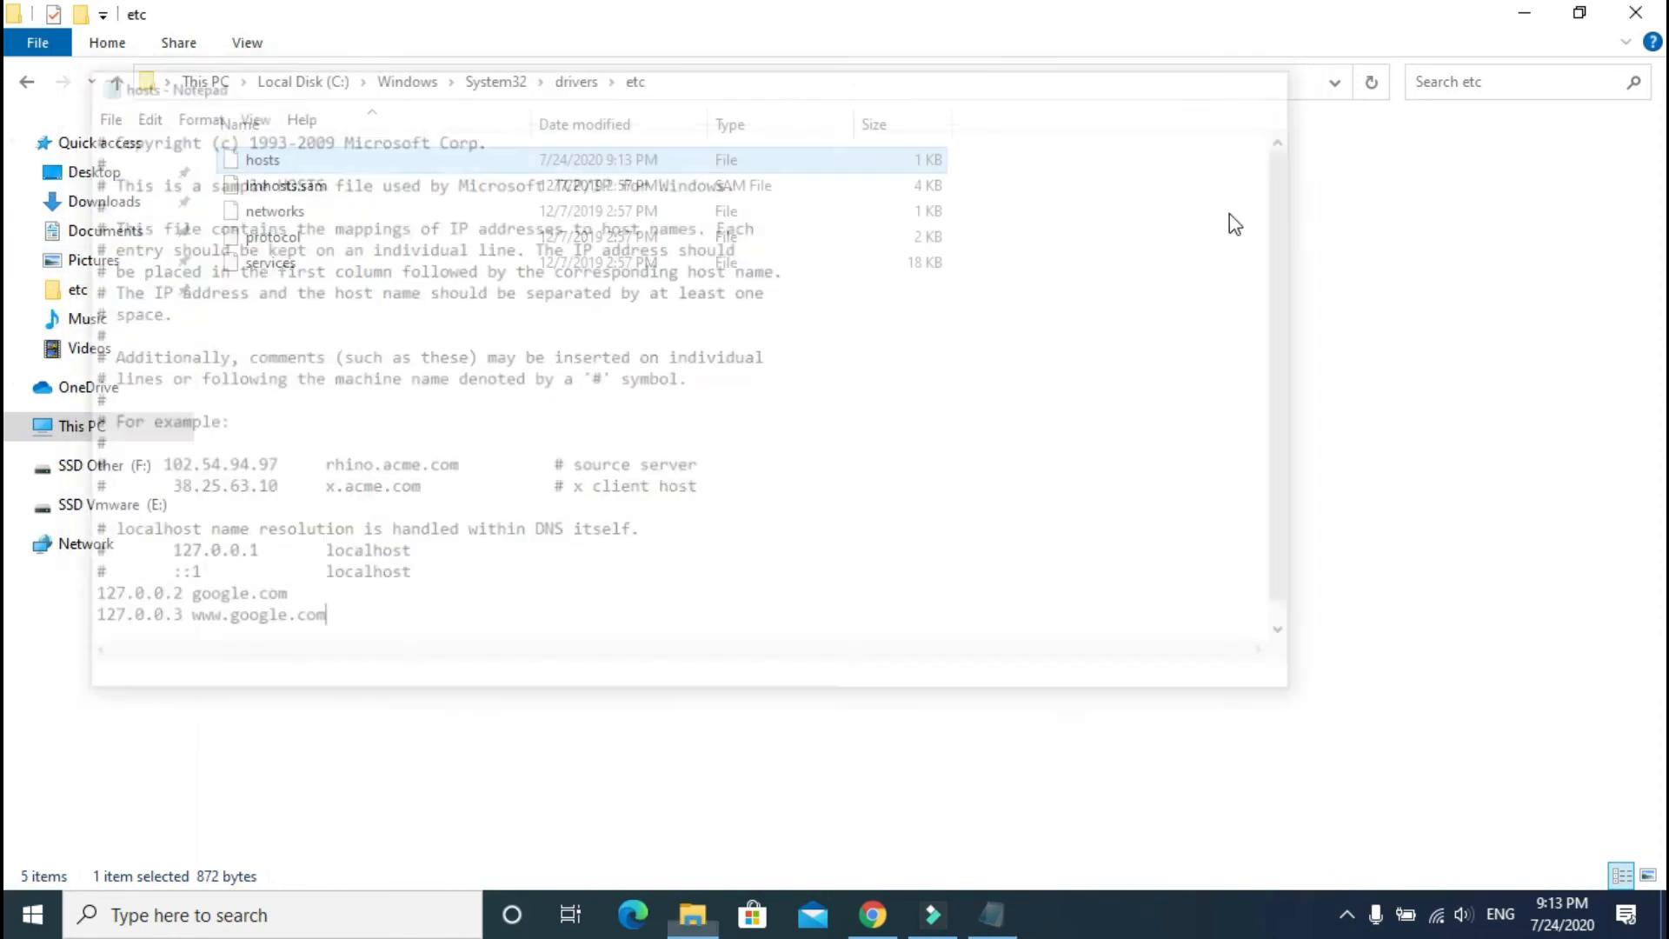
Step: Load and reload google.com in Chrome, getting ERR_CONNECTION_REFUSED
{"action": "left_click", "coordinate": [873, 915]}
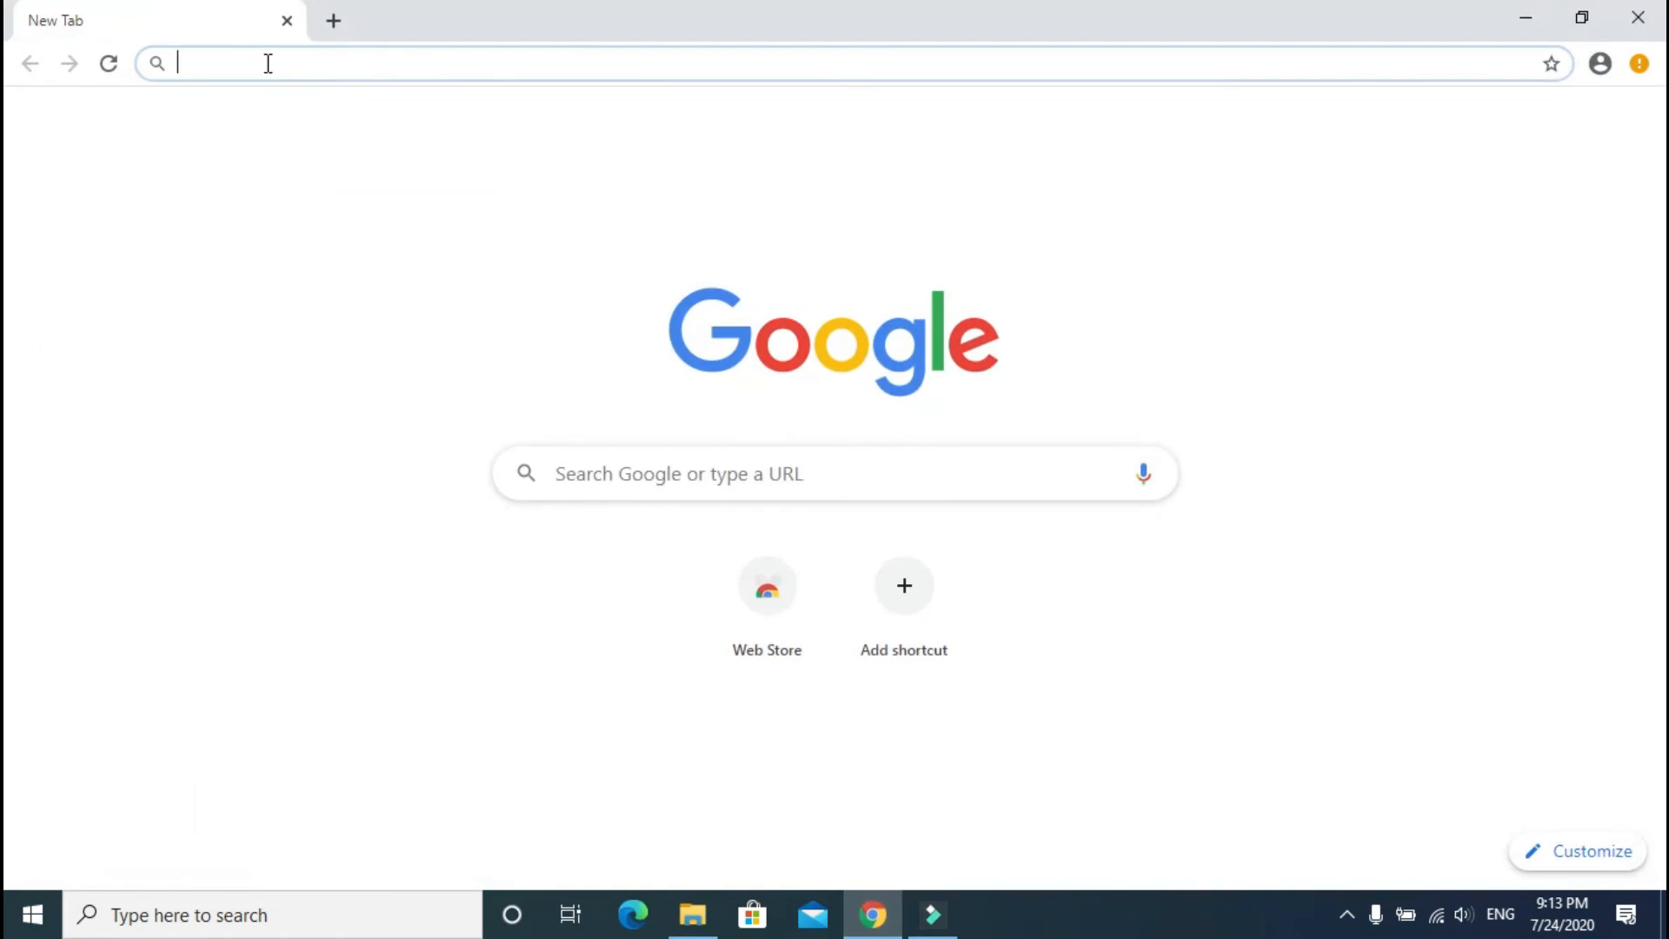
{"action": "type", "text": "google"}
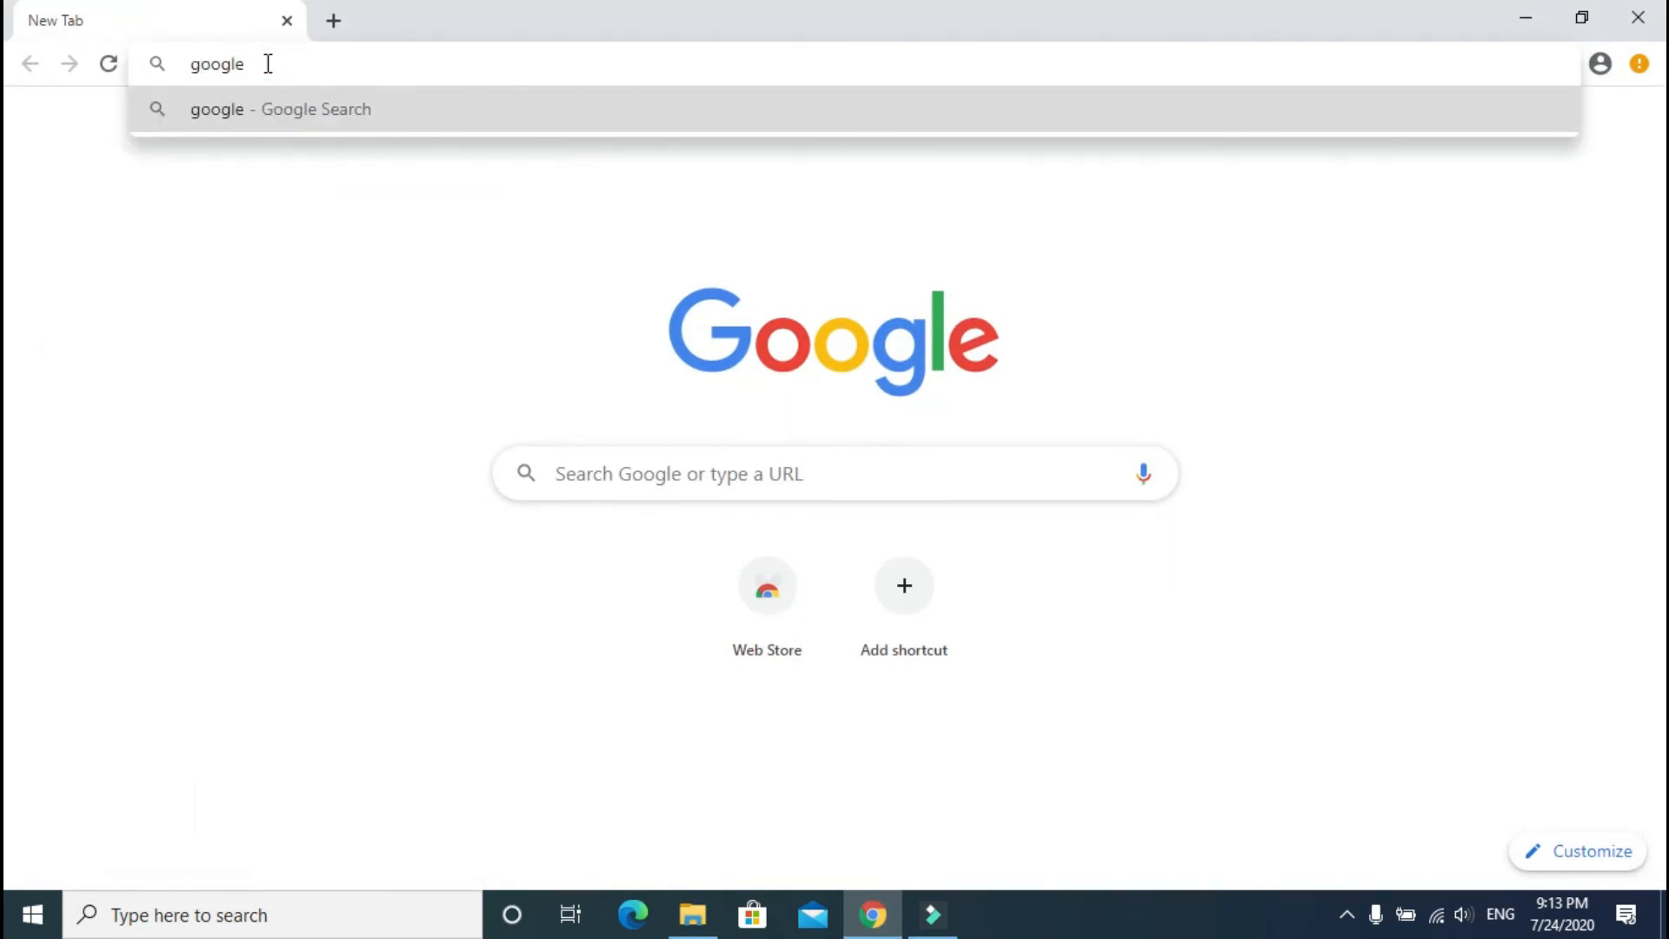
{"action": "type", "text": ".com"}
{"action": "key", "text": "Return"}
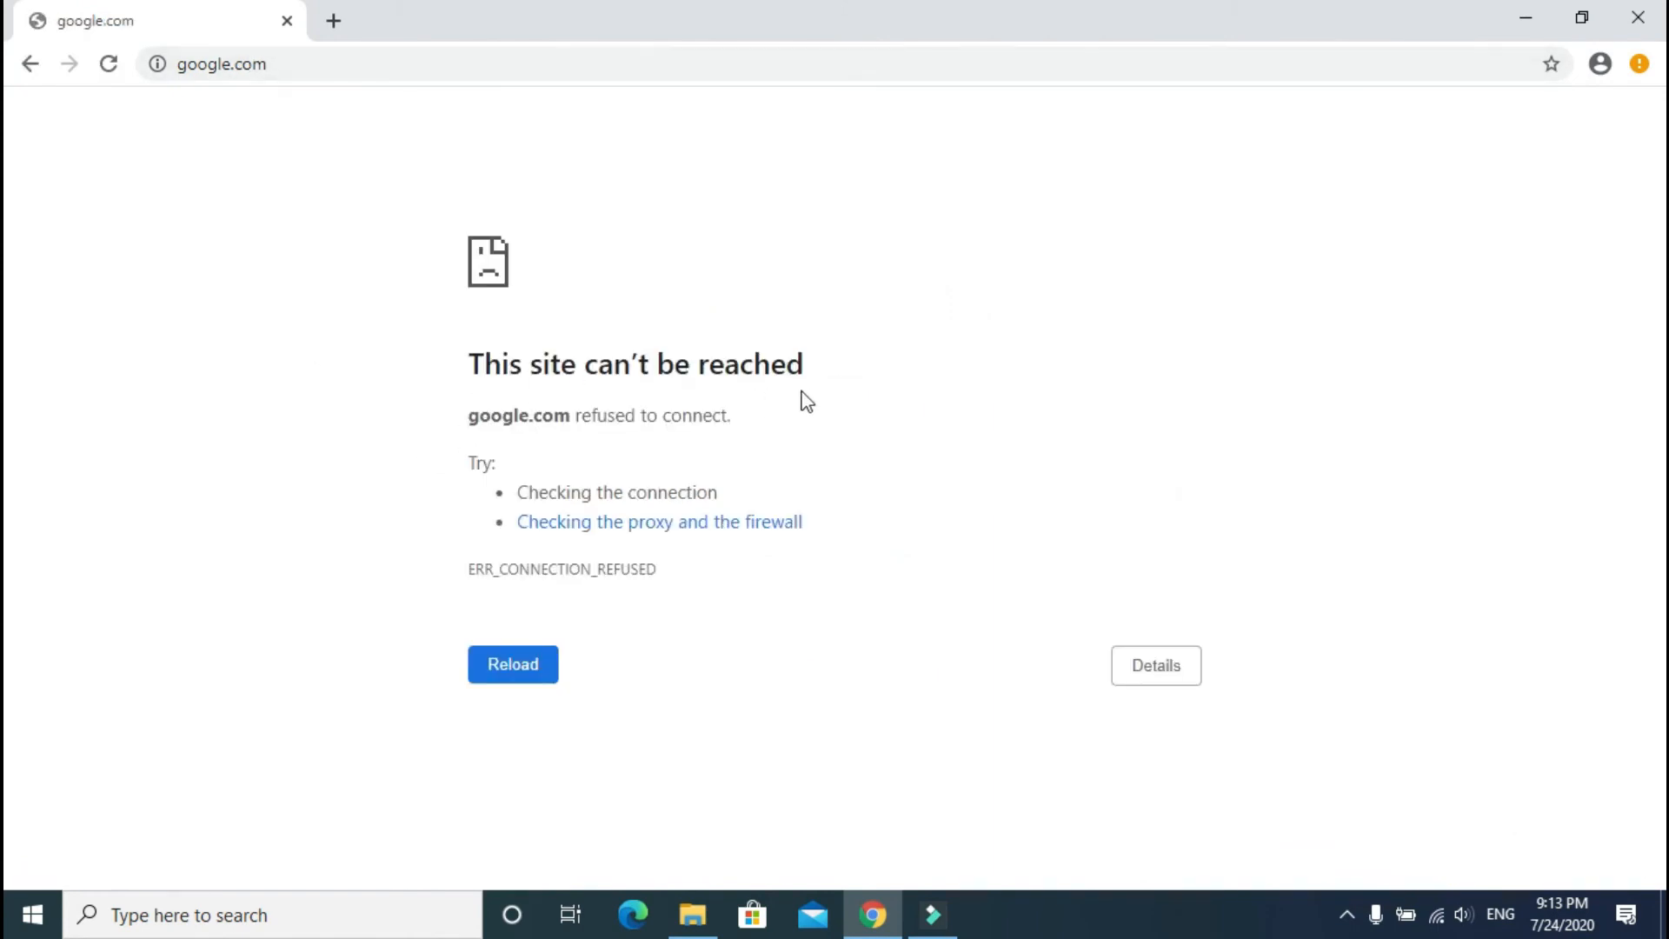
{"action": "key", "text": "F5"}
Step: Delete the two google.com lines from hosts in Notepad, close it, and reload google.com in Chrome
{"action": "left_click", "coordinate": [693, 915]}
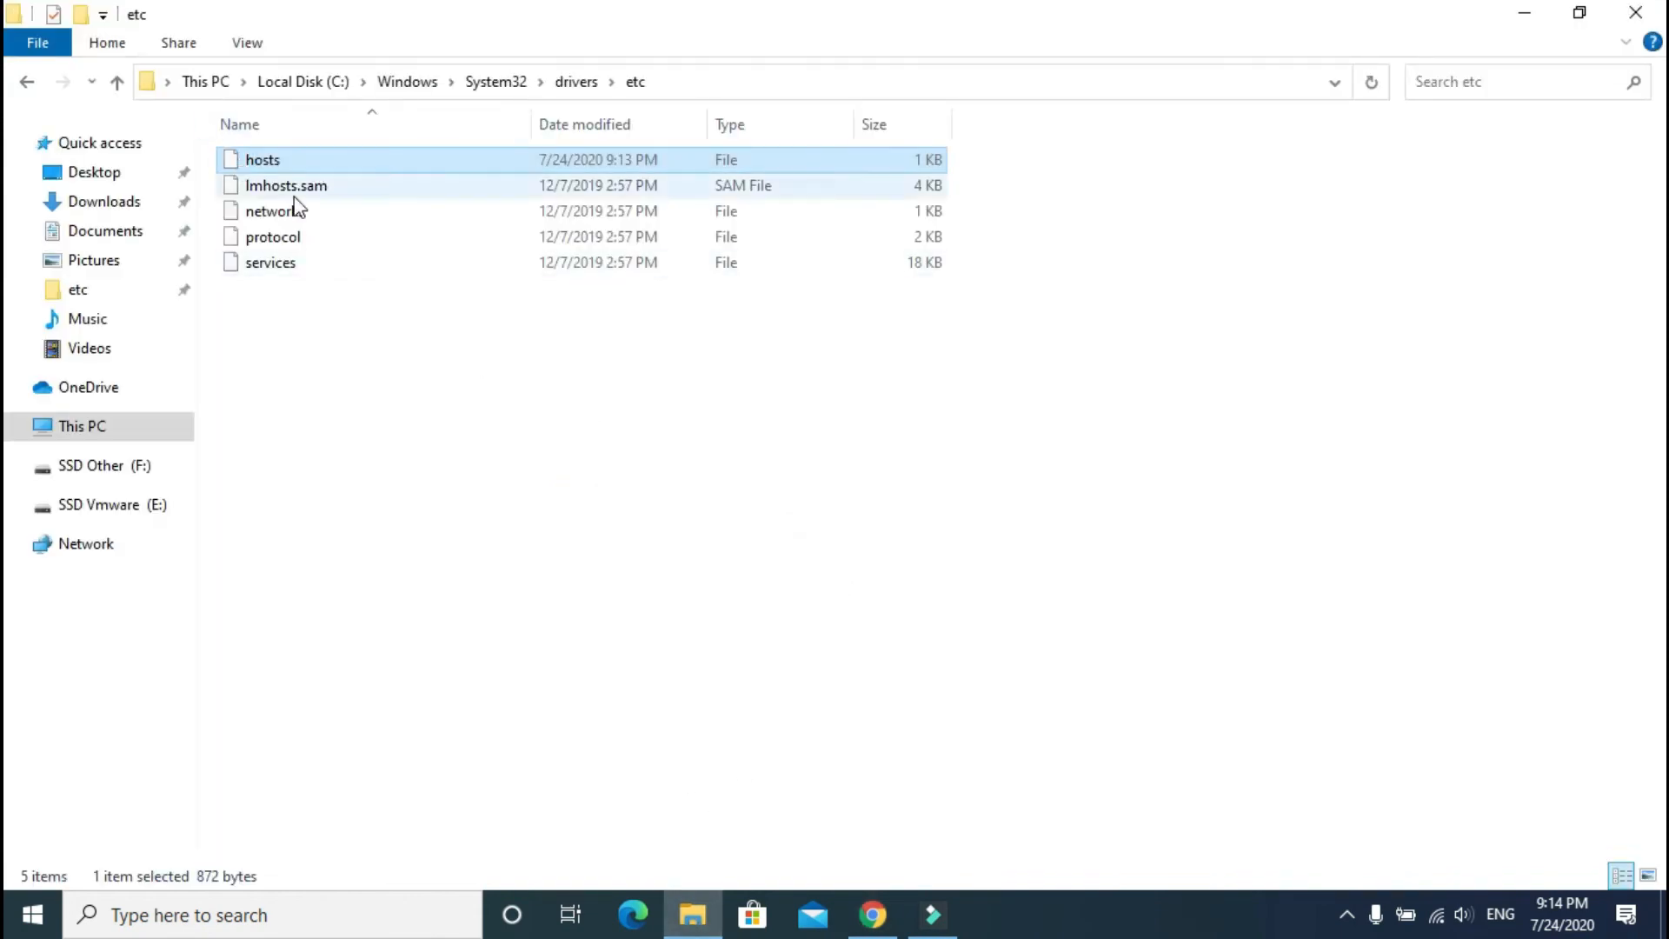
{"action": "double_click", "coordinate": [263, 159]}
{"action": "double_click", "coordinate": [716, 444]}
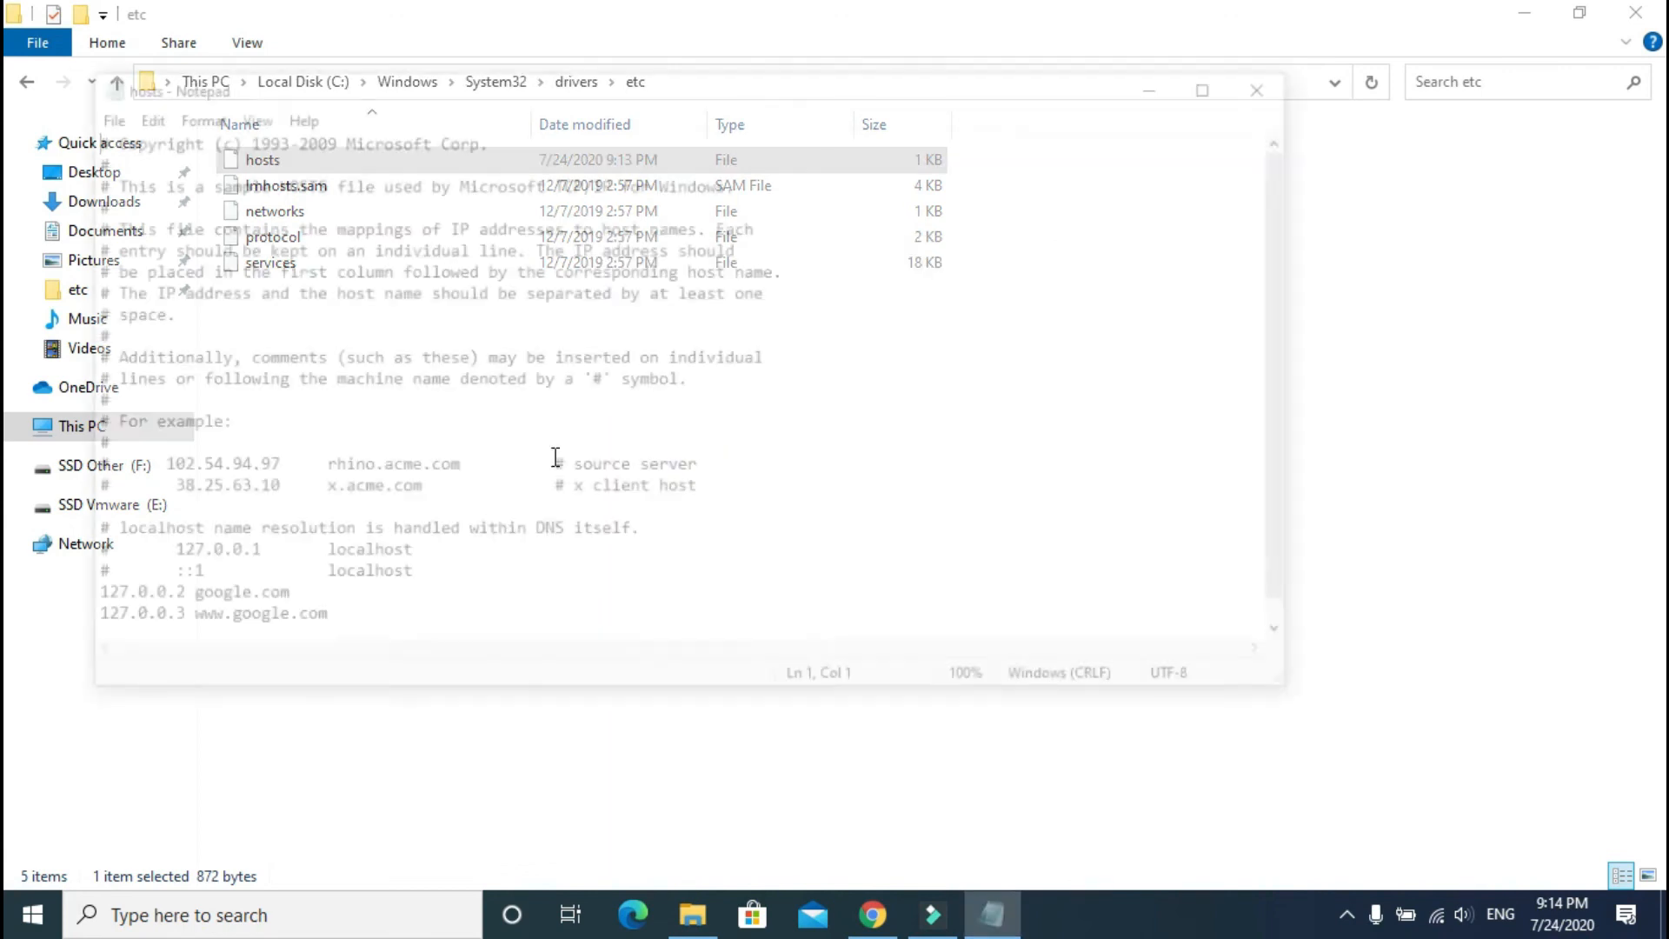
{"action": "left_click_drag", "start_coordinate": [84, 600], "coordinate": [342, 644]}
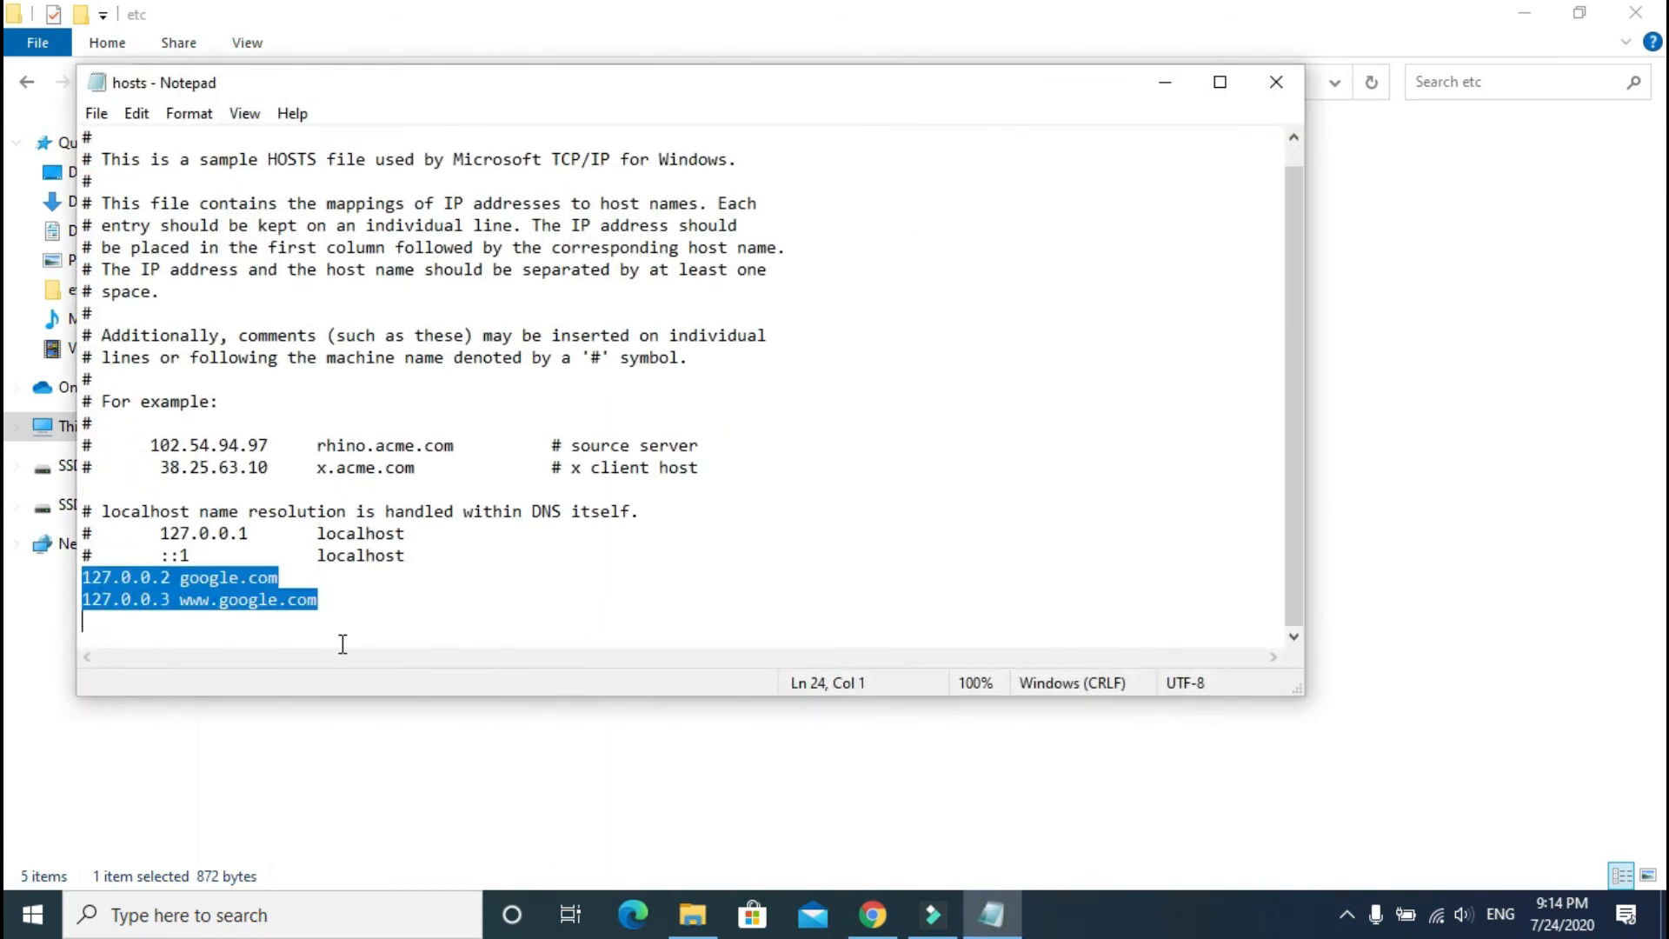
{"action": "key", "text": "Delete"}
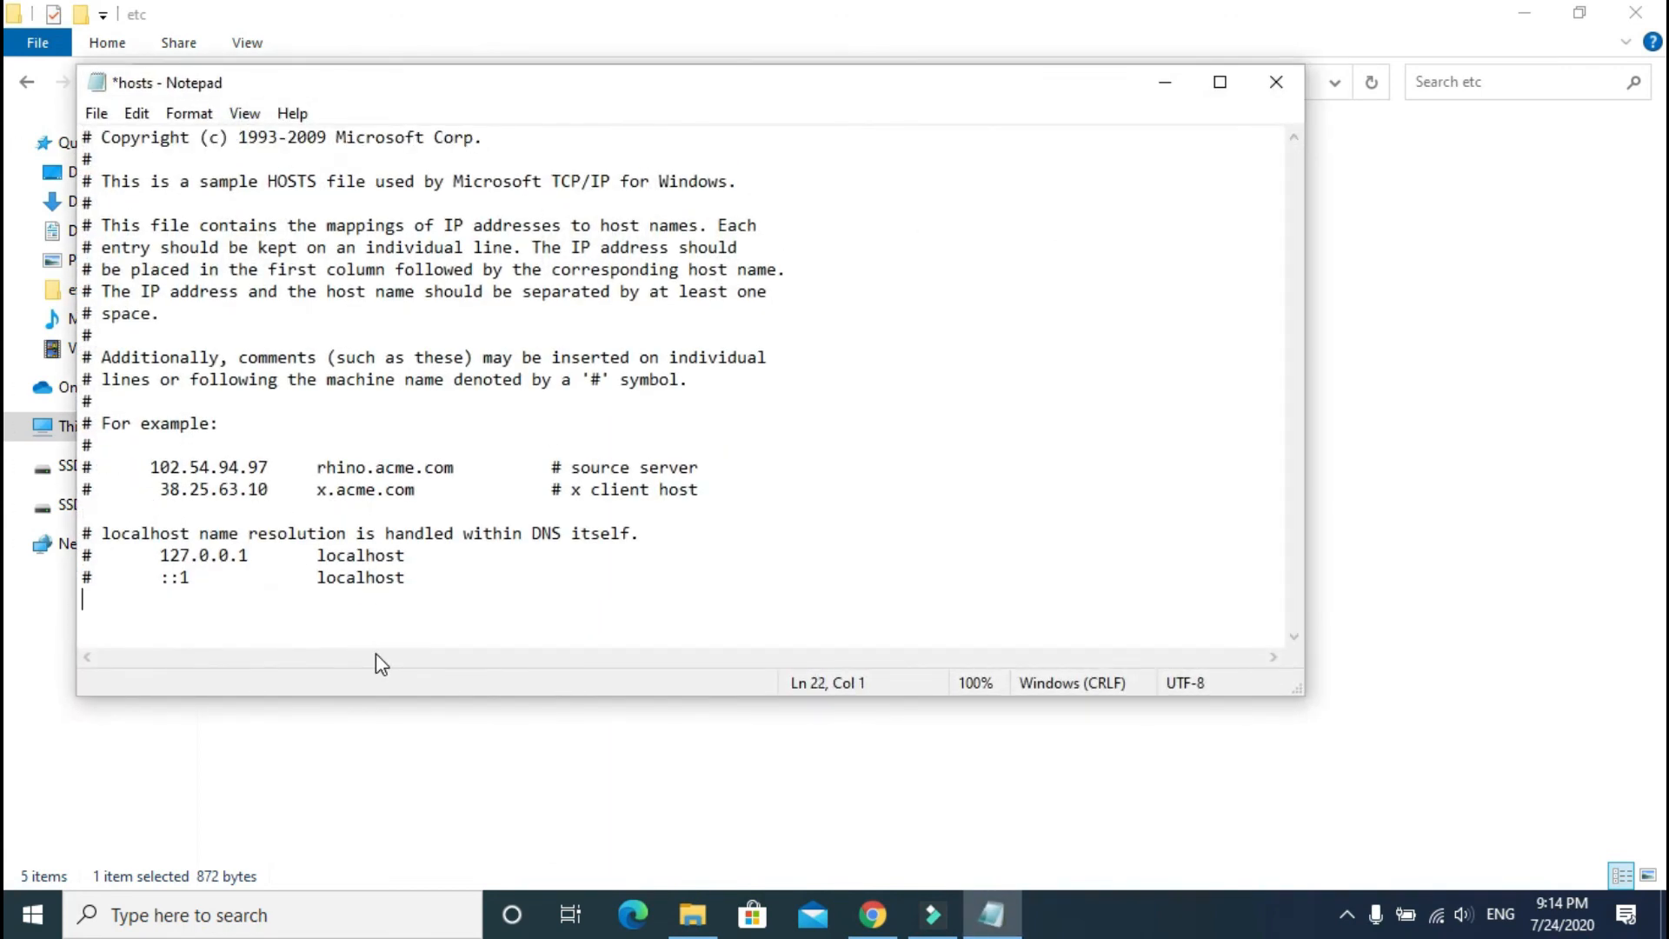
{"action": "left_click", "coordinate": [1276, 82]}
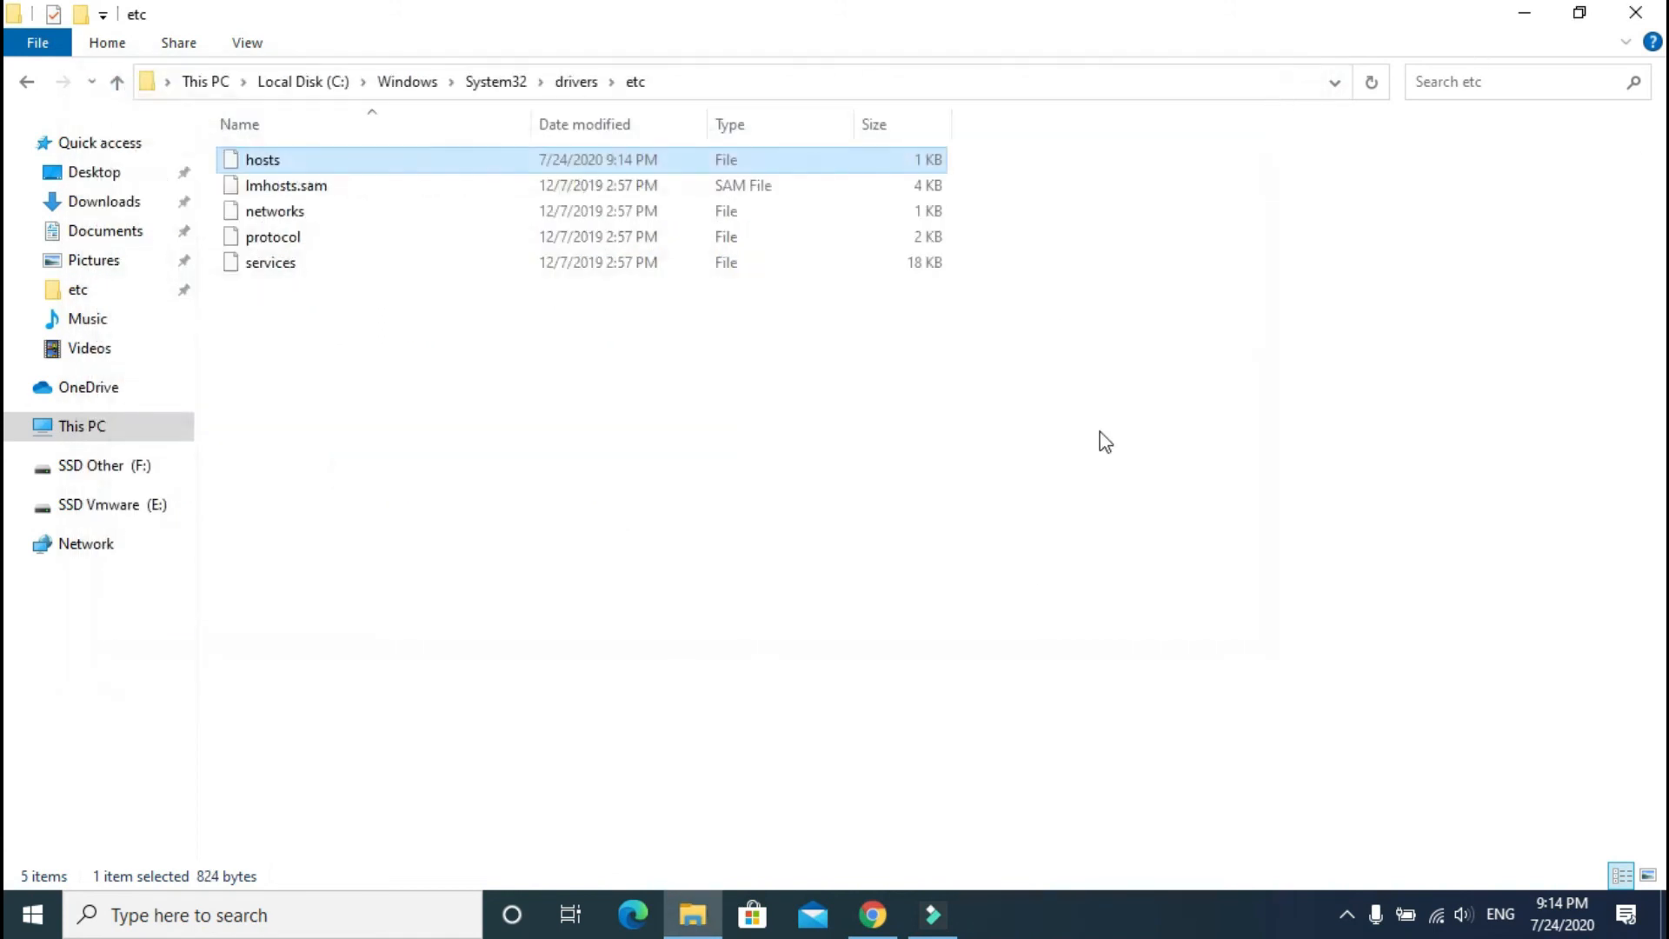
{"action": "left_click", "coordinate": [873, 915]}
{"action": "left_click", "coordinate": [108, 63]}
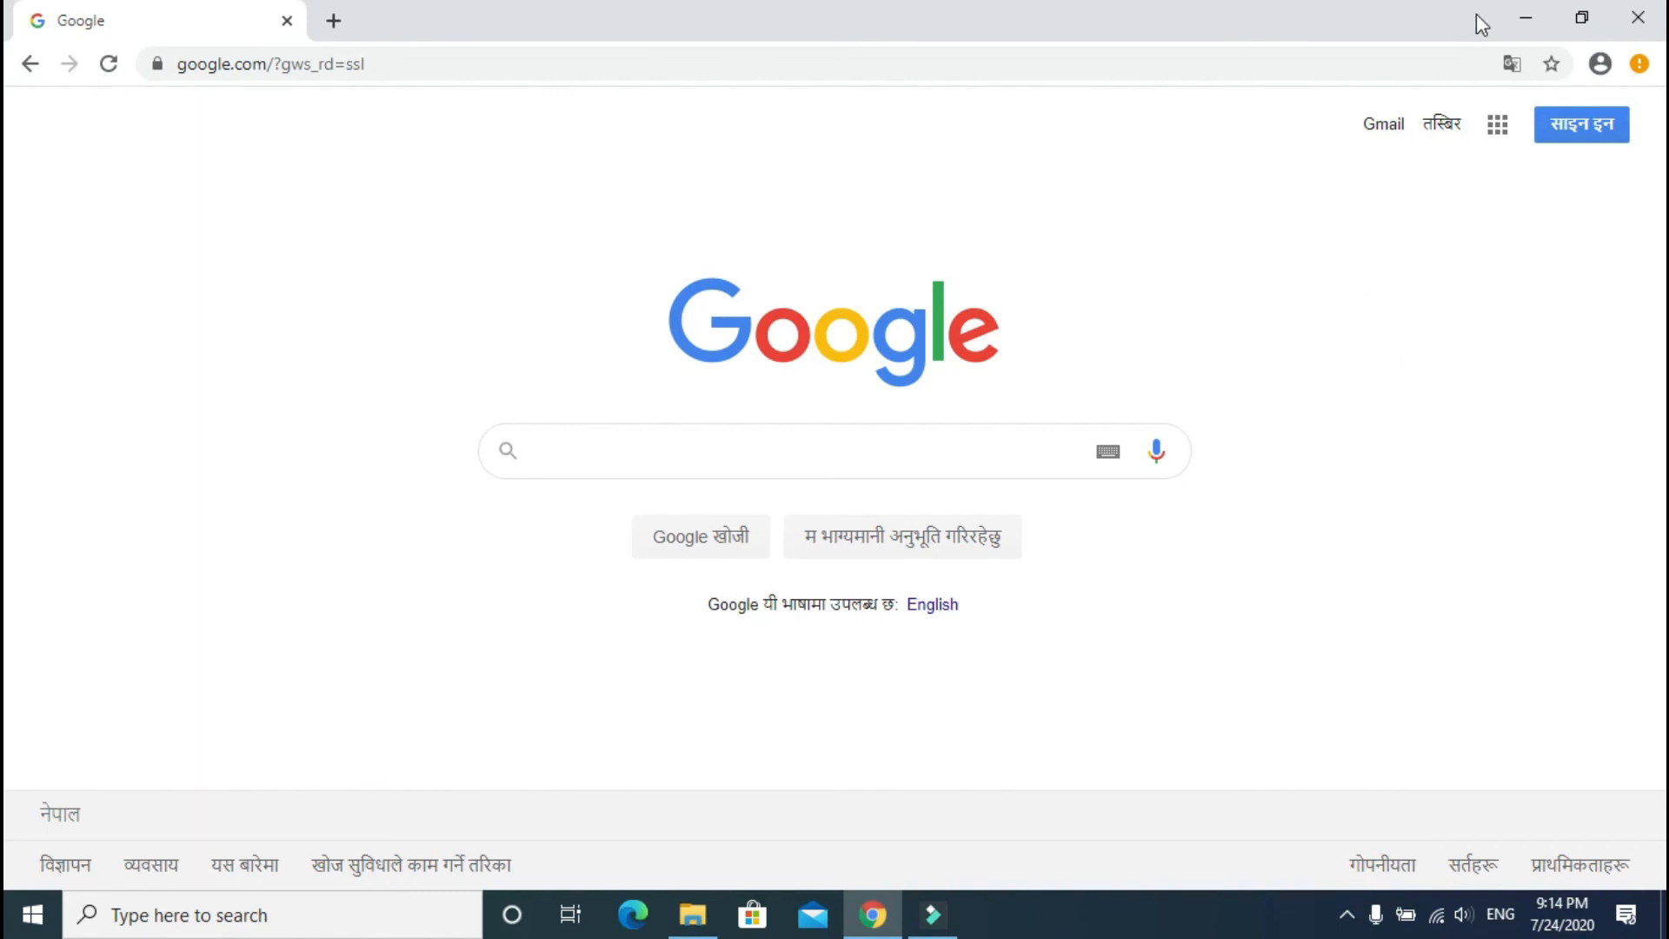
Step: Minimize Chrome and close the etc folder window
{"action": "left_click", "coordinate": [1523, 15]}
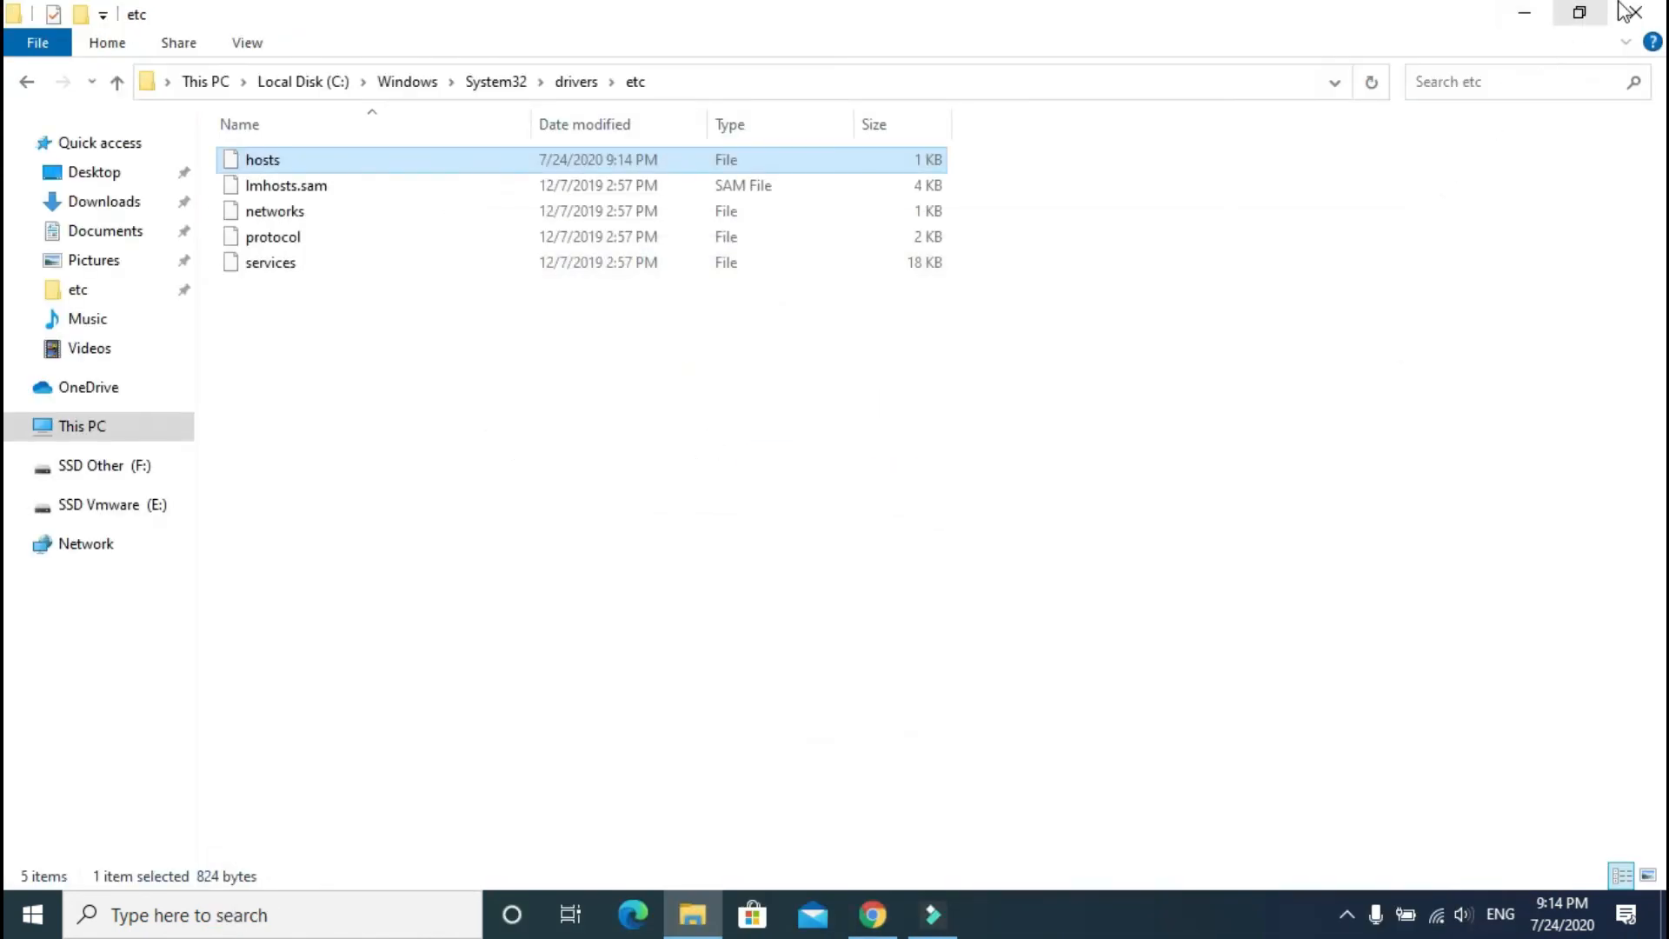
{"action": "left_click", "coordinate": [1636, 12]}
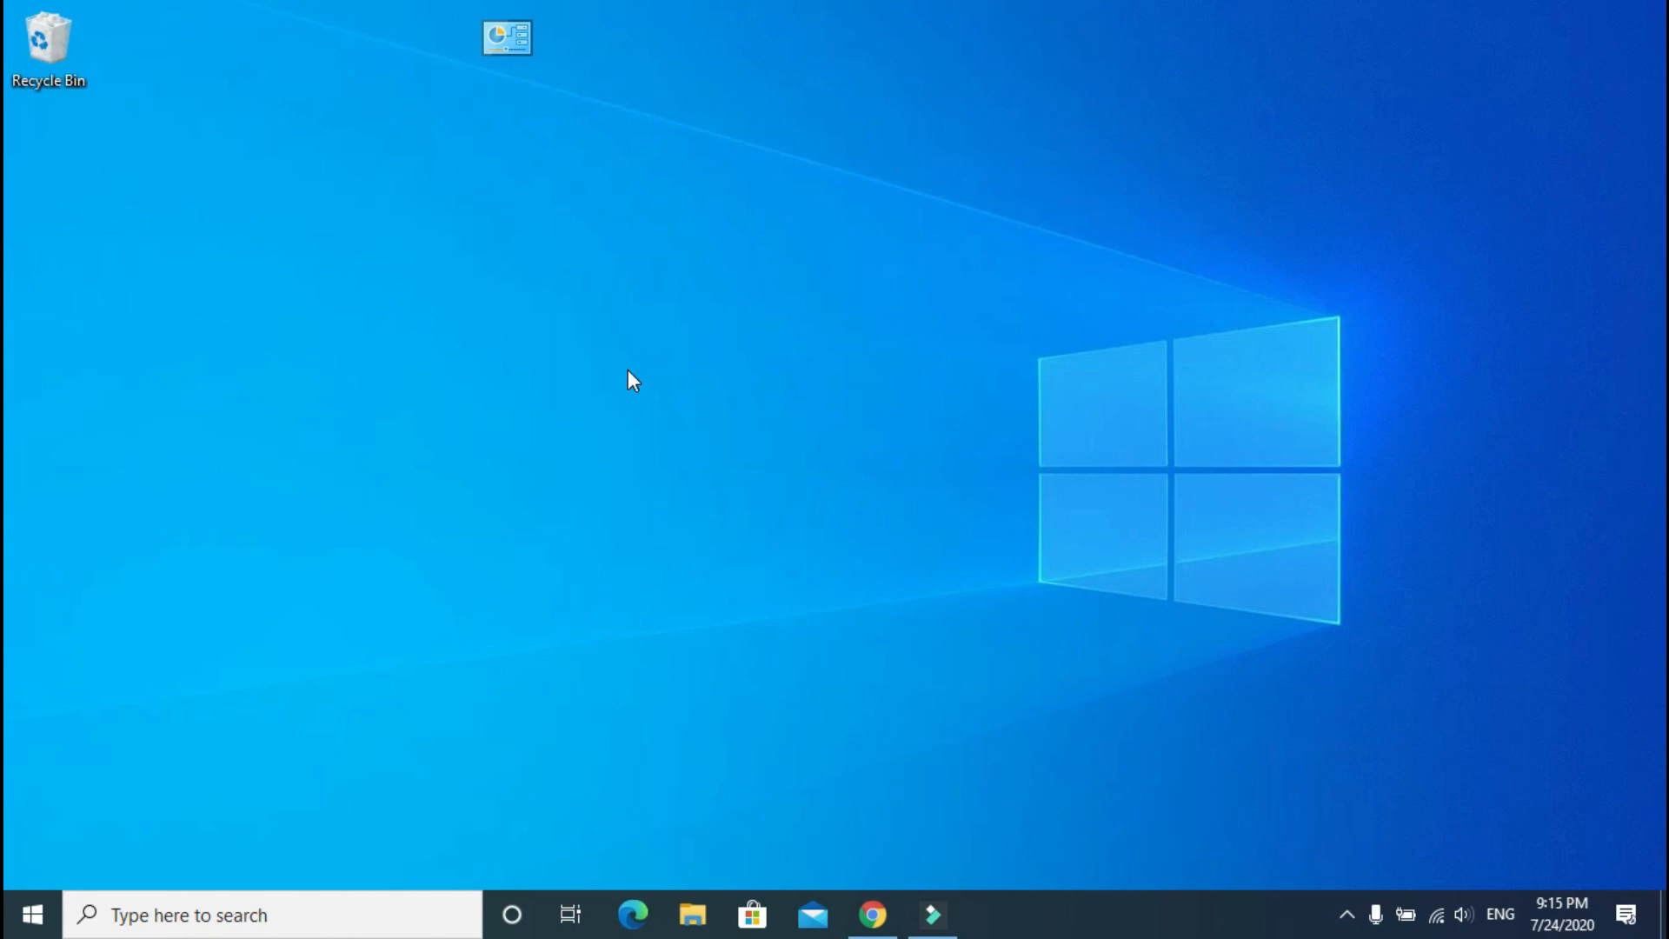
Step: Launch Voice Recorder from Start search and allow it to use the microphone
{"action": "key", "text": "super"}
{"action": "type", "text": "voi"}
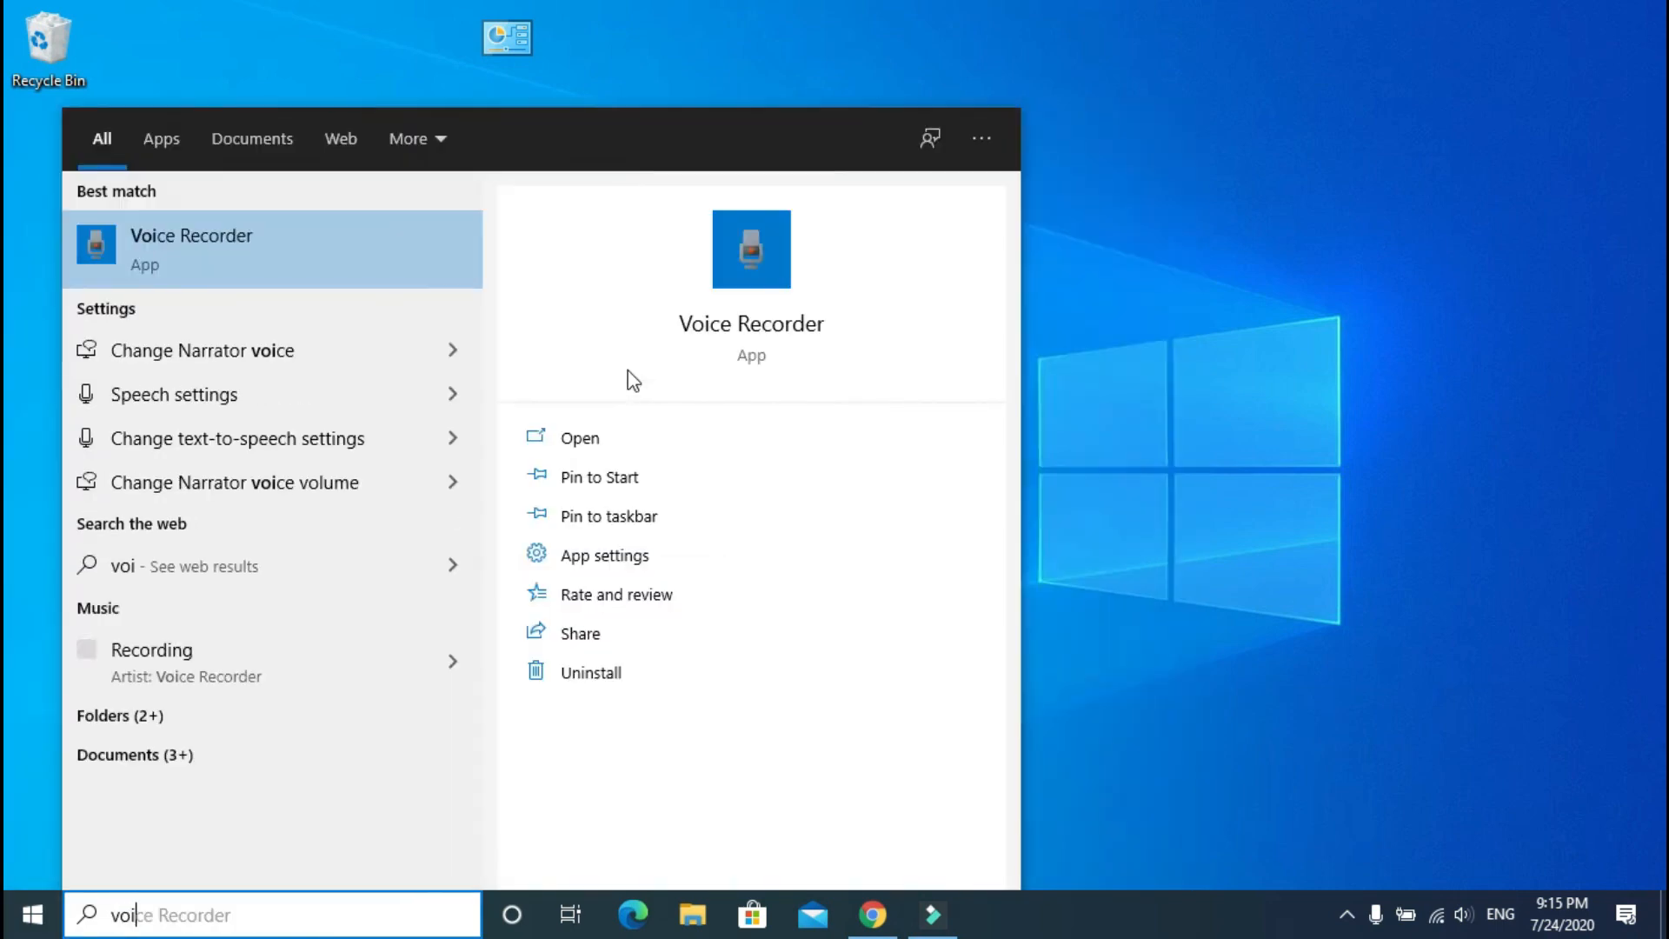
{"action": "key", "text": "Return"}
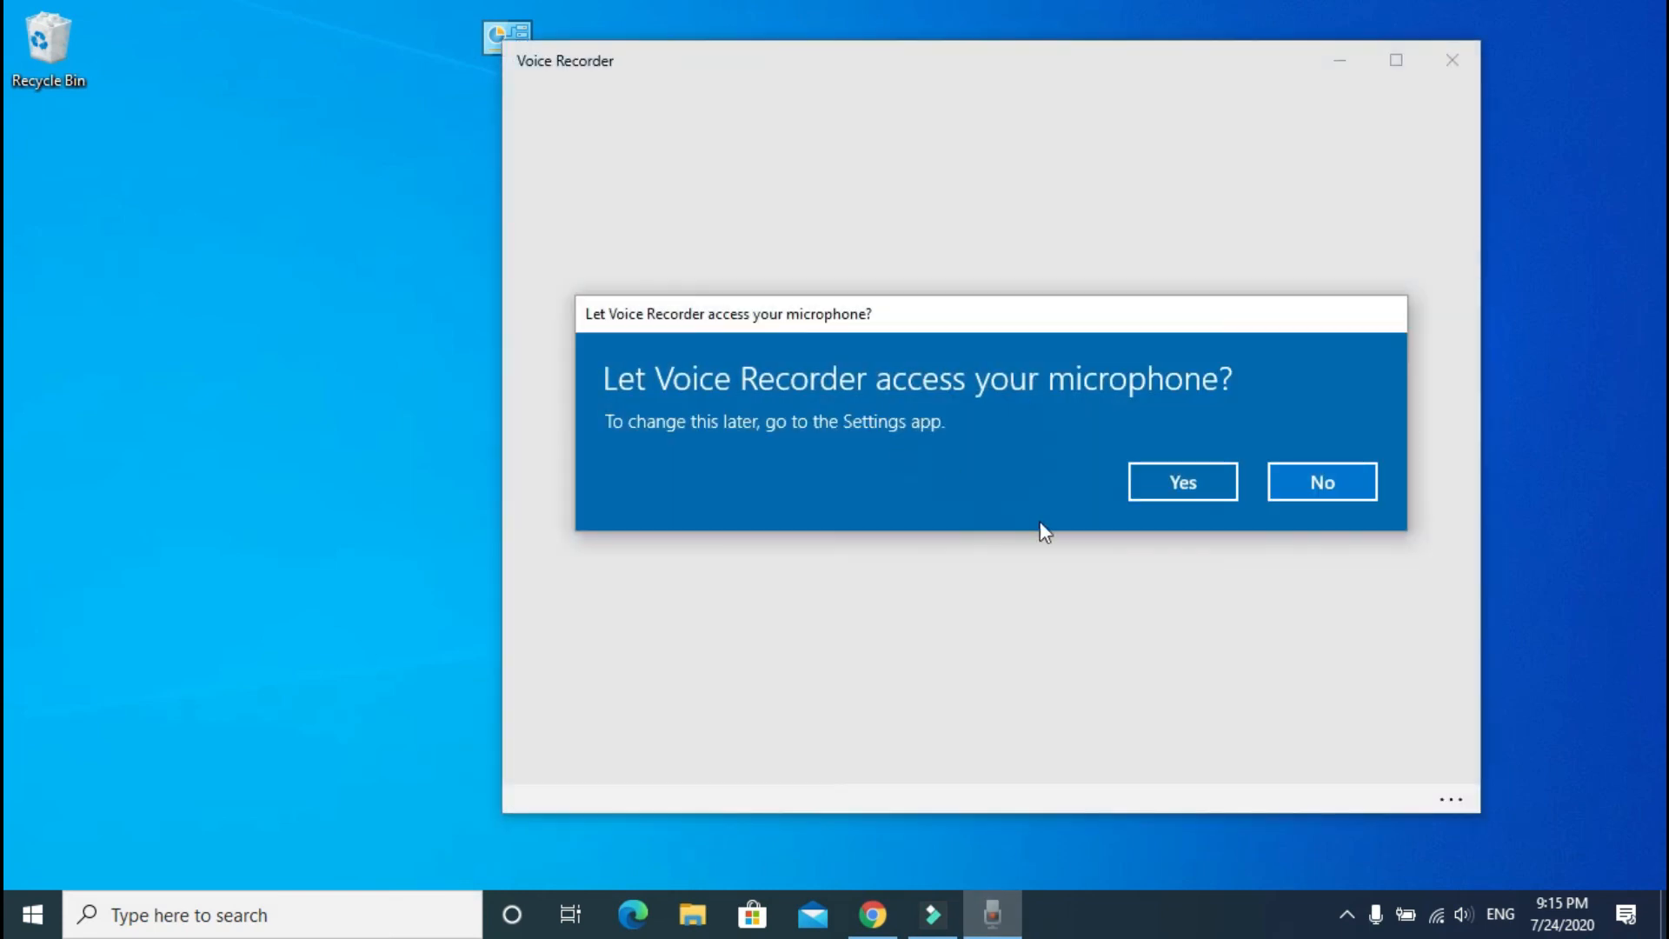
{"action": "left_click_drag", "start_coordinate": [1122, 318], "coordinate": [561, 389]}
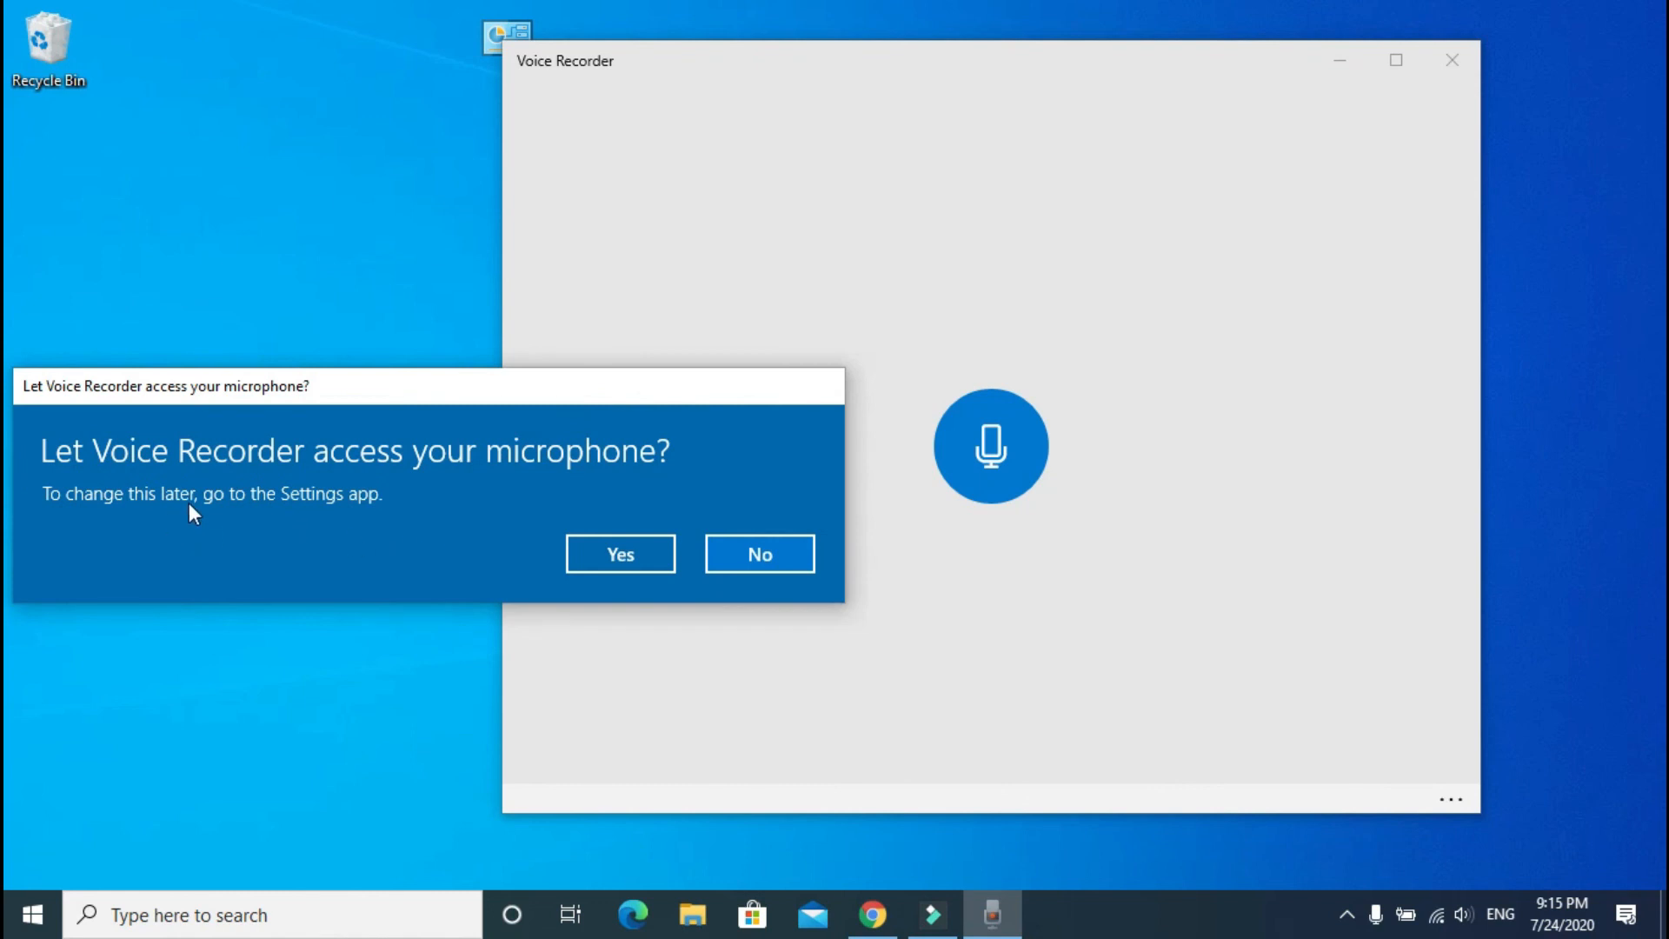
{"action": "left_click", "coordinate": [640, 553]}
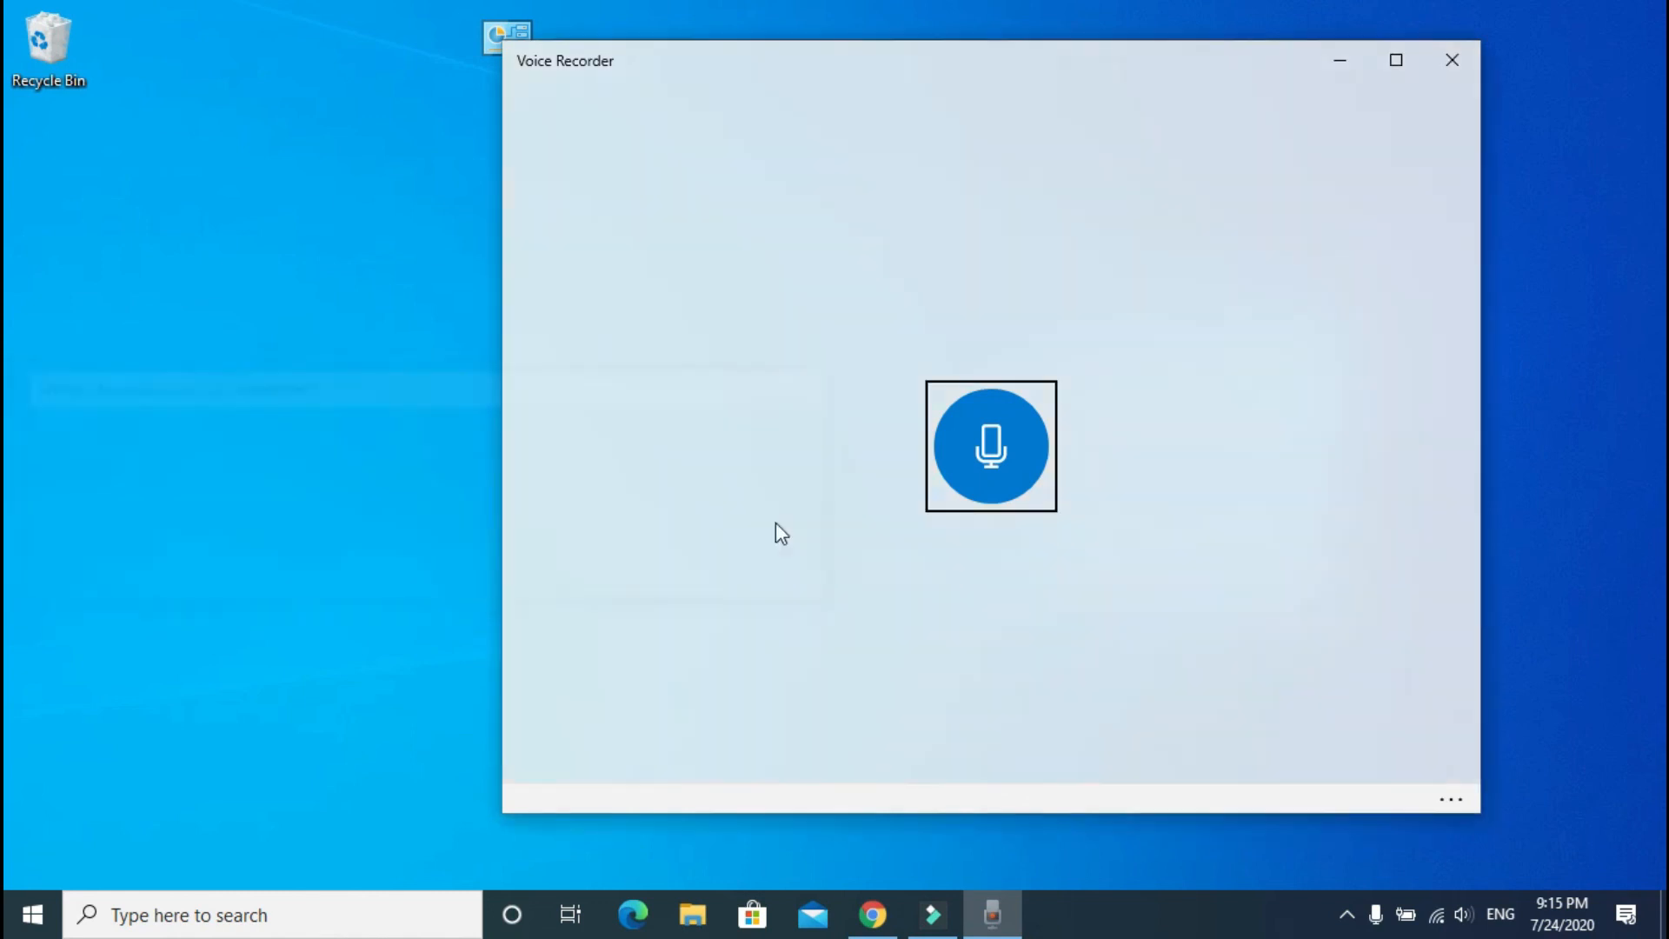
Step: Record a short clip, then trim it by moving the start and end handles inward
{"action": "left_click", "coordinate": [996, 449]}
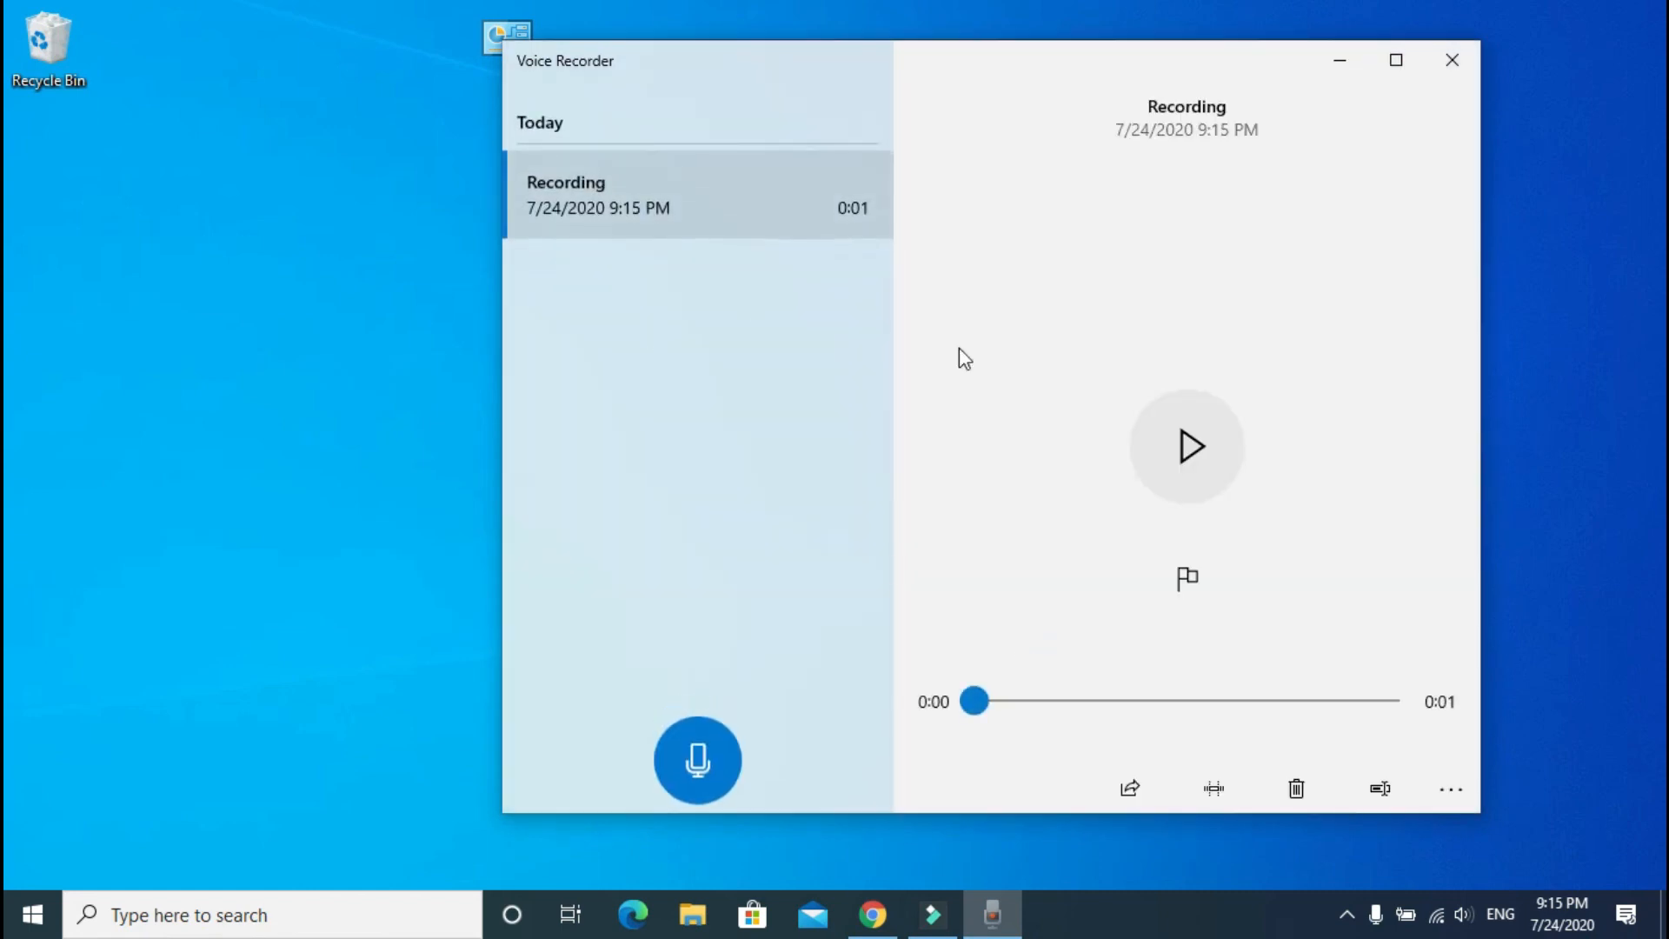
{"action": "left_click", "coordinate": [1230, 791]}
{"action": "left_click", "coordinate": [1027, 706]}
{"action": "left_click_drag", "start_coordinate": [1028, 713], "coordinate": [1083, 708]}
{"action": "left_click_drag", "start_coordinate": [1398, 740], "coordinate": [1309, 740]}
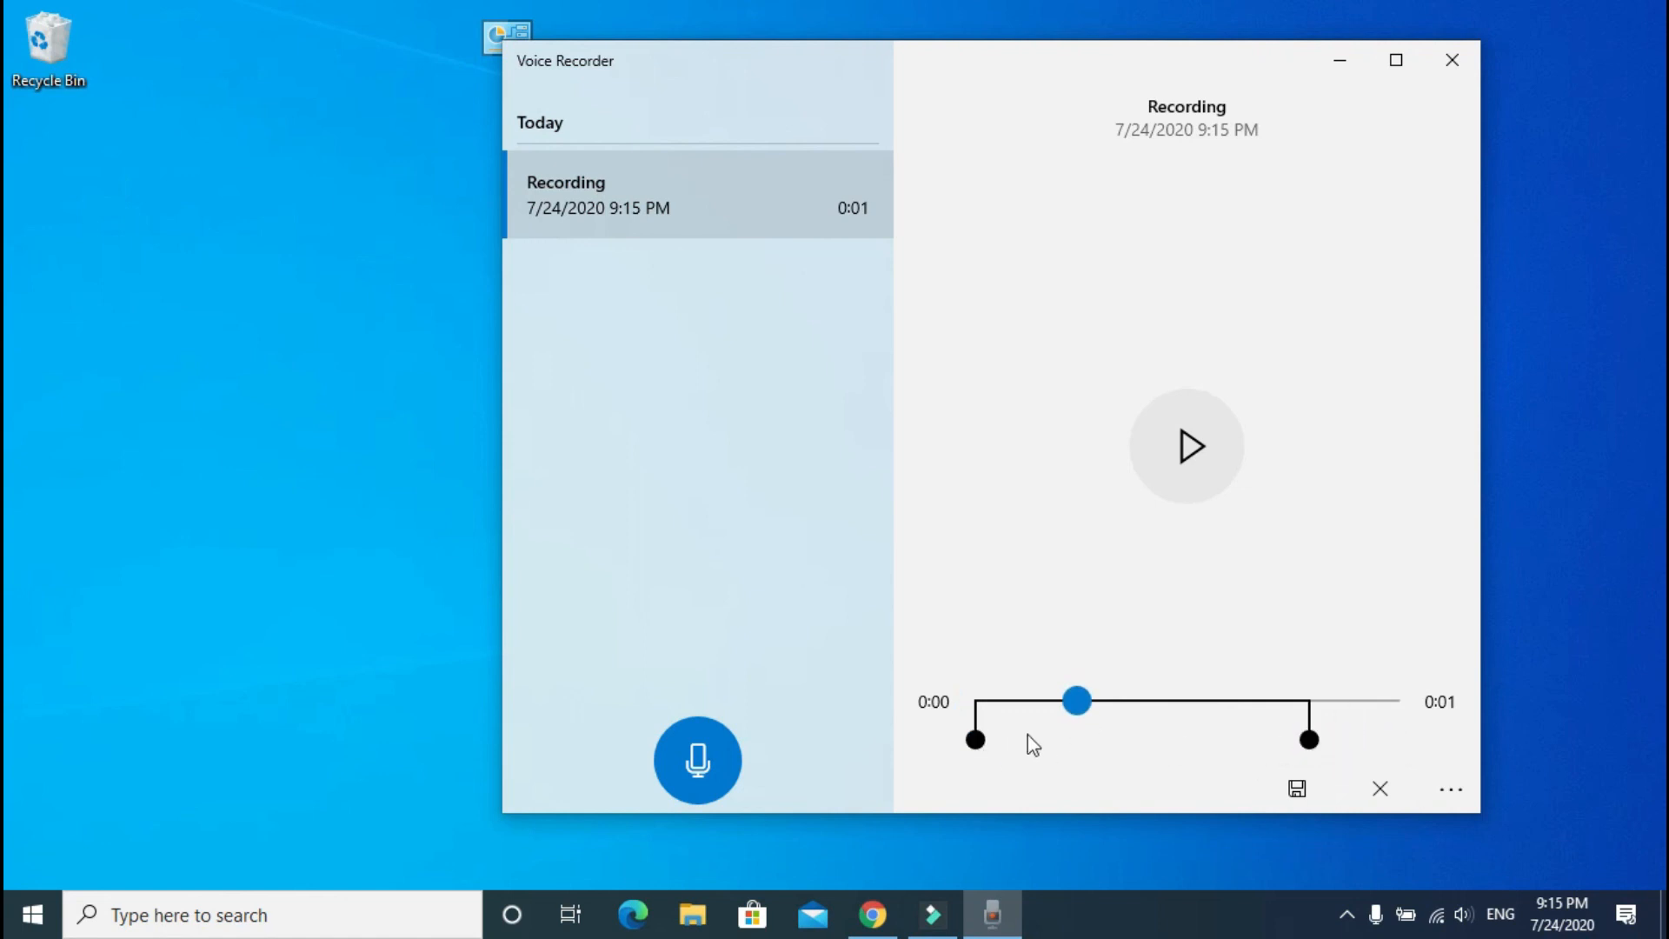
{"action": "left_click_drag", "start_coordinate": [988, 744], "coordinate": [1045, 743]}
Step: Close Voice Recorder and move the Control Panel shortcut just below the Recycle Bin
{"action": "left_click", "coordinate": [1450, 59]}
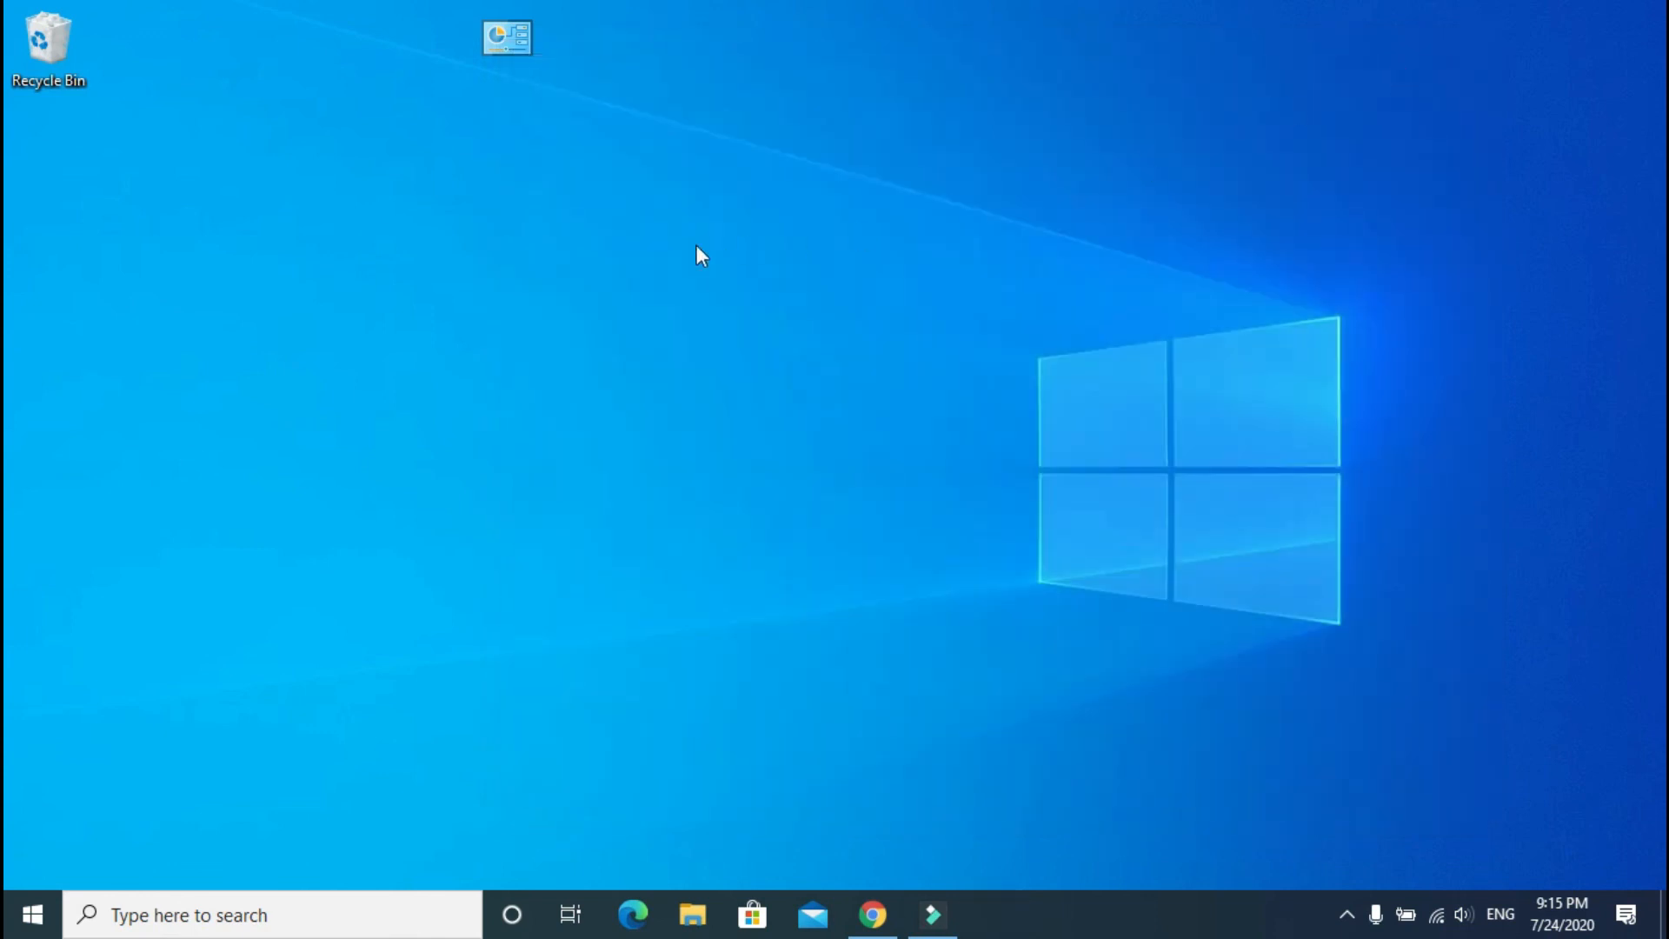
{"action": "left_click_drag", "start_coordinate": [473, 51], "coordinate": [40, 143]}
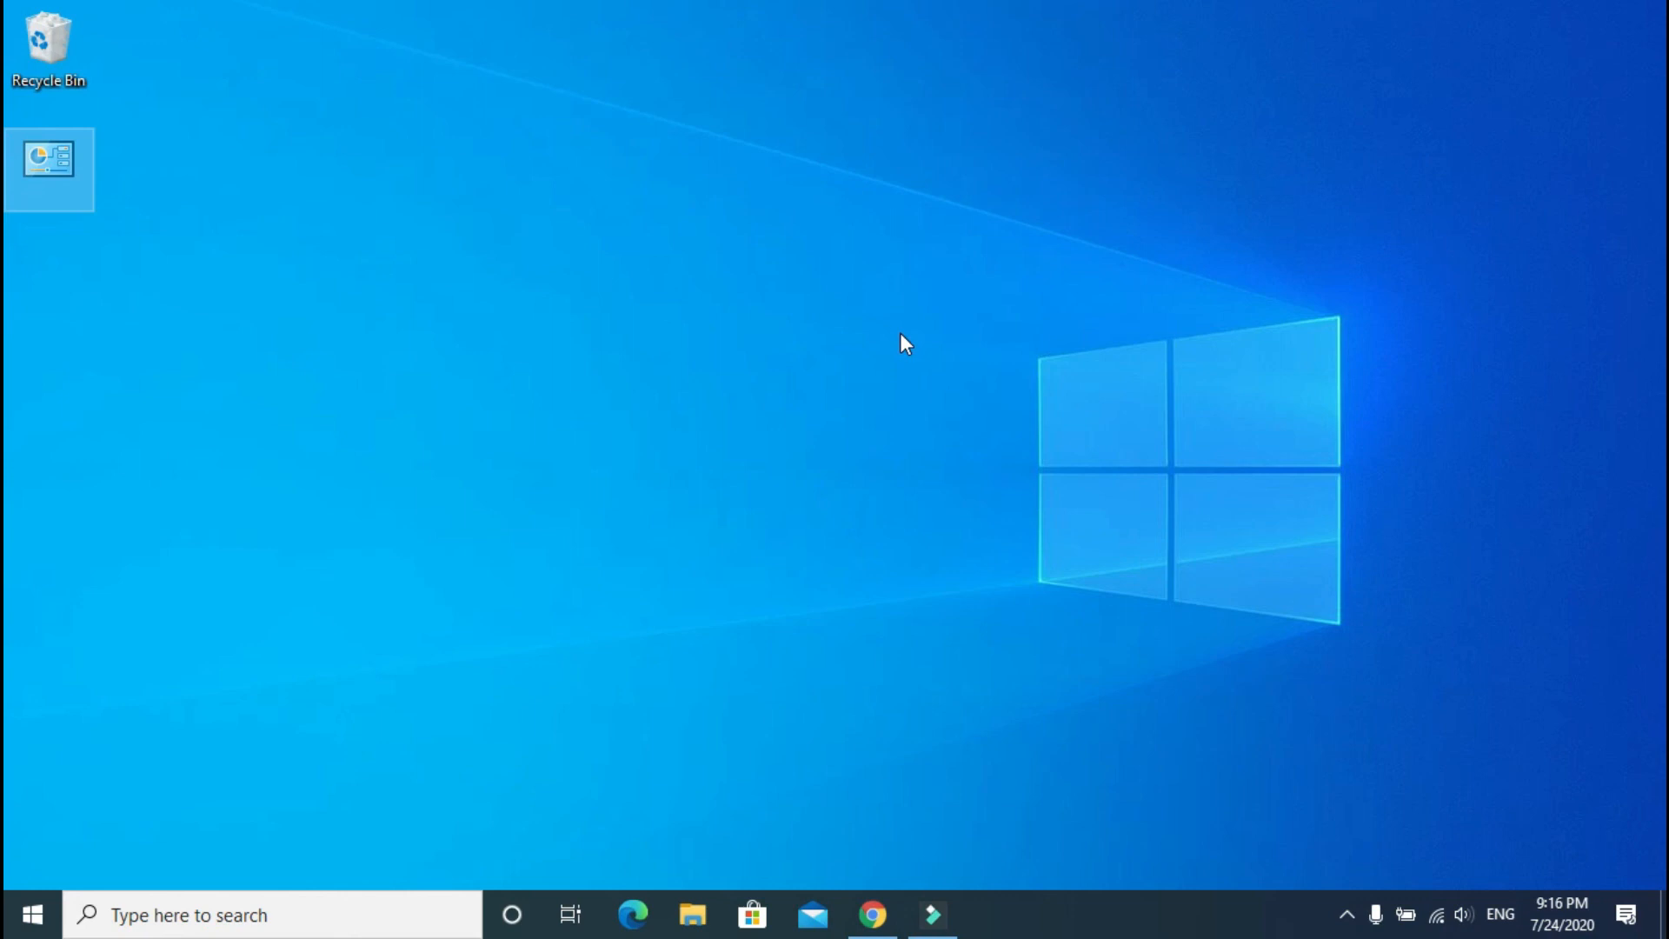
Step: Search Start for 'windows remote assistant', fixing a typo along the way
{"action": "key", "text": "super"}
{"action": "type", "text": "w"}
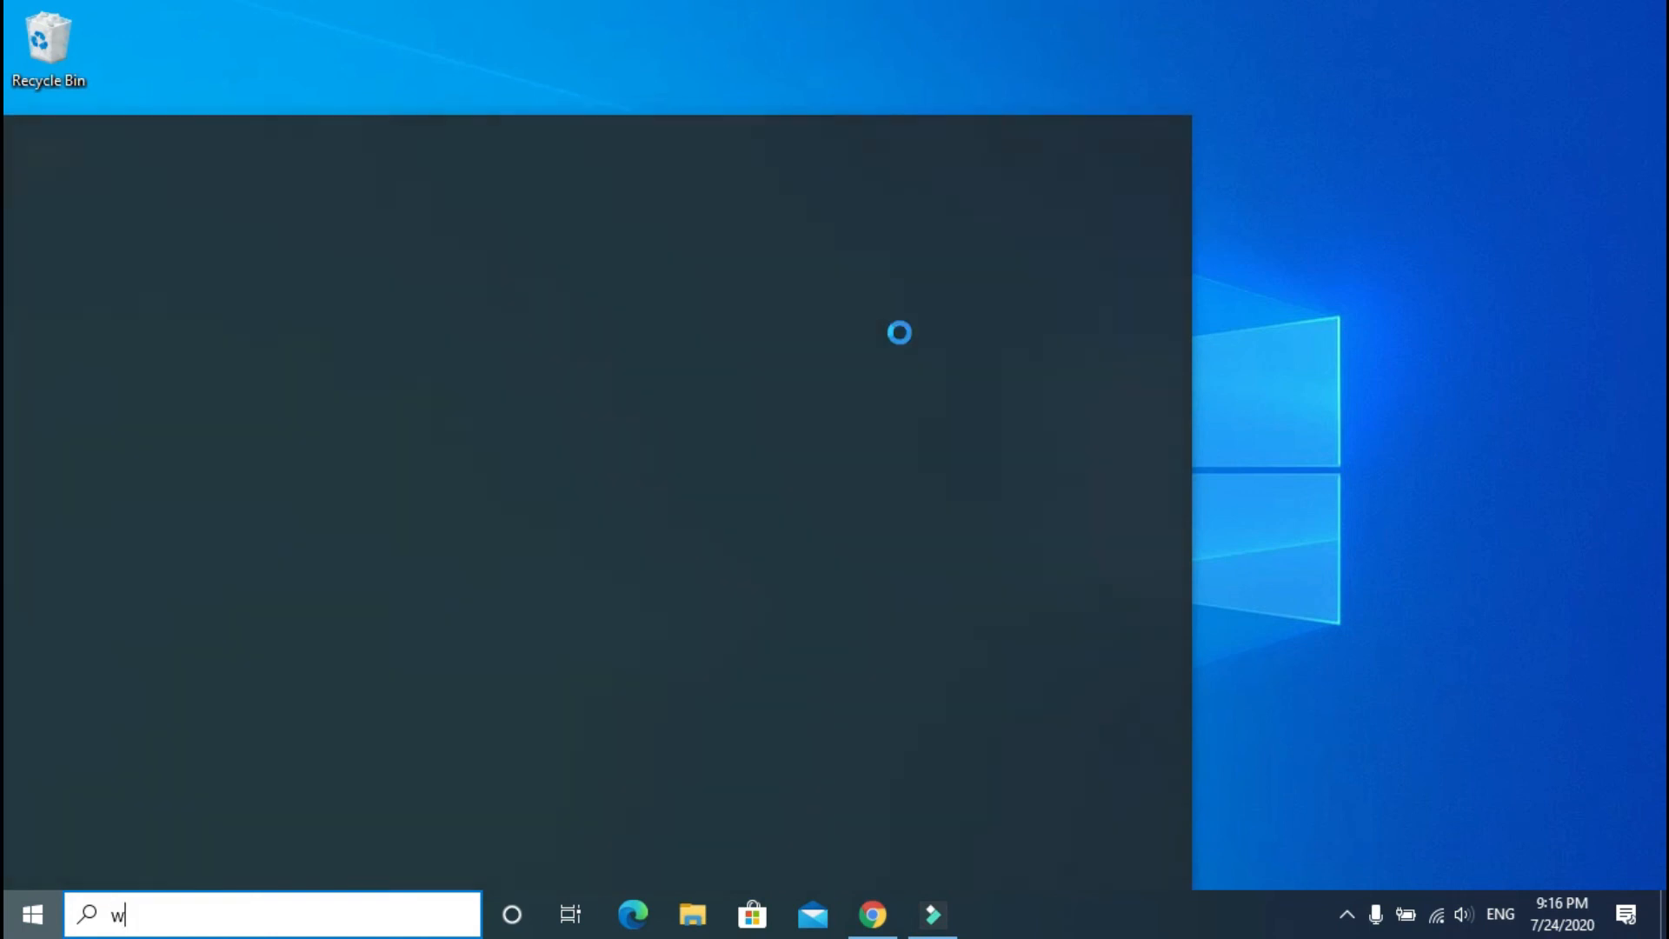
{"action": "type", "text": "indows remo"}
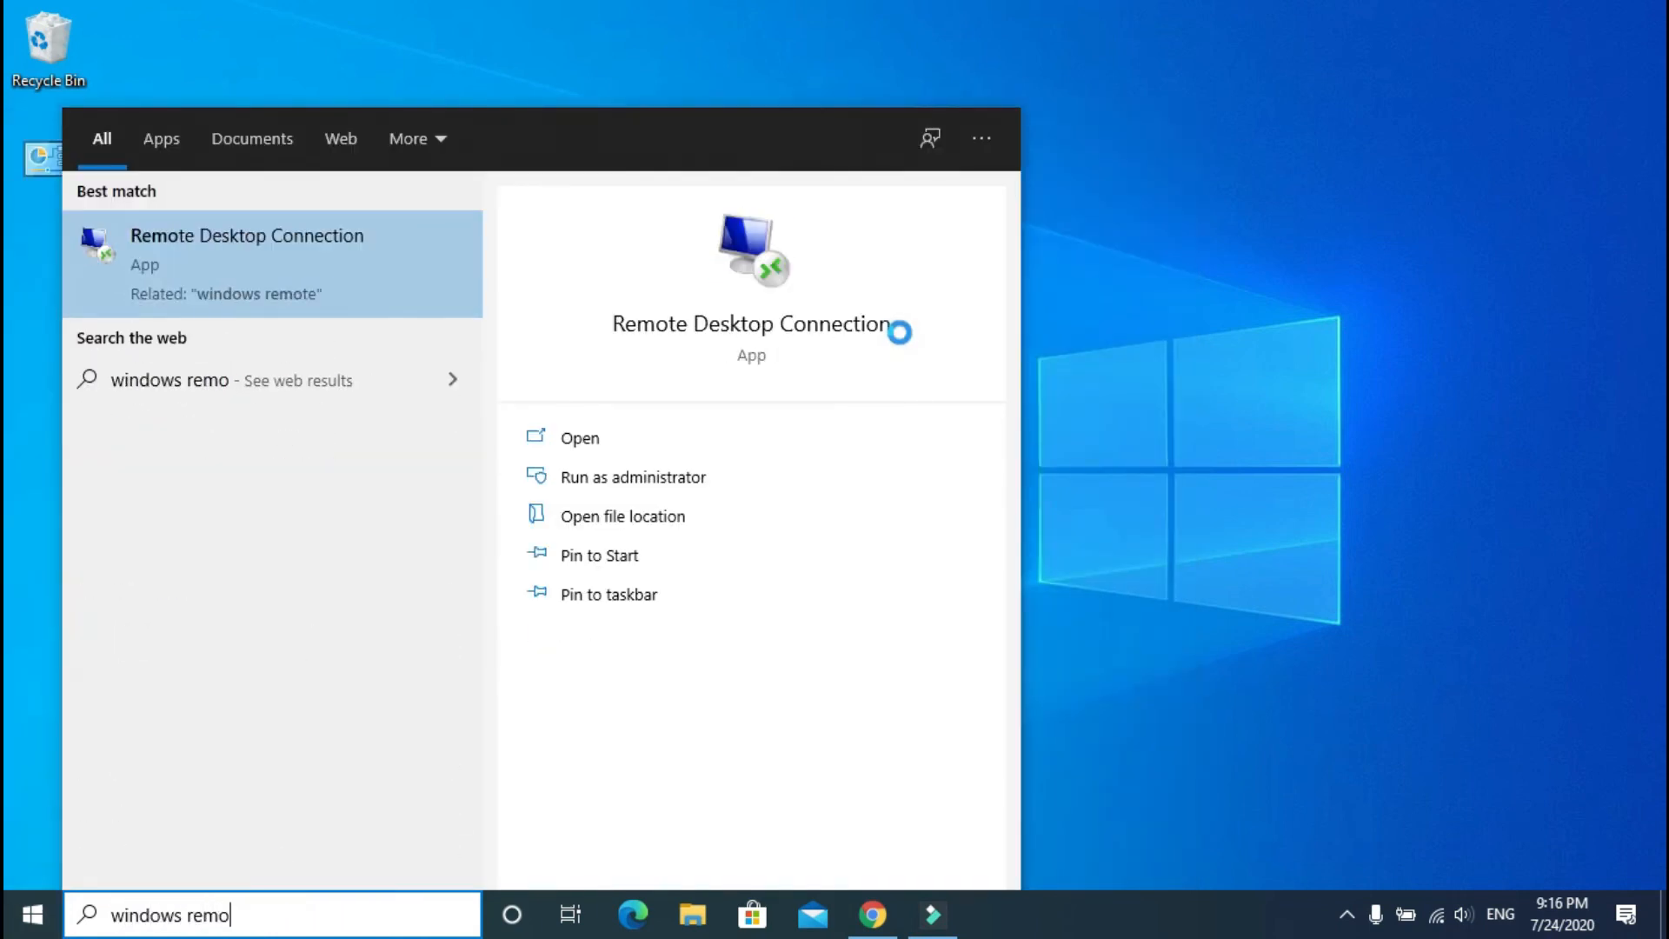
{"action": "type", "text": "te "}
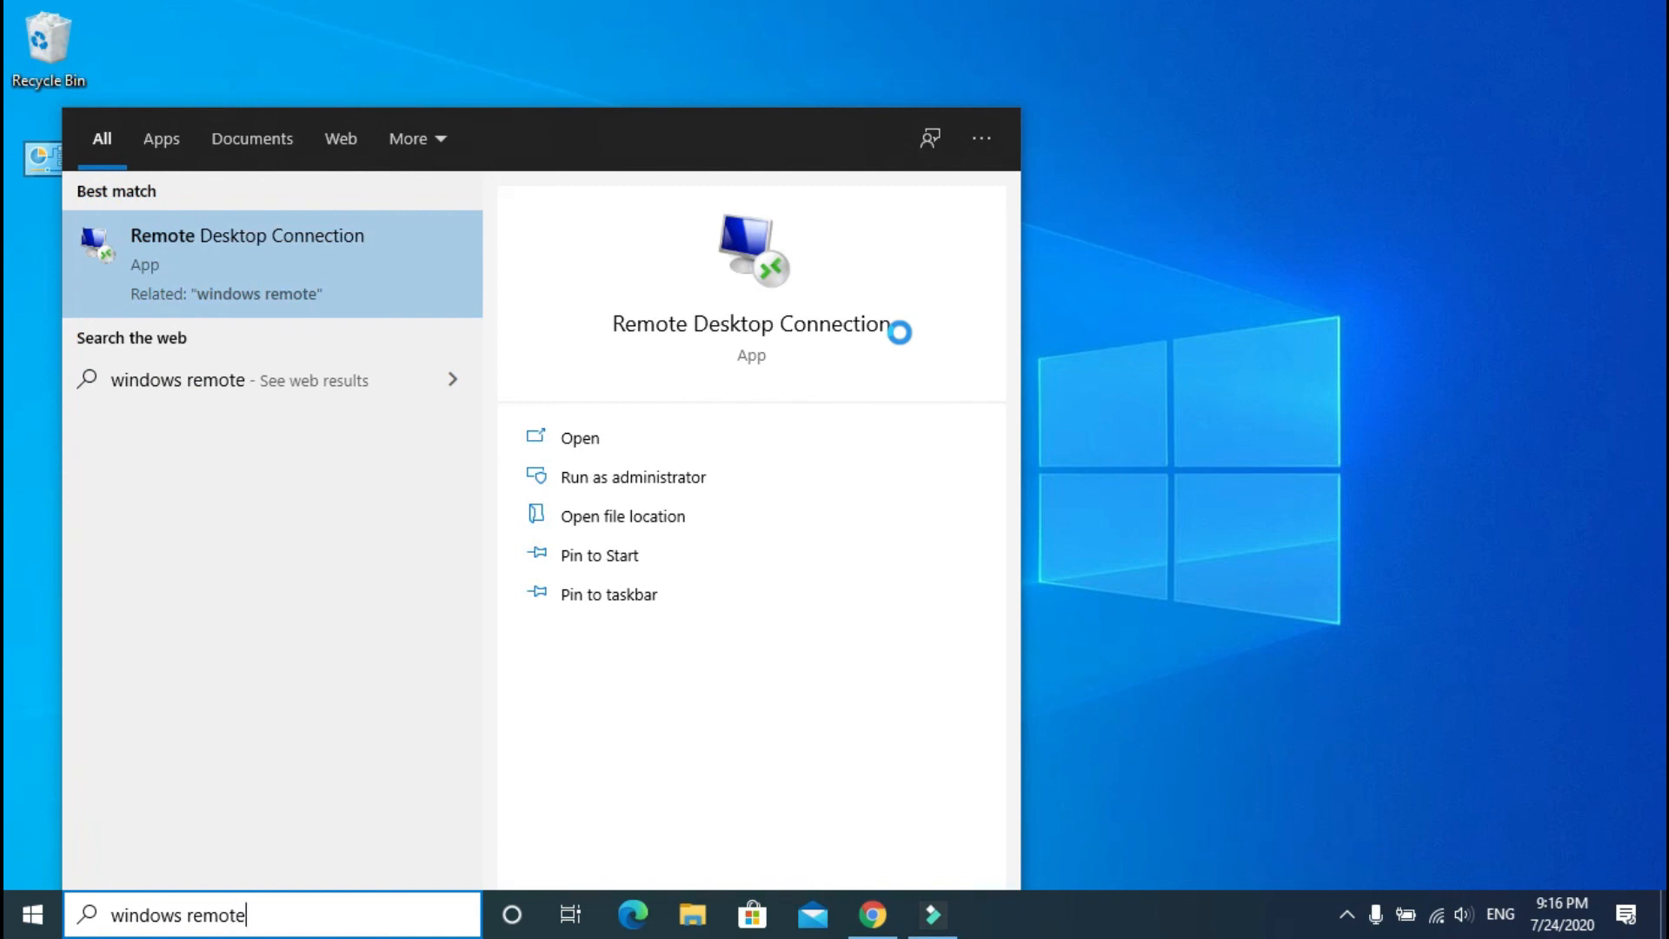
{"action": "type", "text": "ass"}
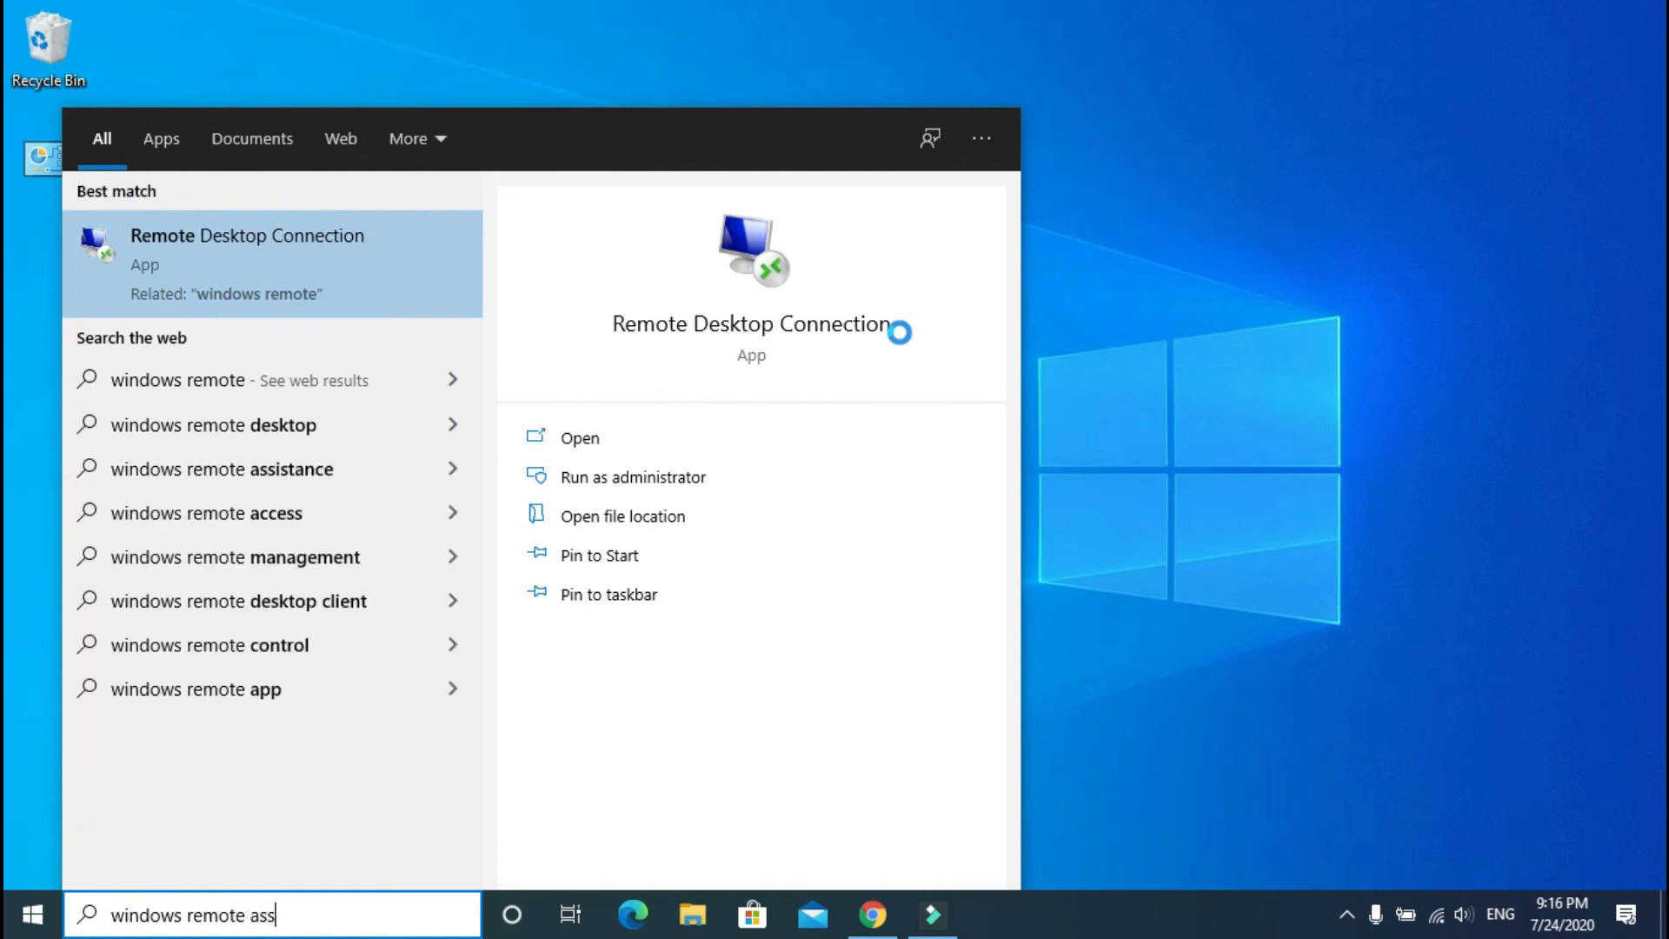
{"action": "type", "text": "istant"}
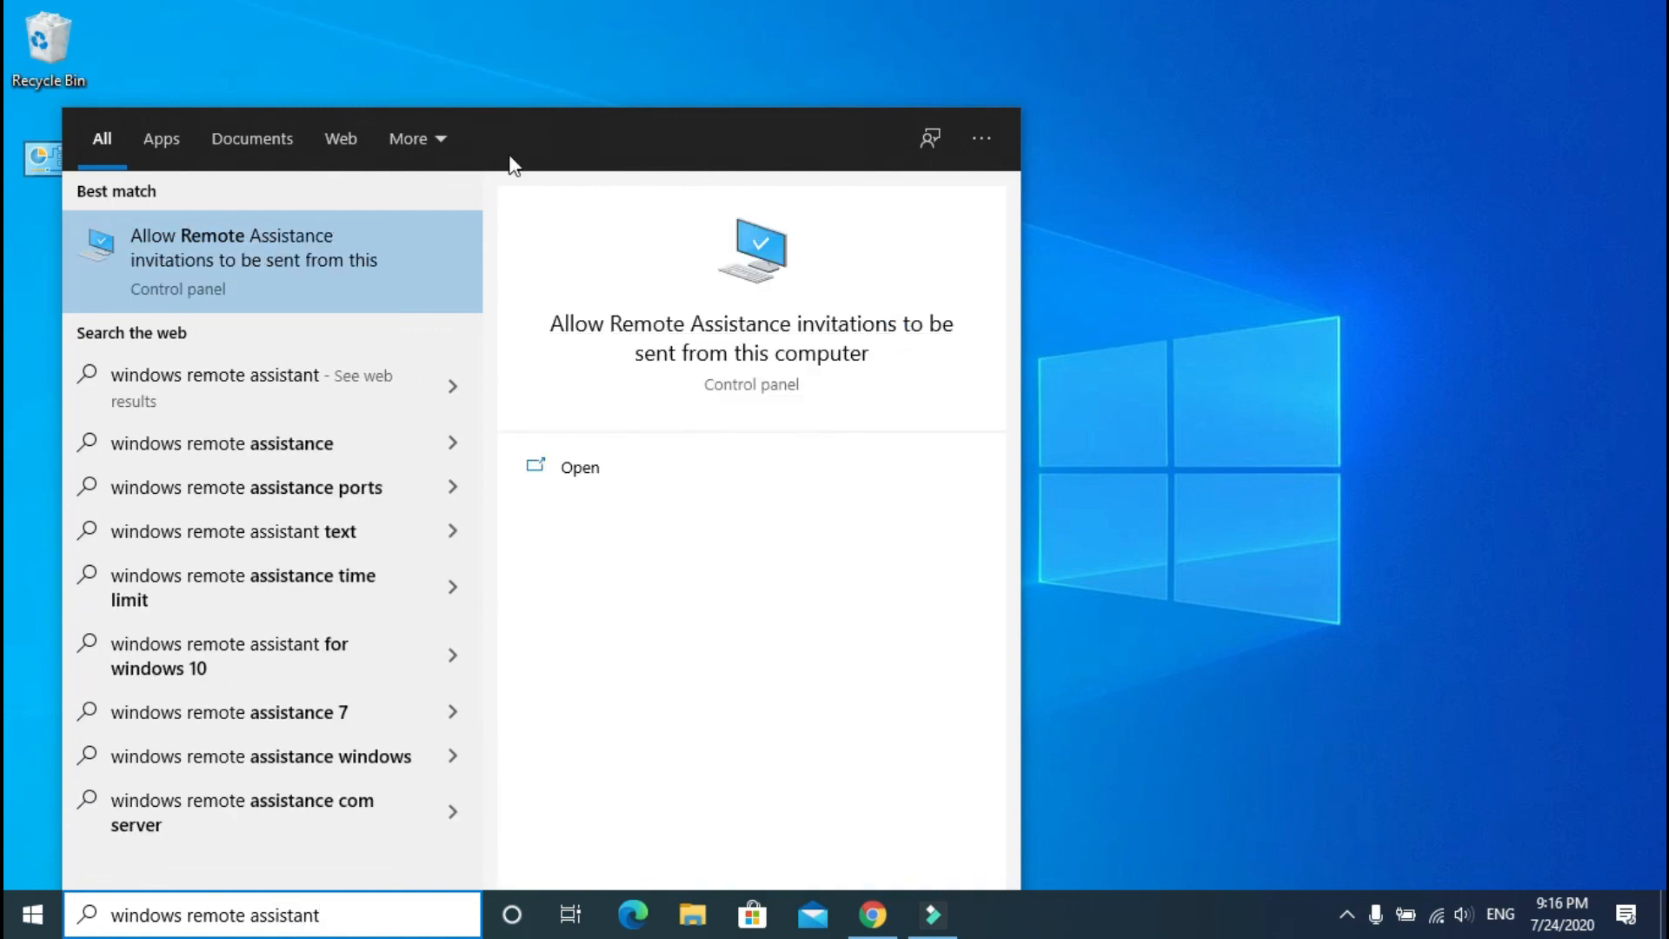
Step: Open System Properties on the Remote tab and view the advanced Remote Assistance options unchanged
{"action": "left_click", "coordinate": [165, 269]}
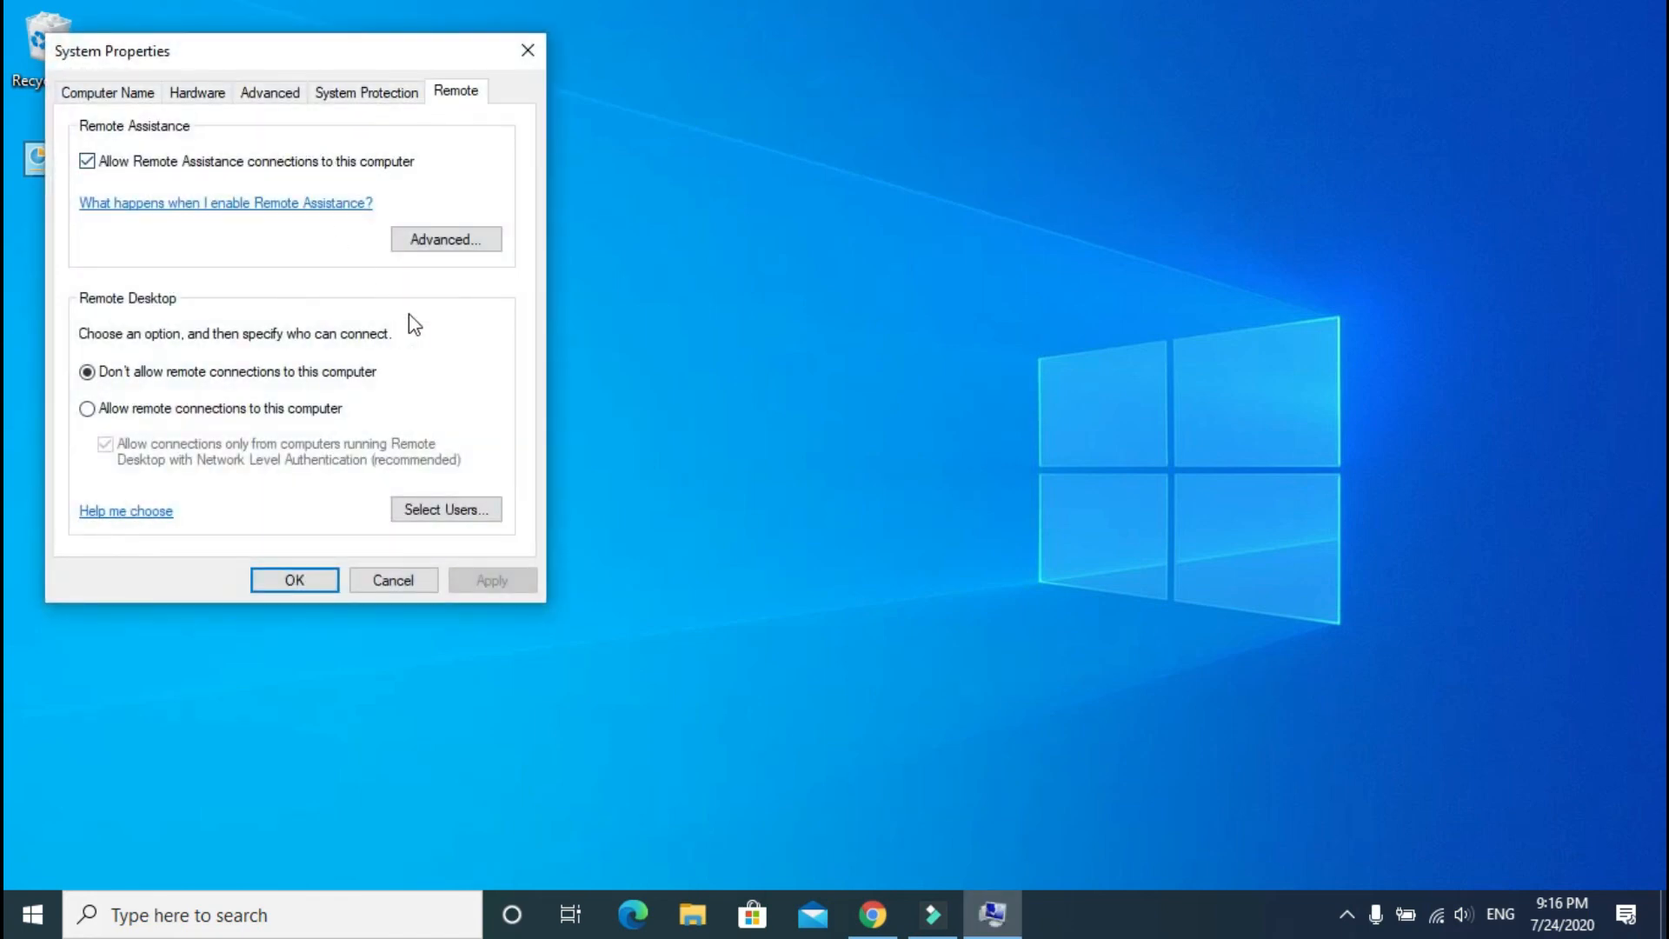
{"action": "left_click_drag", "start_coordinate": [281, 50], "coordinate": [536, 81]}
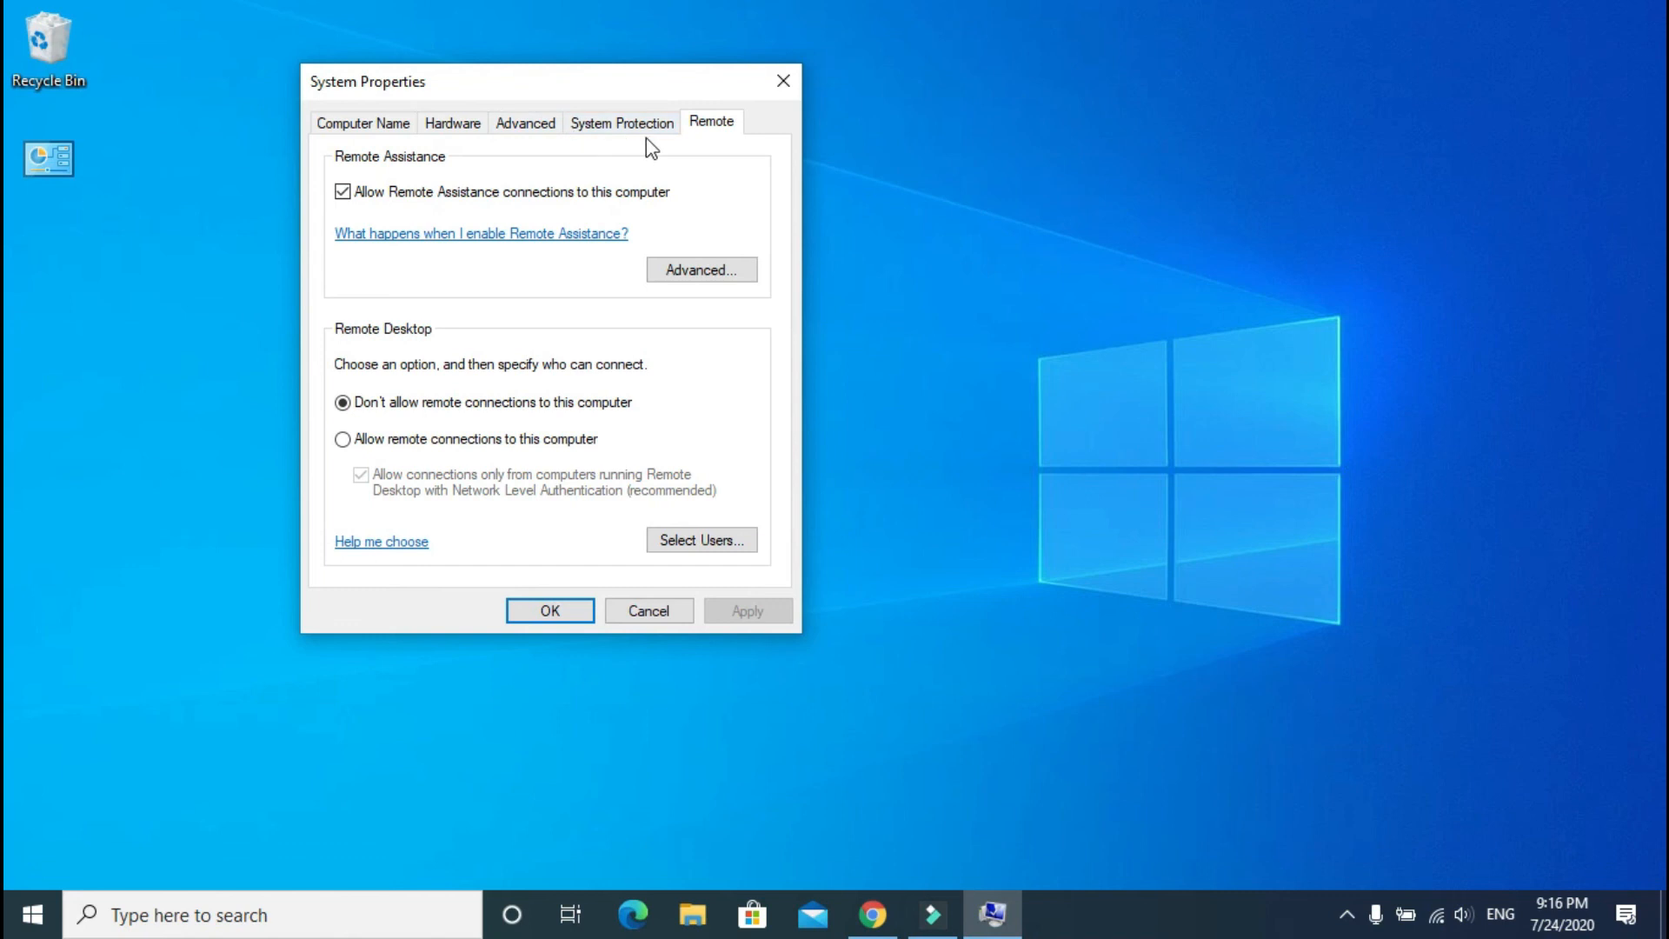
{"action": "left_click", "coordinate": [710, 271]}
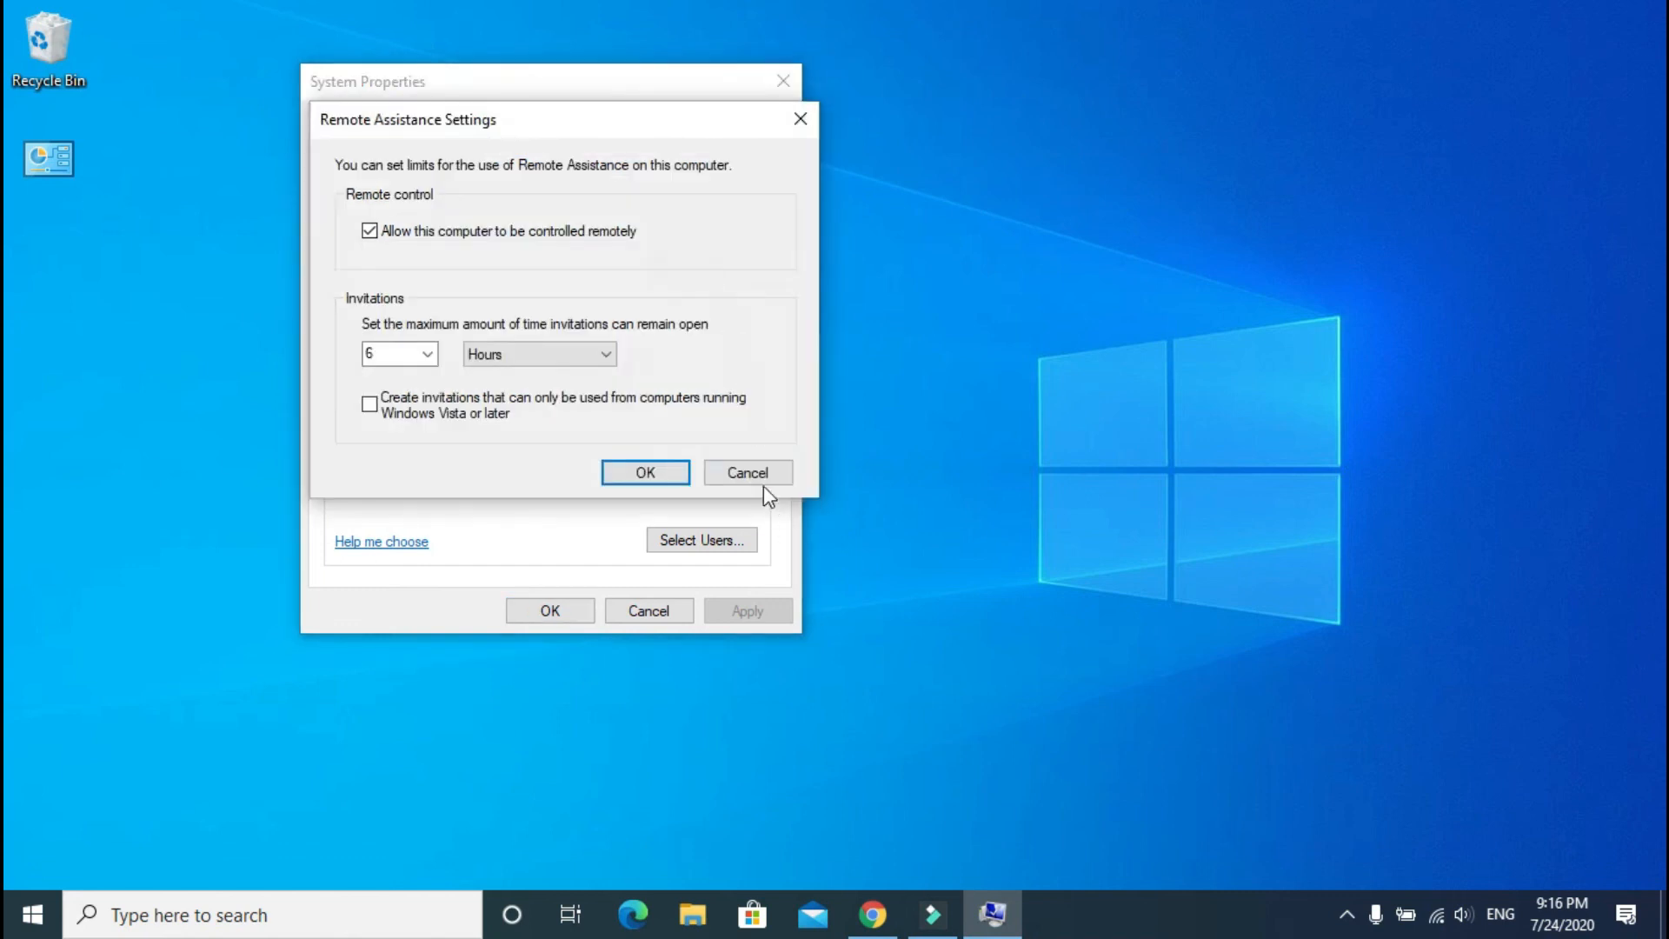
{"action": "left_click", "coordinate": [753, 477]}
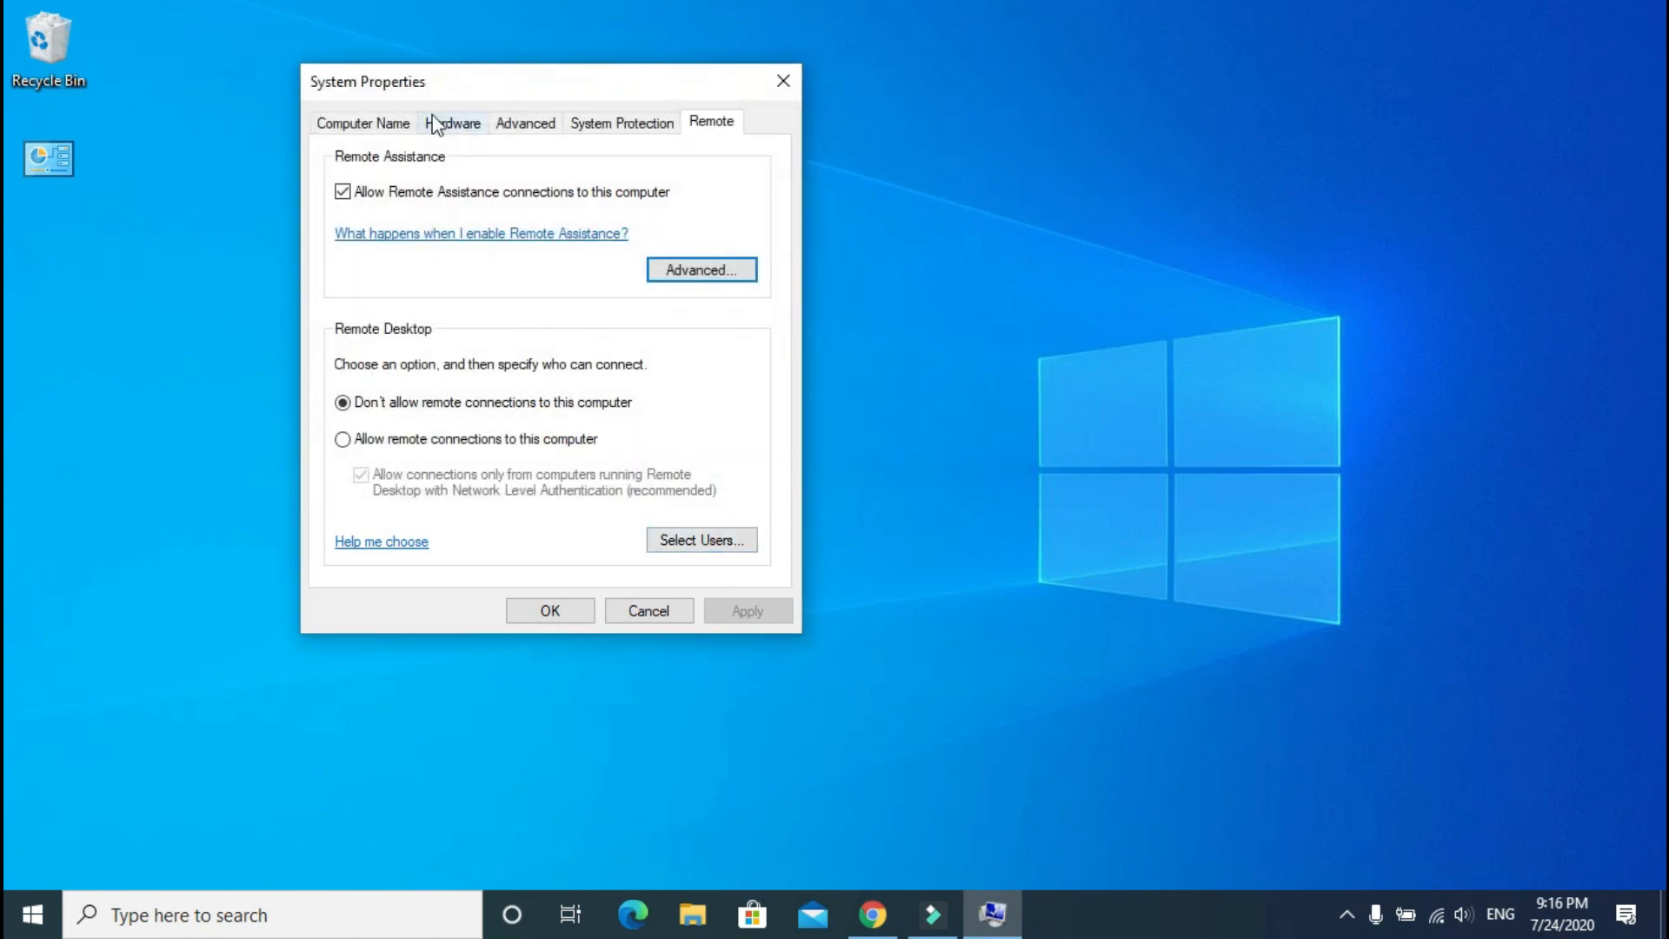
Step: Glance at System Protection, return to Remote, and cancel System Properties without changes
{"action": "left_click", "coordinate": [616, 128]}
{"action": "left_click", "coordinate": [711, 122]}
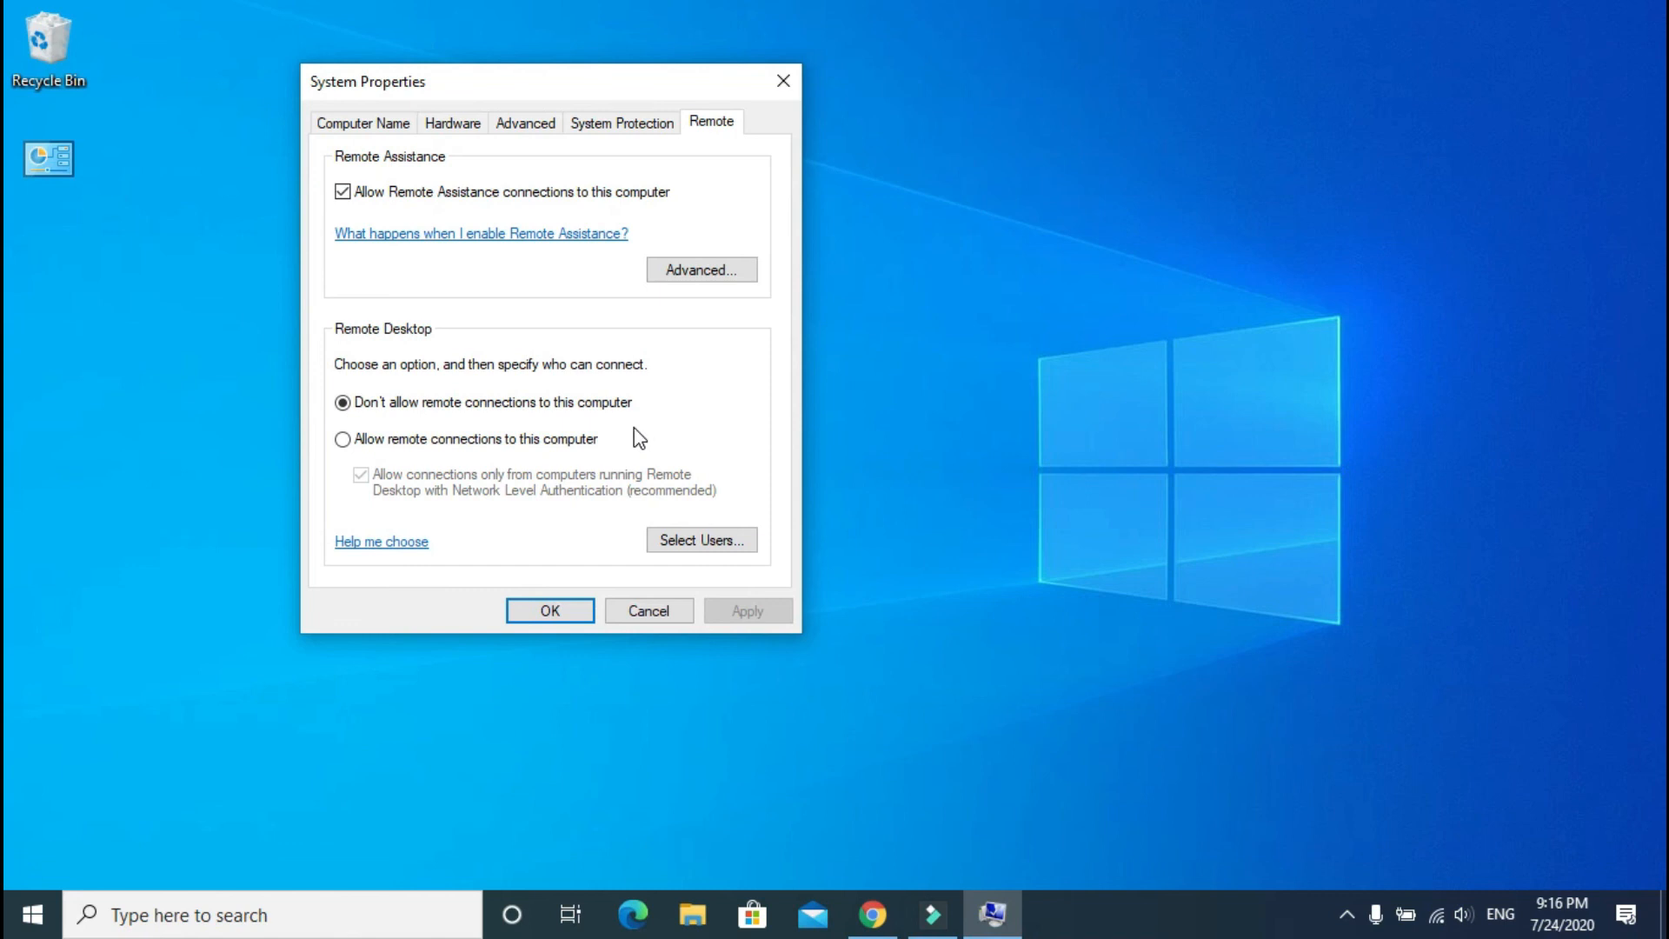
{"action": "left_click", "coordinate": [648, 610]}
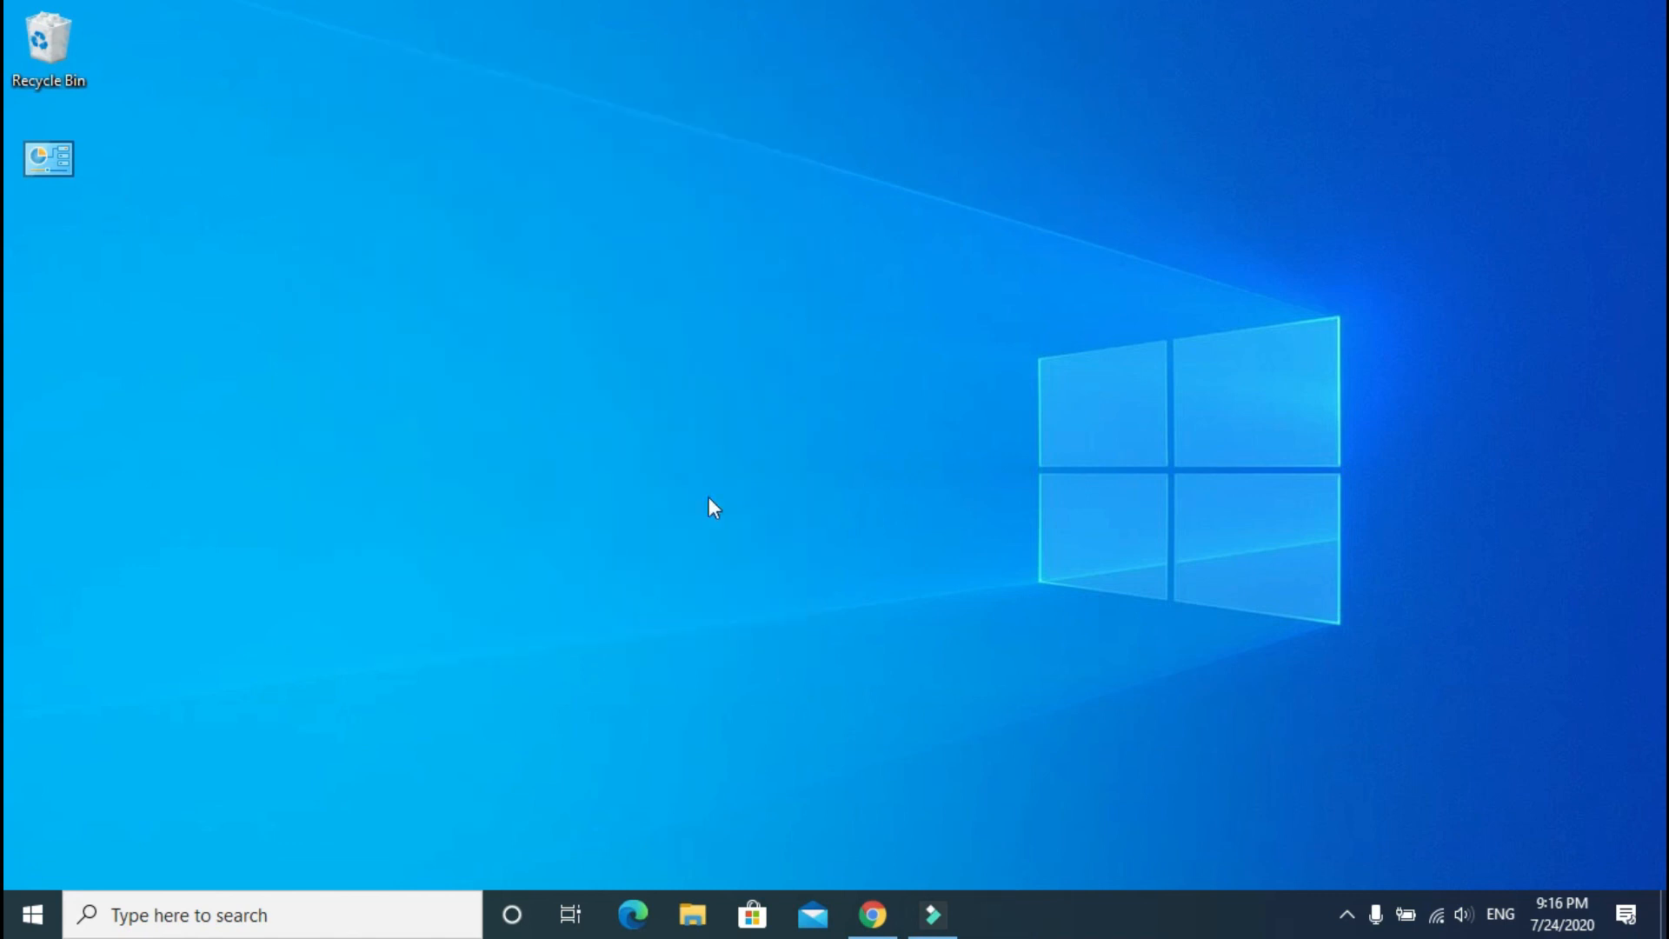